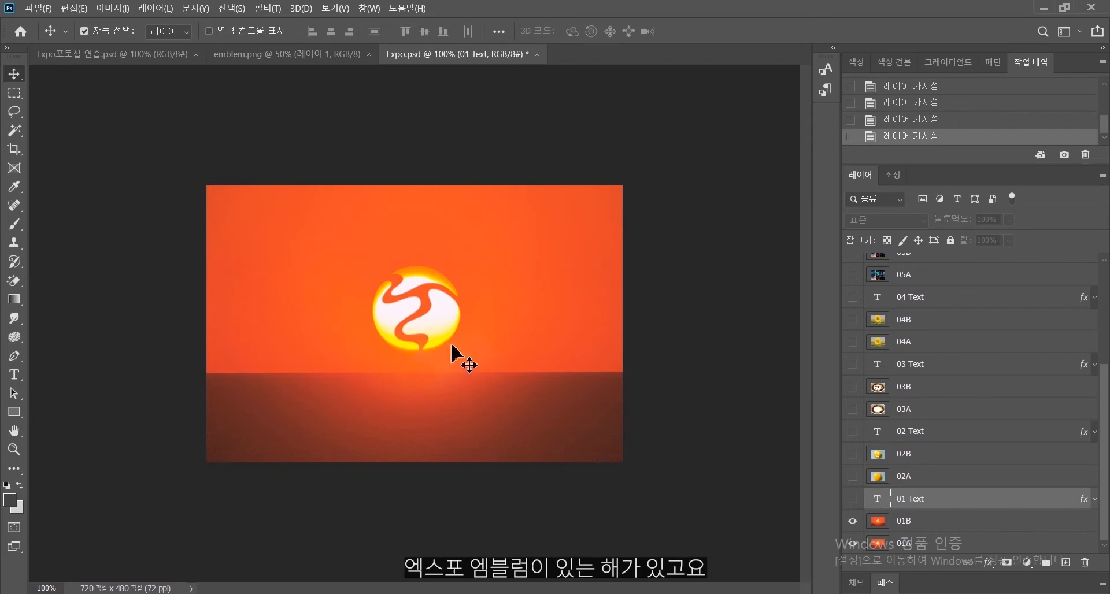
Make the 01 Text caption visible, followed by the egg set layers 02A, 02B and 02 Text.
left_click(854, 500)
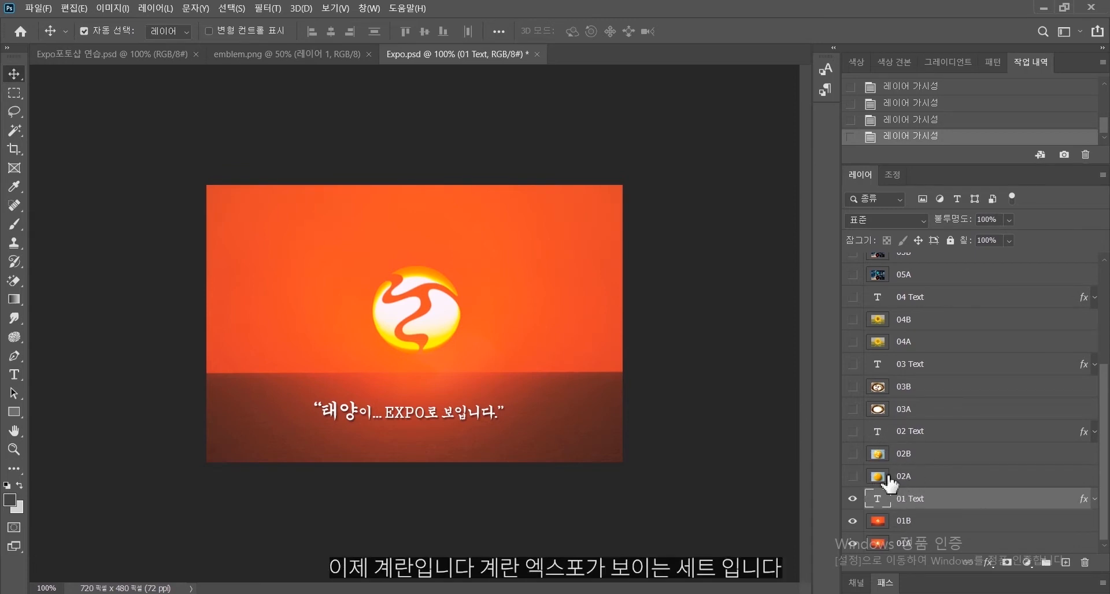
left_click(853, 476)
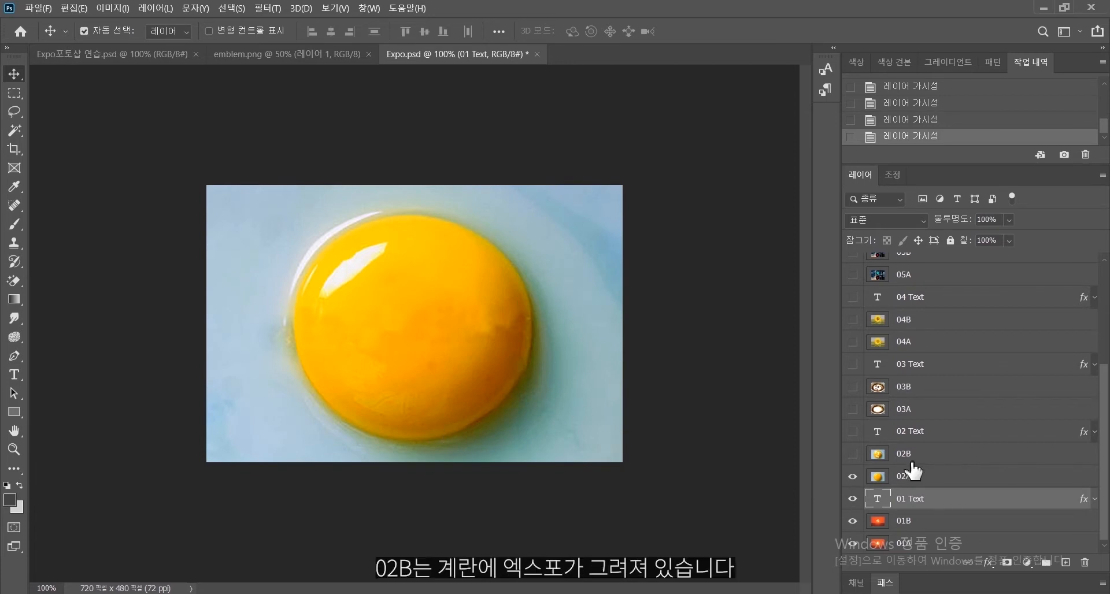
left_click(853, 453)
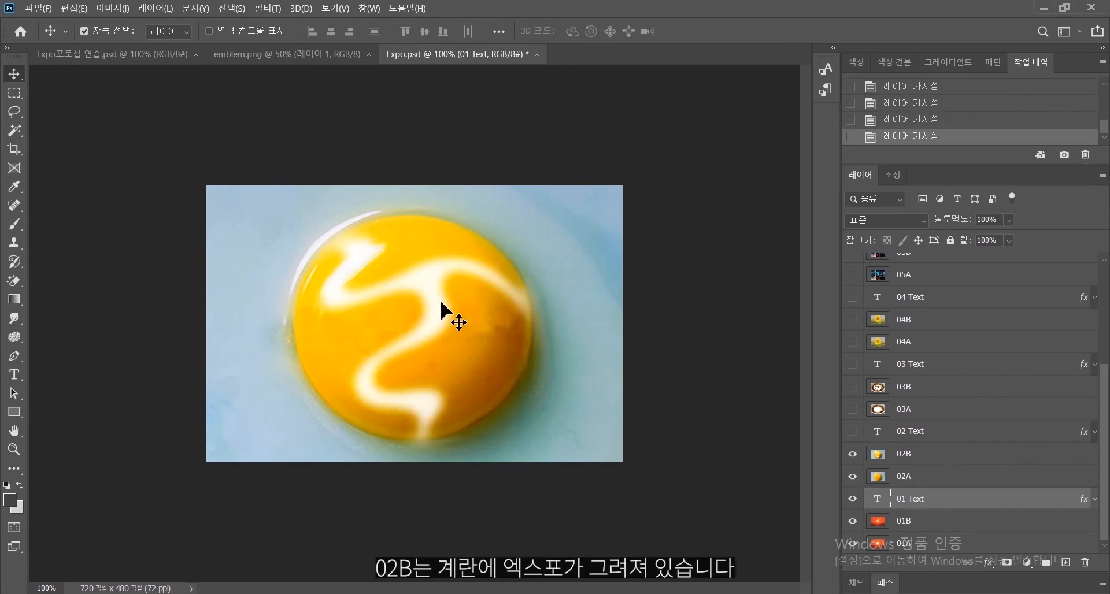
left_click(853, 431)
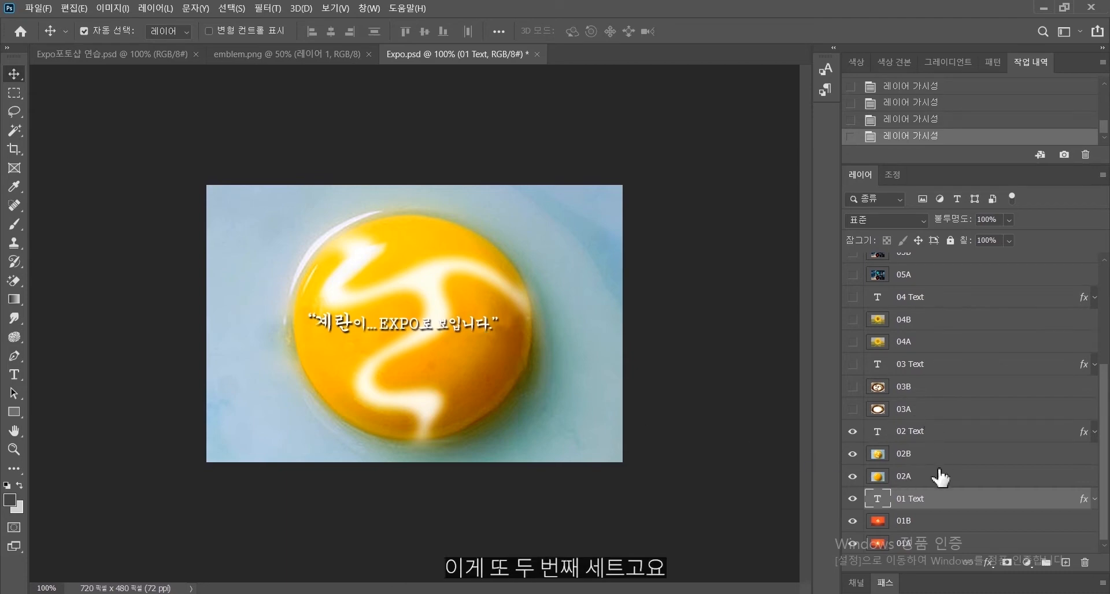
Show the coffee layers 03A, 03B and 03 Text and the sunflower layers 04A, 04B and 04 Text, one by one.
left_click(853, 410)
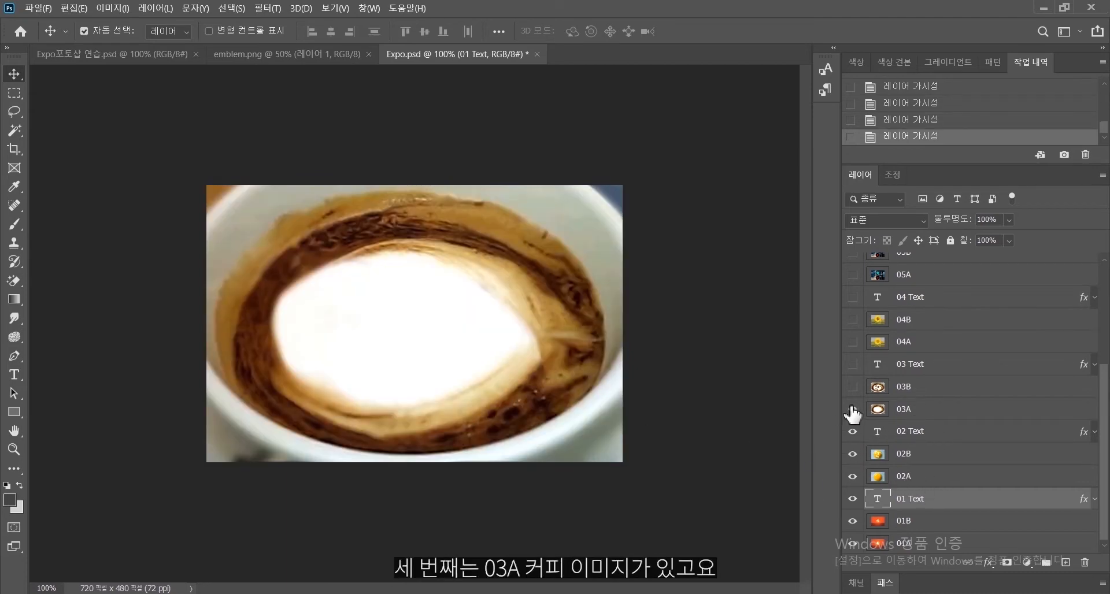
left_click(852, 387)
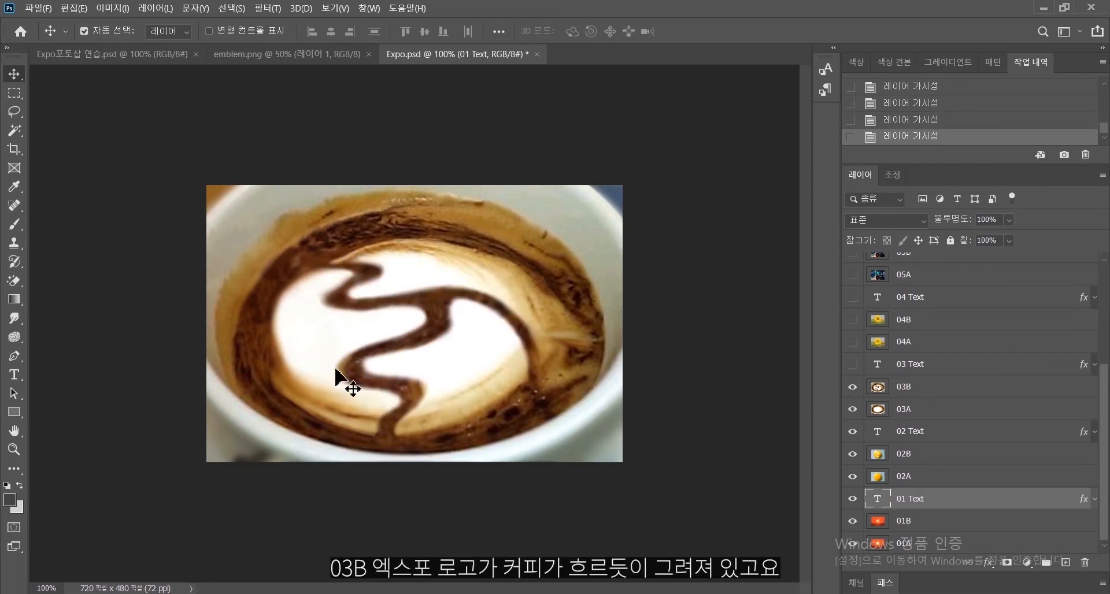
left_click(852, 365)
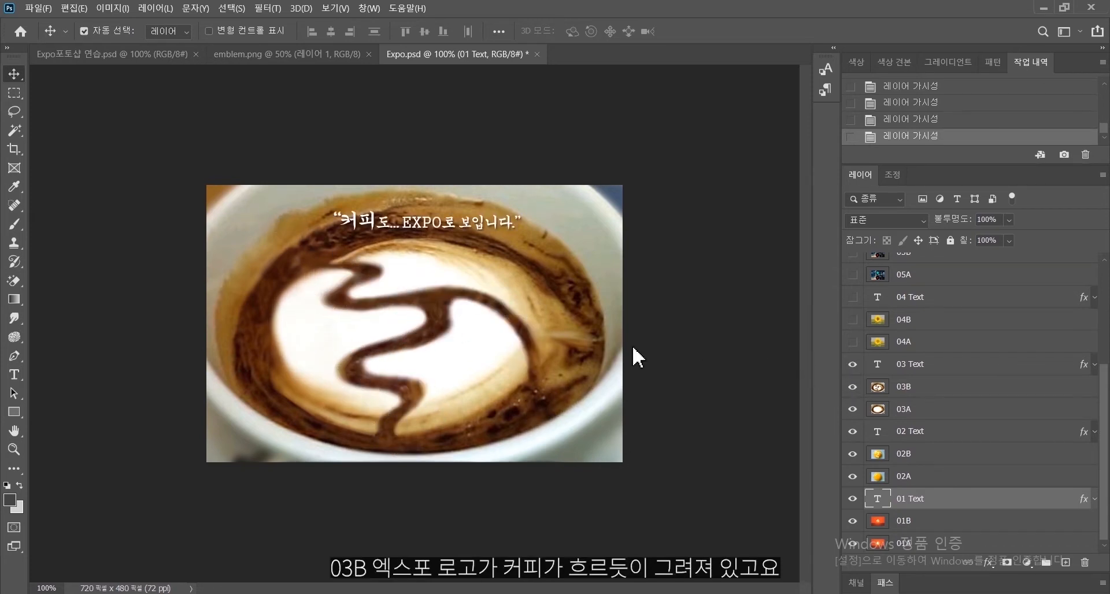
left_click(853, 343)
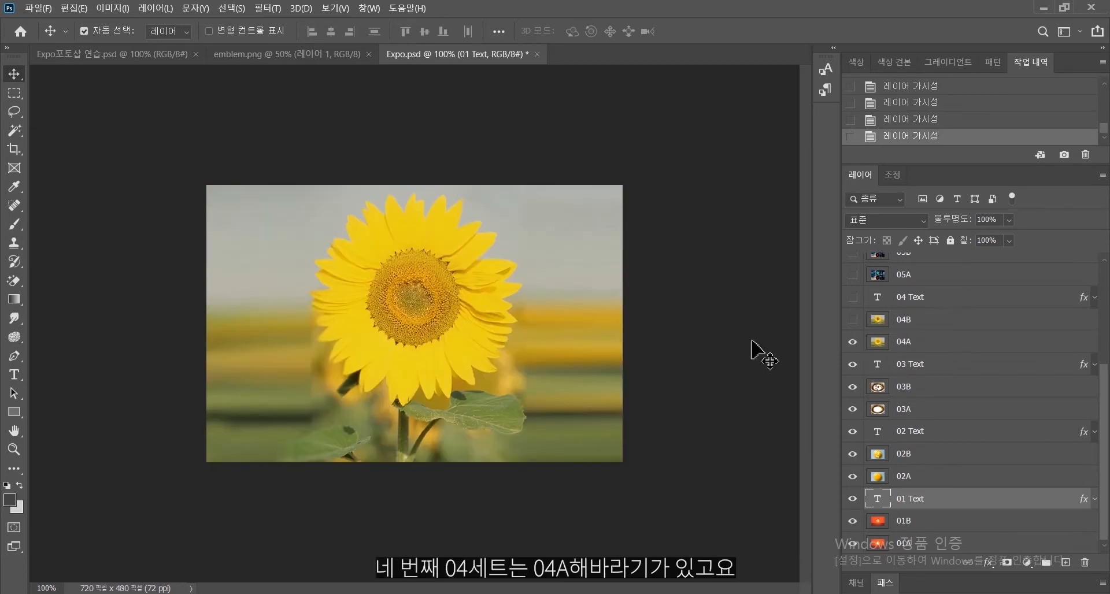
left_click(852, 320)
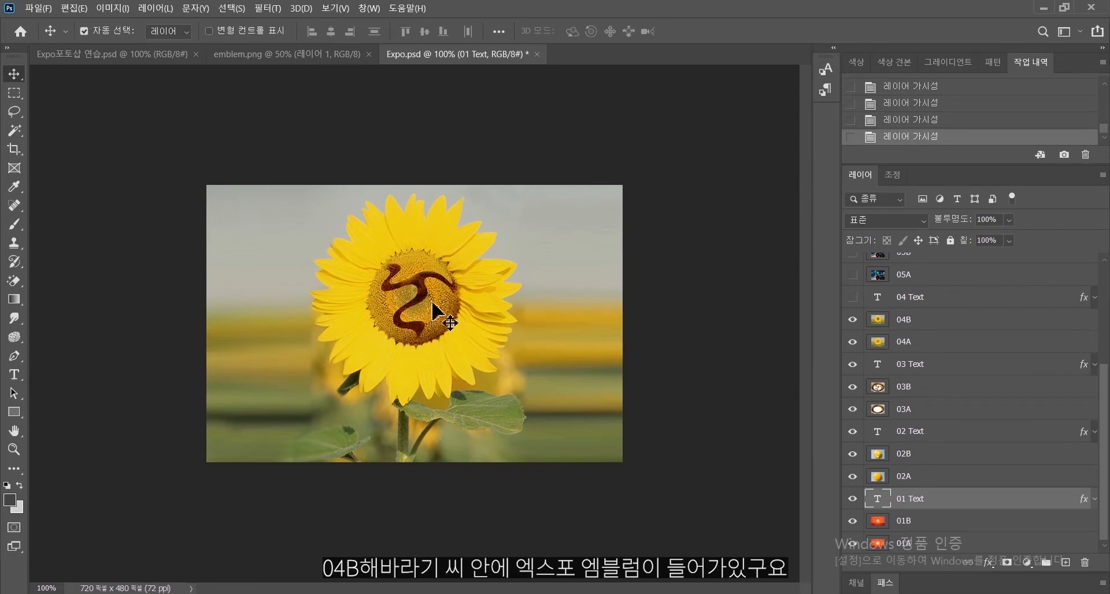
left_click(853, 297)
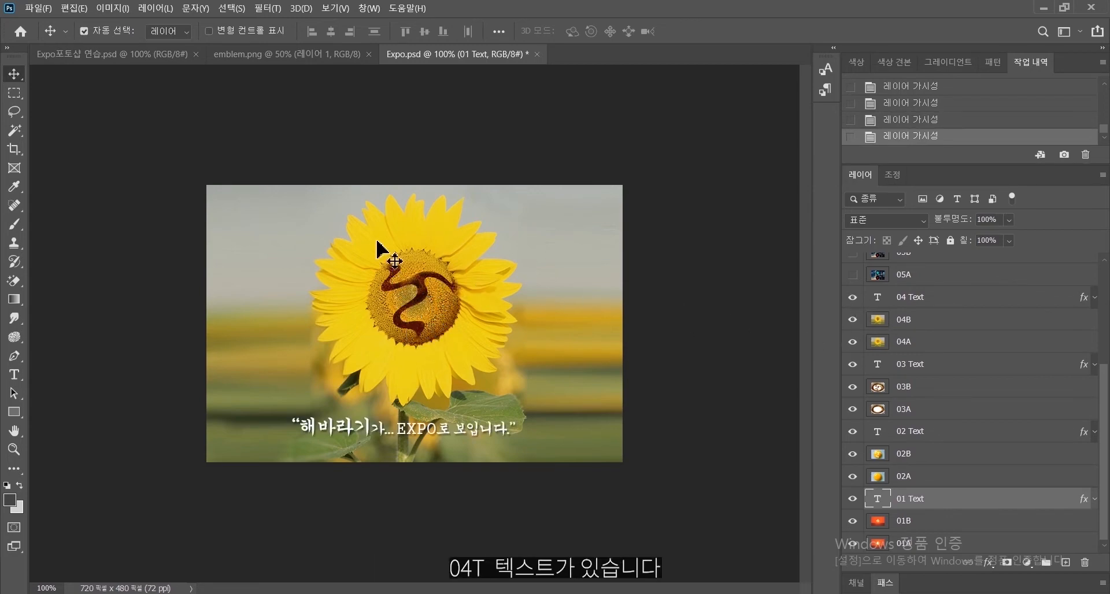
Show the traffic light layers 05A, 05B and 05 Text and the light bulb layers 06A, 06B and 06 Text, one by one.
left_click(852, 274)
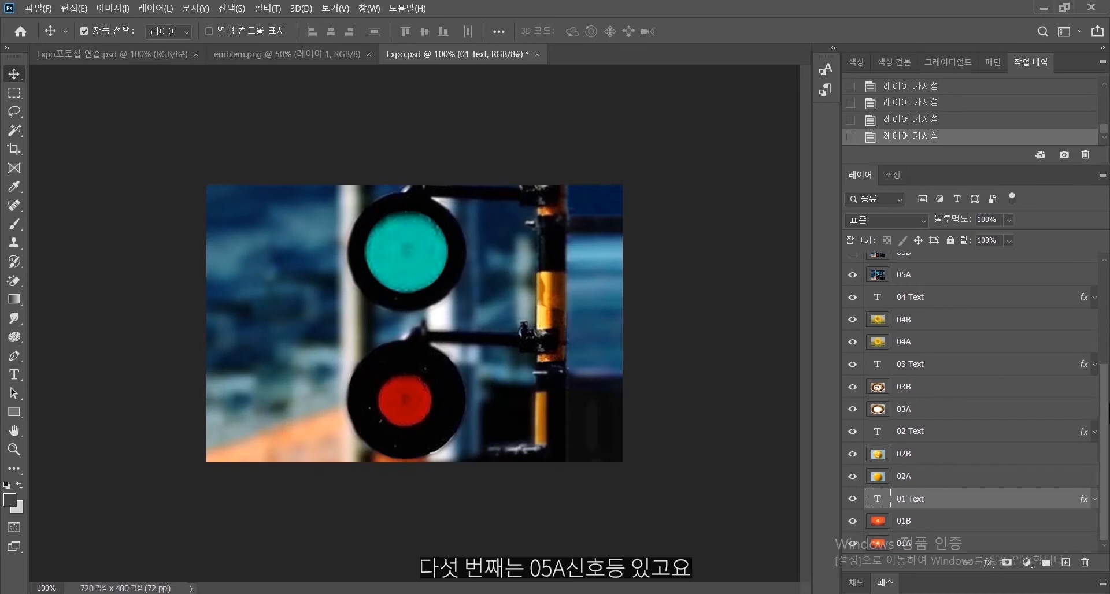
left_click_drag(1106, 414, 1102, 364)
left_click(853, 340)
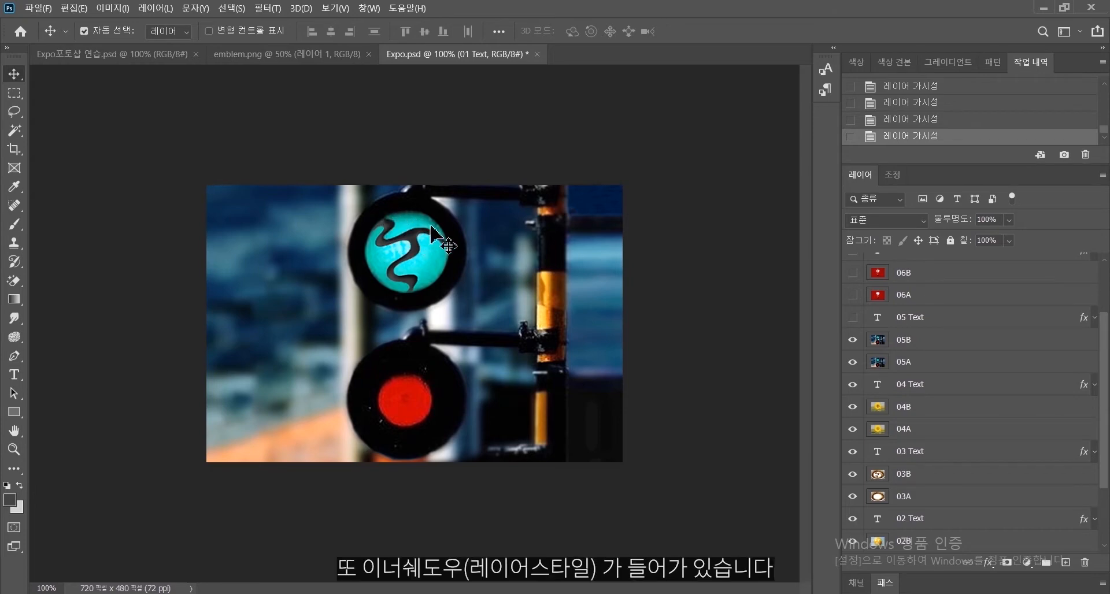
left_click(852, 317)
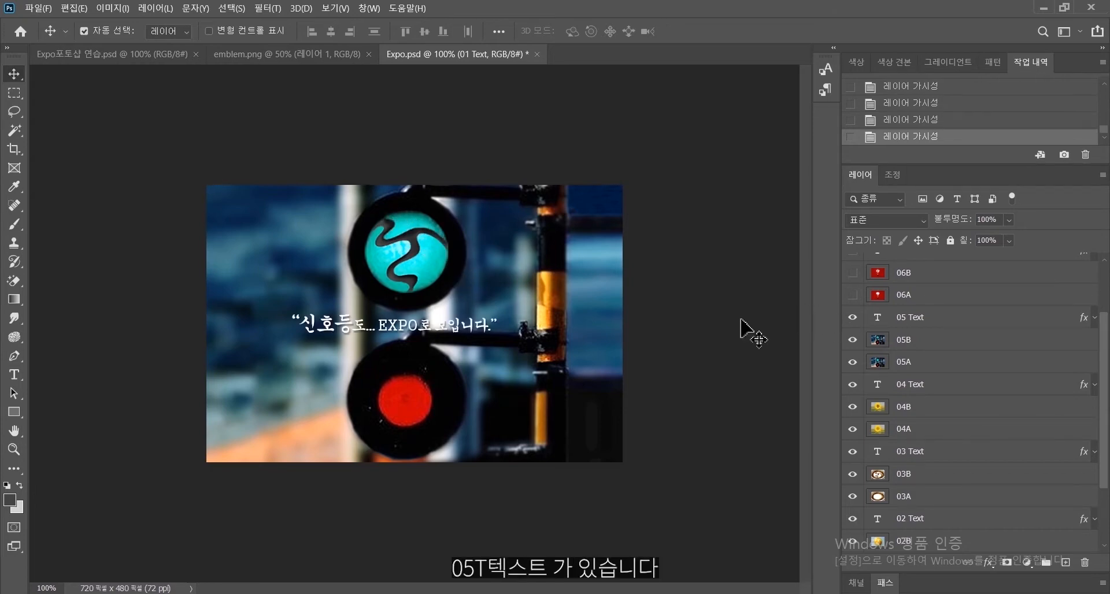
left_click(852, 295)
scroll(1081, 339, "up", 3)
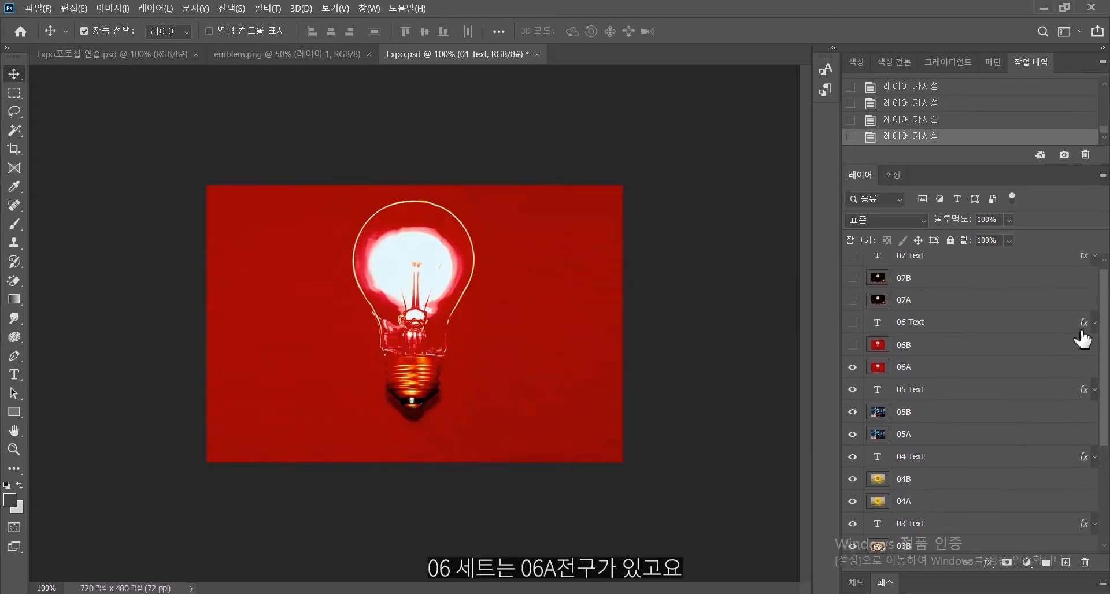
left_click(850, 345)
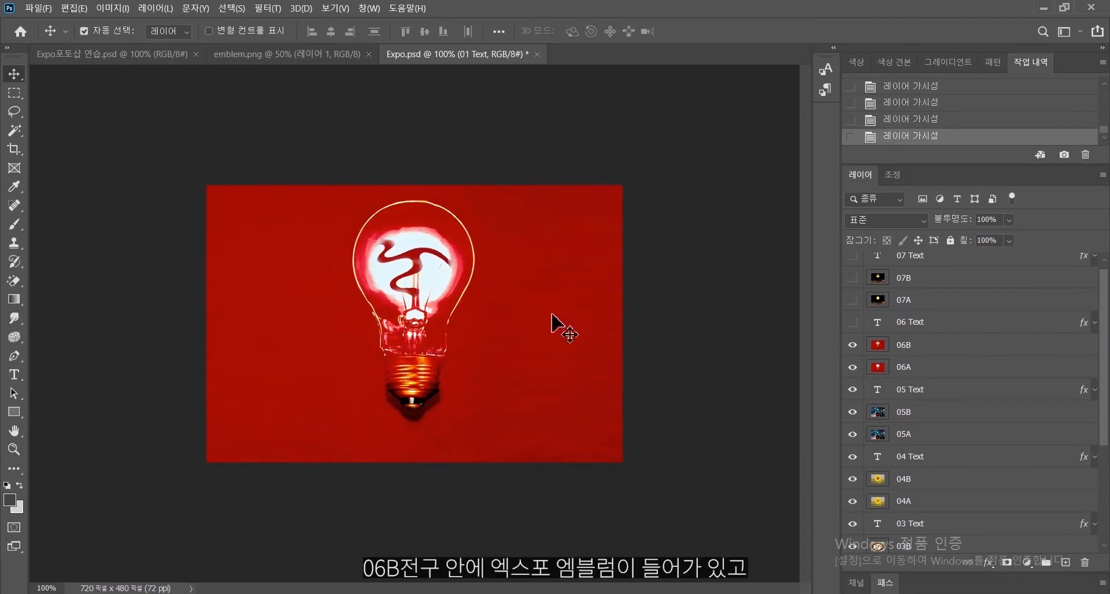
left_click(852, 322)
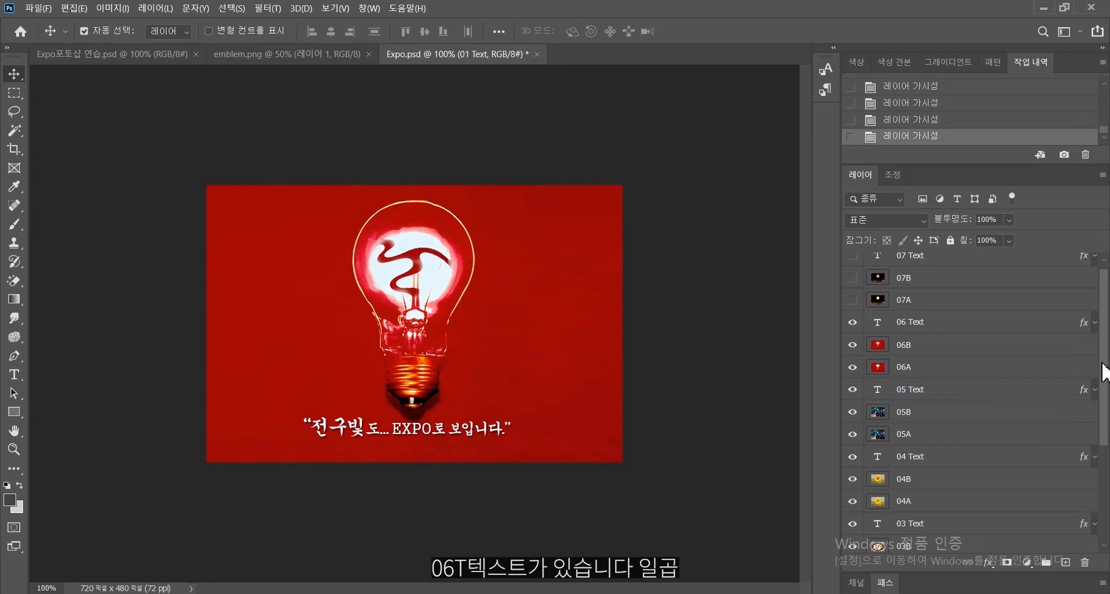
Show the moon set layers 07A, 07B and 07 Text one after another.
scroll(1104, 373, "up", 1)
left_click(852, 308)
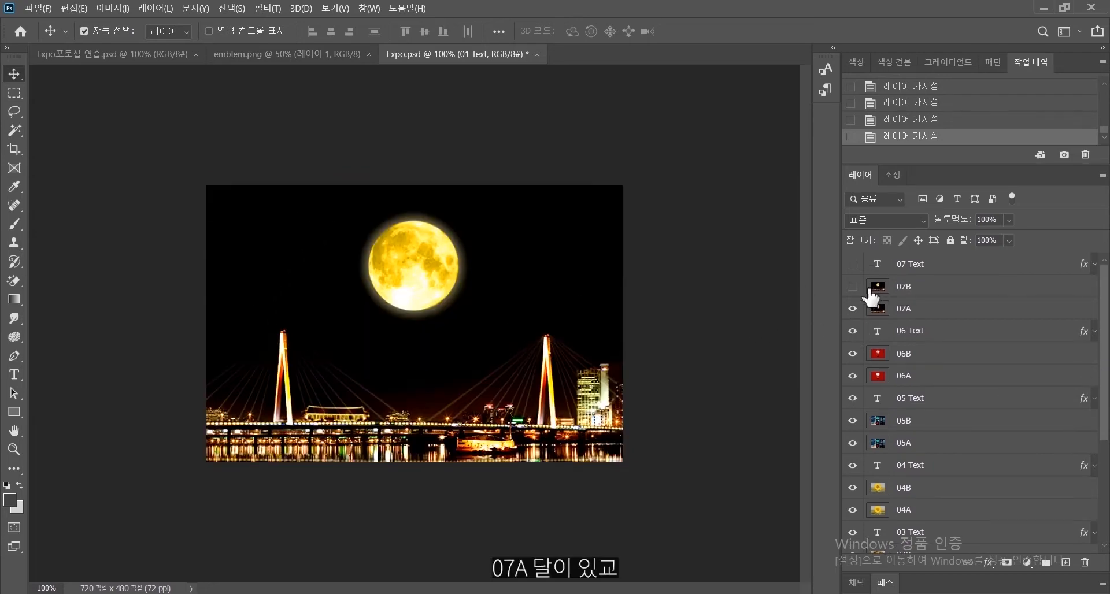
left_click(852, 287)
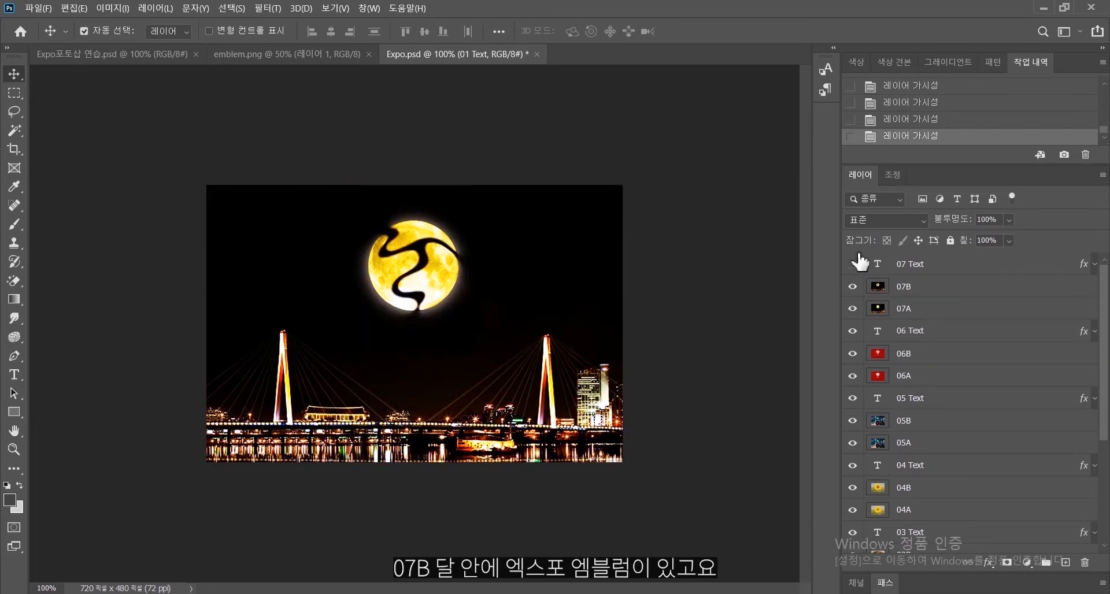
left_click(851, 264)
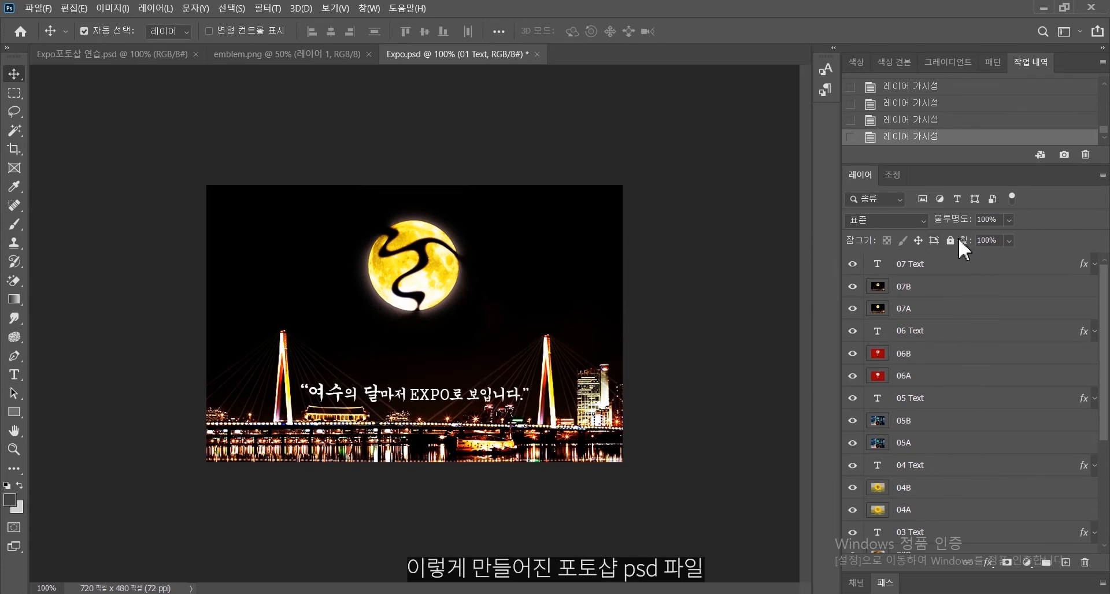
left_click_drag(1105, 355, 1100, 326)
Close the Expo.psd document and bring the Expo포토샵 연습.psd practice document to the front.
left_click(38, 8)
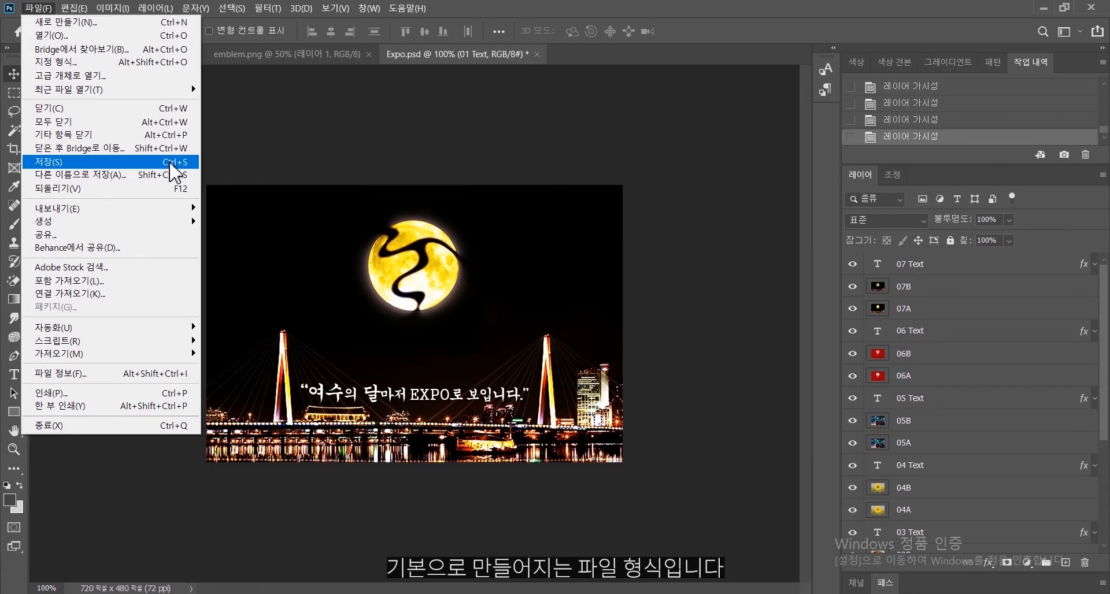
left_click(679, 168)
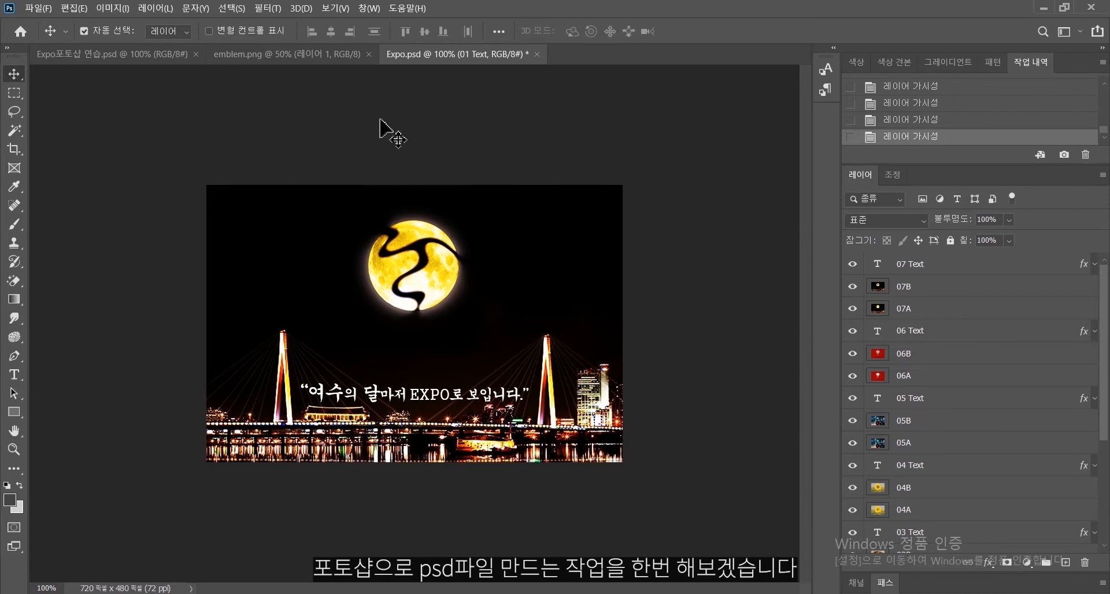
key("ctrl+w")
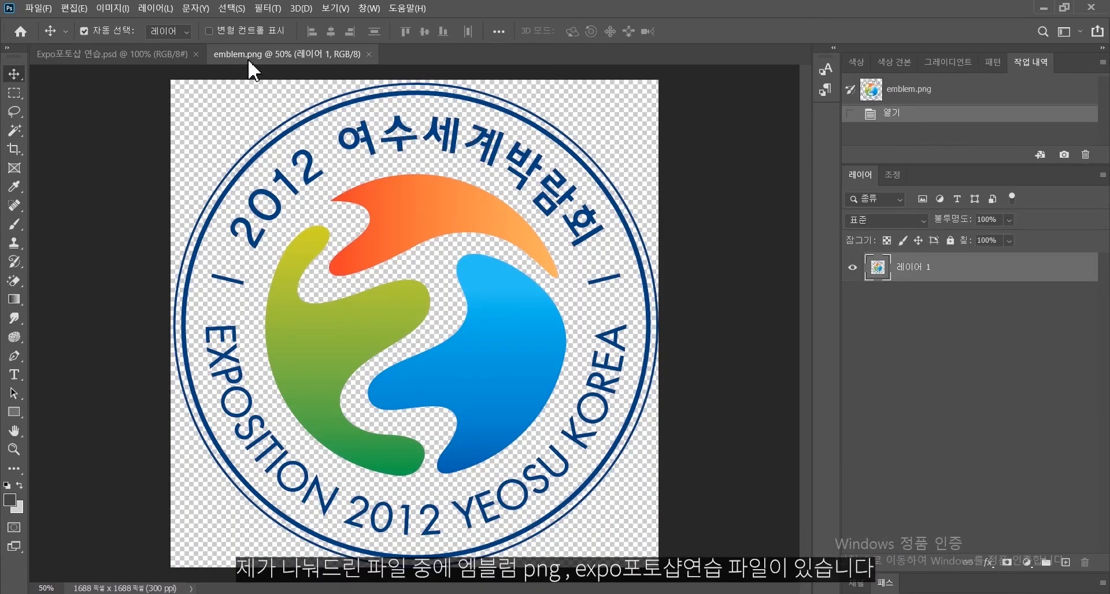
left_click(51, 51)
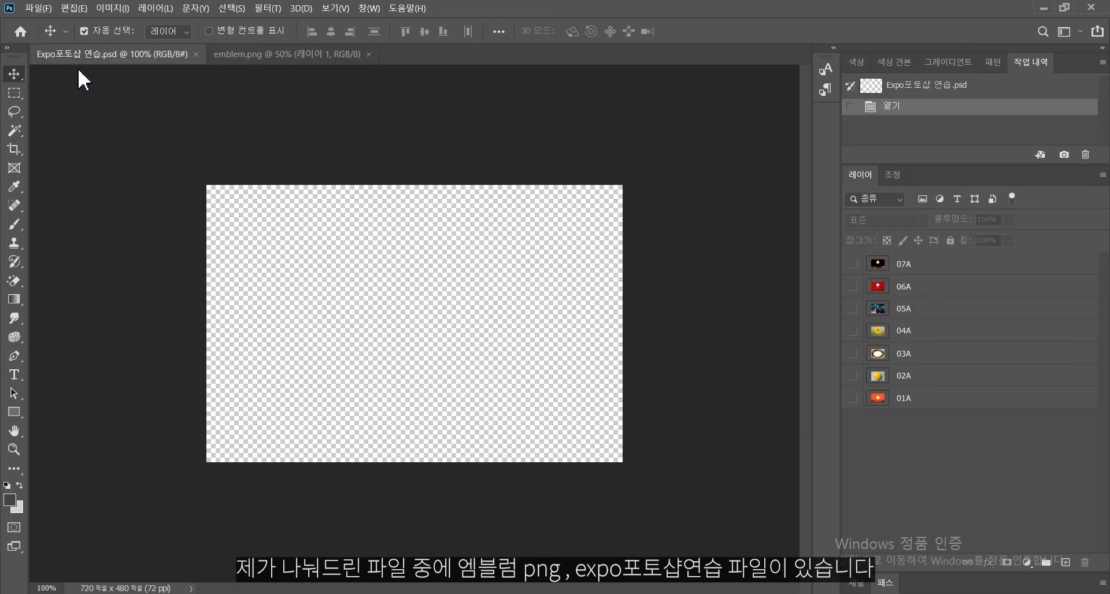
Show the photo layers from 01A up to 07A one by one, and hide all of them again except 01A.
left_click(853, 398)
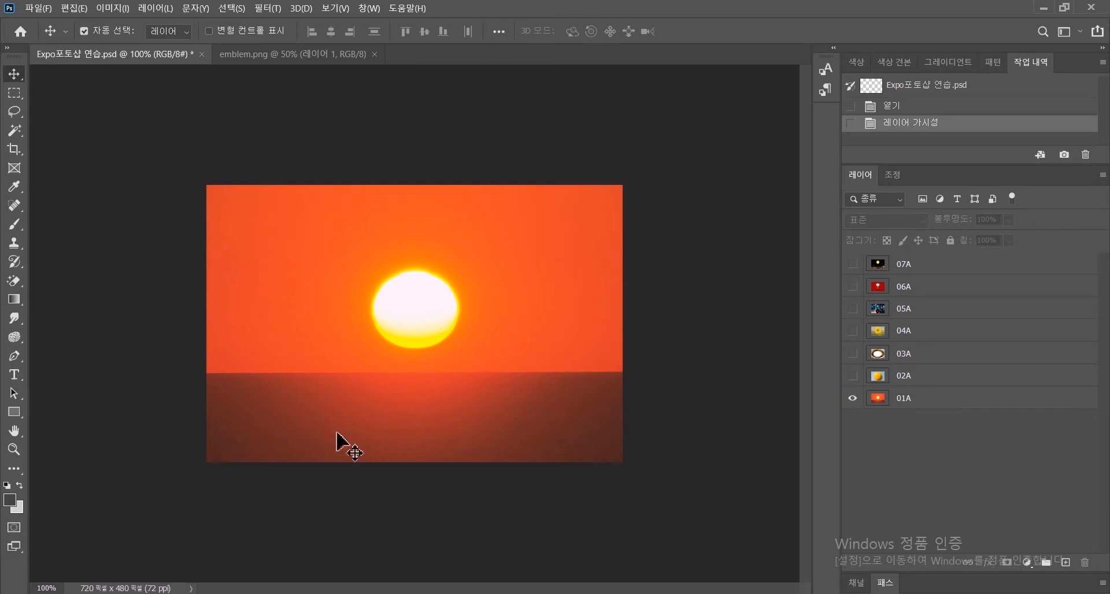
left_click(852, 376)
left_click(854, 354)
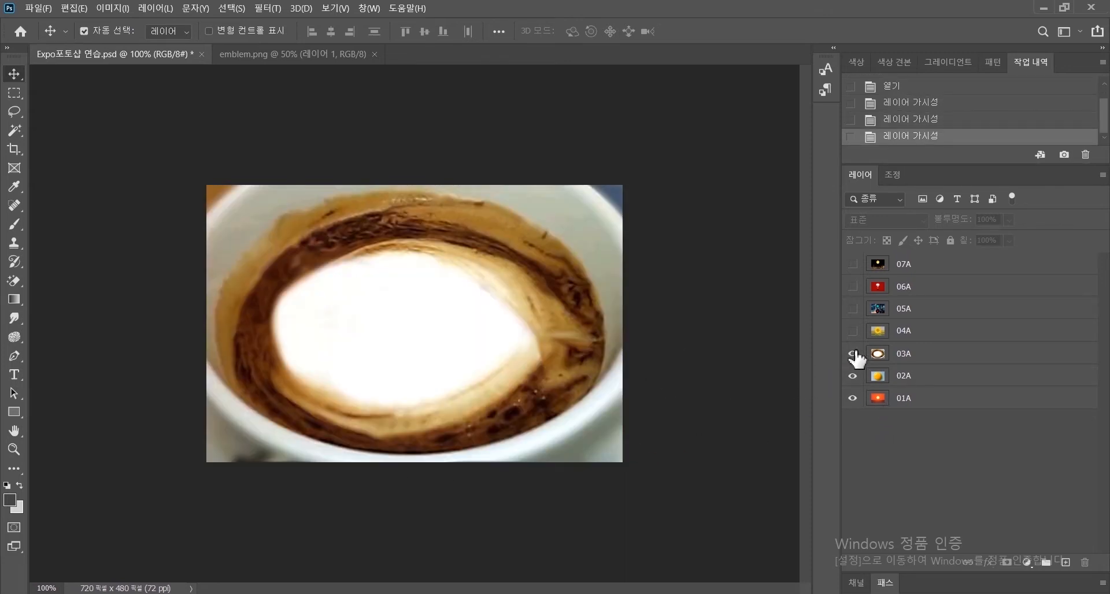
left_click(853, 332)
left_click(853, 309)
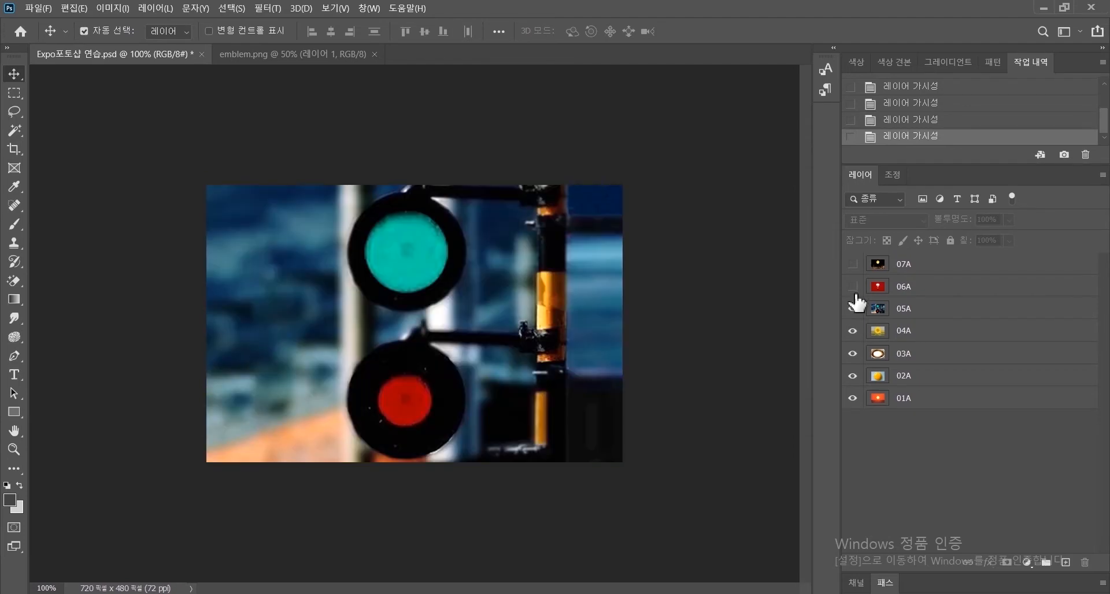
left_click(853, 286)
left_click(853, 265)
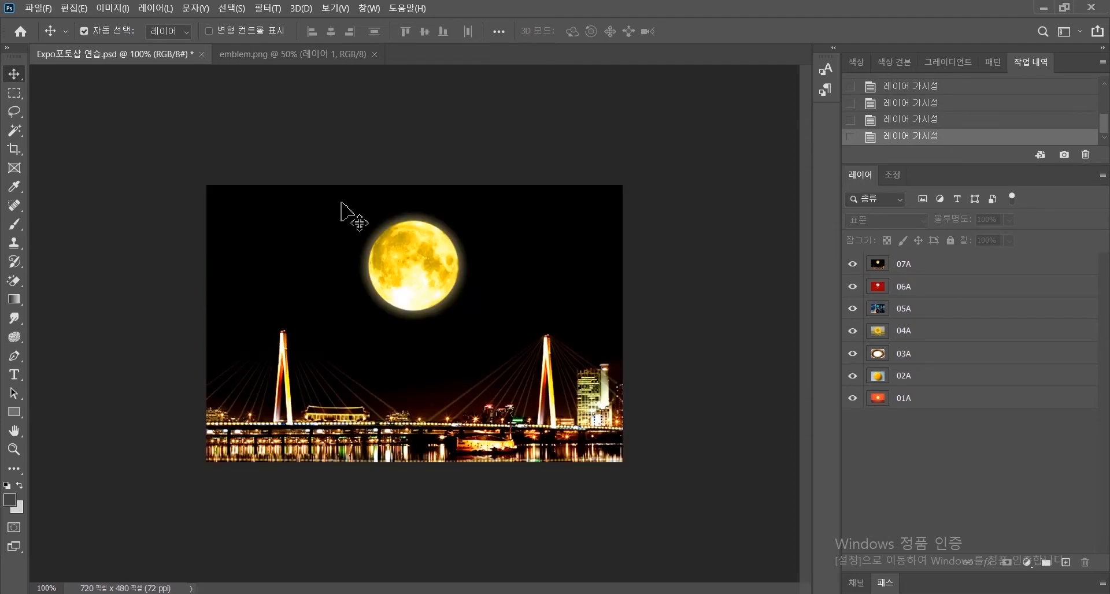
left_click_drag(858, 272, 851, 379)
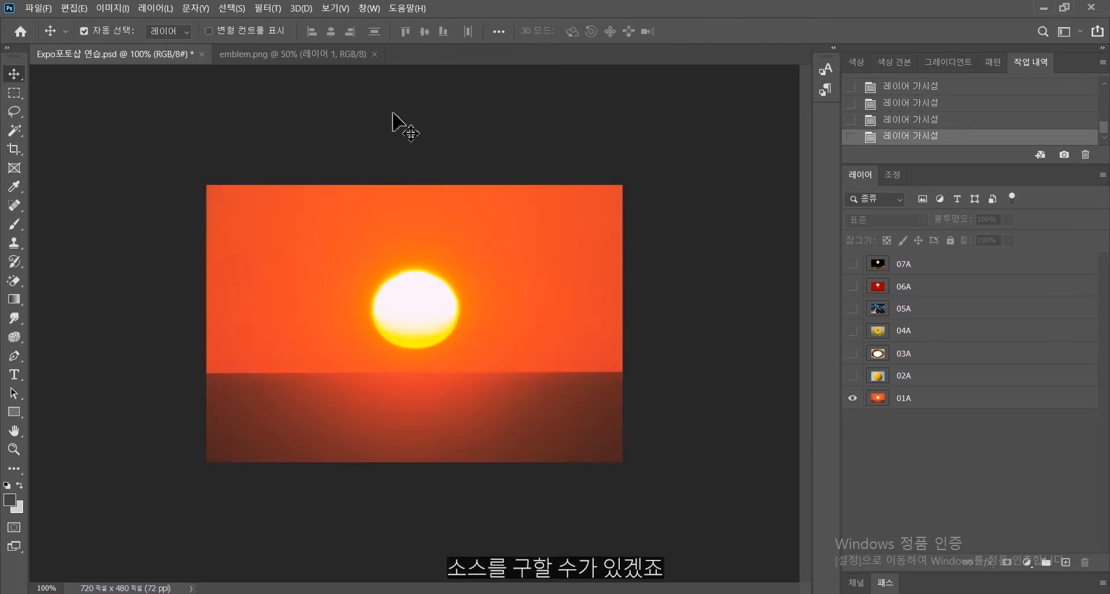
Look over the emblem.png and Expo포토샵 연습.psd documents, ending with emblem.png in front.
left_click(257, 54)
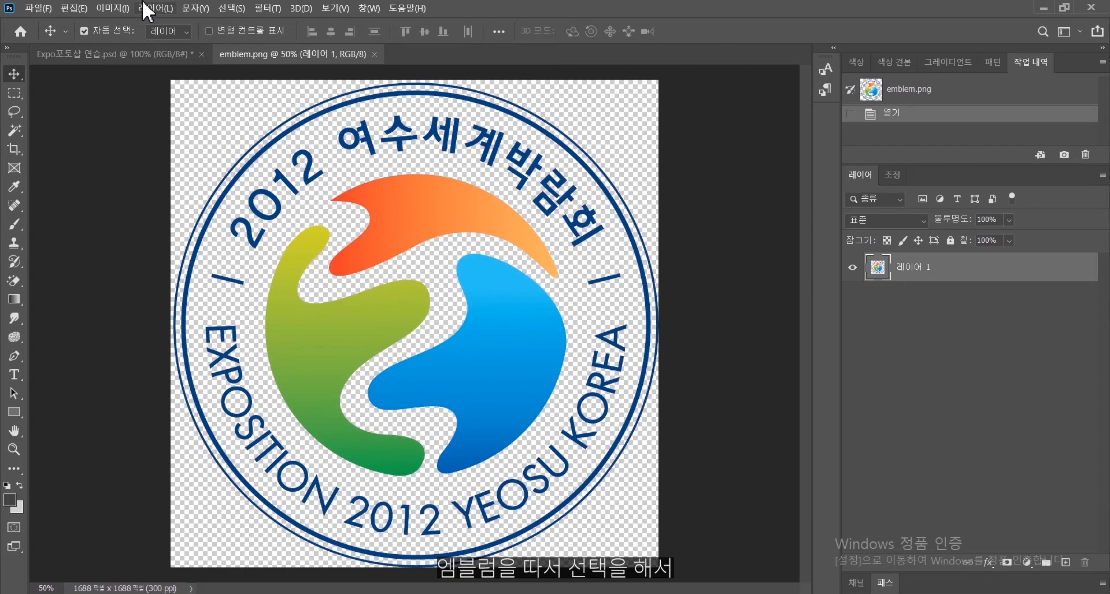
left_click(113, 58)
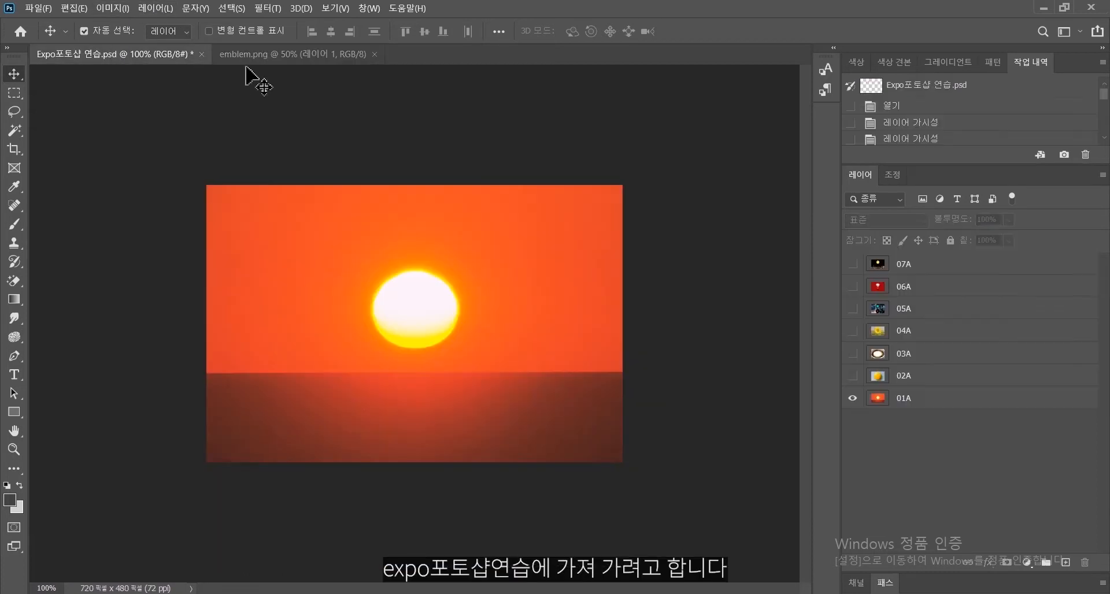
left_click(280, 58)
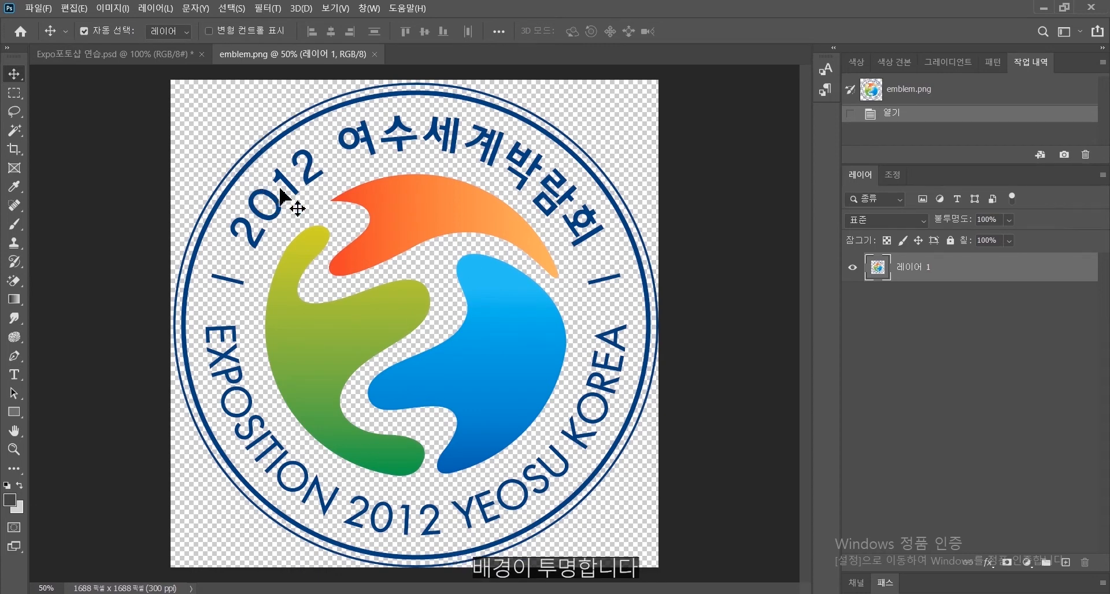
left_click(15, 92)
left_click_drag(216, 95, 253, 119)
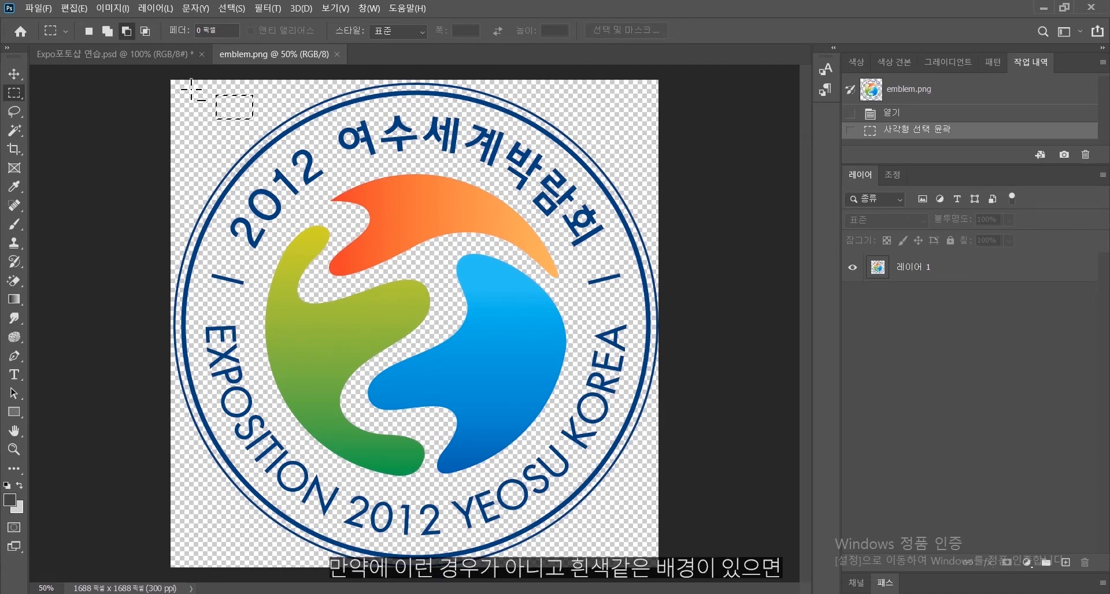
left_click(200, 122)
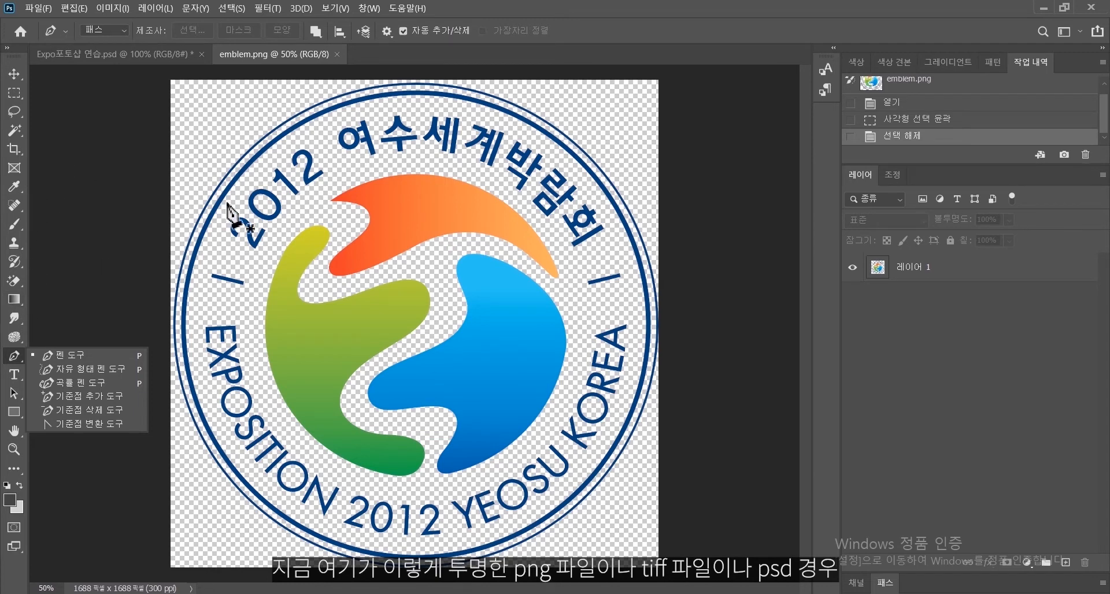
Draw a small elliptical selection near the centre of the emblem with the Elliptical Marquee tool.
left_click(15, 93)
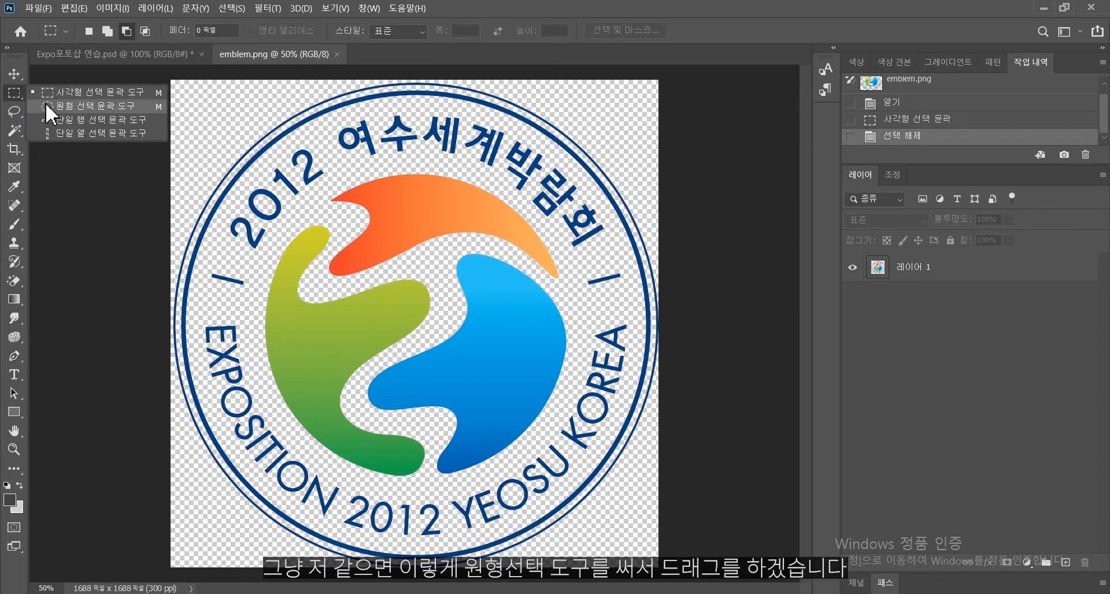
left_click(86, 106)
left_click_drag(407, 335, 442, 283)
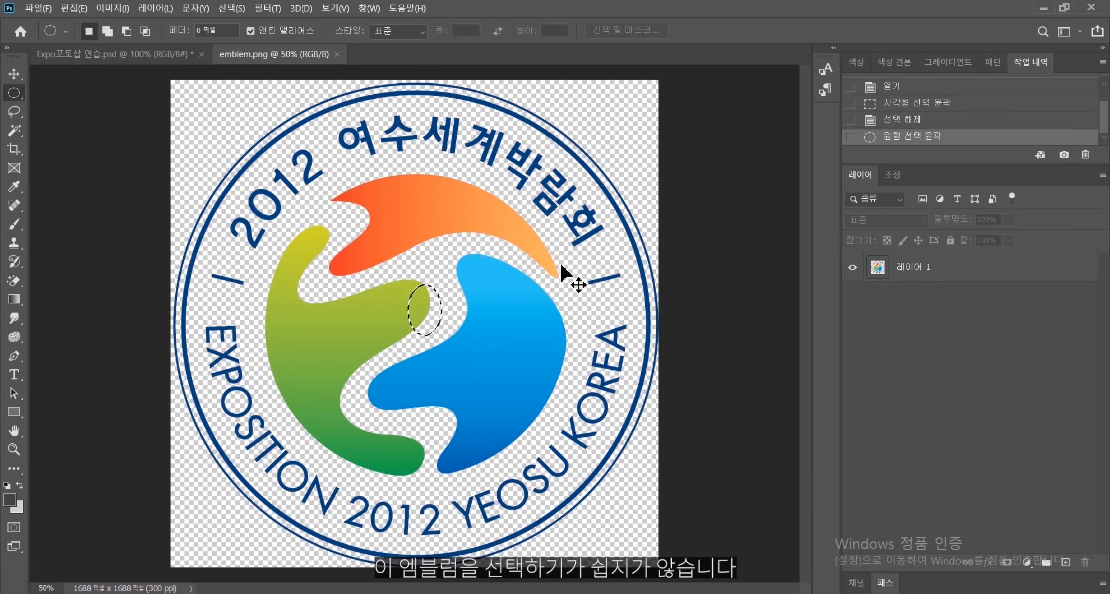
Try a freely drawn elliptical selection over the emblem's coloured shapes, reposition its outline and clear it.
left_click(435, 306)
left_click_drag(317, 218, 625, 522)
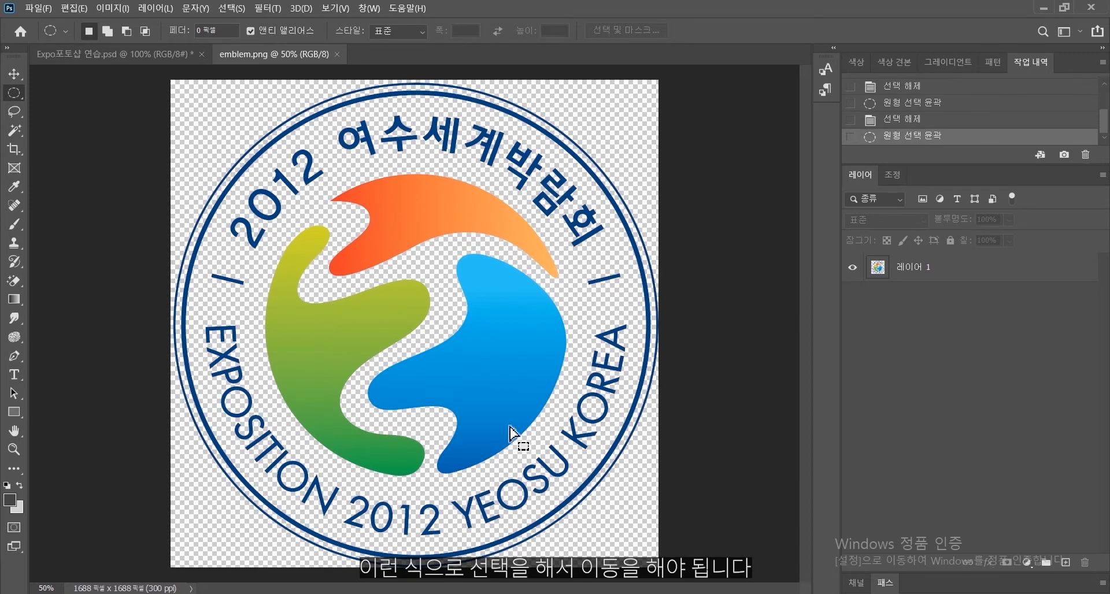
left_click_drag(515, 440, 457, 398)
left_click(408, 322)
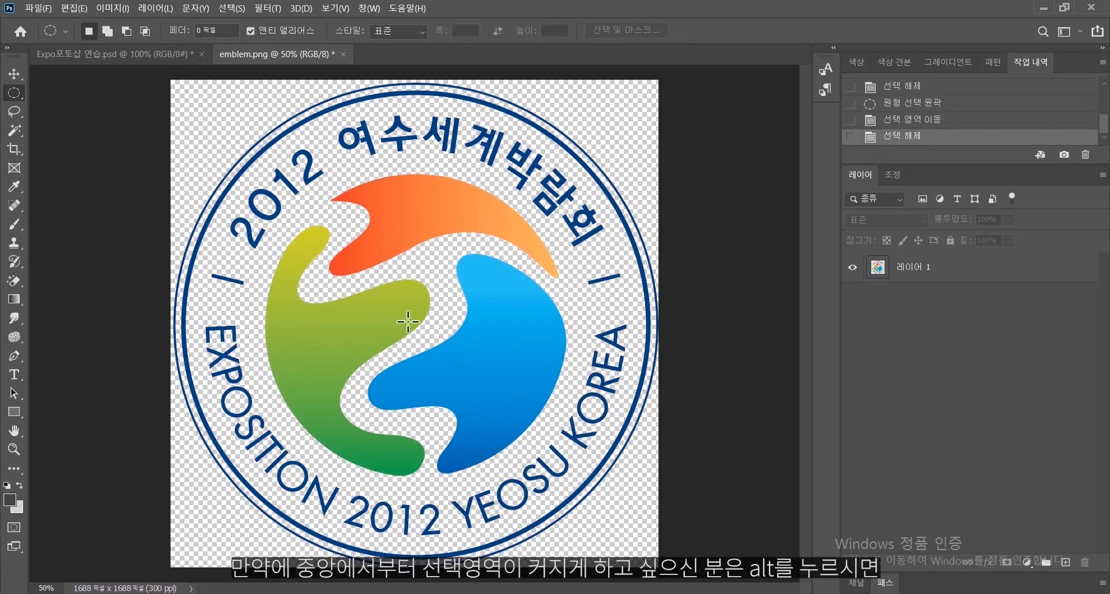
Try an elliptical selection growing from the emblem's centre, and replace it with a freely drawn one shifted over the coloured shapes.
left_click_drag(407, 321, 559, 164)
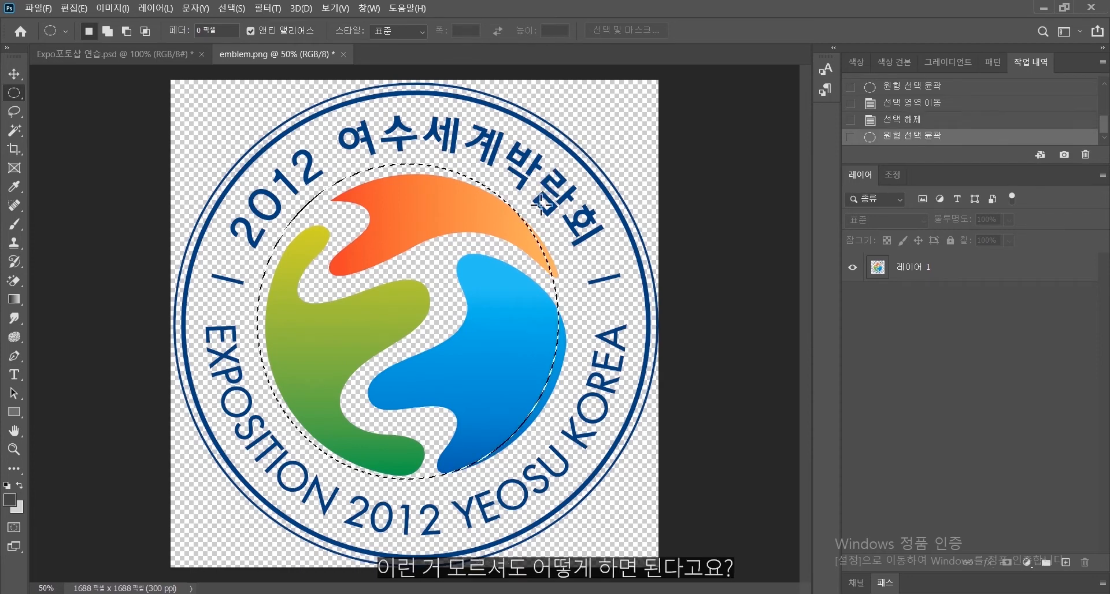
left_click(407, 321)
left_click_drag(337, 229, 607, 508)
left_click_drag(463, 352, 413, 324)
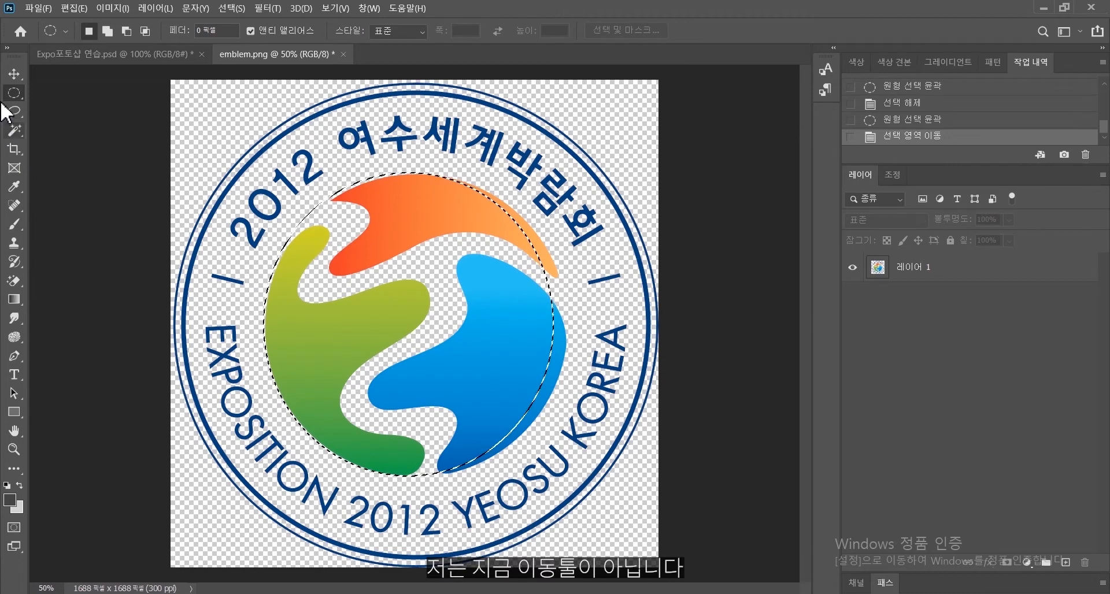
mouse_move(375, 271)
left_mouse_down()
mouse_move(355, 273)
mouse_move(382, 283)
mouse_move(366, 272)
left_mouse_up()
Try moving the selected emblem artwork with the Move tool, and undo the move.
left_click(14, 74)
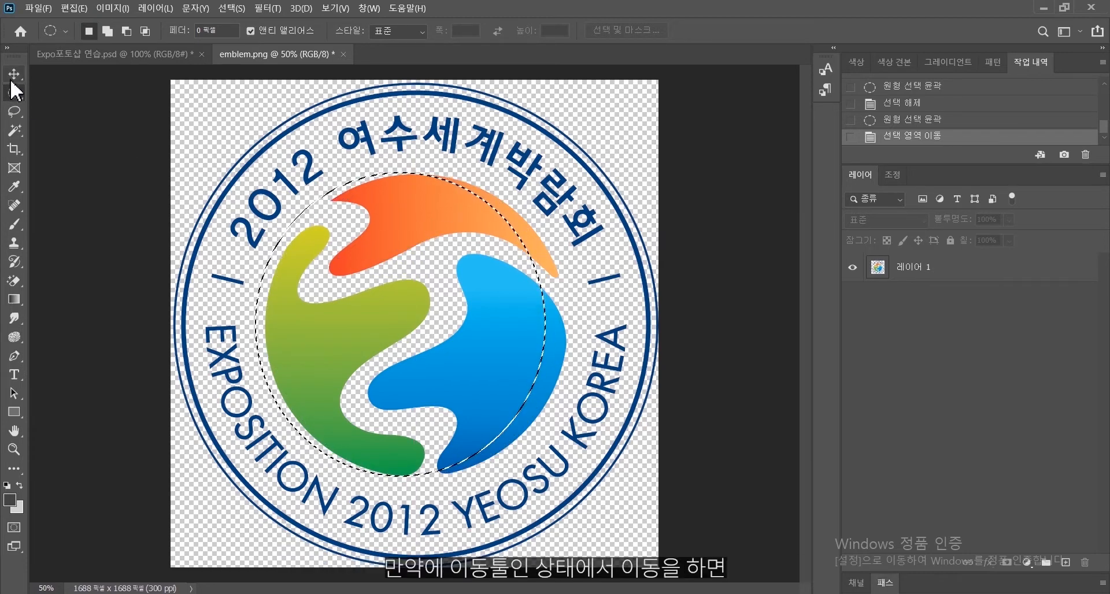
left_click_drag(419, 226, 310, 260)
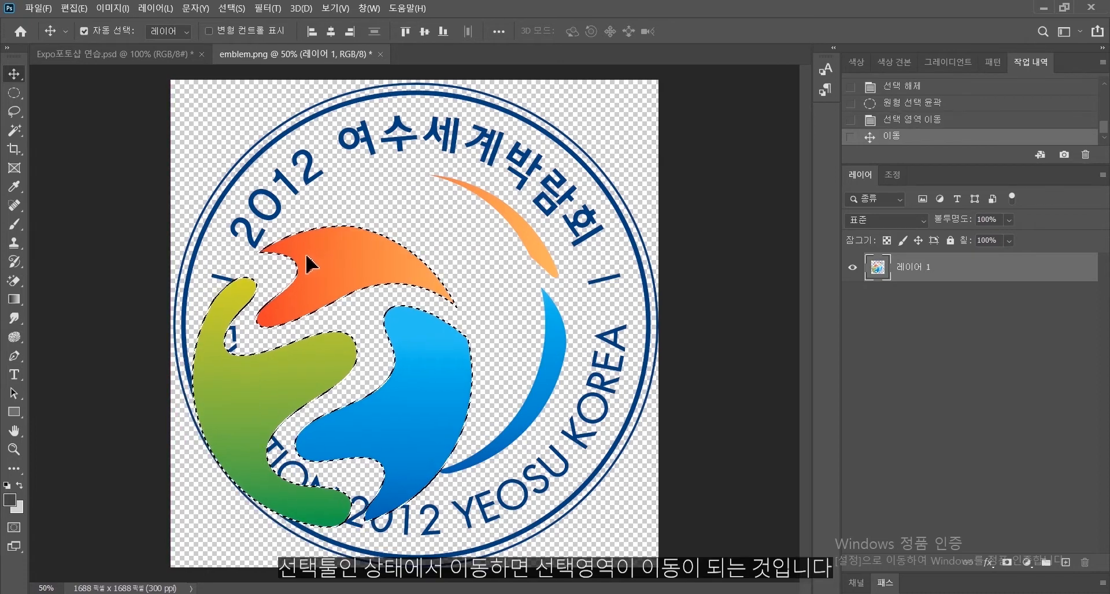
key("ctrl+z")
Shift only the selection outline with the Elliptical Marquee tool, and clear the selection.
left_click(14, 93)
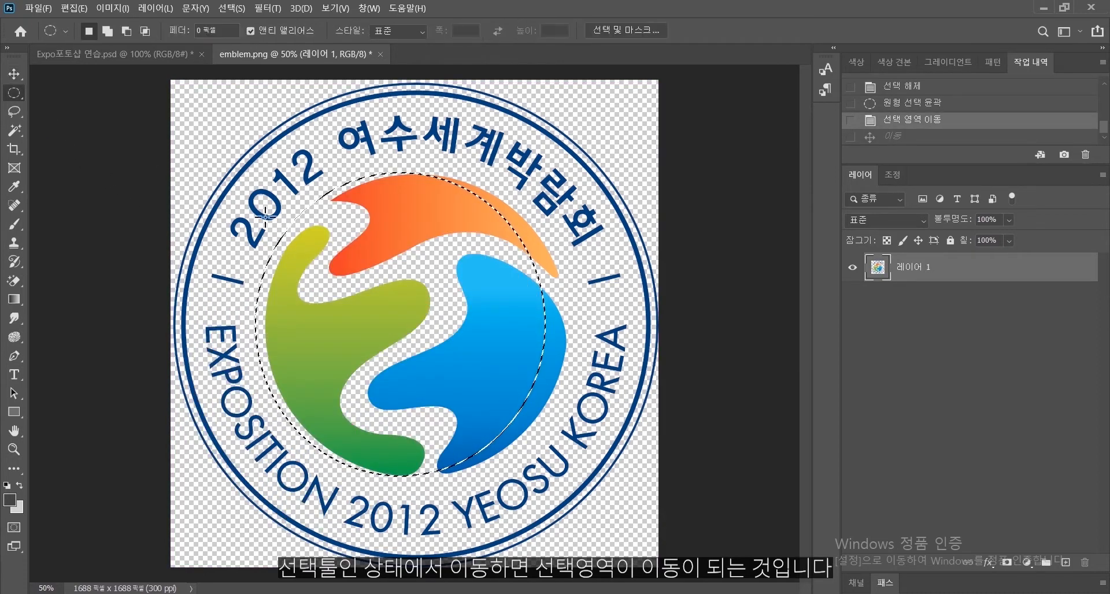
left_click_drag(348, 222, 405, 247)
left_click(406, 250)
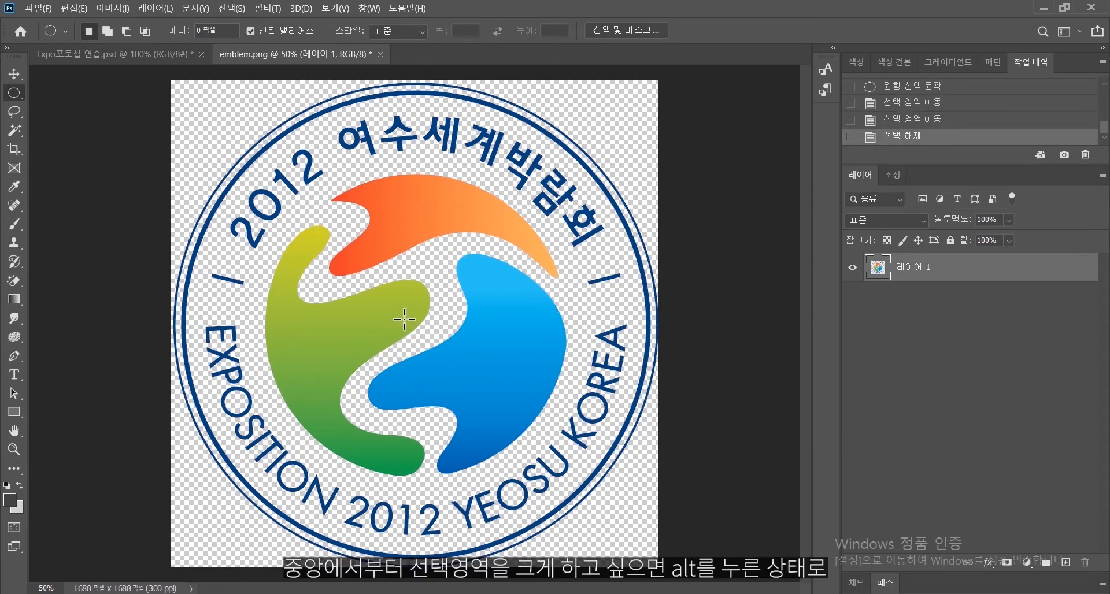
Draw an elliptical selection from the emblem's centre around the three coloured shapes and expand it by 5 pixels.
left_click_drag(403, 317, 558, 167)
left_click_drag(466, 337, 477, 343)
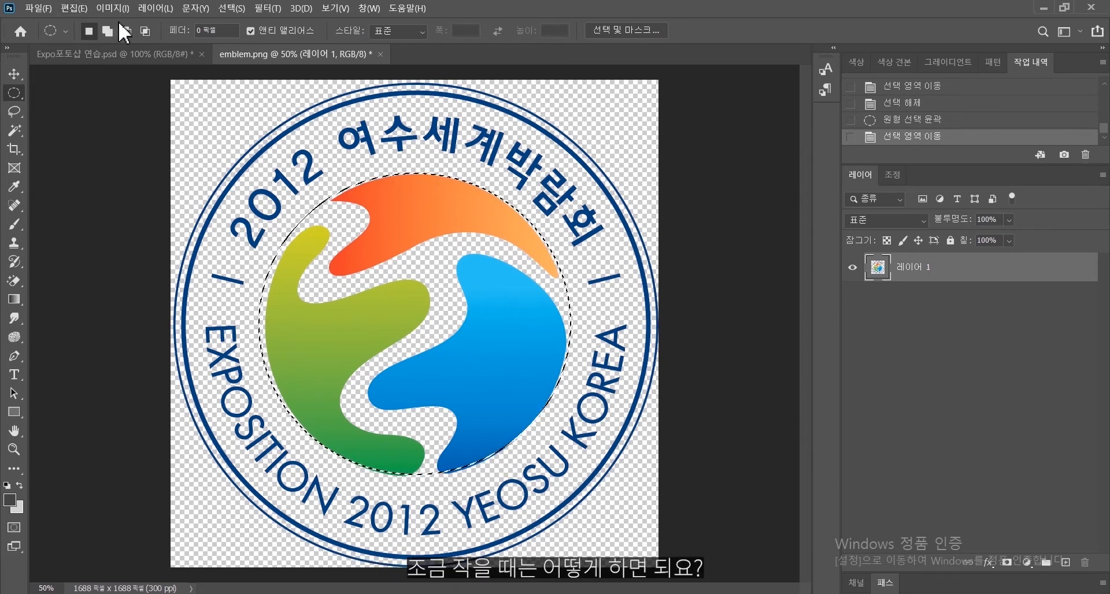
left_click(230, 12)
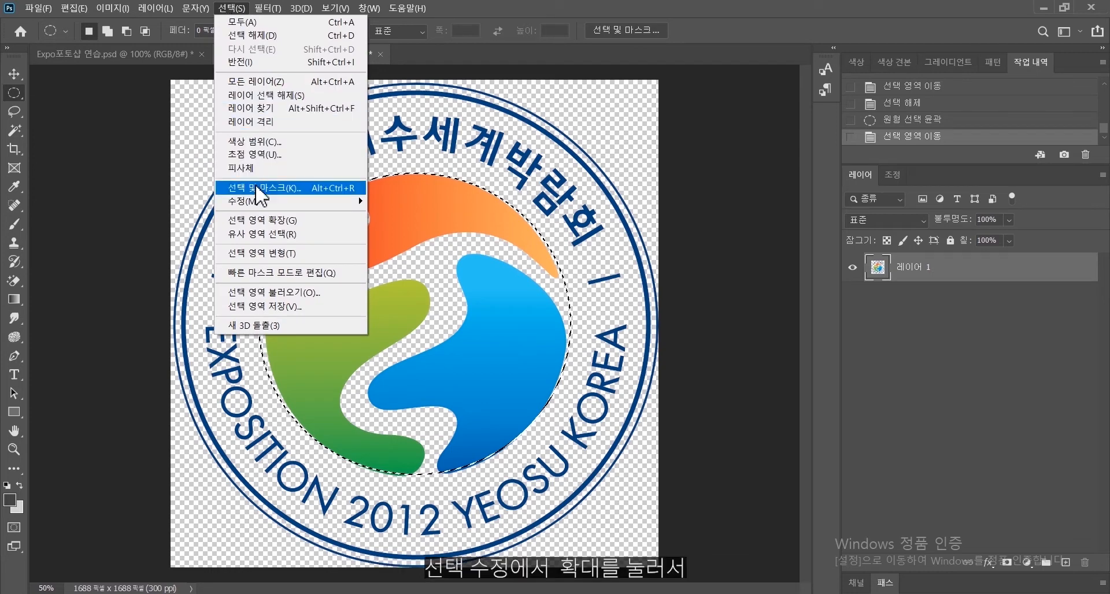
mouse_move(265, 206)
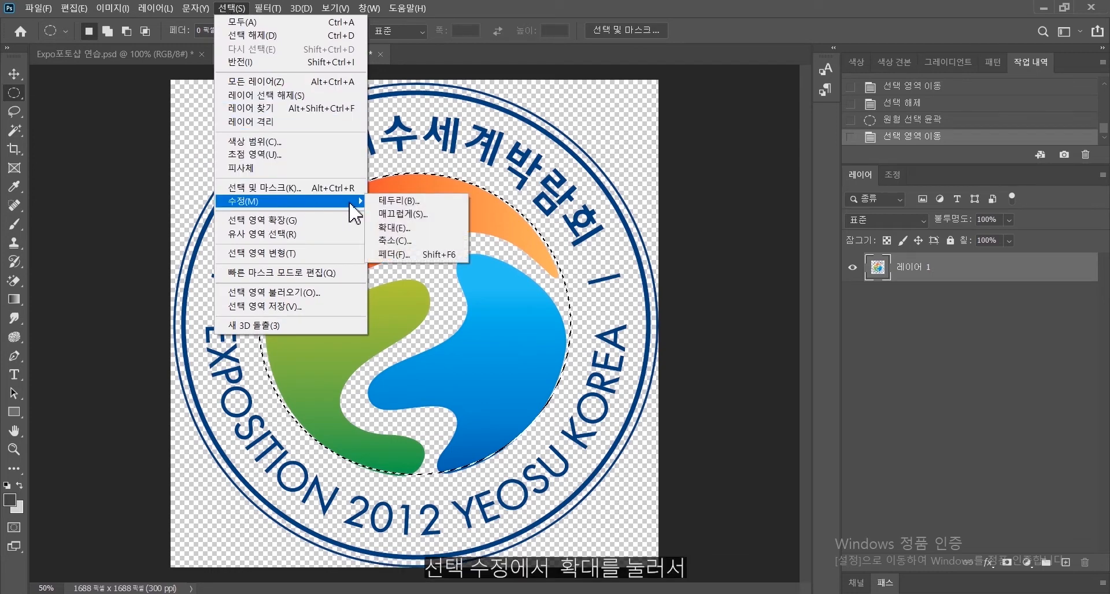
left_click(395, 231)
type("5")
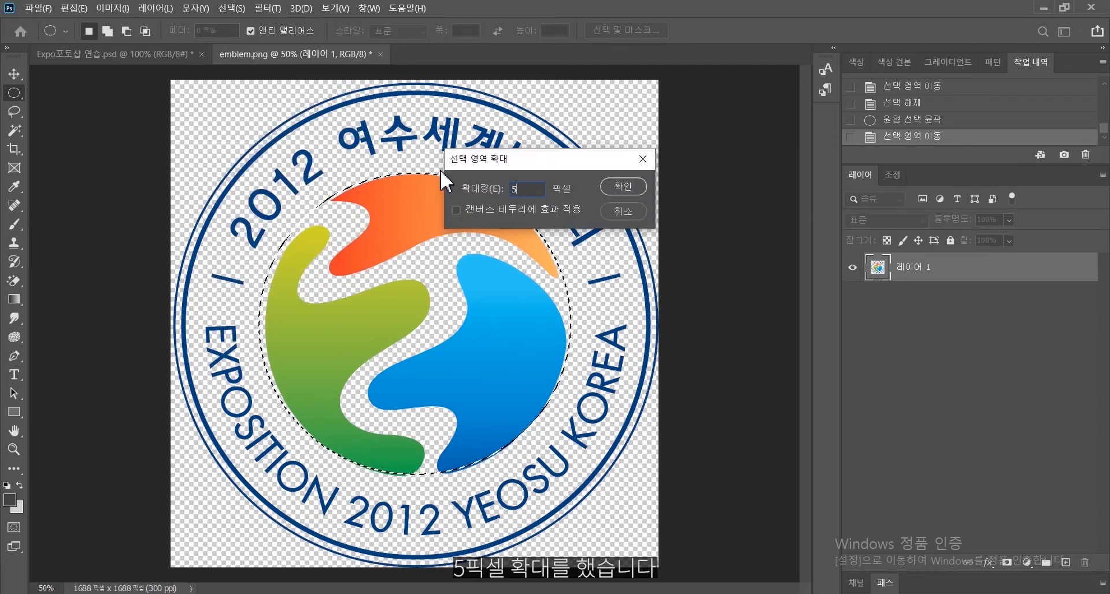
left_click(642, 190)
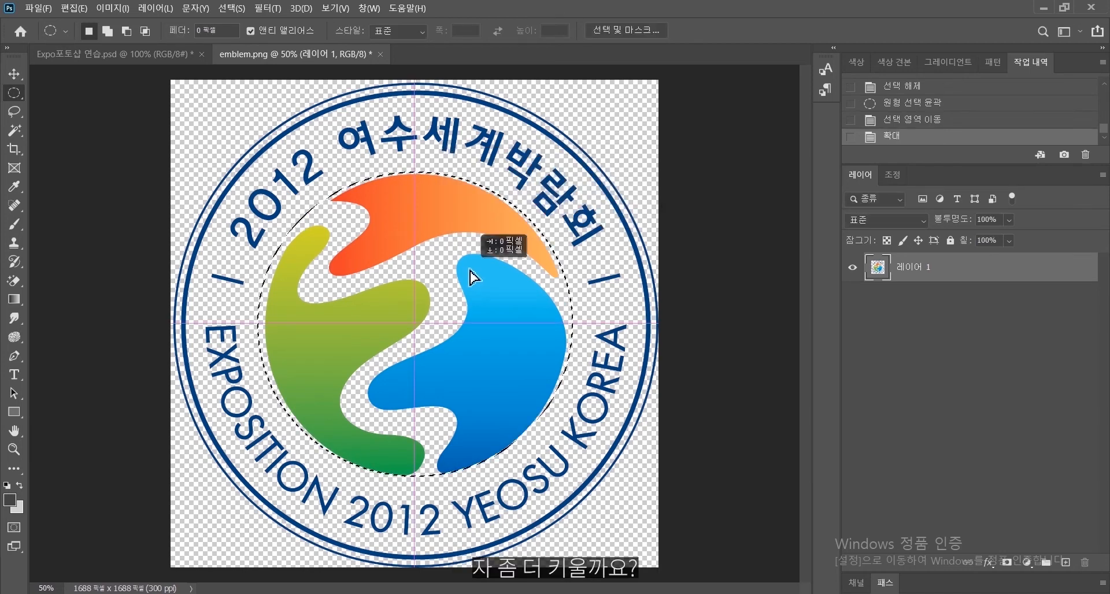
Expand the selection by another 5 pixels and shift its outline slightly to enclose the coloured shapes.
left_click(237, 11)
mouse_move(300, 202)
left_click(404, 226)
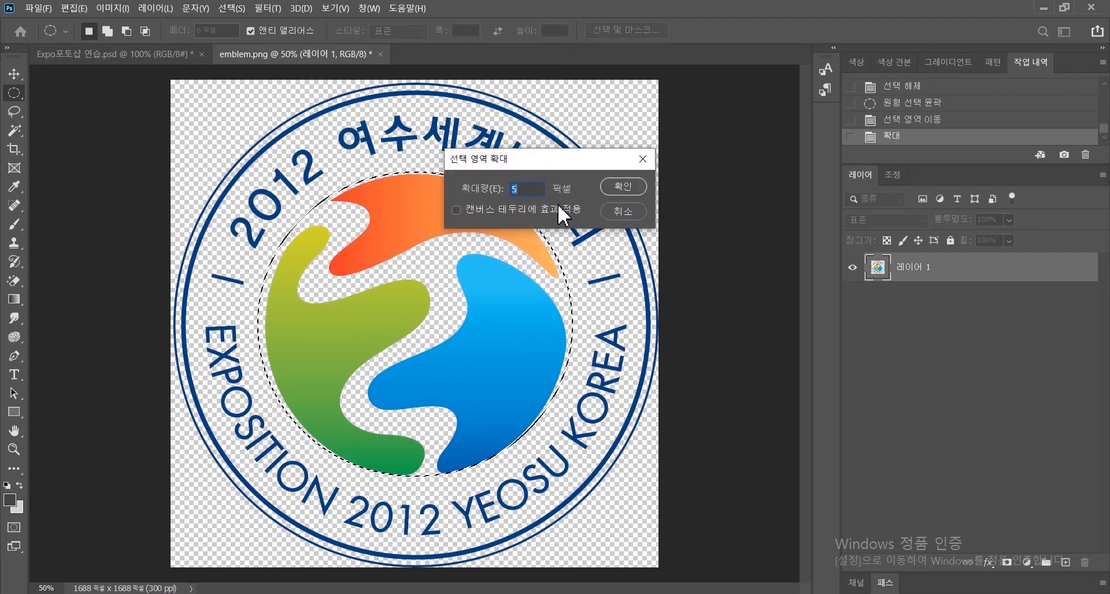
left_click(632, 185)
left_click_drag(448, 325, 453, 329)
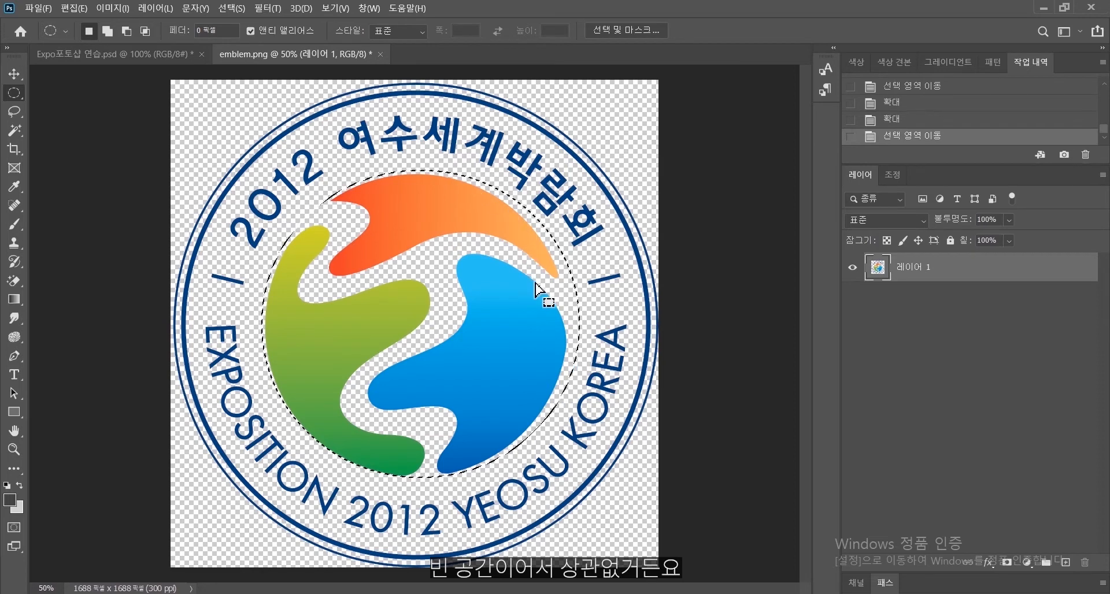
Copy the selected emblem shapes and paste them into the Expo포토샵 연습.psd document.
key("ctrl+c")
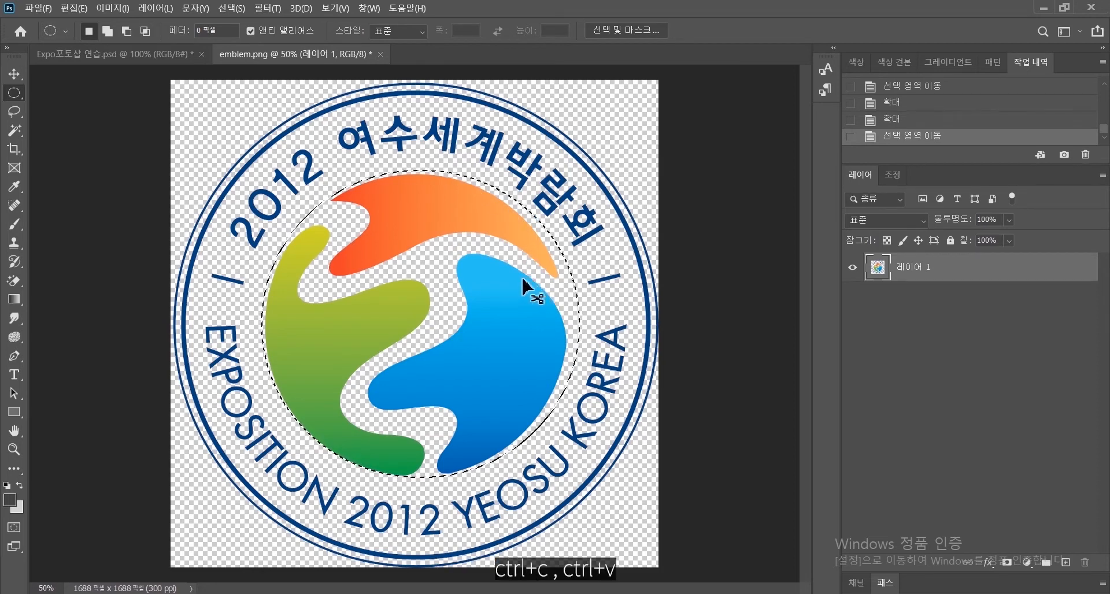
left_click(67, 55)
key("ctrl+v")
key("v")
left_click_drag(558, 295, 528, 304)
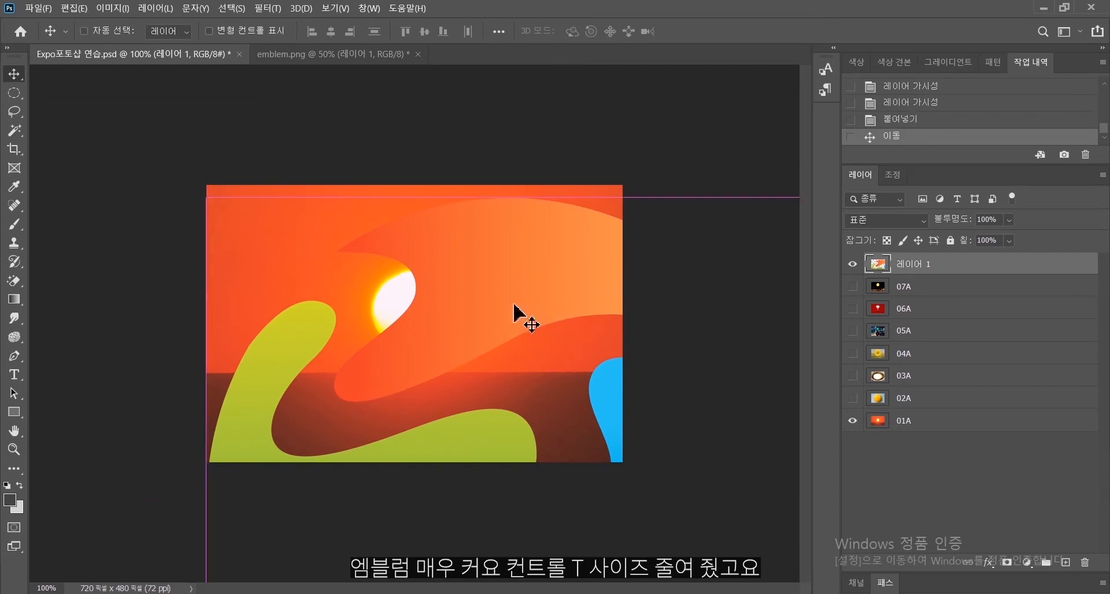
Scale the pasted emblem down to 15.62% with Free Transform and place it over the sun.
key("ctrl+t")
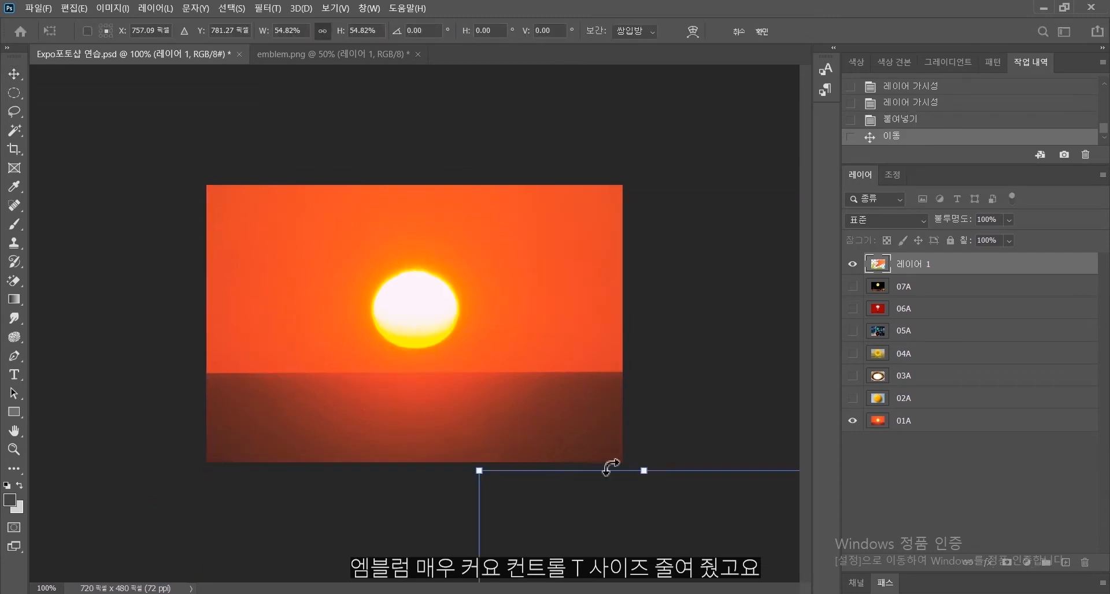
left_click_drag(644, 501, 370, 231)
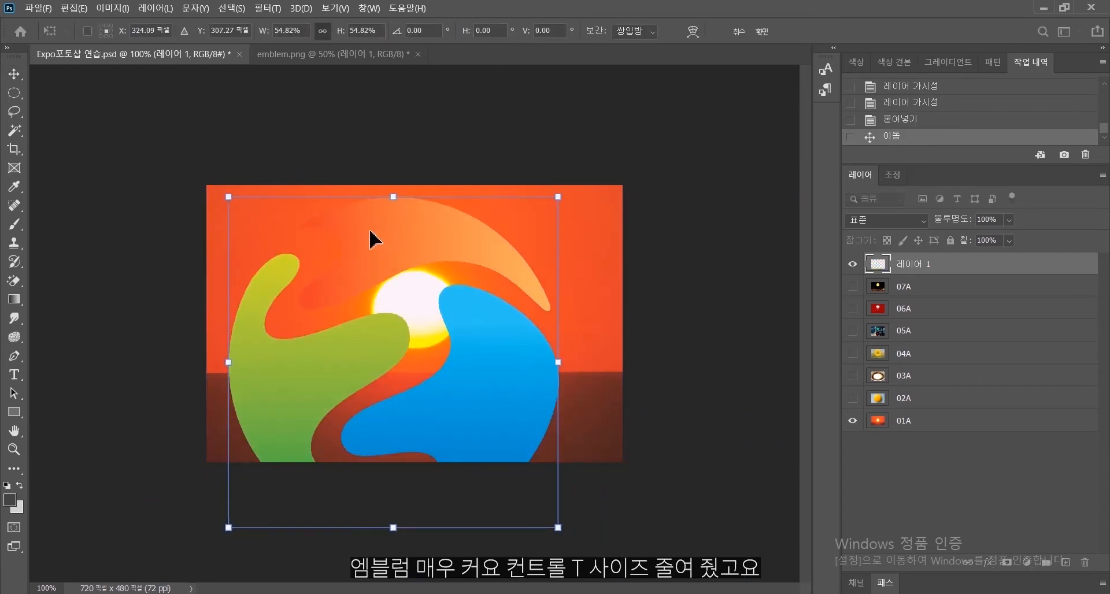
left_click_drag(426, 309, 425, 304)
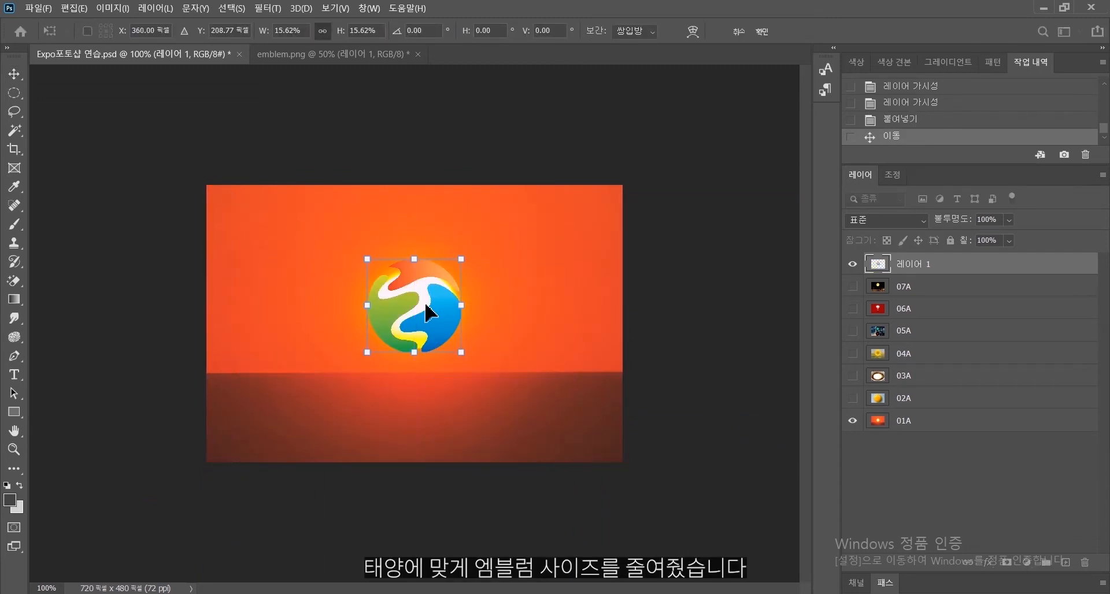
key("Return")
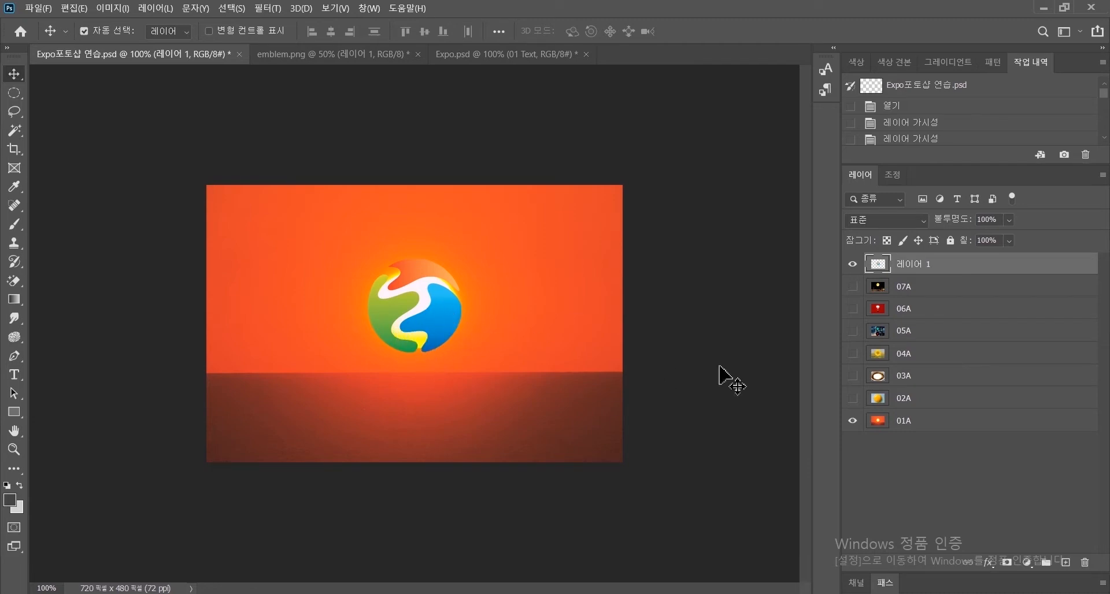
Hide the emblem layer and draw an elliptical selection around the sun on layer 01A.
left_click(853, 266)
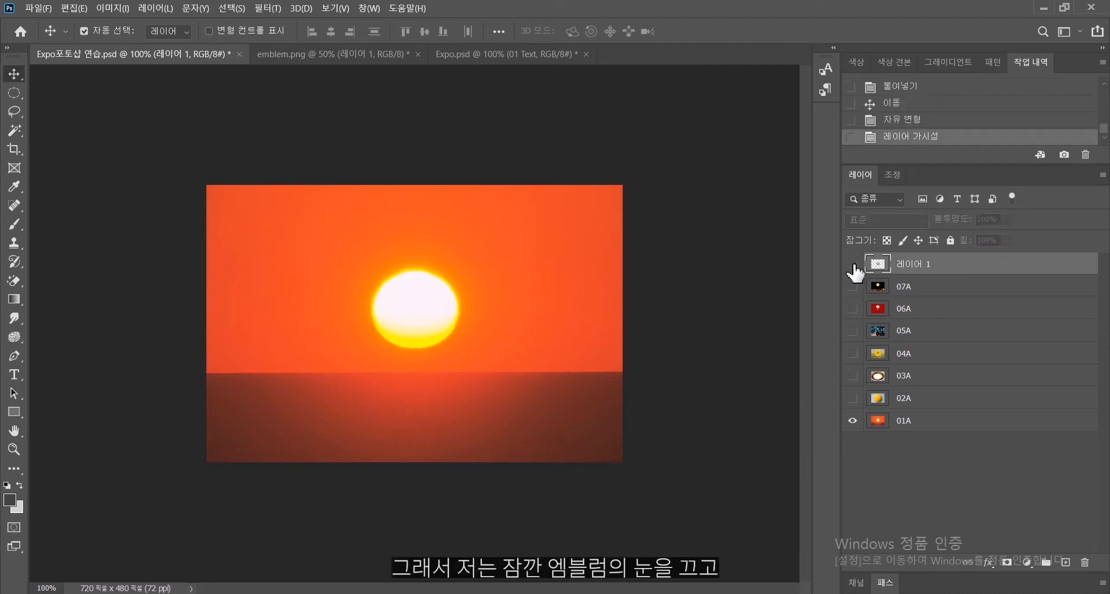
left_click(893, 426)
key("m")
mouse_move(412, 306)
left_mouse_down()
mouse_move(458, 269)
mouse_move(422, 308)
left_mouse_up()
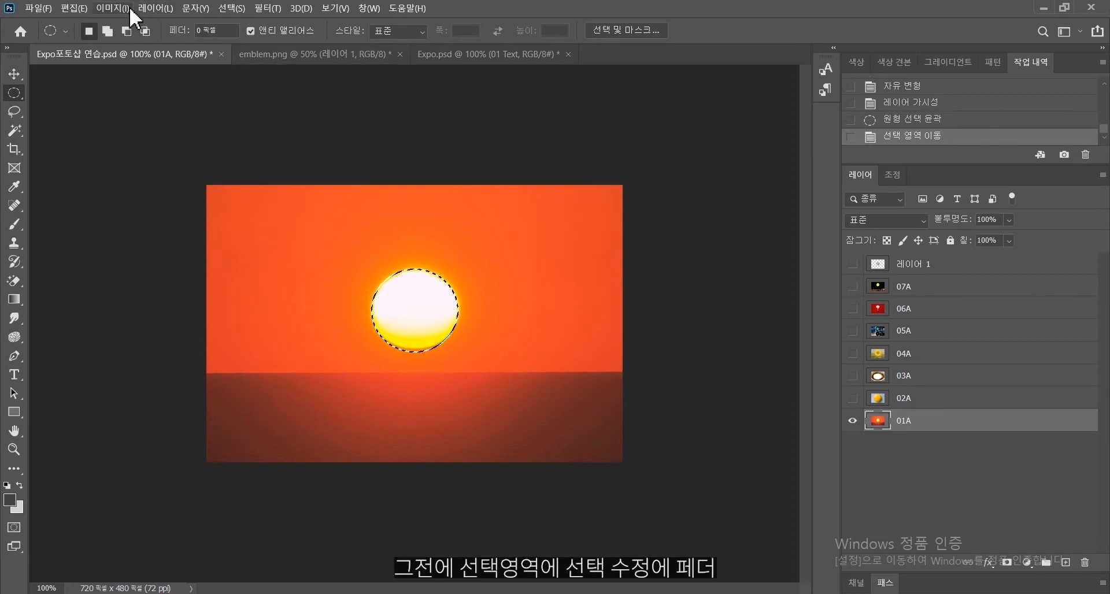
Feather the sun selection with a radius of 10 pixels.
left_click(231, 8)
mouse_move(282, 202)
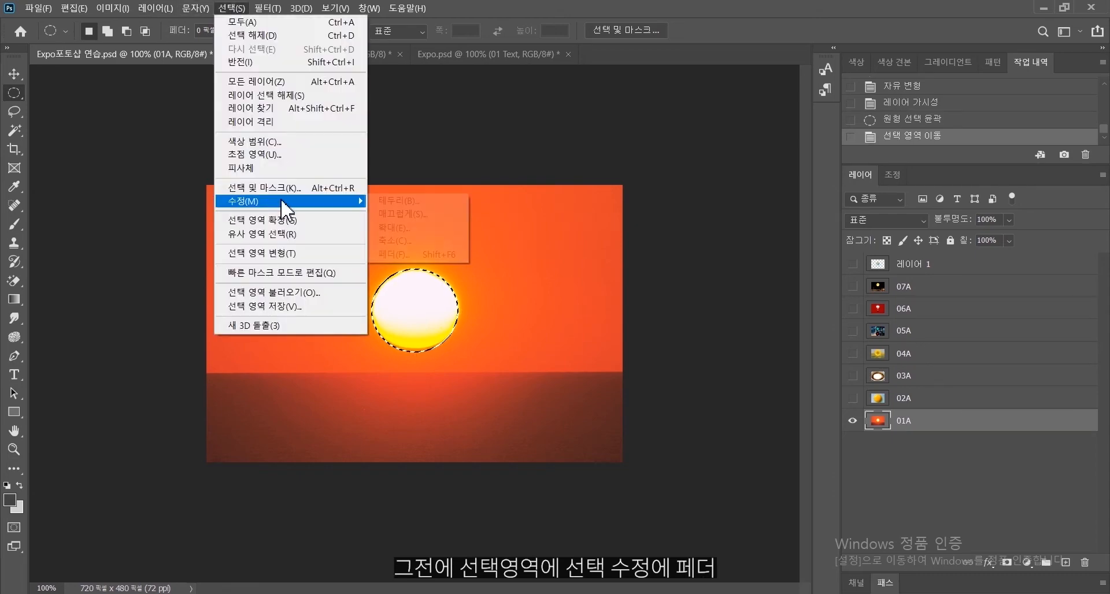
left_click(396, 254)
type("1")
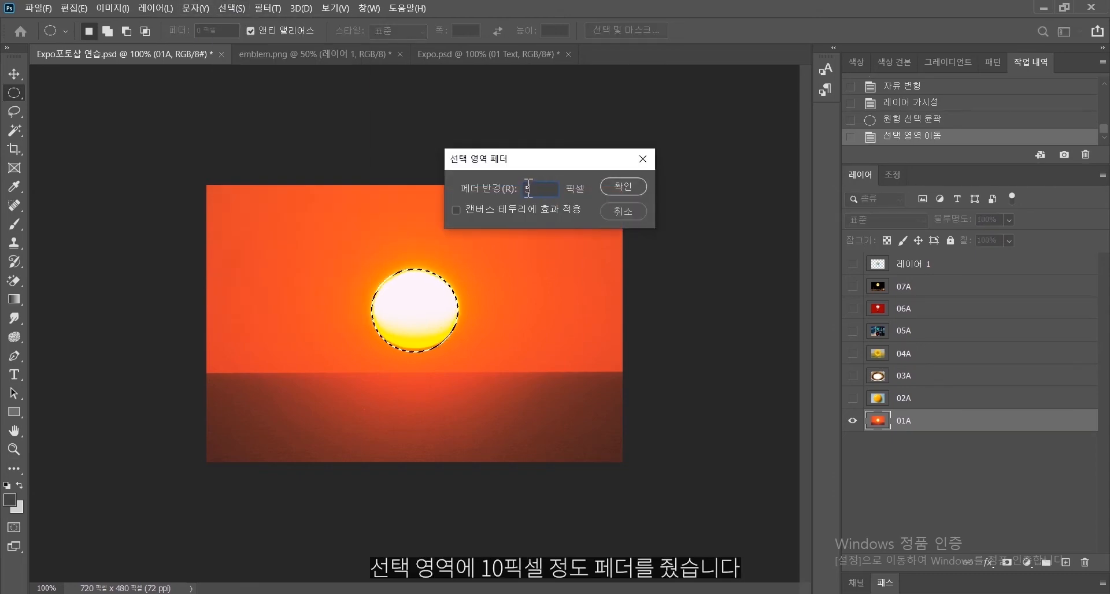
type("0")
key("Return")
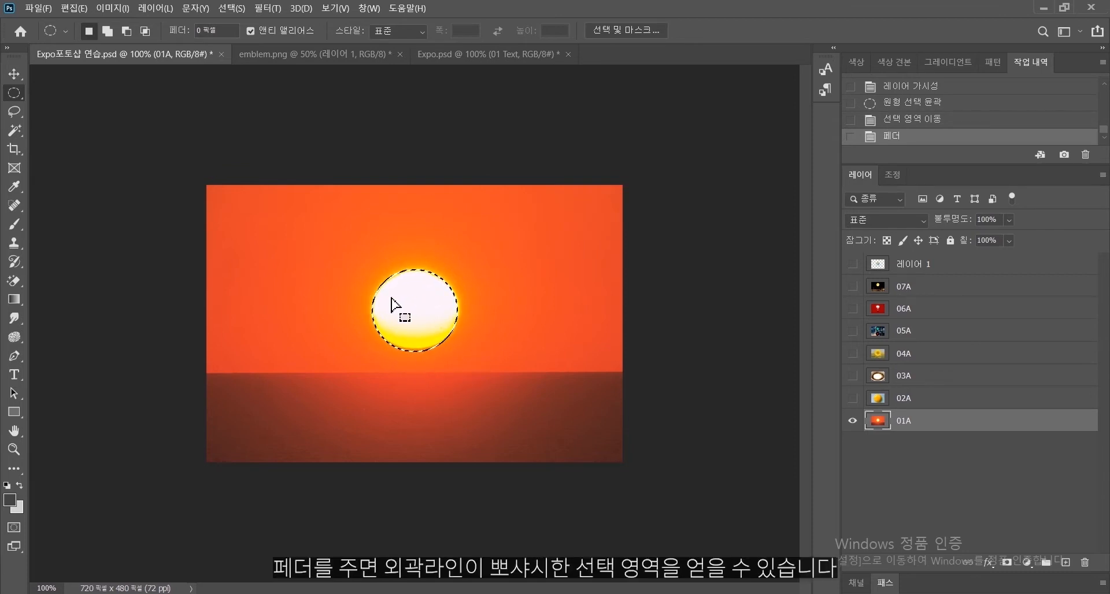
Copy the feathered sun to a new layer, check it with 01A hidden, and delete the copied layer.
right_click(417, 317)
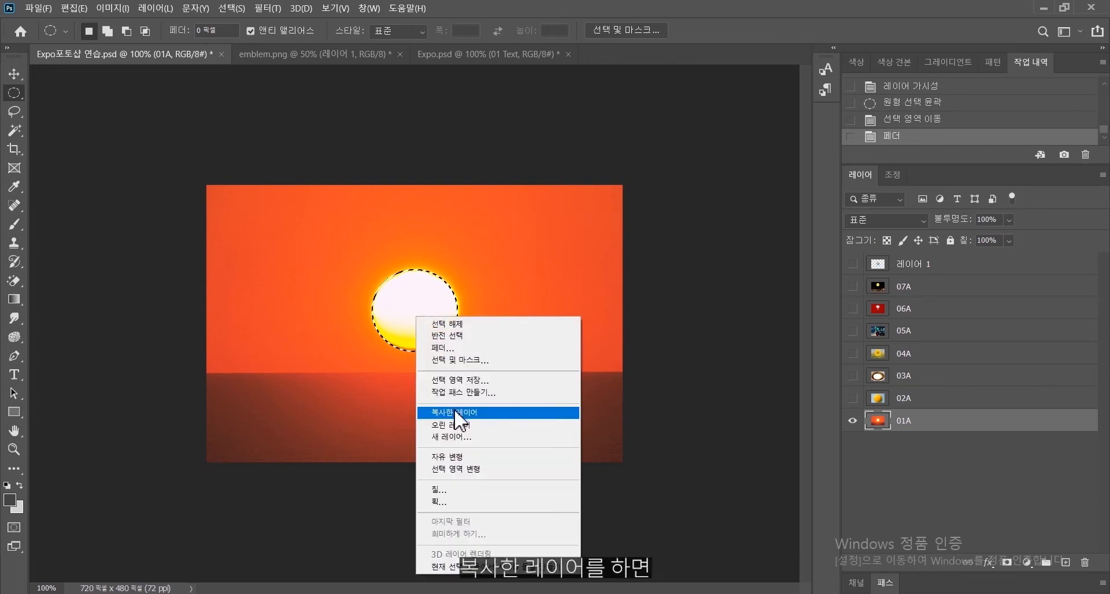
left_click(458, 415)
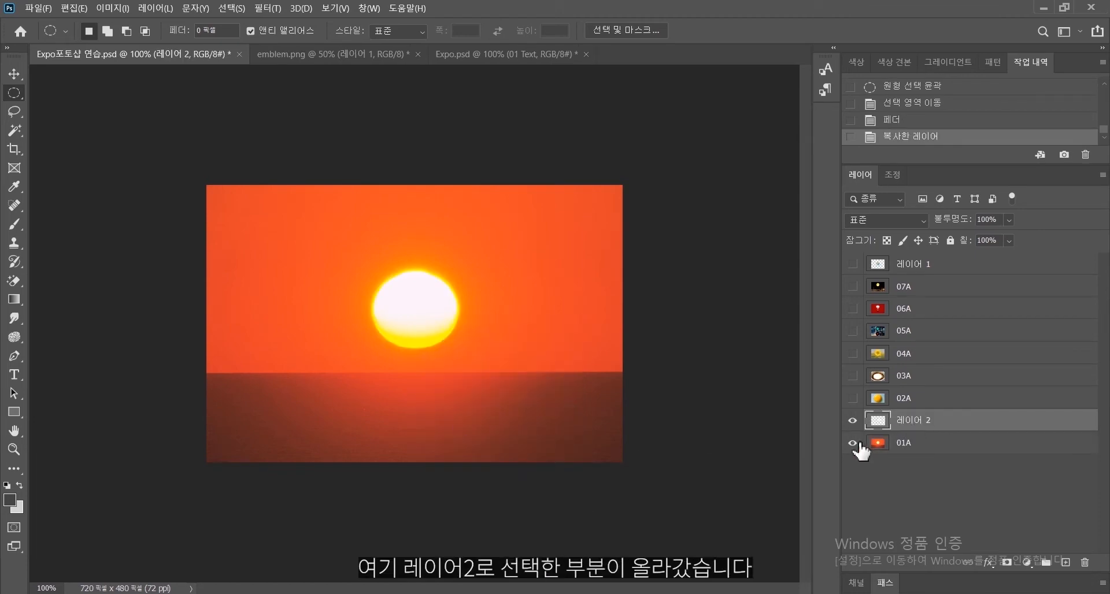
left_click(853, 443)
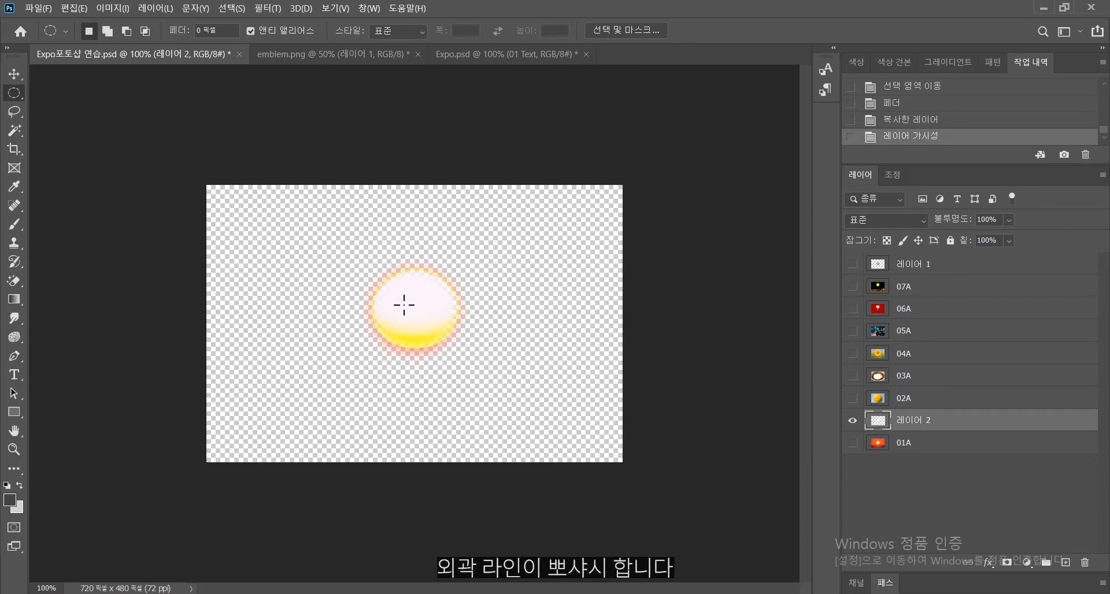
left_click(851, 443)
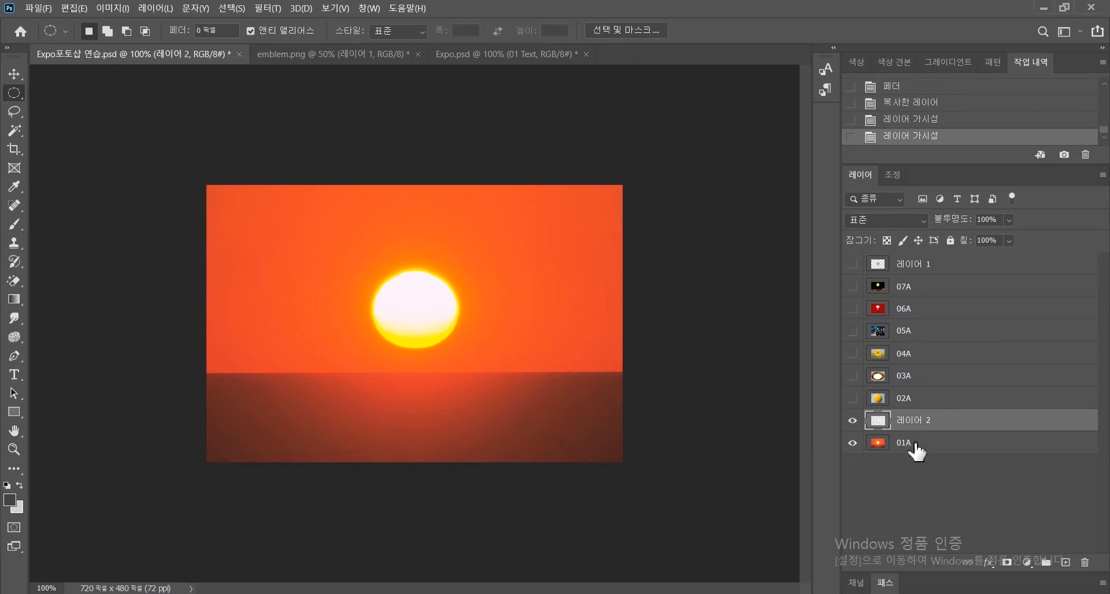
left_click(1084, 562)
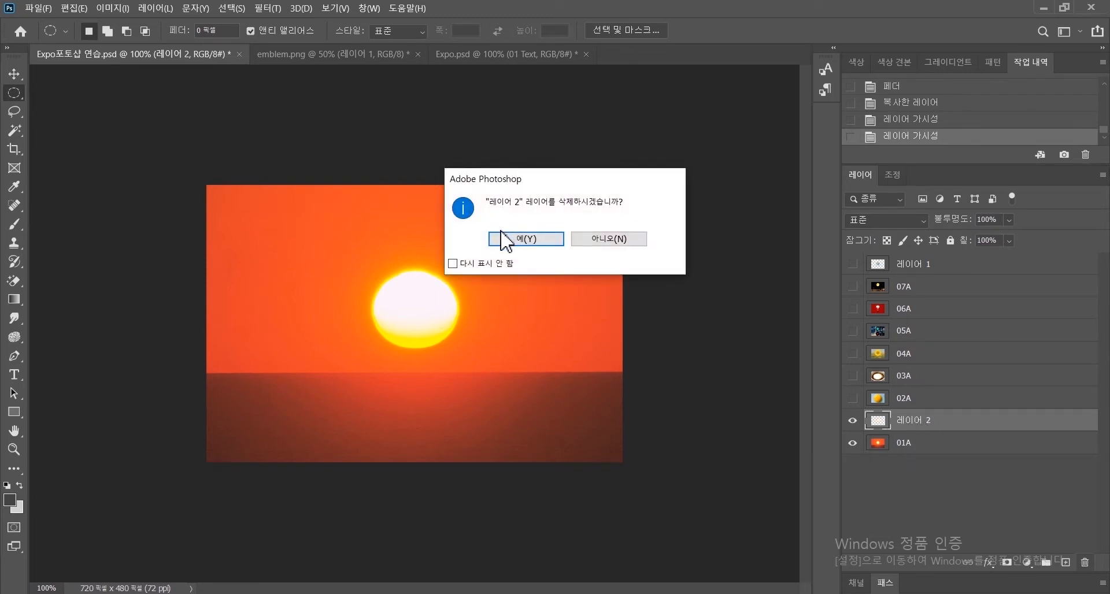
left_click(503, 238)
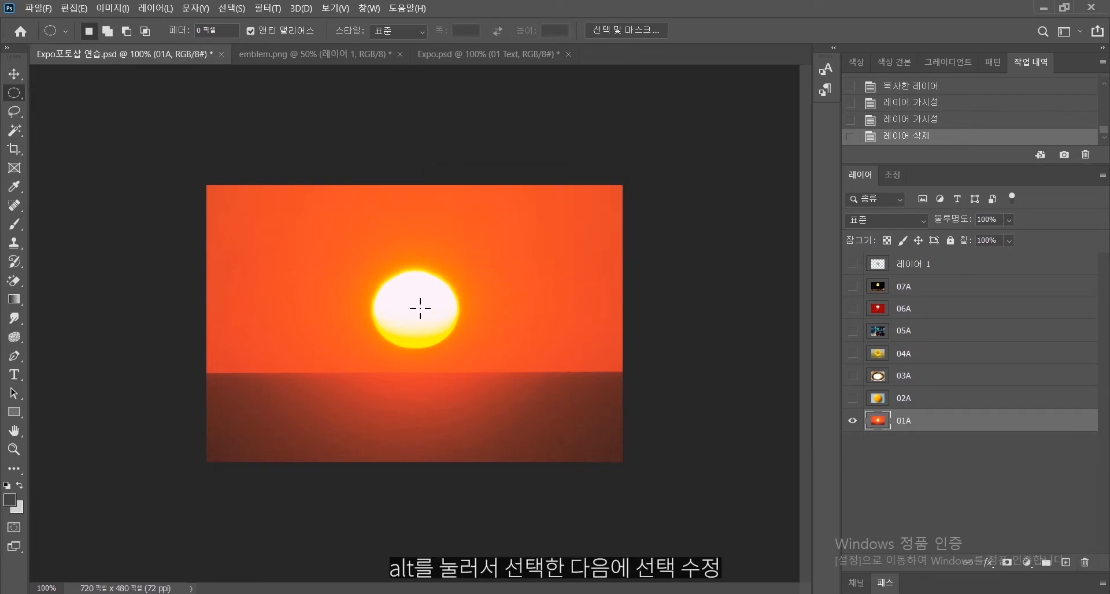
Draw an elliptical selection around the sun on layer 01A and feather it by 5 pixels.
left_click_drag(420, 308, 427, 298)
left_click_drag(429, 307, 426, 314)
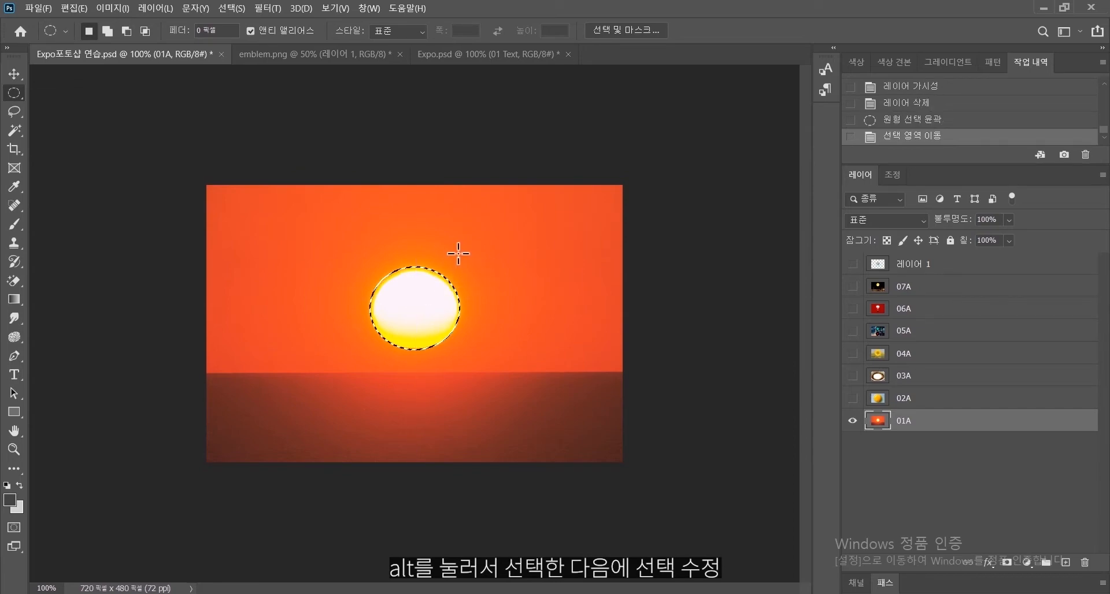
left_click(231, 8)
mouse_move(267, 205)
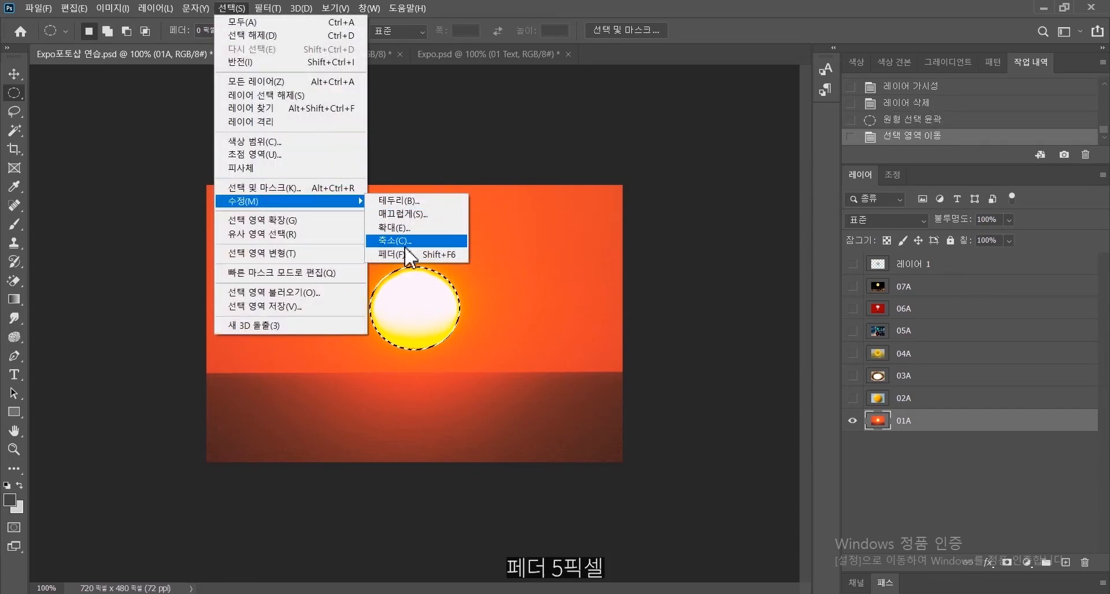
left_click(377, 254)
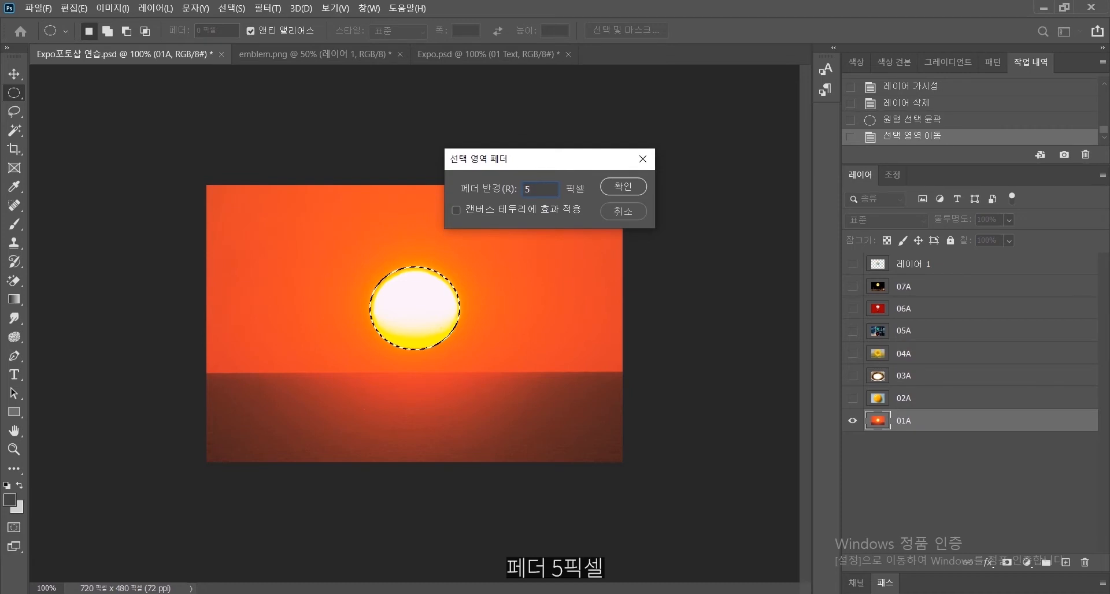
type("5")
key("Return")
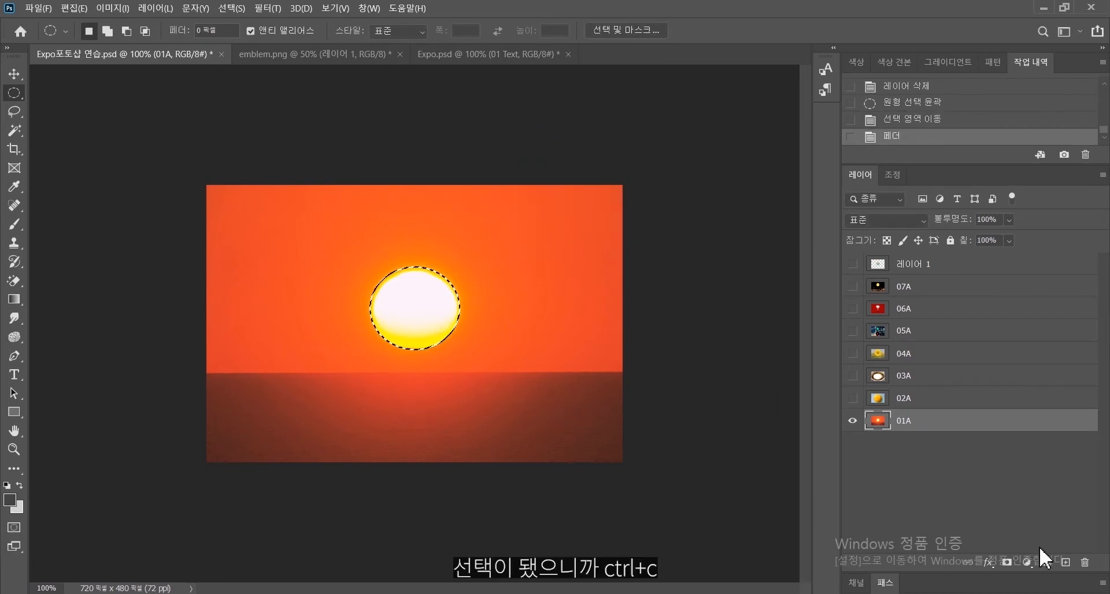
Paste the feathered sun onto a new layer above 01A and hide layer 01A.
left_click(1067, 564)
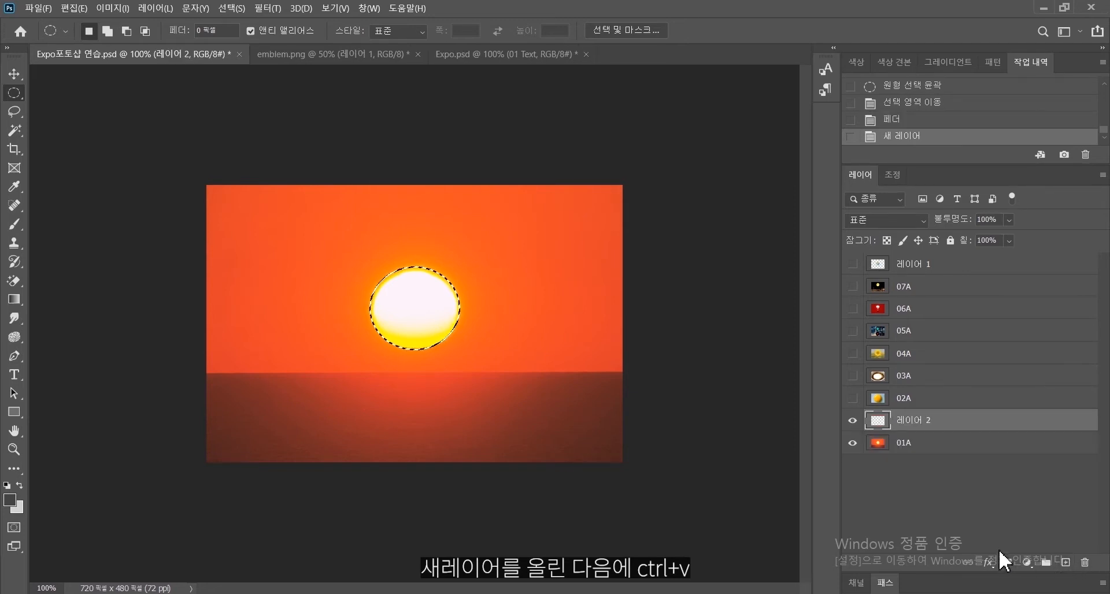
key("ctrl+v")
left_click(853, 443)
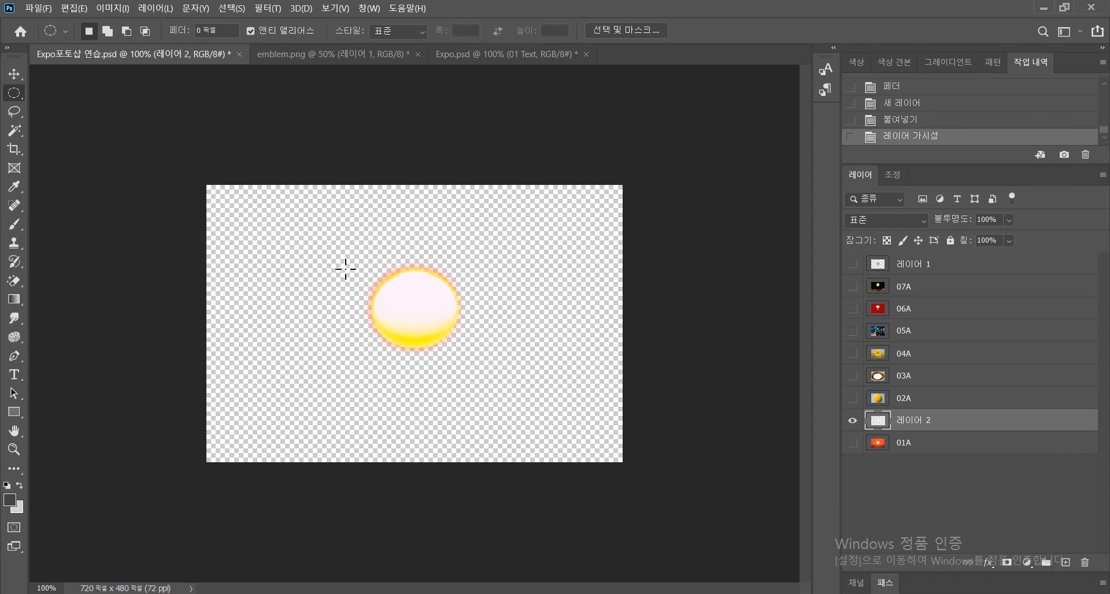
left_click(852, 444)
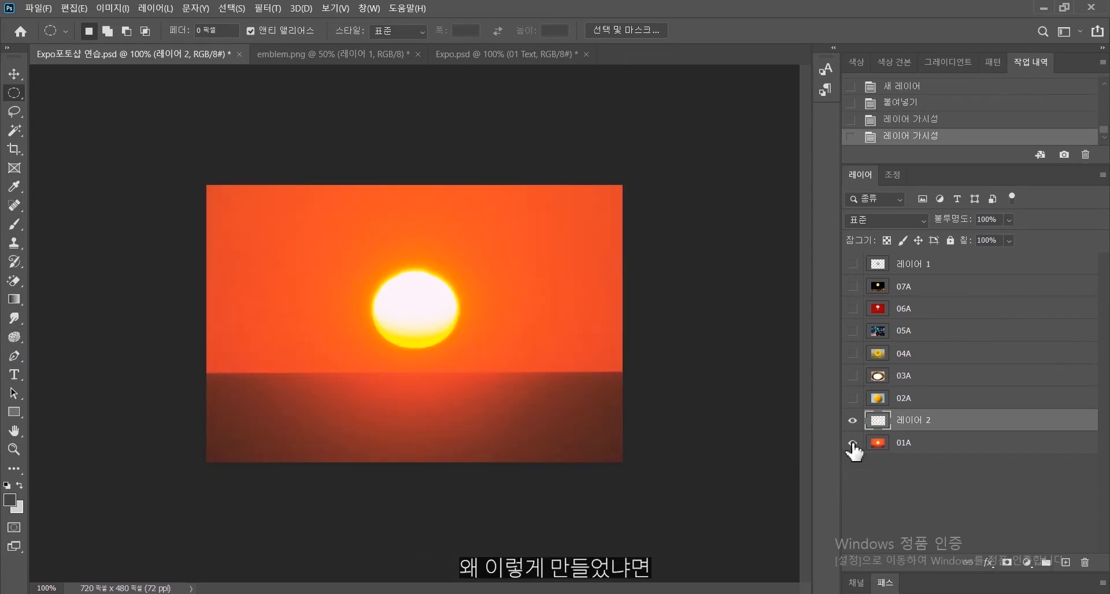
left_click(852, 443)
Show the emblem layer 레이어 1 directly above 레이어 2 and load the emblem's shape as a selection.
left_click(852, 264)
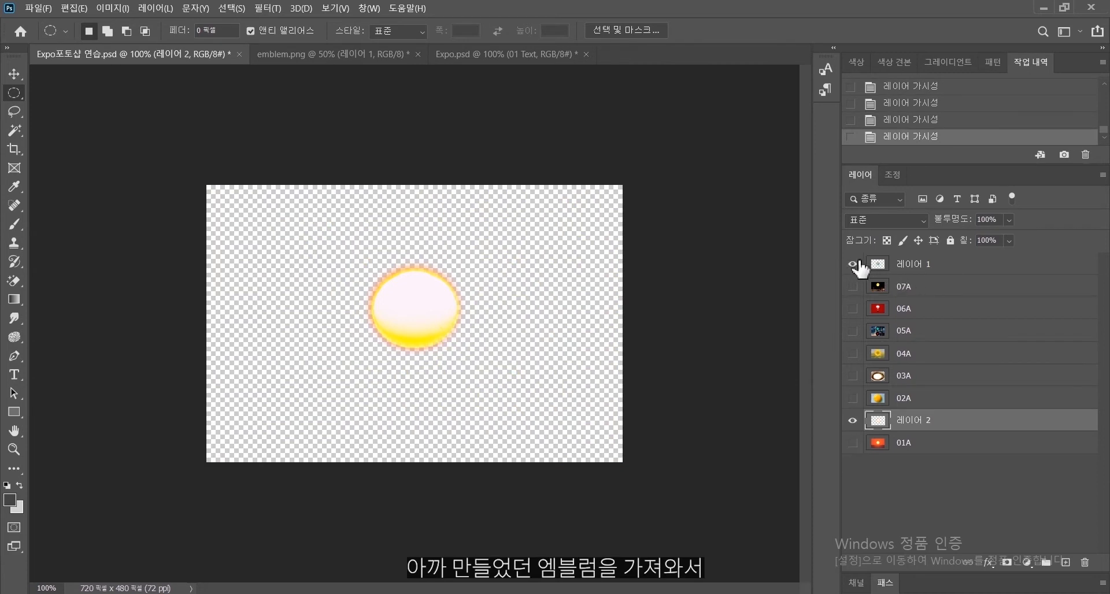
left_click_drag(922, 265, 927, 405)
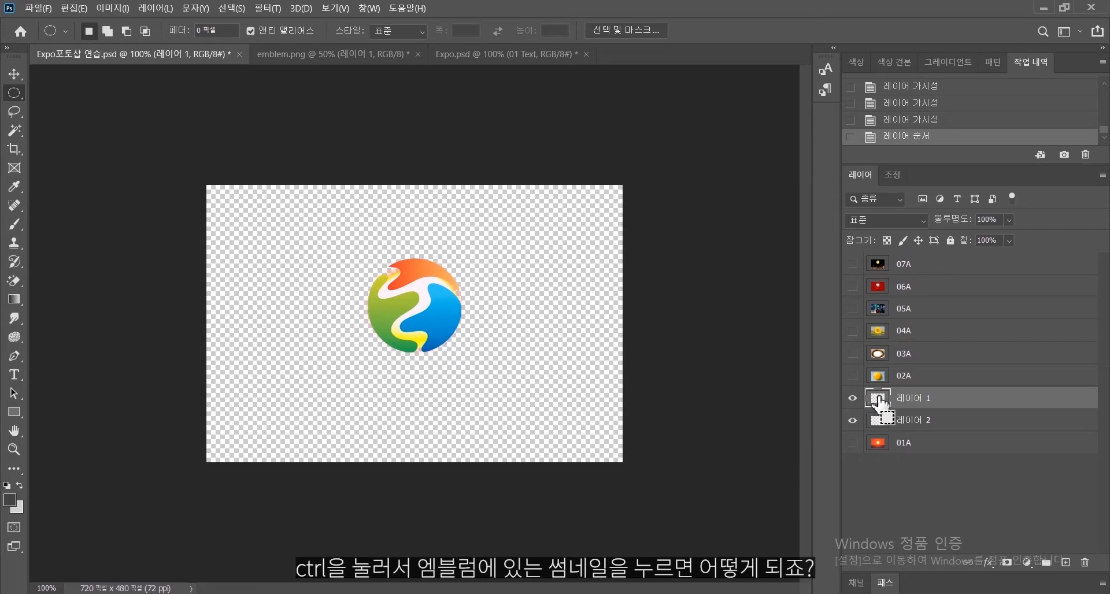
left_click(879, 400, "ctrl")
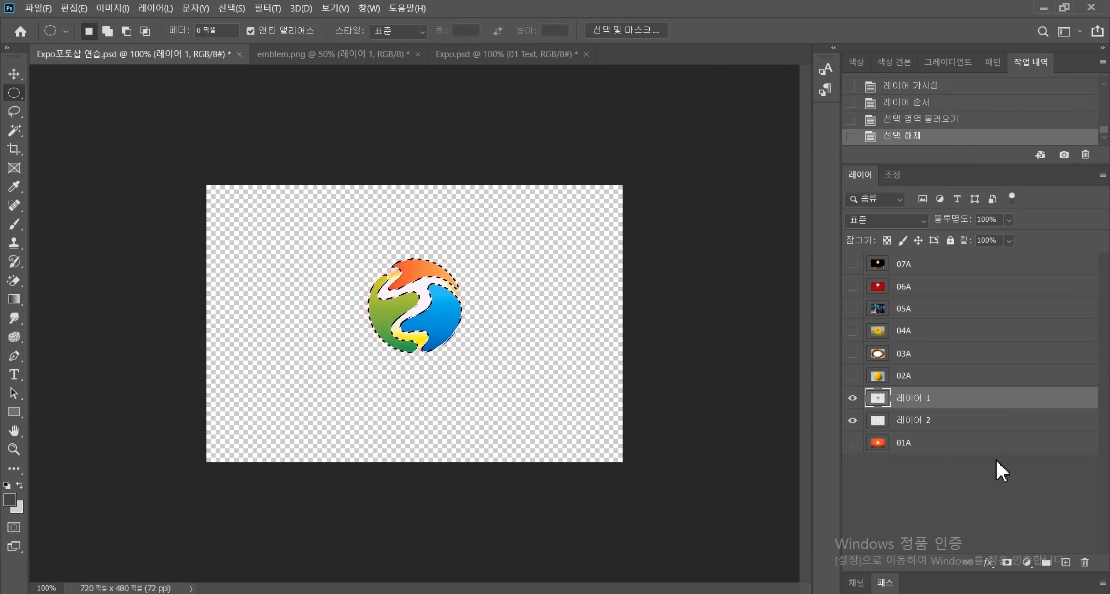
key("ctrl+d")
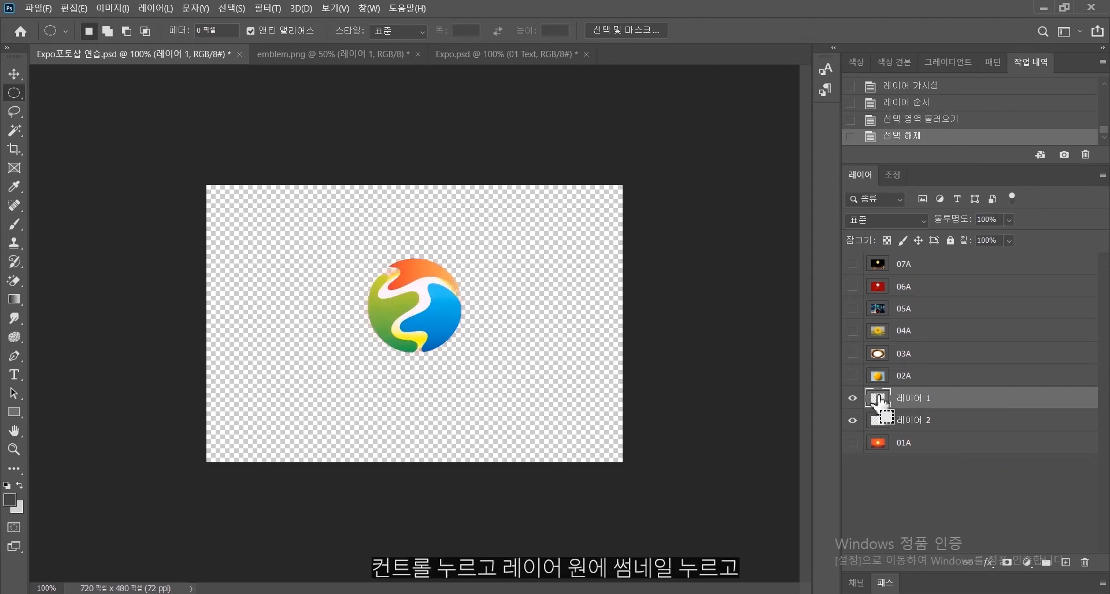
left_click_drag(908, 401, 879, 403)
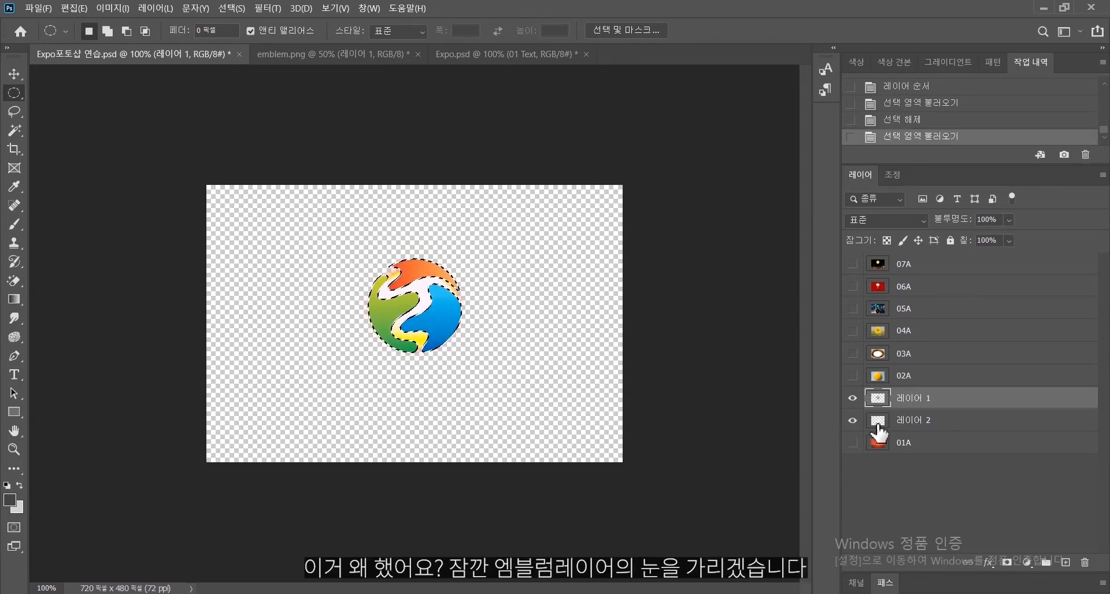
Hide the emblem layer, erase the emblem-shaped selection from the sun on 레이어 2, and deselect.
left_click(852, 398)
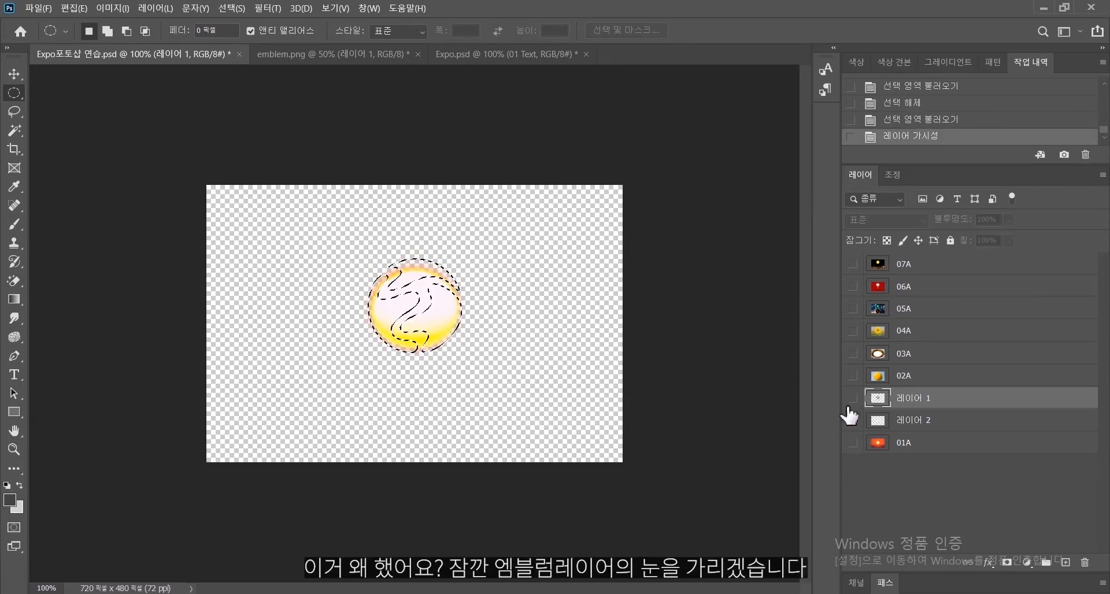
left_click(936, 428)
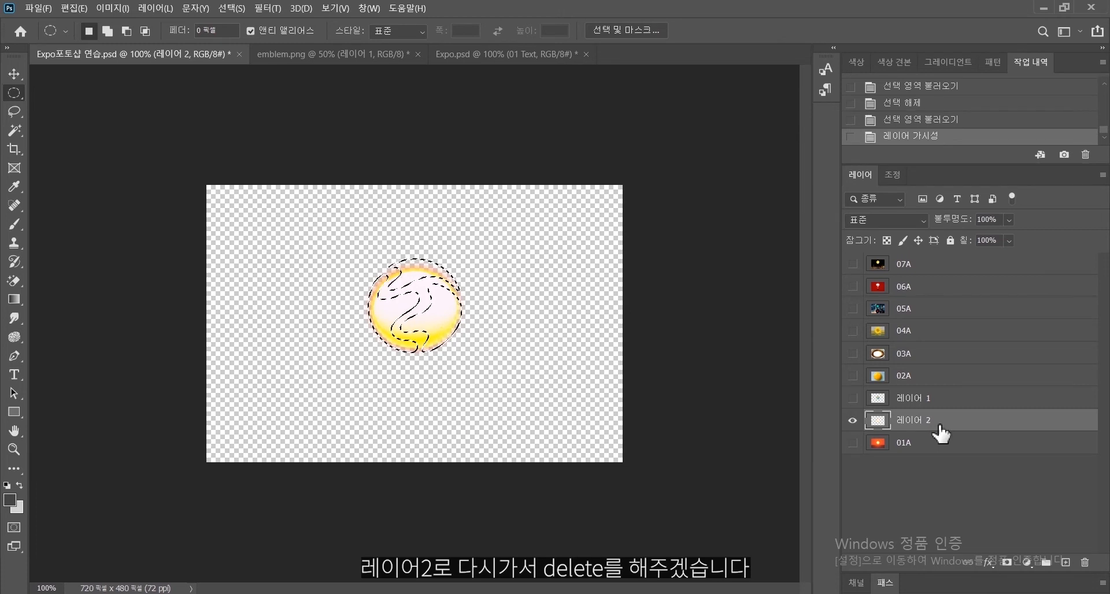
key("Delete")
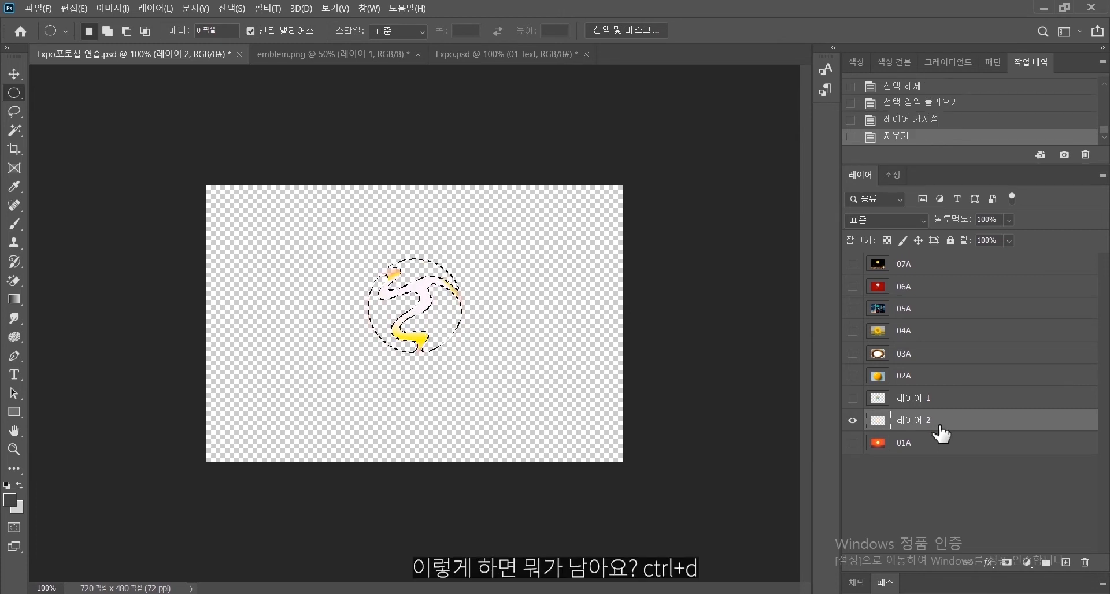
key("ctrl+d")
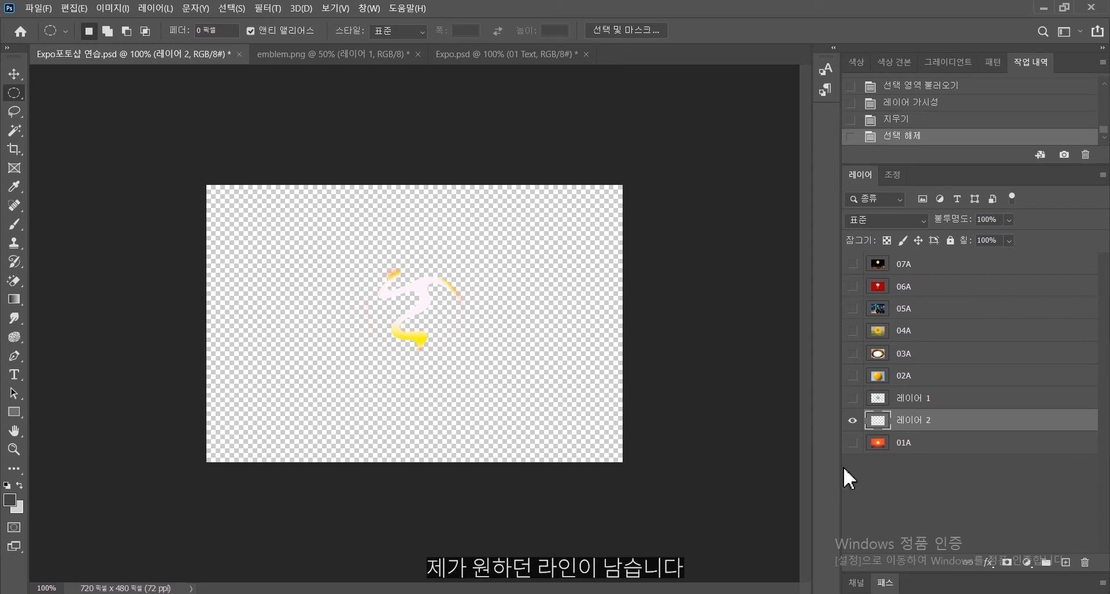
Load the remaining line on 레이어 2 as a selection and set the foreground colour to bright orange.
left_click(874, 425, "ctrl")
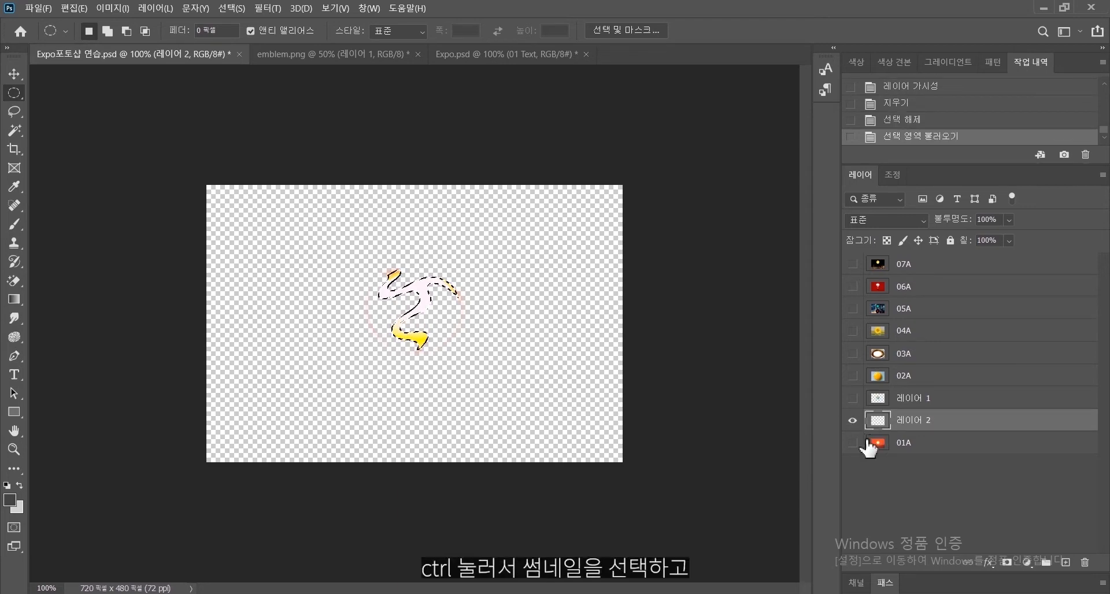
left_click(10, 499)
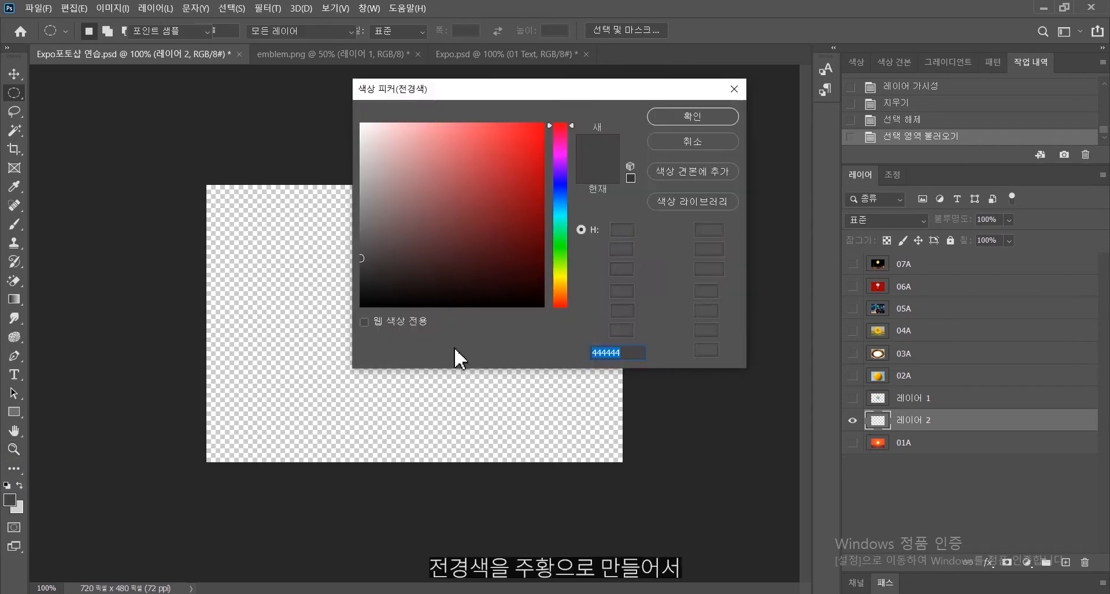
left_click_drag(562, 234, 567, 299)
left_click_drag(522, 165, 577, 86)
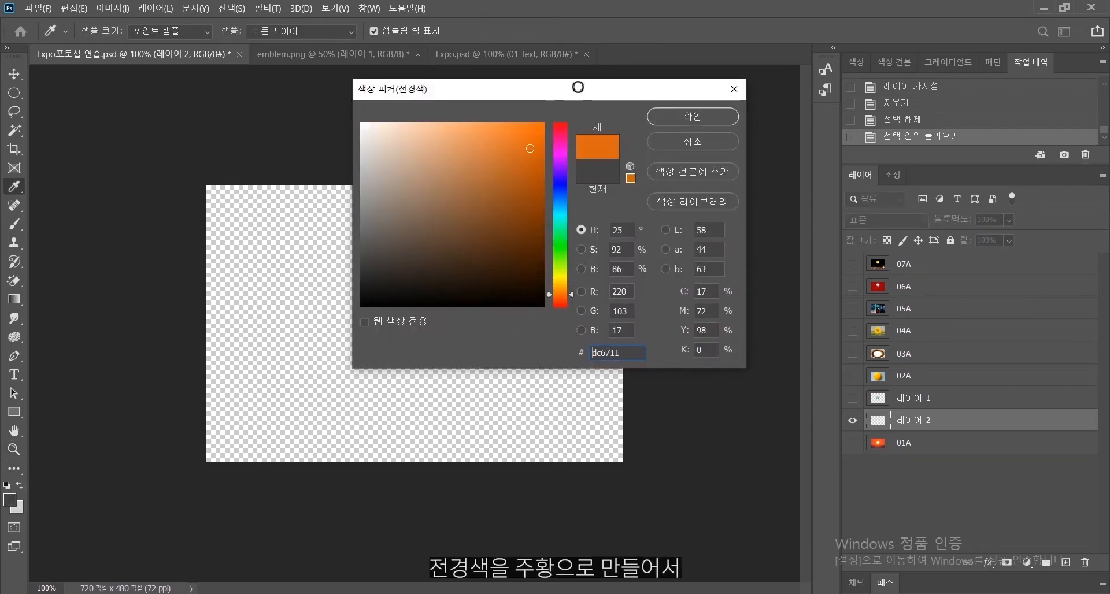
left_click(673, 116)
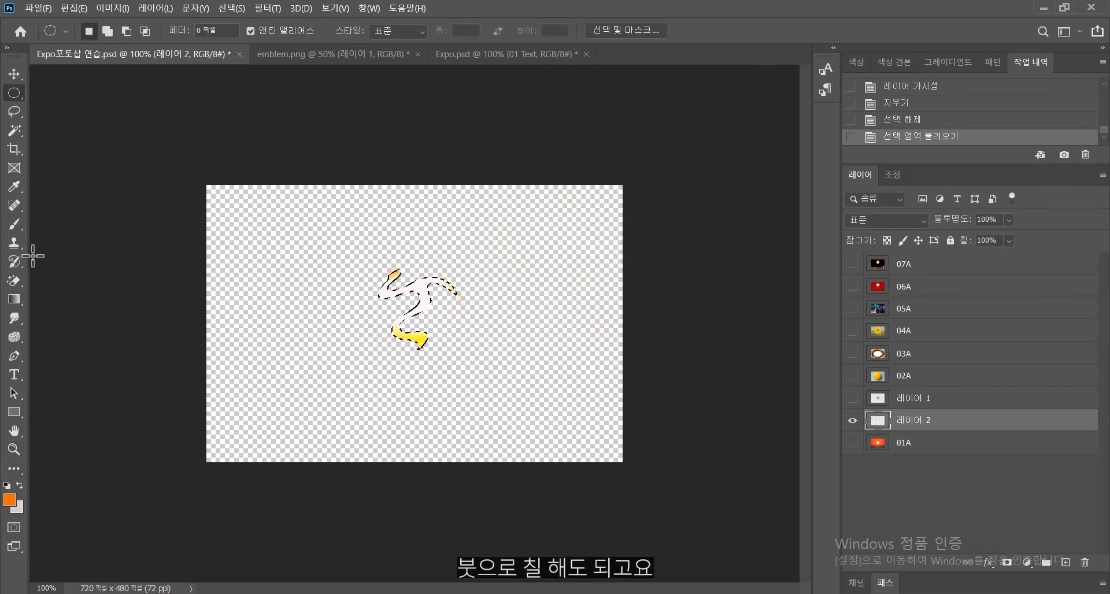
Brush orange over the selected line, show layer 01A behind it, and deselect.
left_click(20, 229)
mouse_move(399, 301)
left_mouse_down()
mouse_move(416, 325)
mouse_move(431, 304)
left_mouse_up()
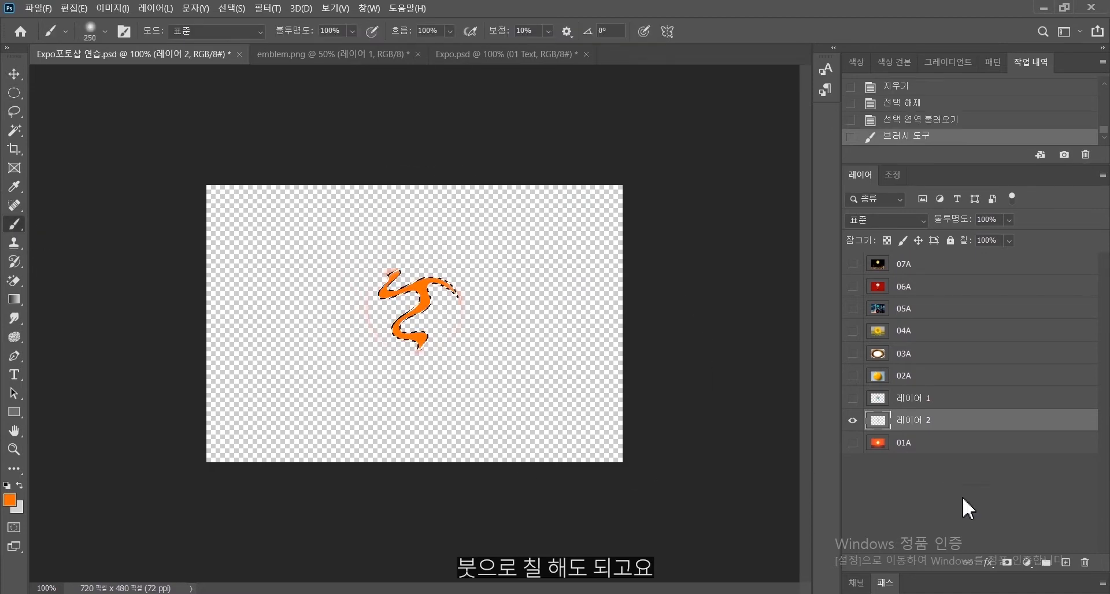
left_click(852, 443)
key("ctrl+d")
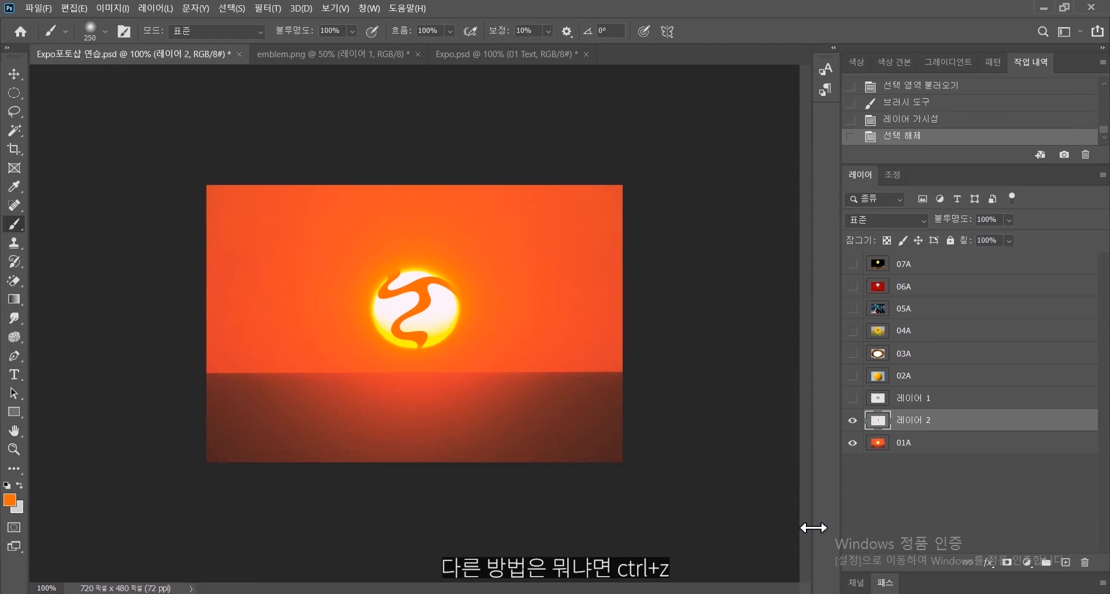
Undo the orange brush painting on 레이어 2 and the display of layer 01A, leaving nothing selected.
key("ctrl+z")
key("ctrl+z")
key("ctrl+z")
key("ctrl+z")
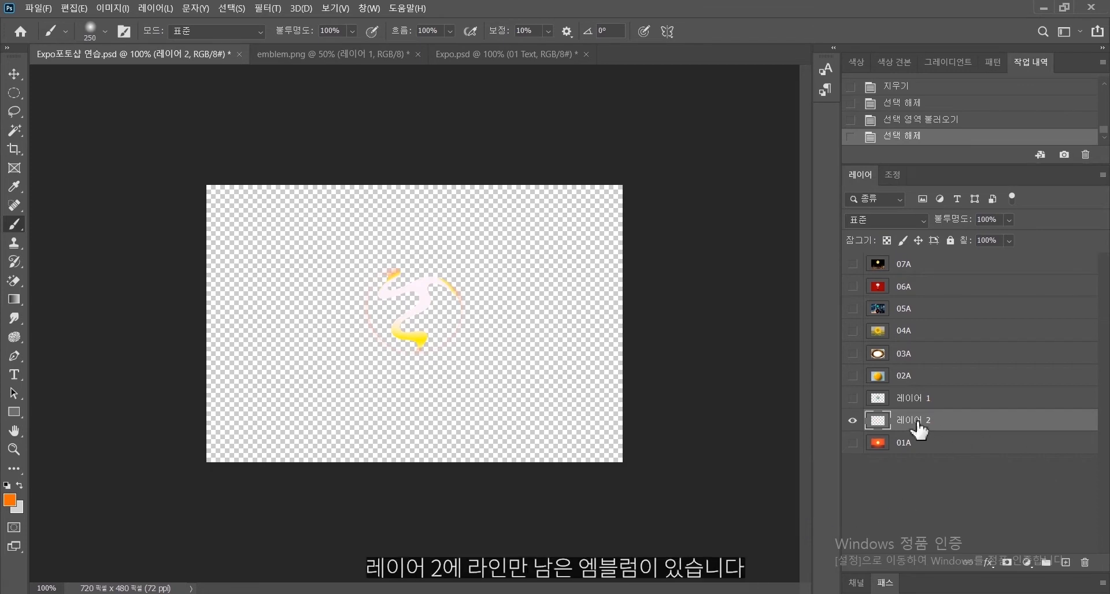
Lock 레이어 2 completely and remove that full lock again.
left_click(14, 74)
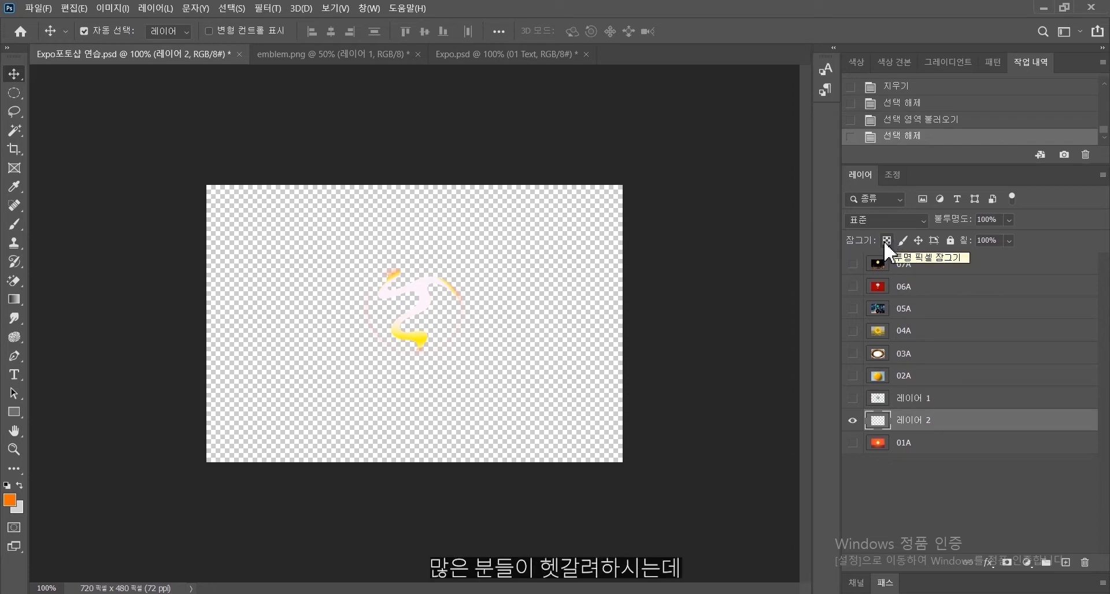
left_click(951, 243)
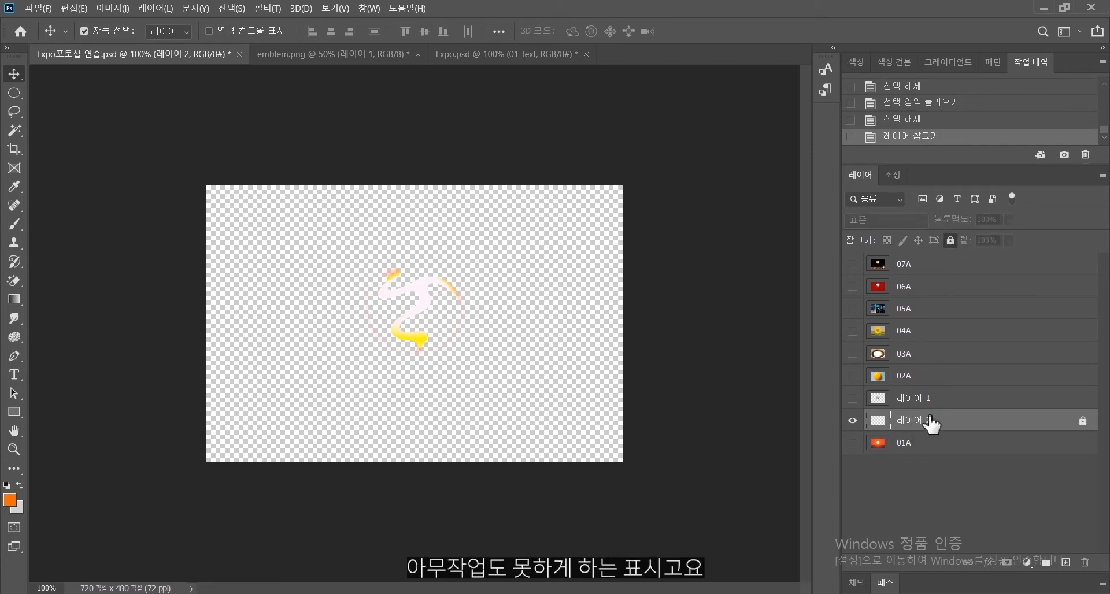
left_click(950, 241)
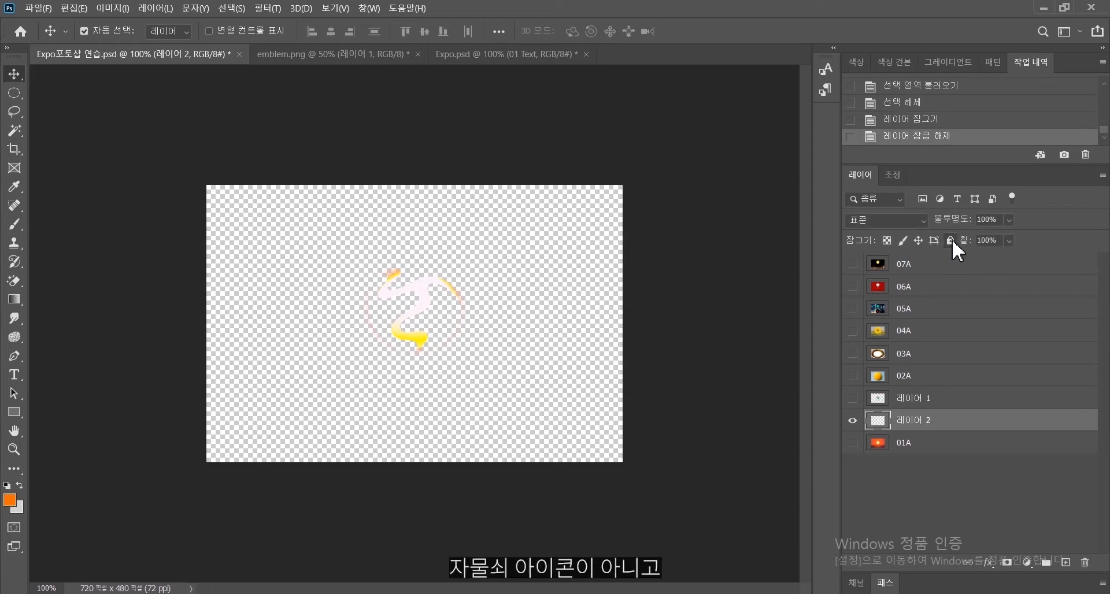
Lock the transparent pixels of 레이어 2 and paint its line orange with the Brush tool.
left_click(887, 241)
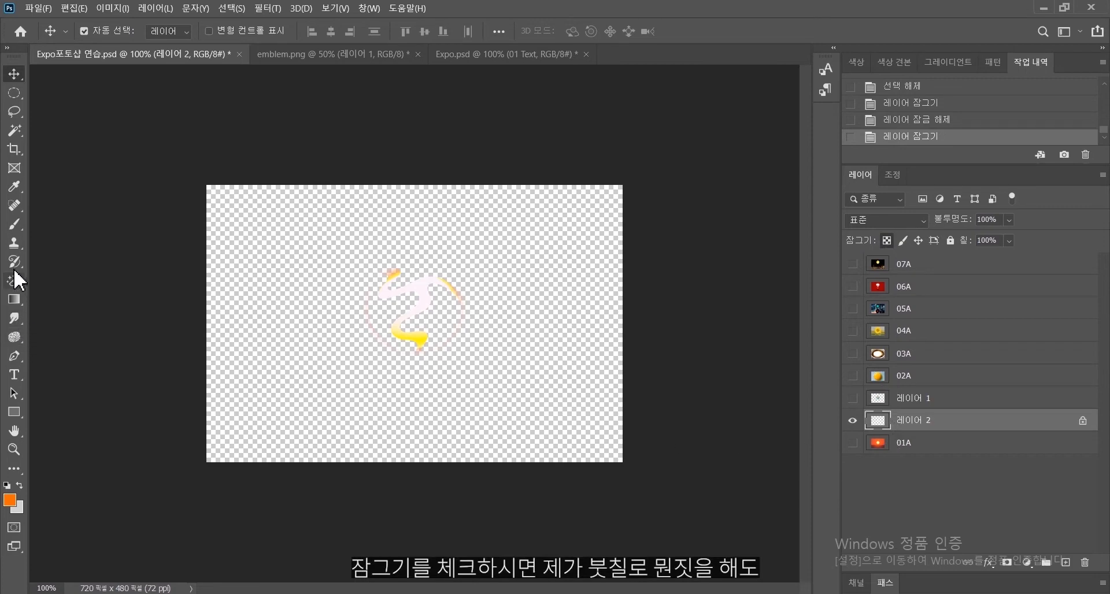
left_click(14, 224)
mouse_move(302, 353)
left_mouse_down()
mouse_move(713, 191)
mouse_move(669, 218)
mouse_move(507, 161)
left_mouse_up()
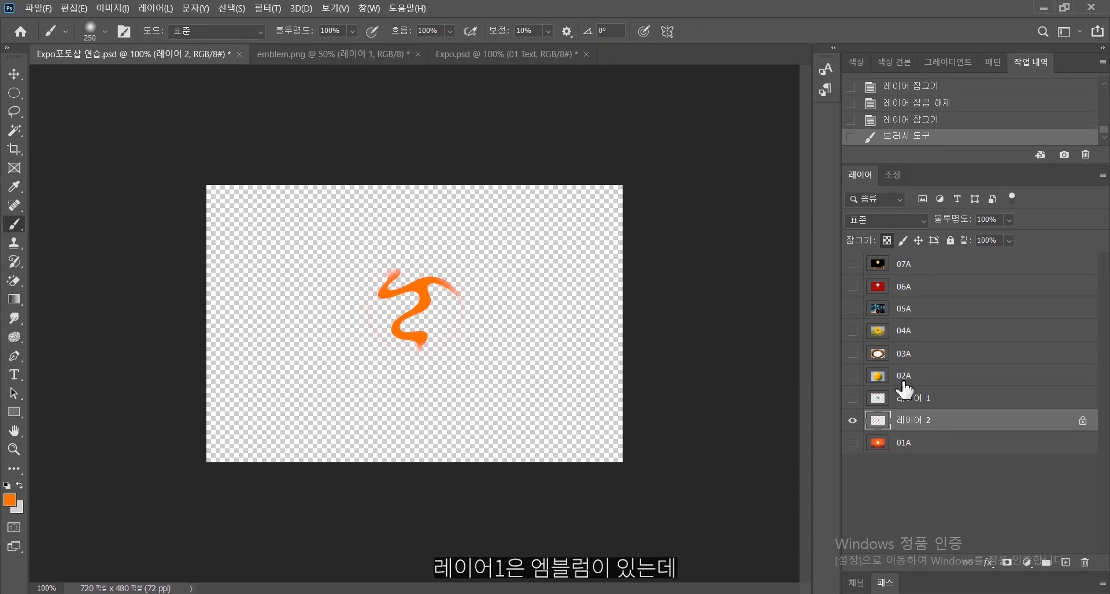
Show the emblem layer 레이어 1 with 레이어 2 hidden, and lock the emblem layer's transparent pixels.
left_click(899, 398)
left_click(852, 399)
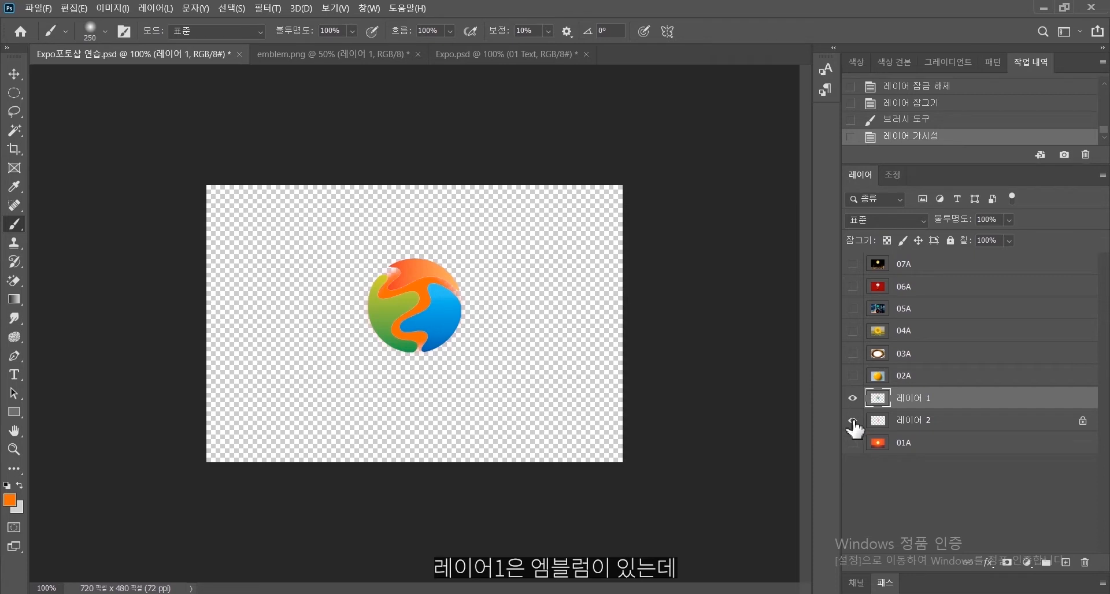
left_click(853, 422)
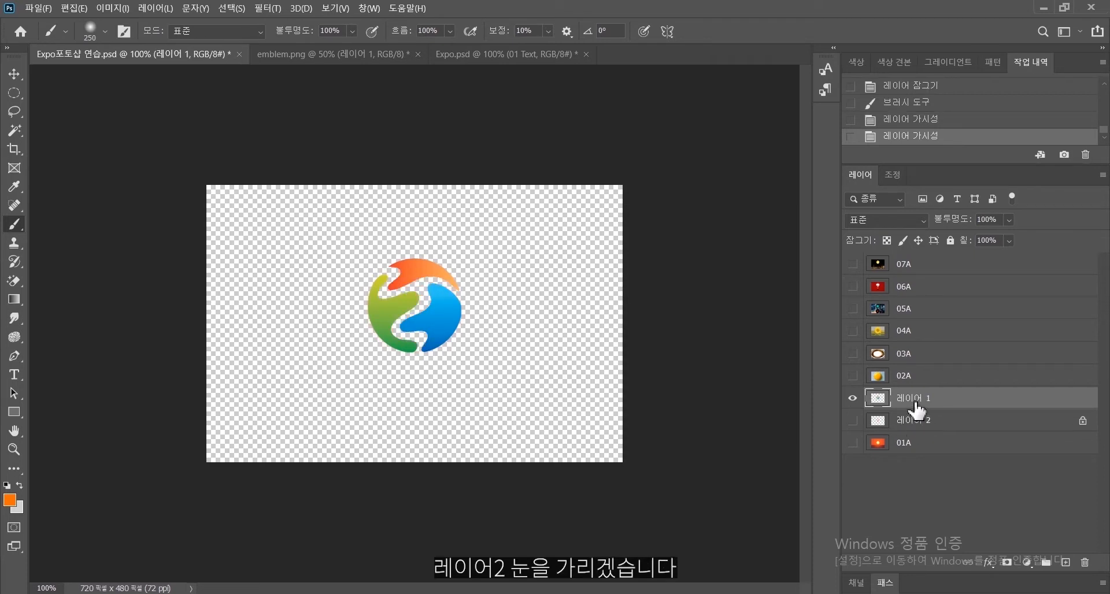
left_click(886, 241)
Reset the colours to default black and white, brush the emblem black, and undo the stroke.
left_click(7, 486)
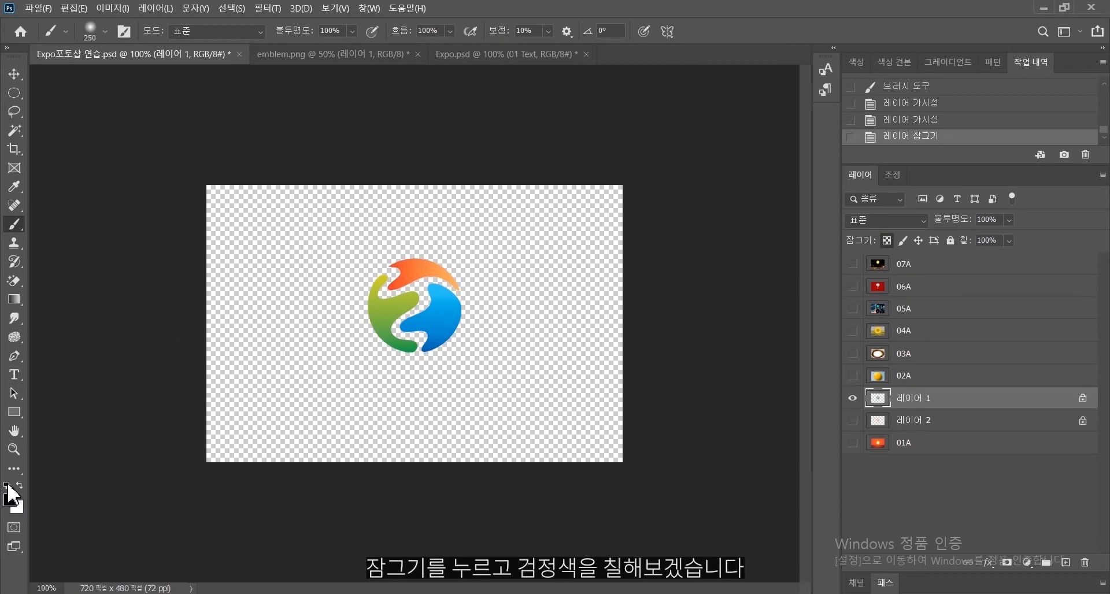
left_click(414, 293)
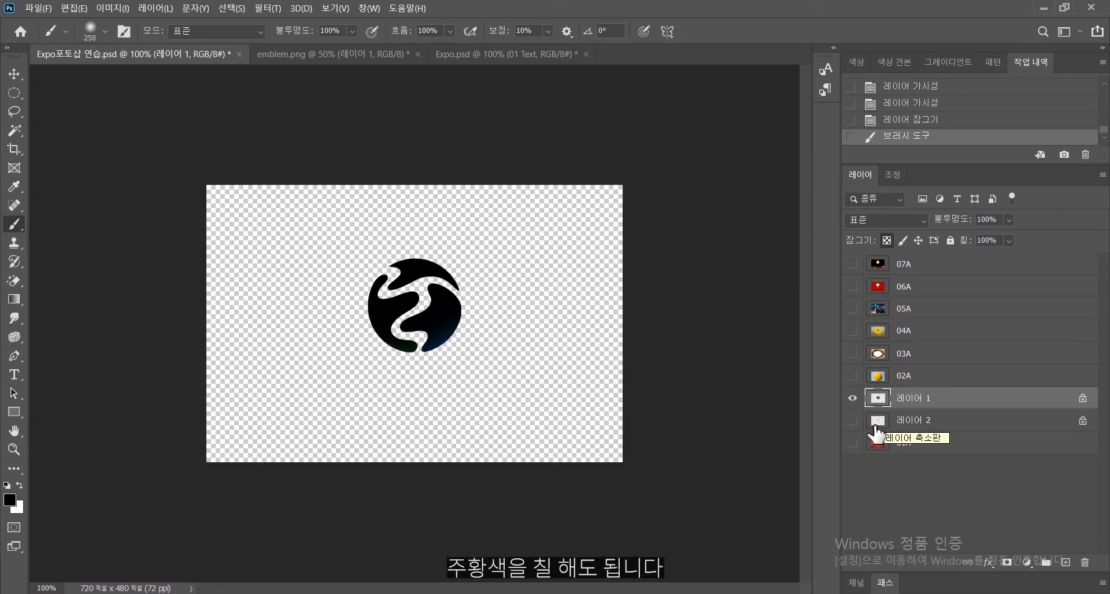
key("ctrl+z")
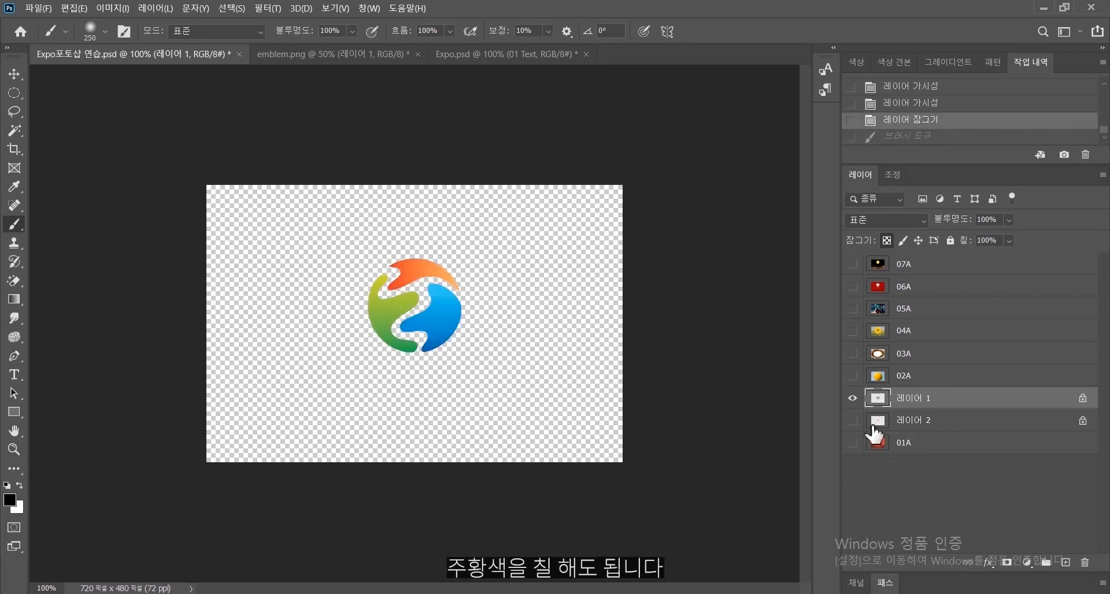
Show 레이어 2, hide the emblem layer 레이어 1, and make 레이어 2 the active layer.
left_click(853, 421)
left_click(852, 398)
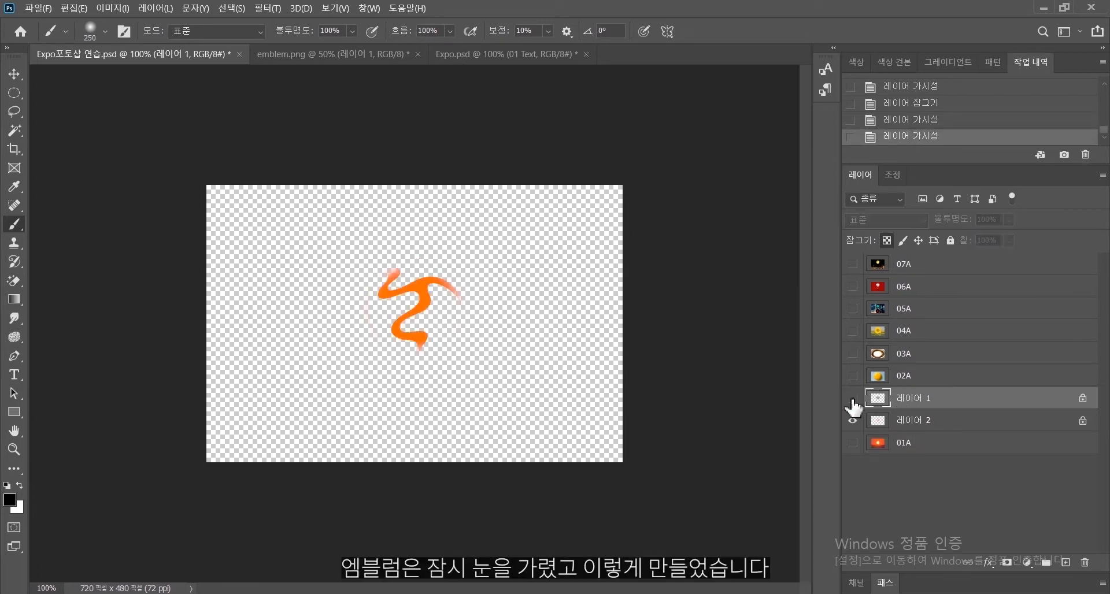
left_click(884, 423)
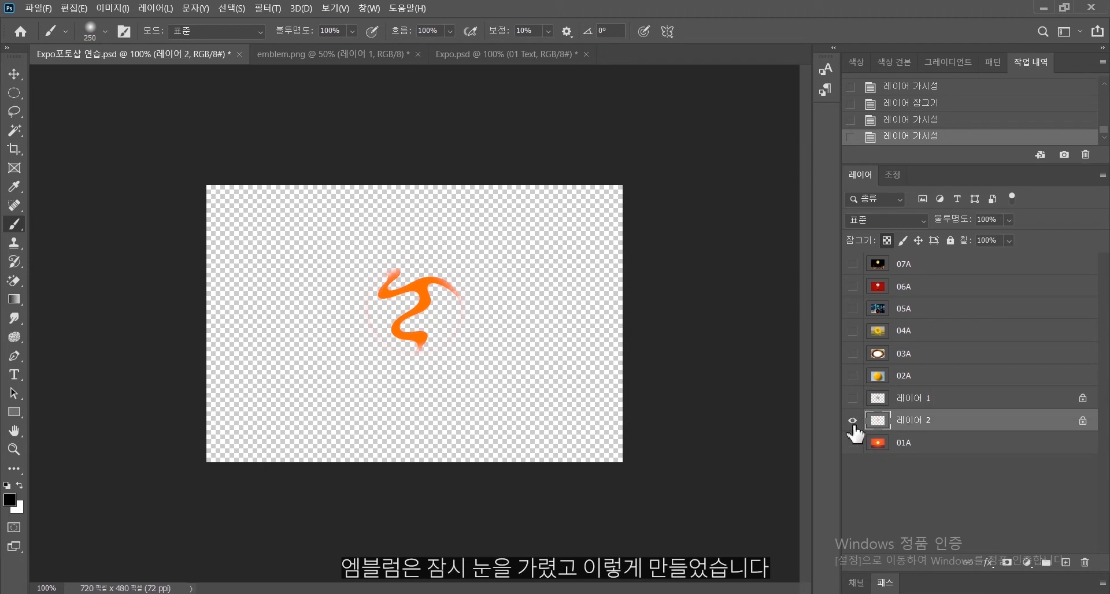
Show layer 01A, duplicate it, and rename the copy 01B.
left_click(901, 451)
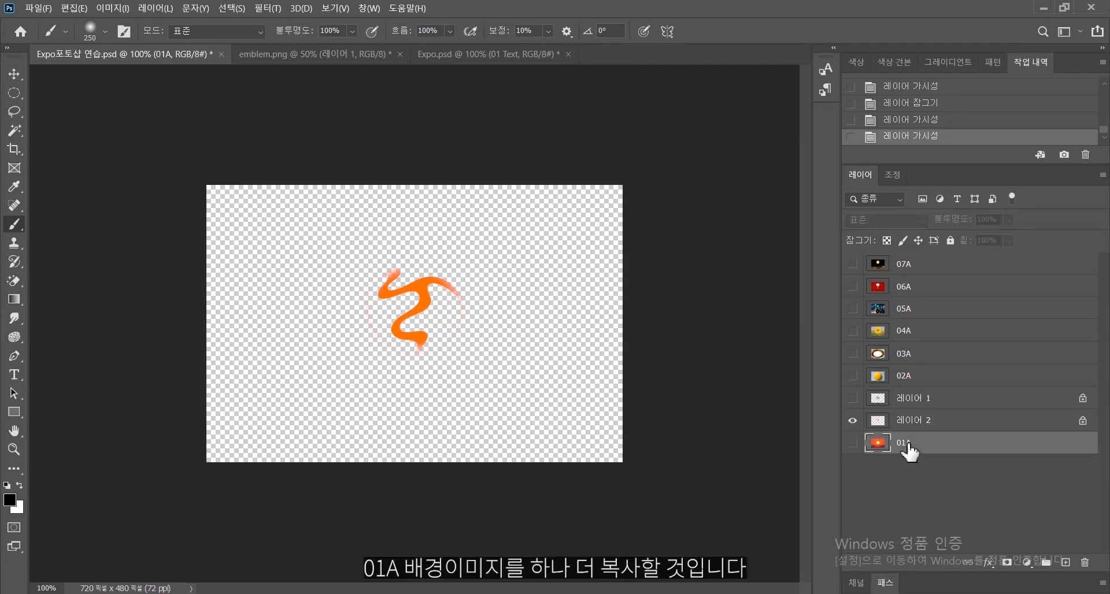
left_click(852, 443)
left_click(852, 443)
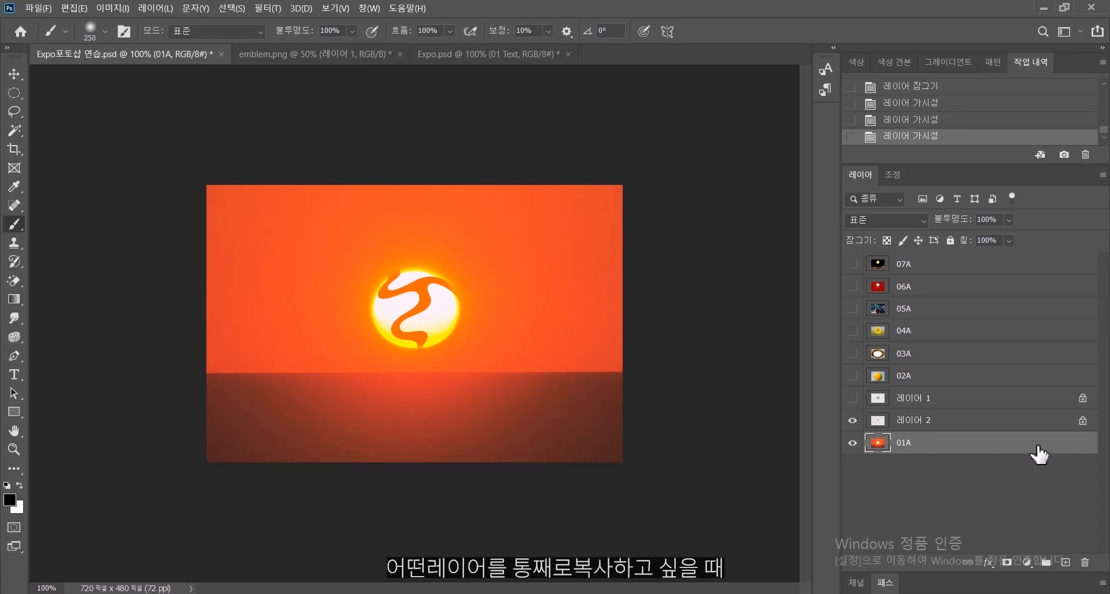
left_click_drag(1041, 455, 1066, 560)
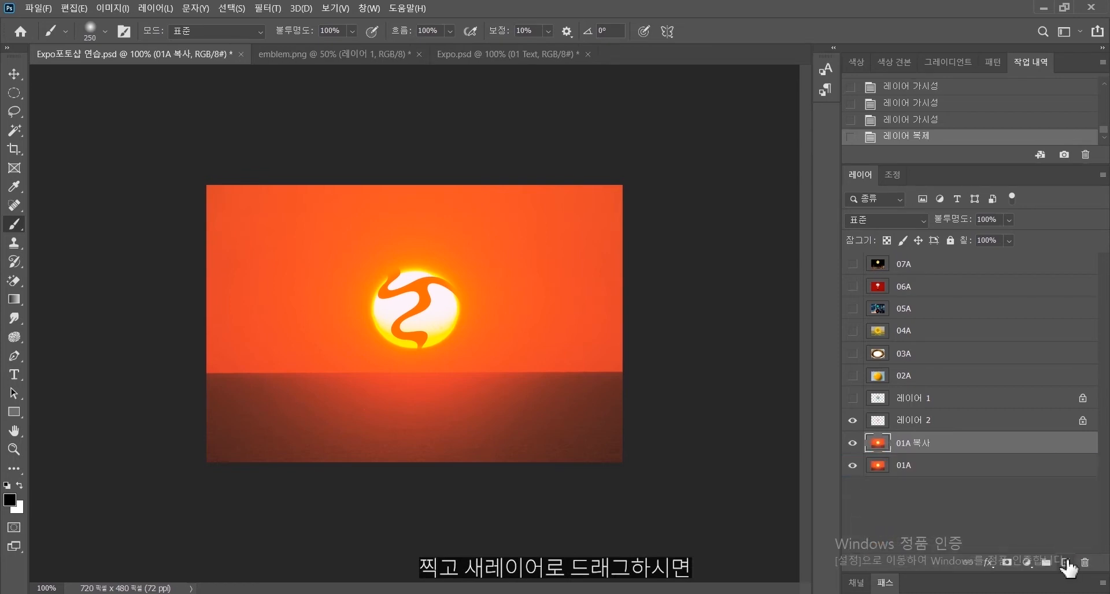
double_click(920, 443)
left_click_drag(934, 442, 911, 443)
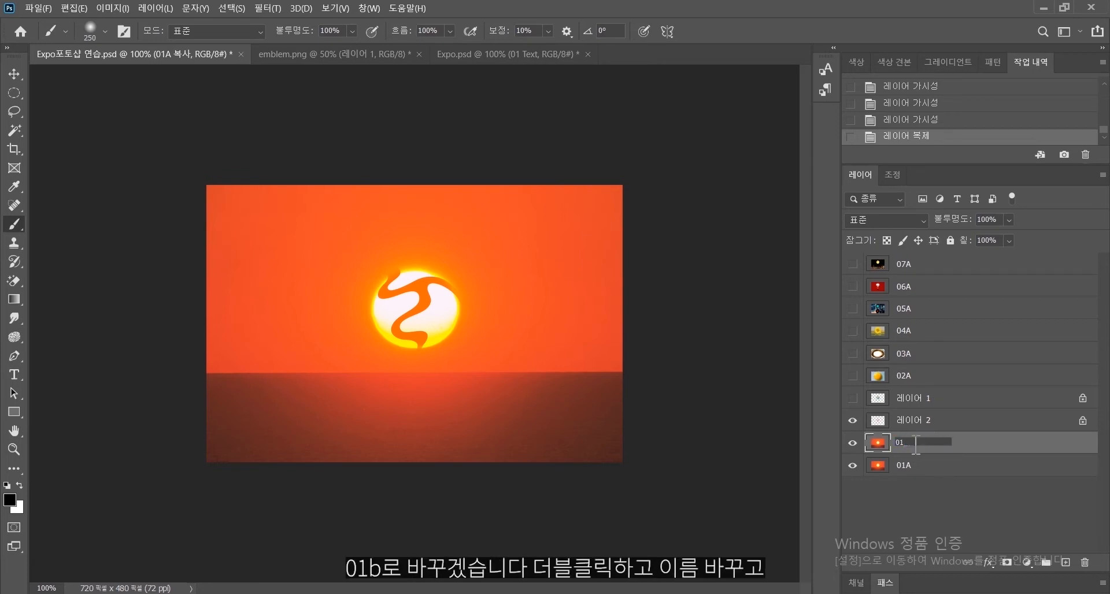
key("Return")
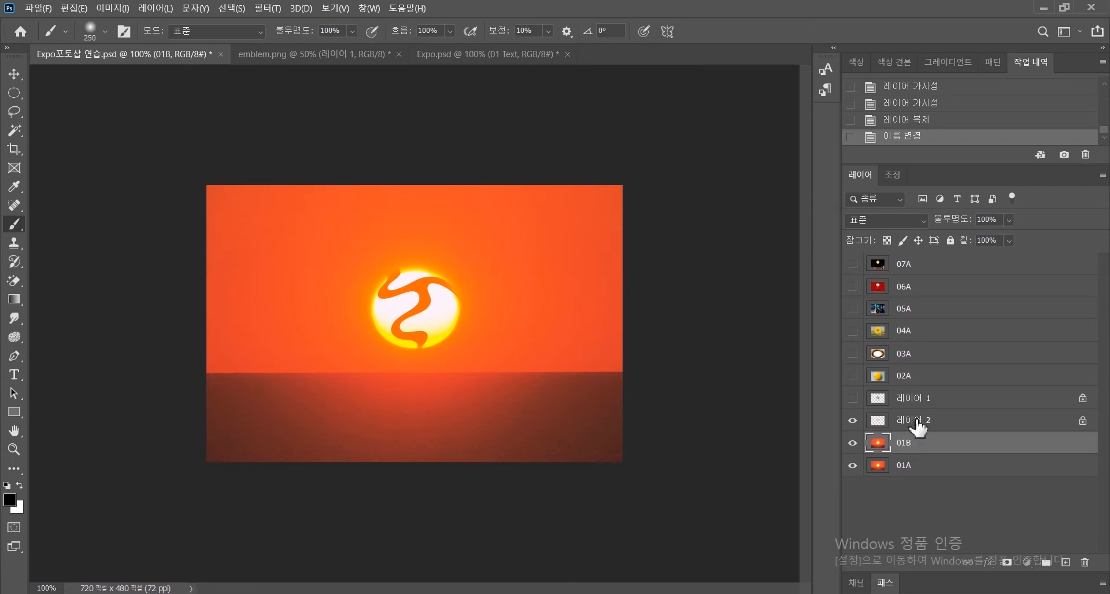
Hide layer 01A, keep 레이어 2 and 01B visible, and merge 레이어 2 down into 01B.
left_click(913, 422)
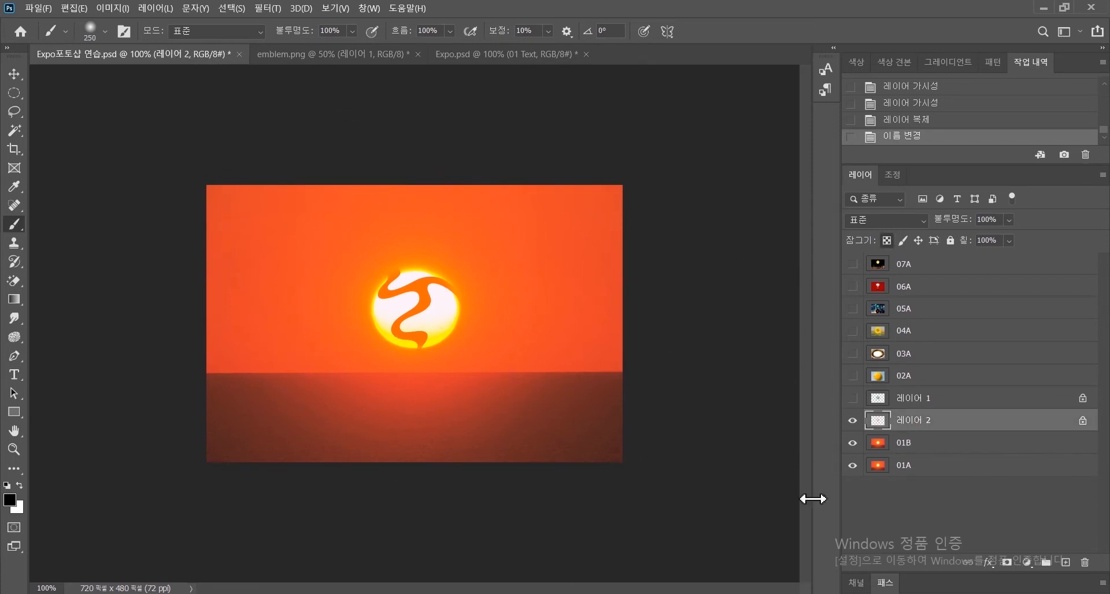
left_click(852, 443)
left_click(852, 465)
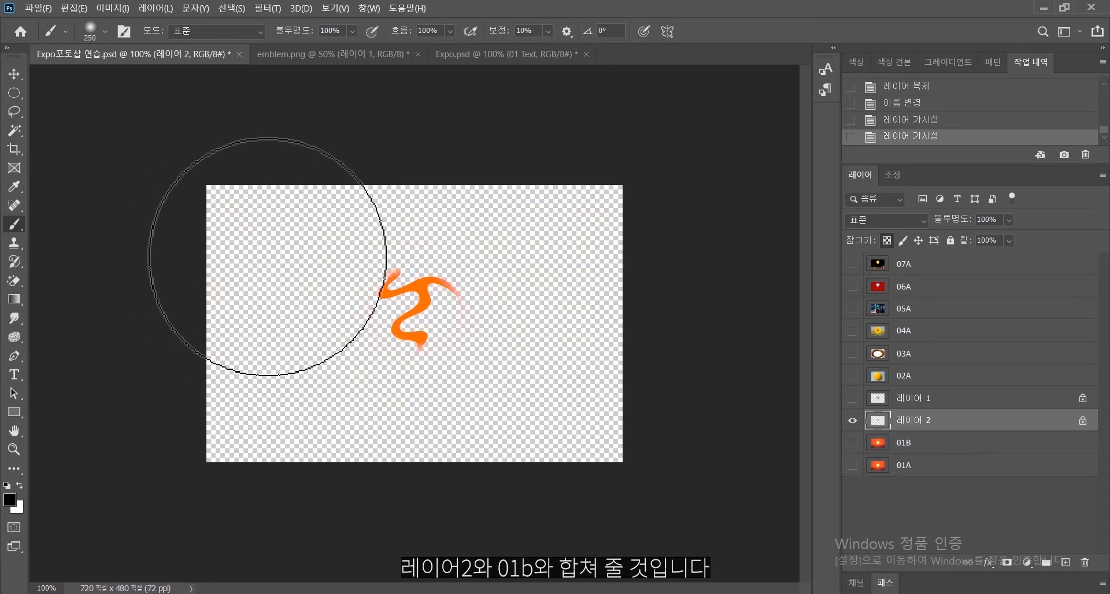
left_click(852, 443)
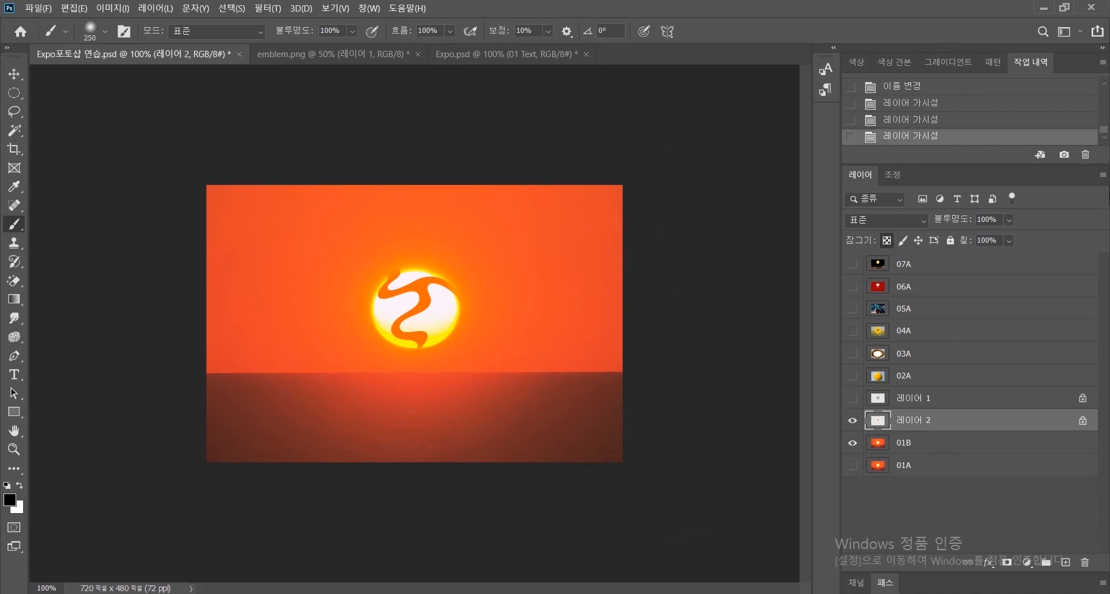
left_click(1103, 176)
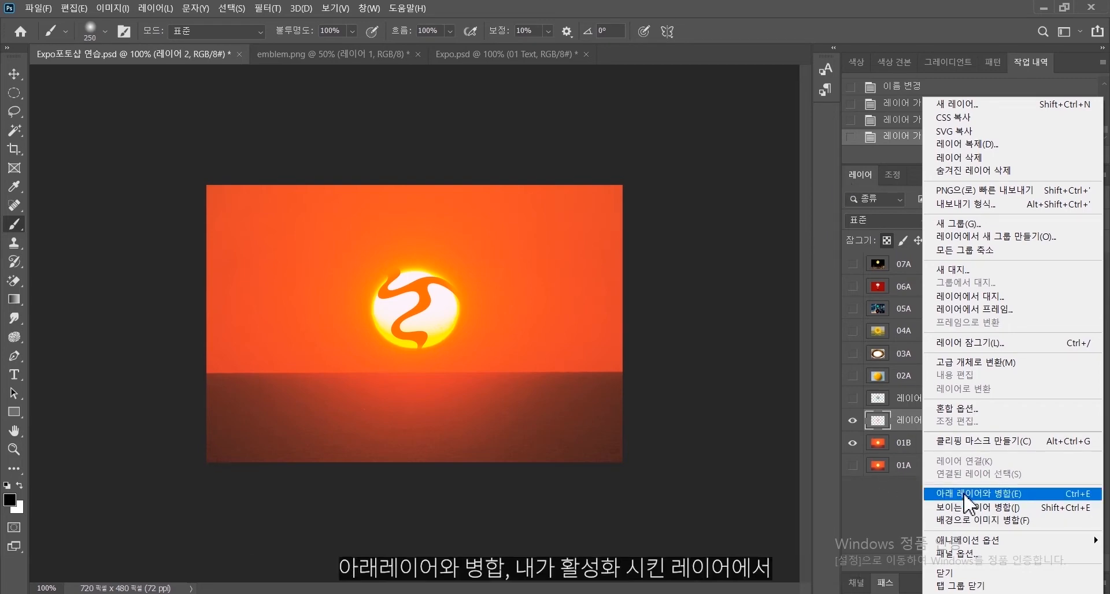
left_click(906, 423)
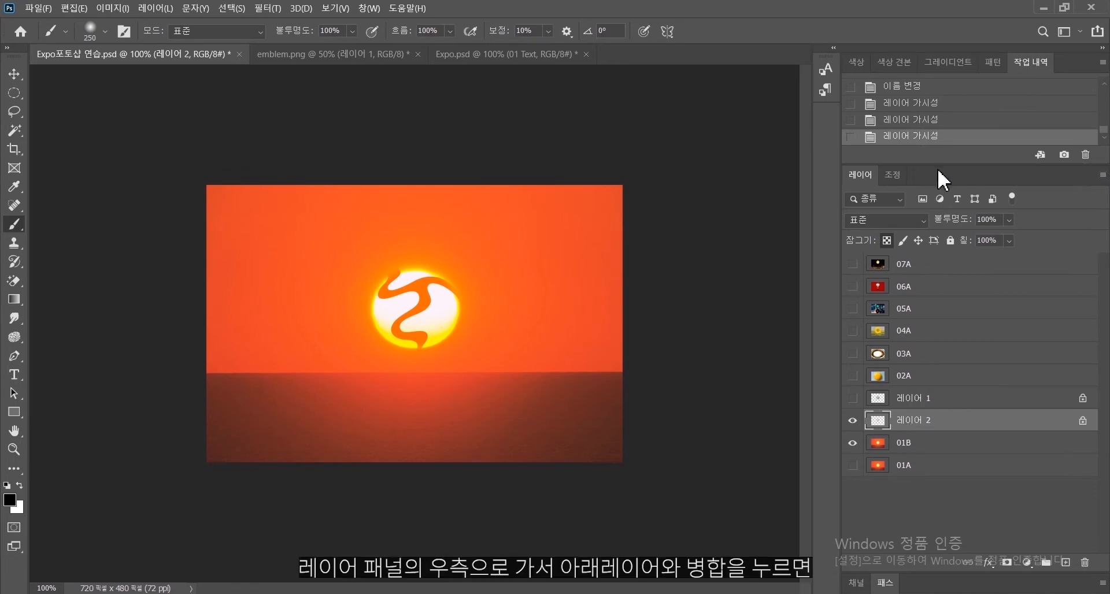
left_click(1103, 175)
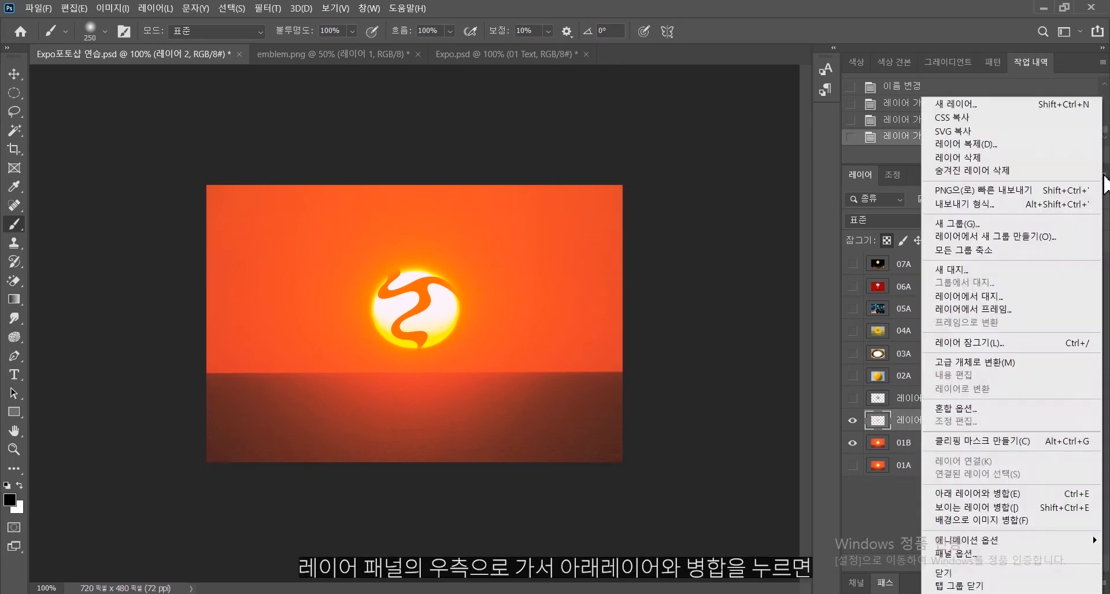
left_click(1026, 494)
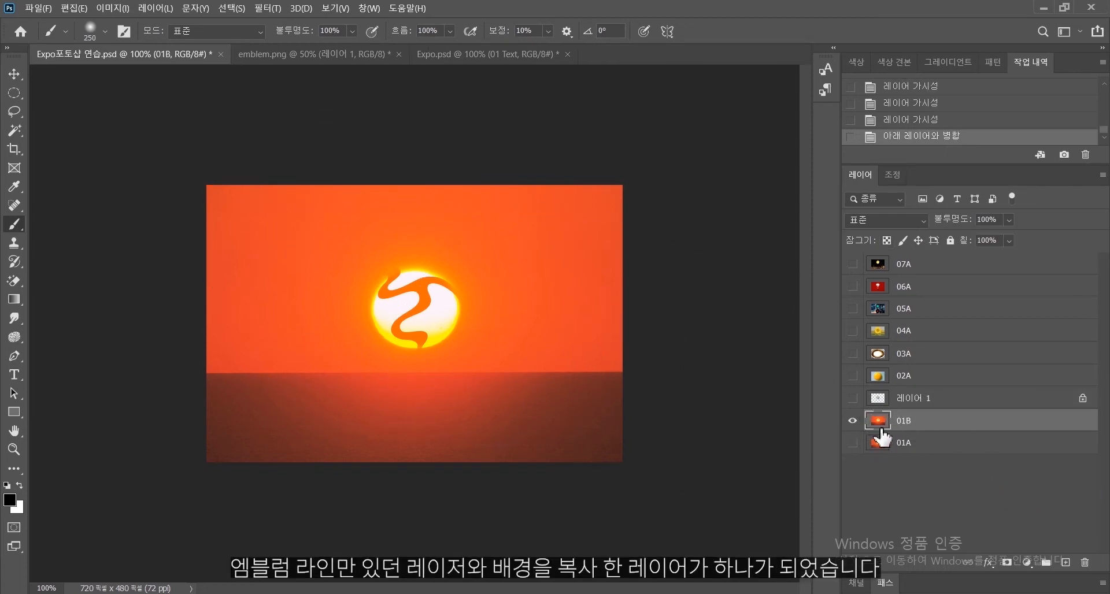
Toggle the visibility of 01B to check the merged image, leave it shown, and return to Expo포토샵 연습.psd.
left_click(852, 421)
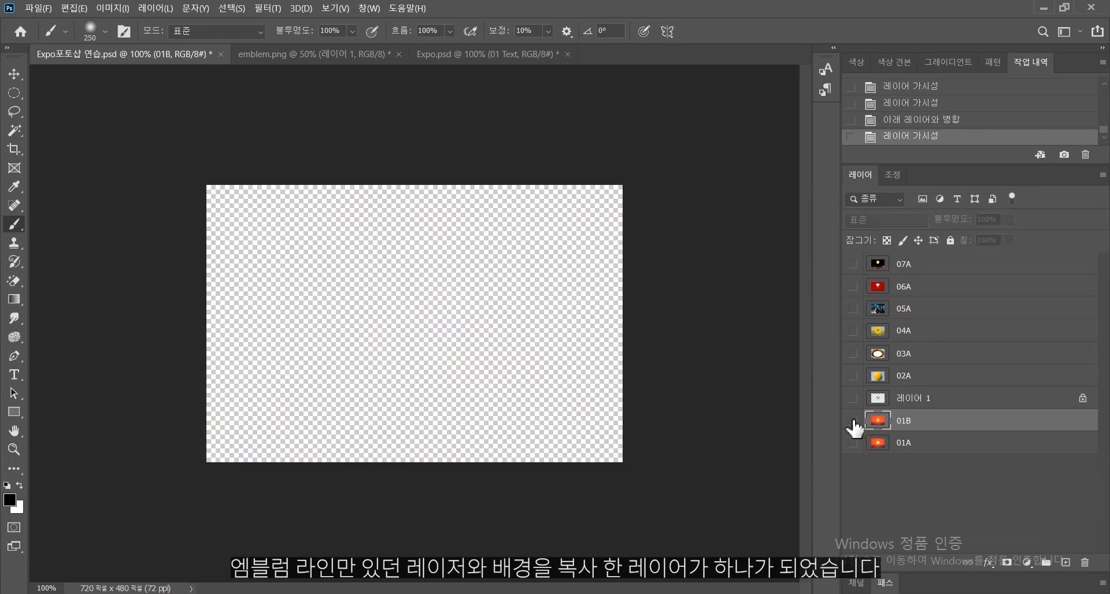
left_click(852, 421)
left_click(852, 421)
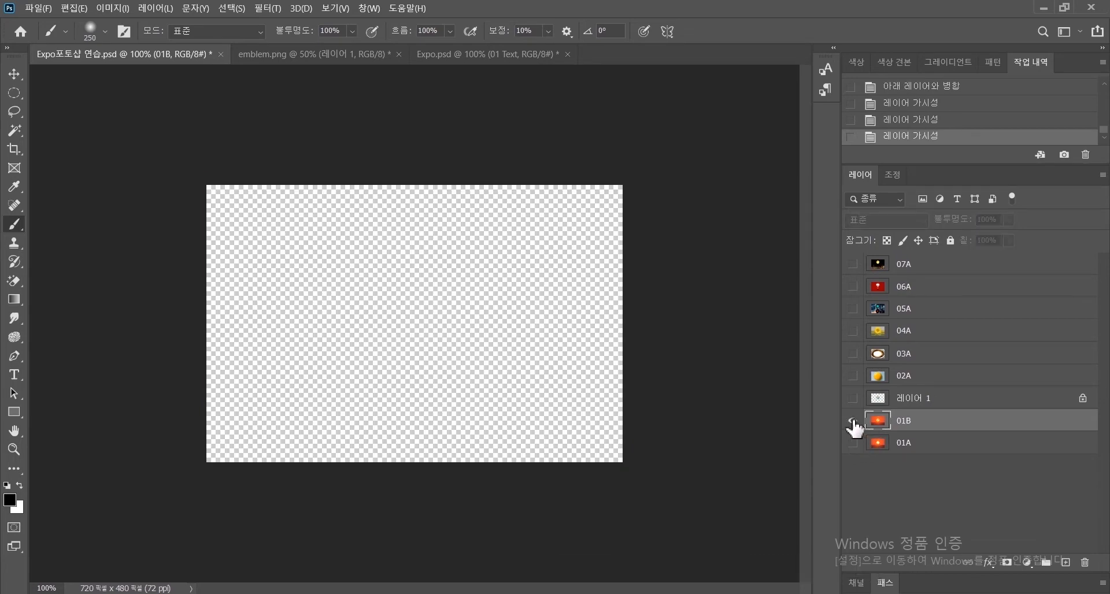
left_click(853, 421)
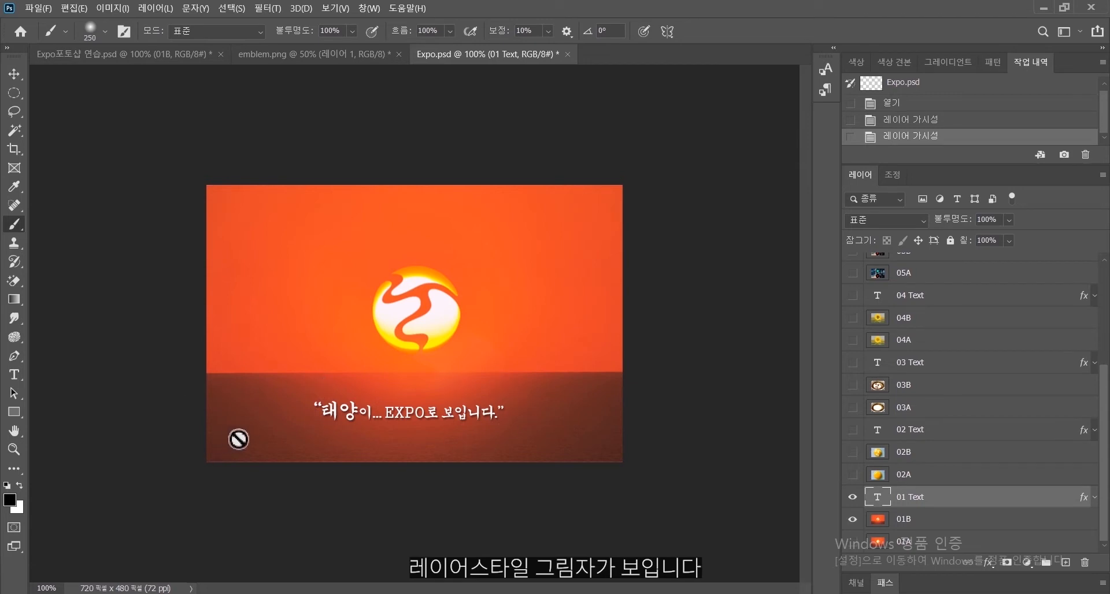
left_click(124, 54)
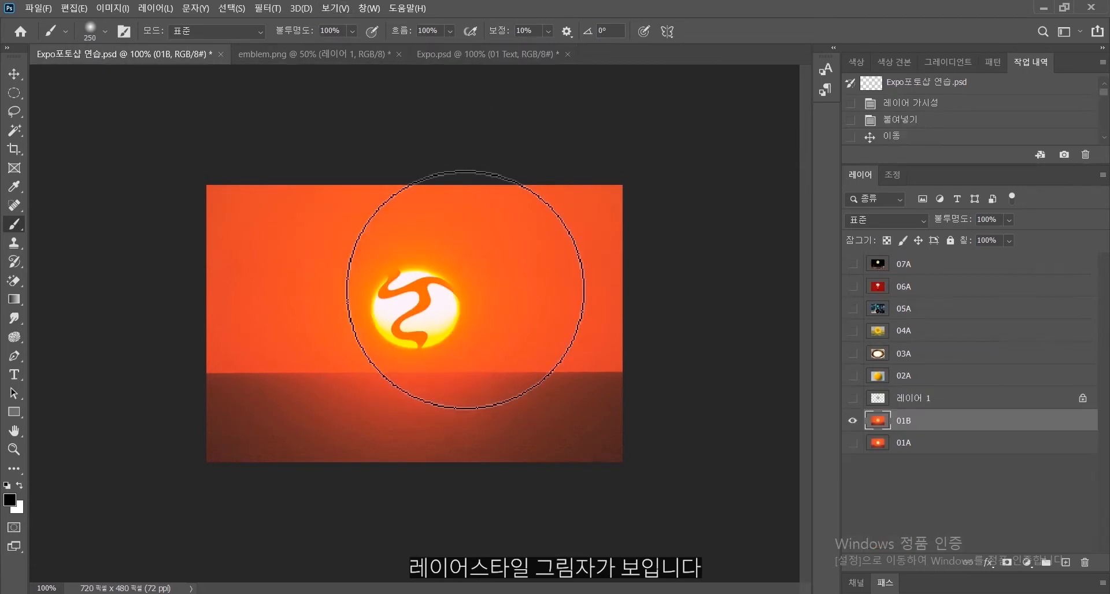
Add a white (ffffff) 48 pt text reading 태양이 EXPO로 보입니다 over the dark sea below the sun.
left_click(17, 376)
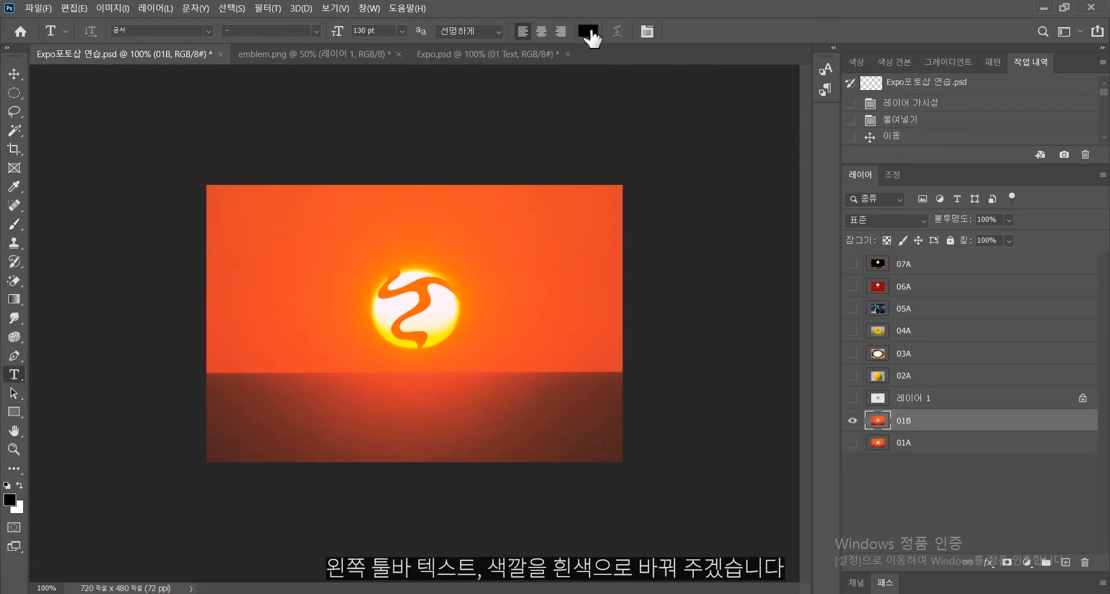
left_click(589, 32)
left_click_drag(508, 213, 285, 77)
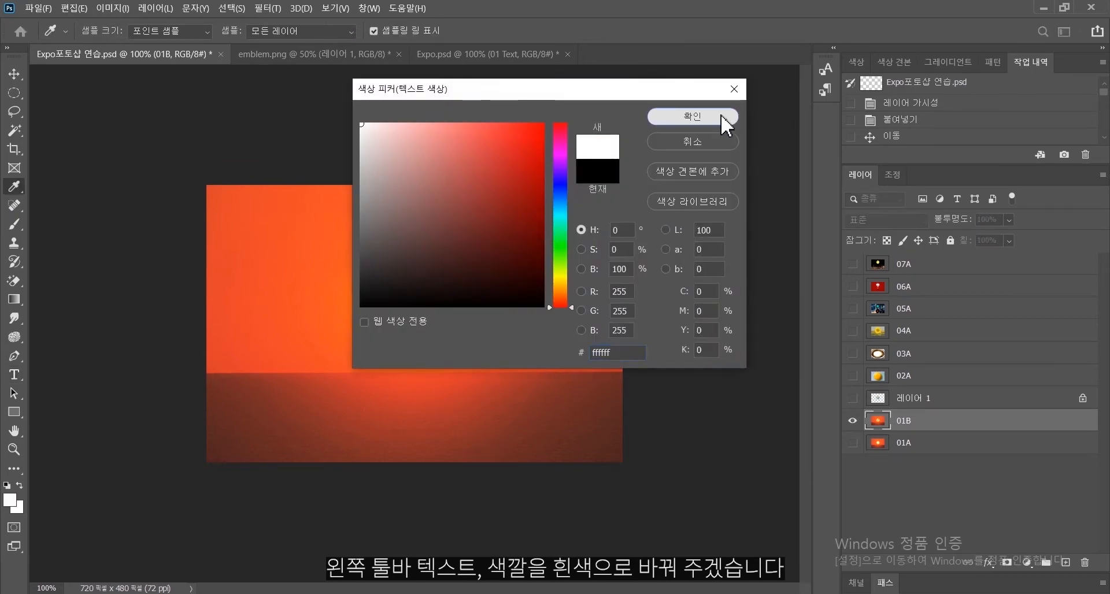
left_click(720, 113)
left_click(331, 420)
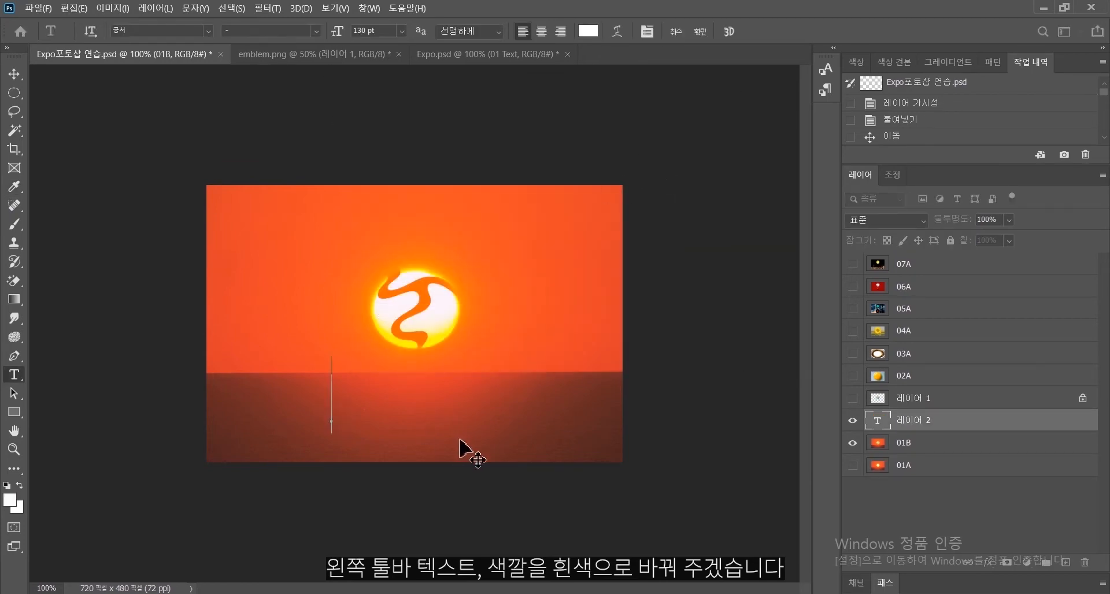
left_click(402, 32)
left_click(382, 205)
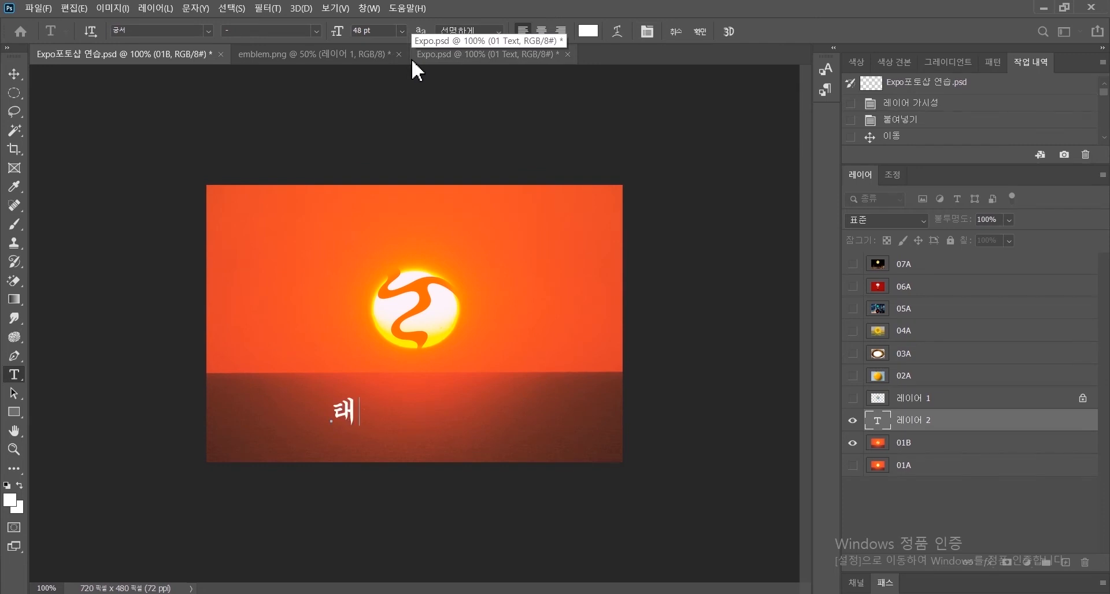
type("태양이 EXPO로 보입니")
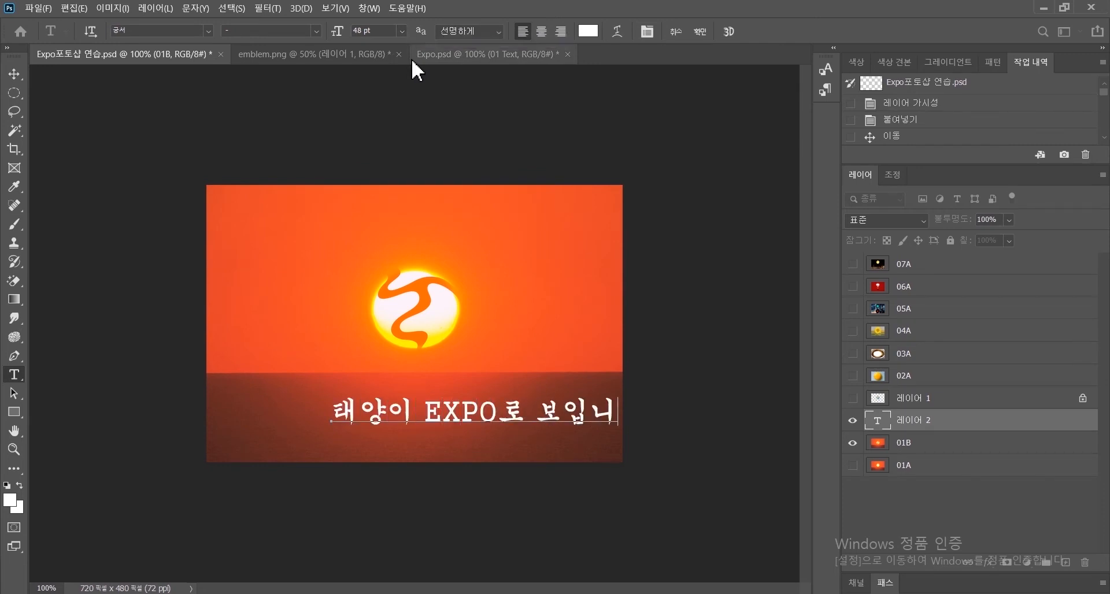
Add an opening quotation mark before the caption and an ellipsis after 태양이, so it reads “태양이... EXPO로 보입니다.”.
left_click(328, 408)
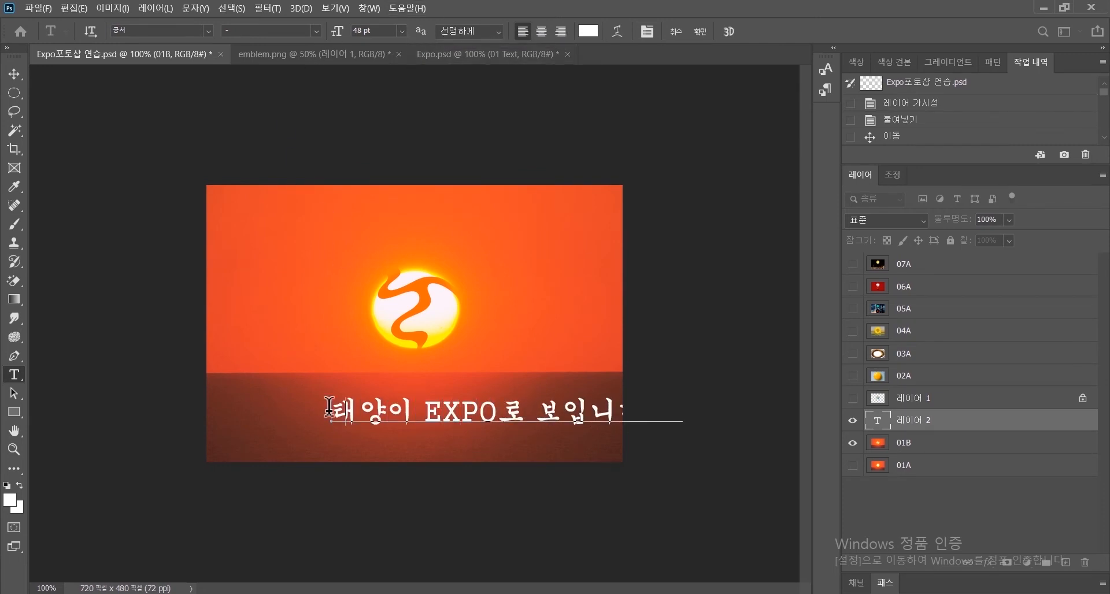
type("“")
left_click(427, 401)
type("...")
Set the whole caption to 36 pt and move it left so it fits within the image below the sun.
left_click_drag(324, 405, 793, 347)
left_click(403, 33)
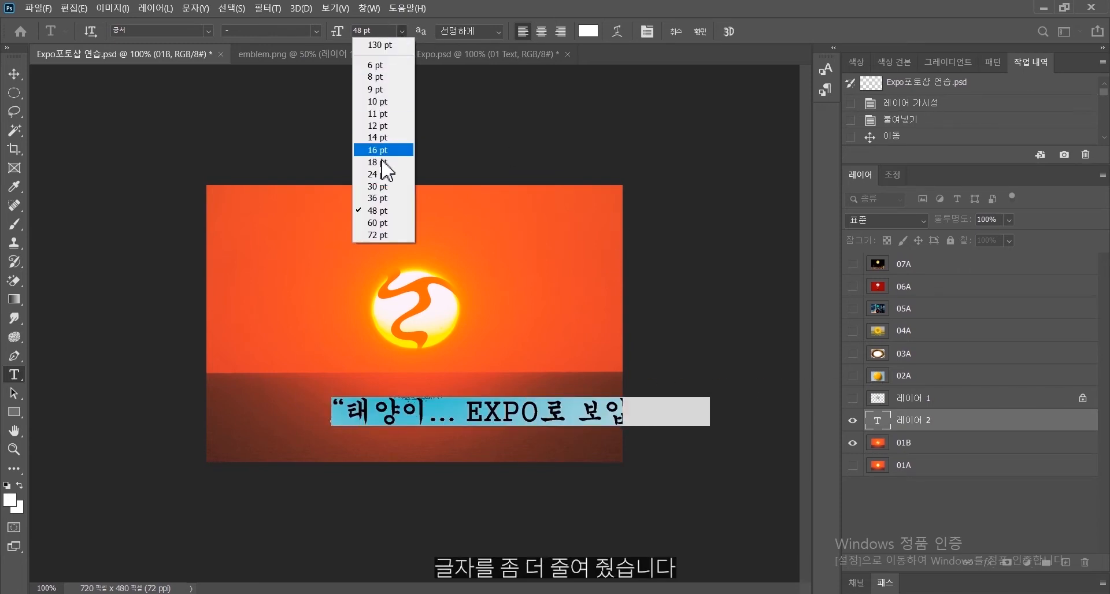
left_click(379, 200)
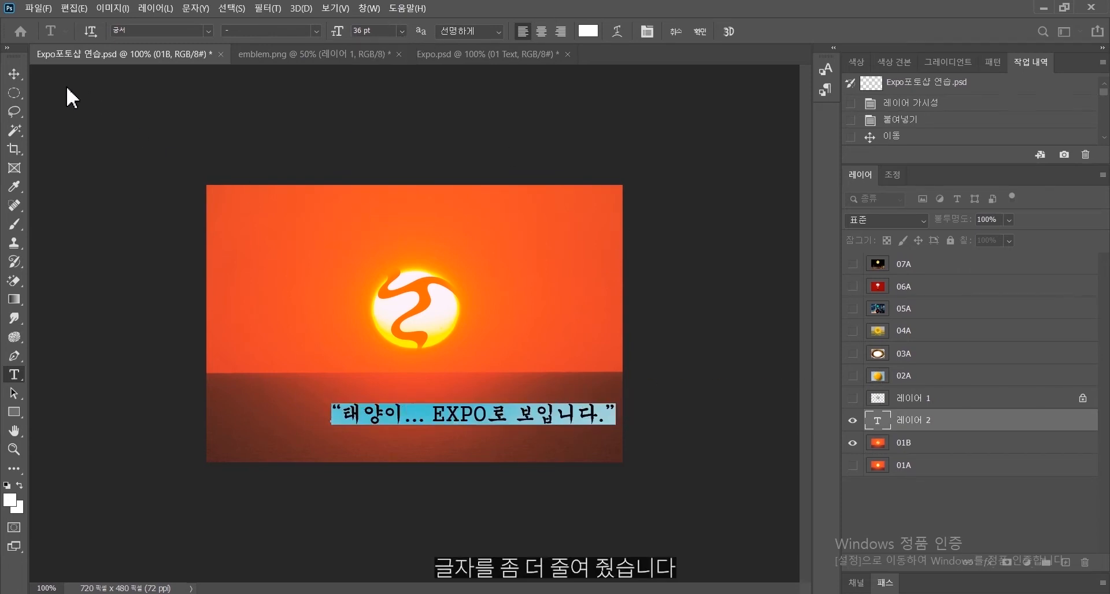
left_click(14, 74)
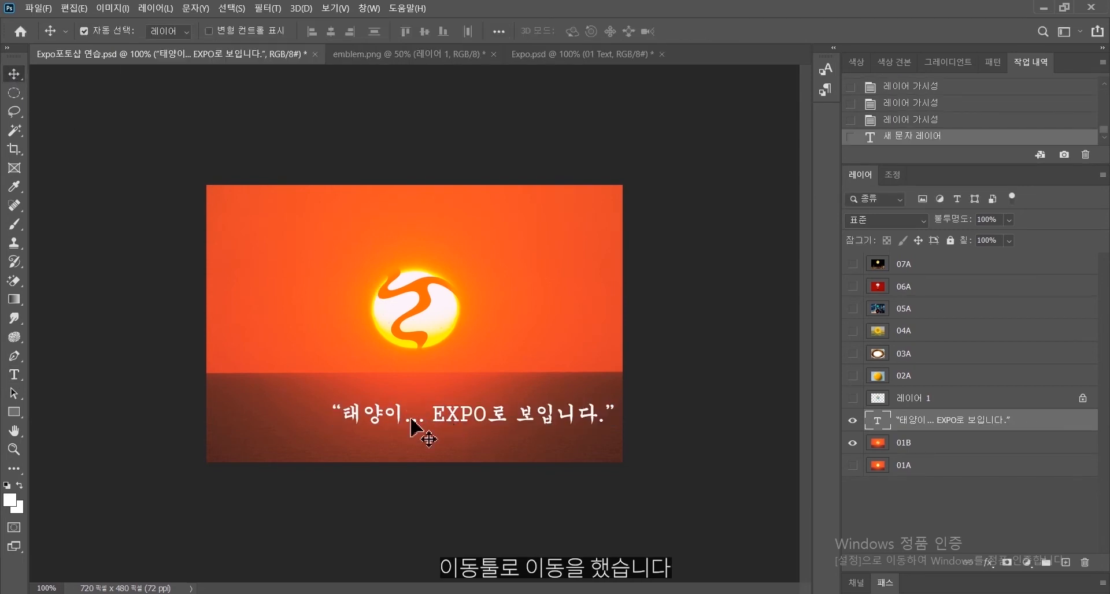
left_click_drag(410, 416, 365, 419)
Set the caption's size to 30 pt and position it horizontally centred over the sea, testing the image's vertical centre on the way.
left_click(16, 375)
left_click(402, 31)
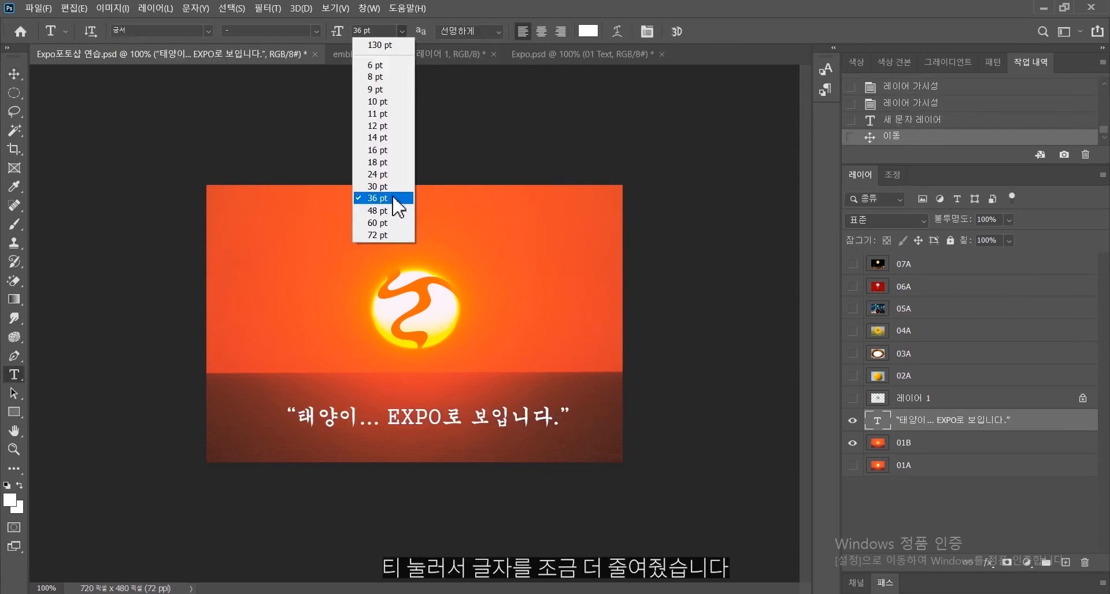
left_click(382, 189)
key("v")
mouse_move(417, 433)
left_mouse_down()
mouse_move(430, 426)
mouse_move(420, 422)
left_mouse_up()
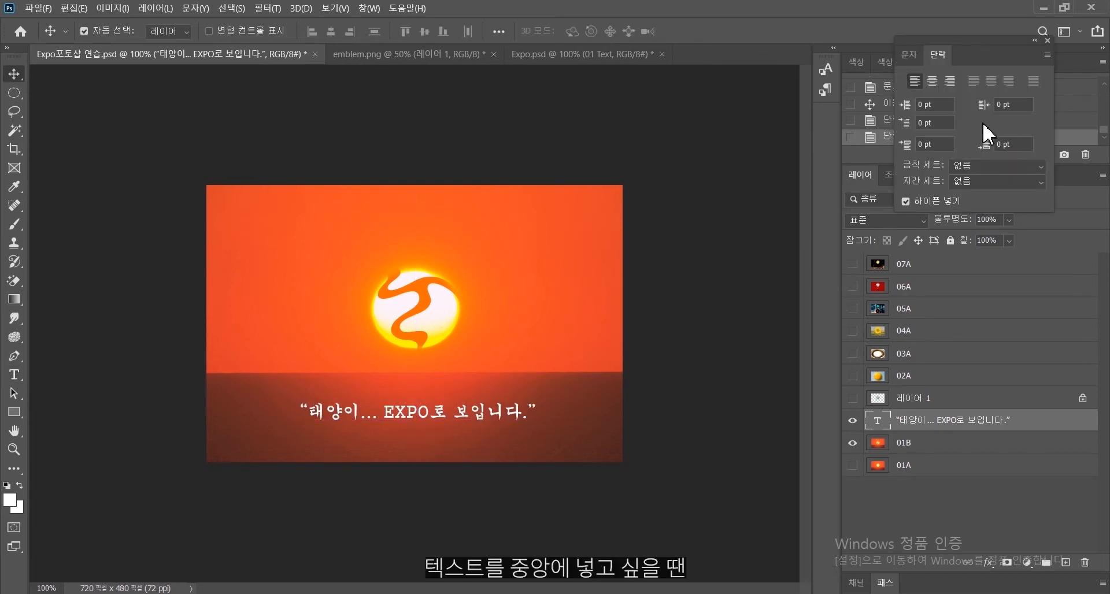
left_click_drag(412, 424, 414, 327)
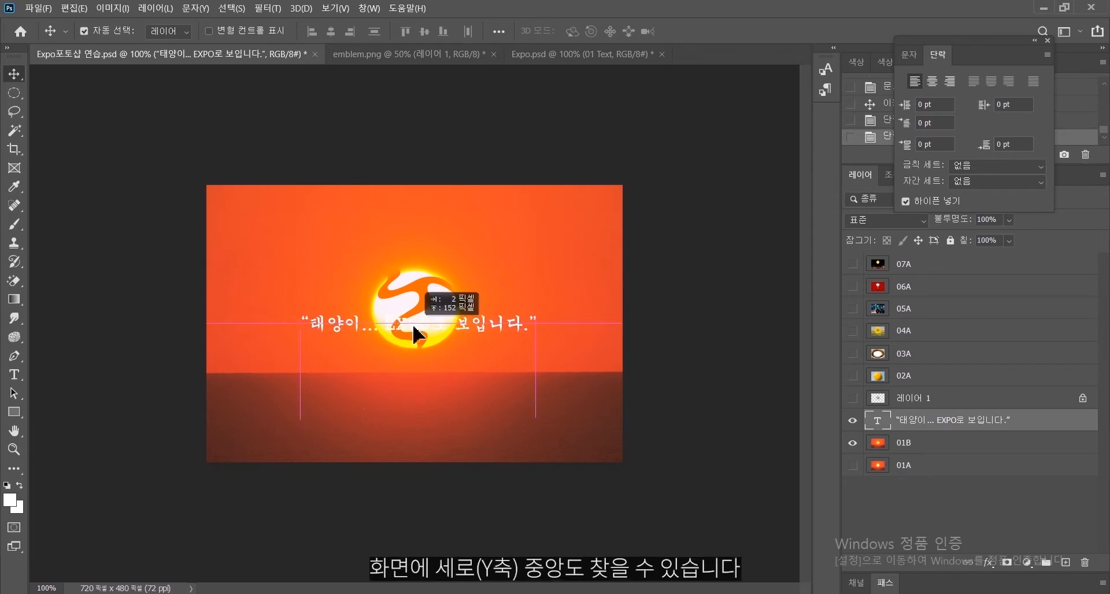
left_click_drag(413, 327, 415, 422)
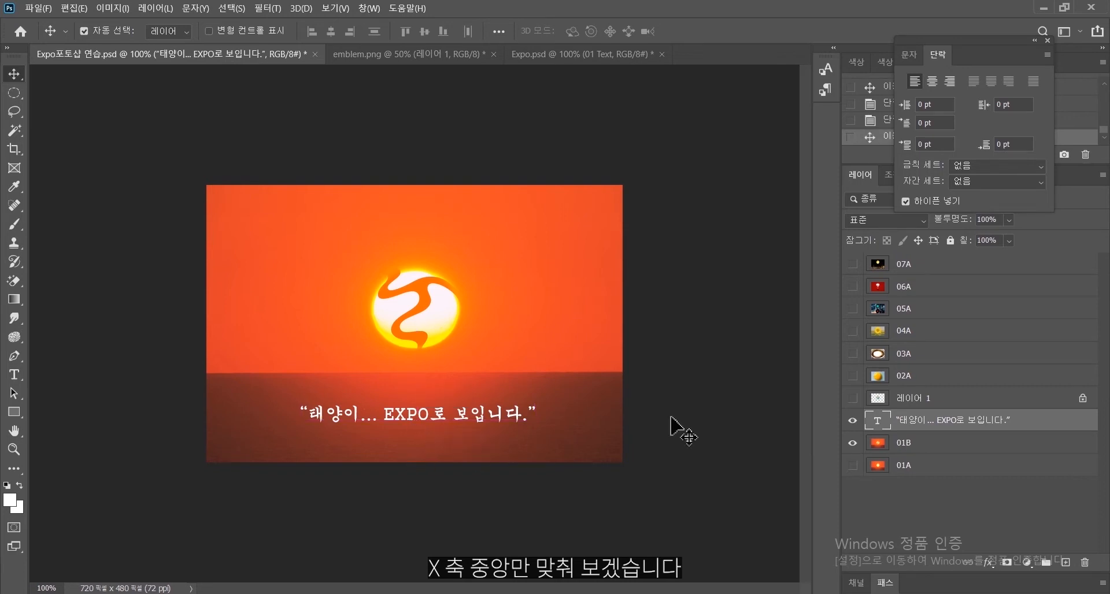
Add a drop shadow to the caption with angle 159°, distance 2 px, spread 28% and size 5 px.
left_click(987, 563)
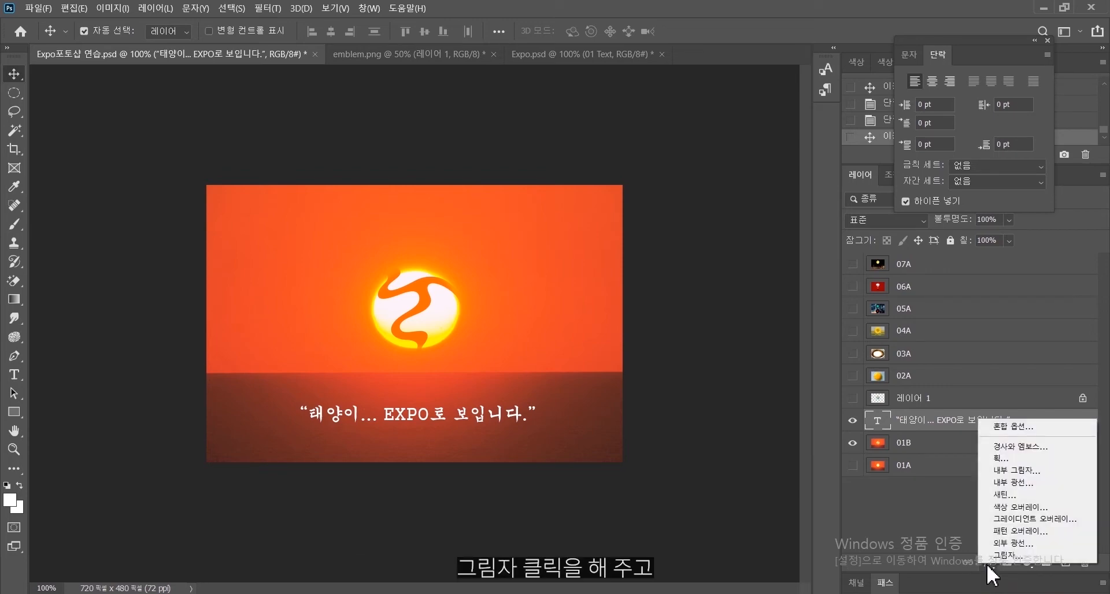
left_click(1000, 557)
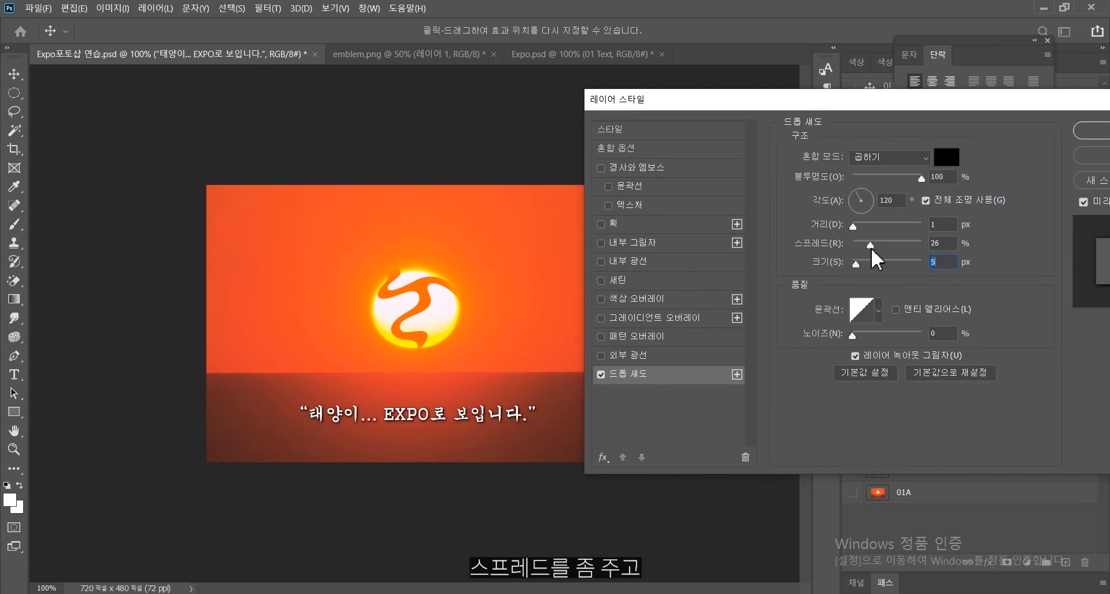
left_click_drag(872, 247, 874, 249)
left_click(873, 243)
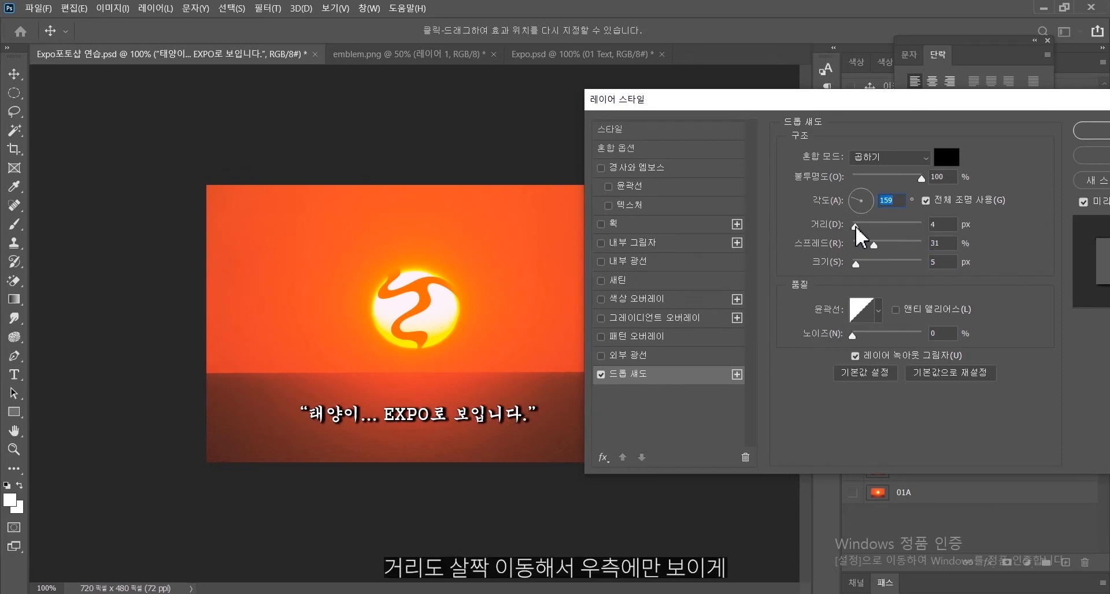
left_click_drag(855, 224, 852, 224)
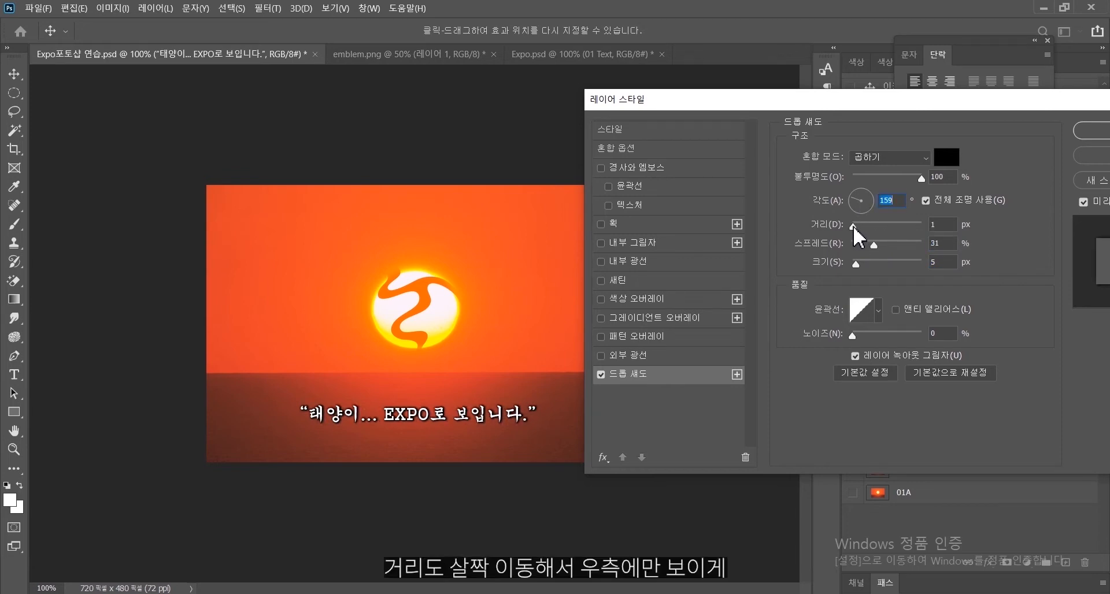
left_click(854, 226)
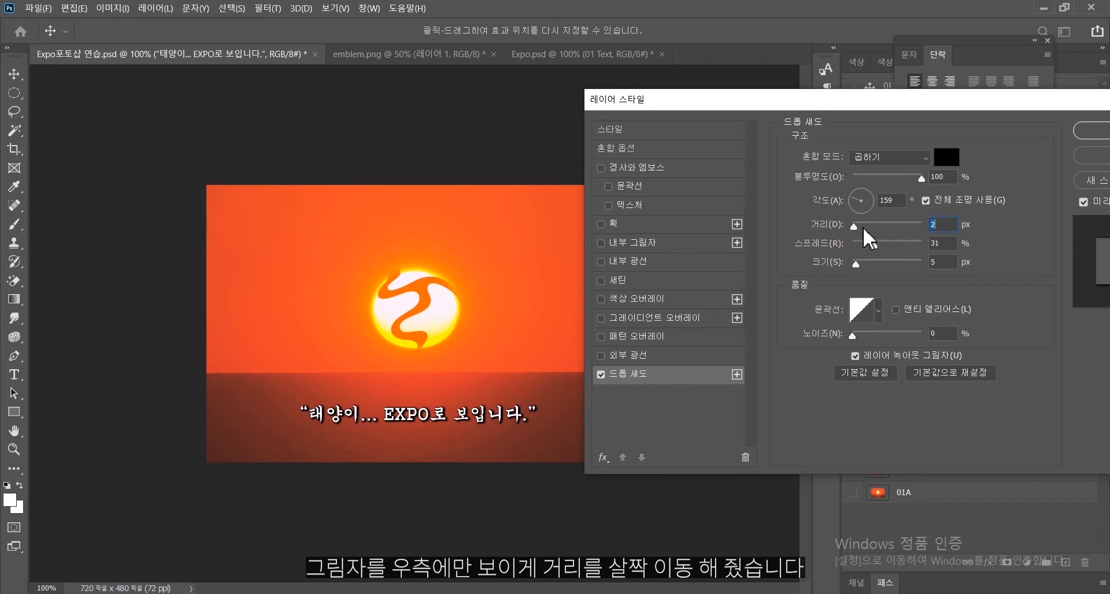
left_click_drag(873, 245, 871, 245)
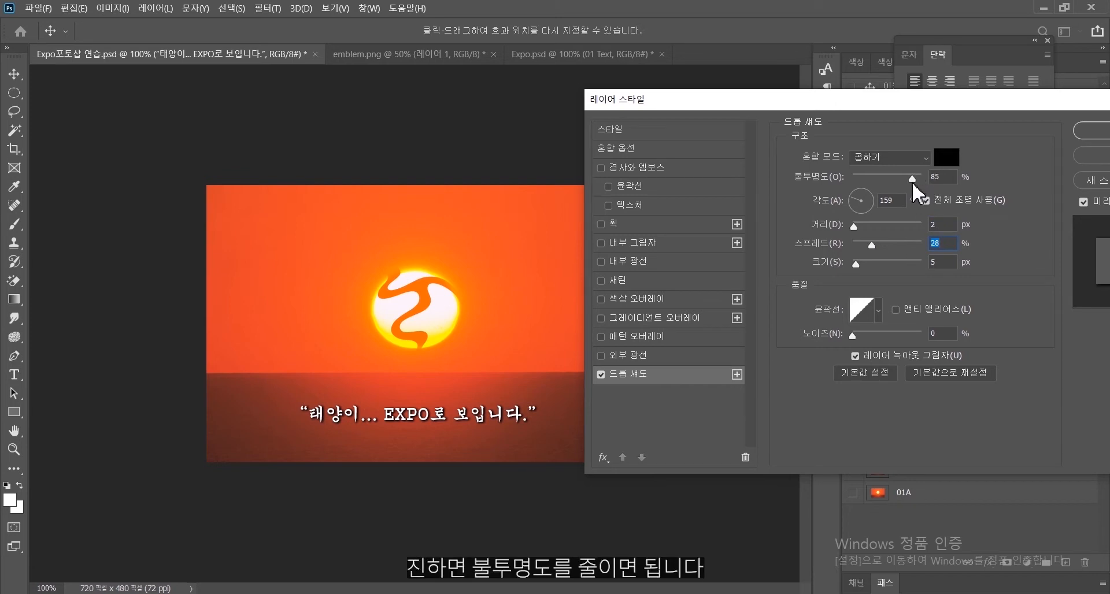
Lower the caption shadow's opacity to about 72% and apply the layer style.
left_click_drag(905, 179, 910, 176)
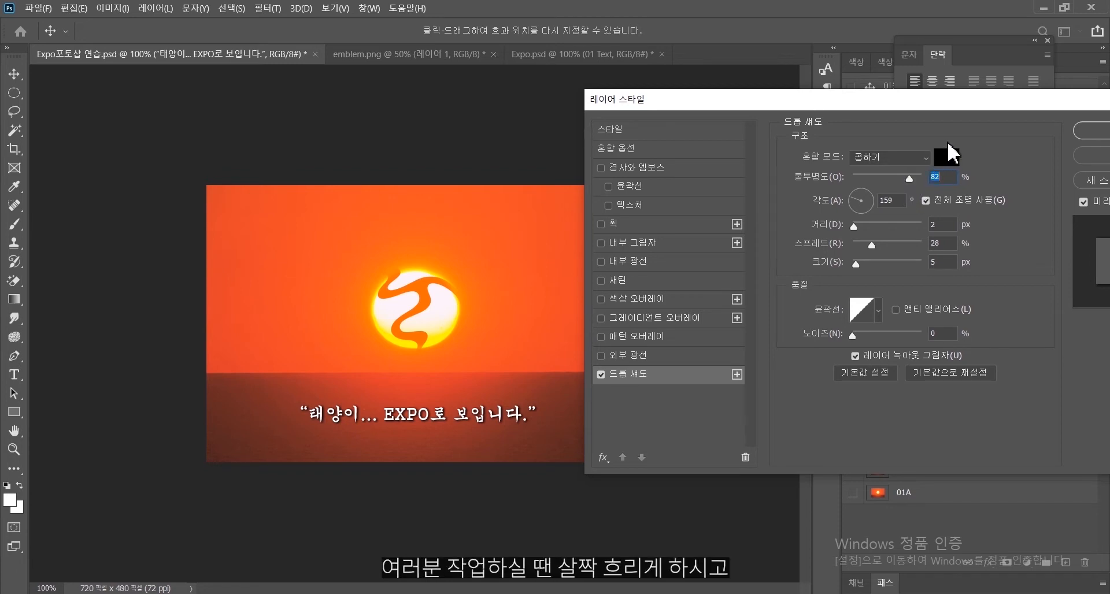
left_click_drag(910, 177, 905, 179)
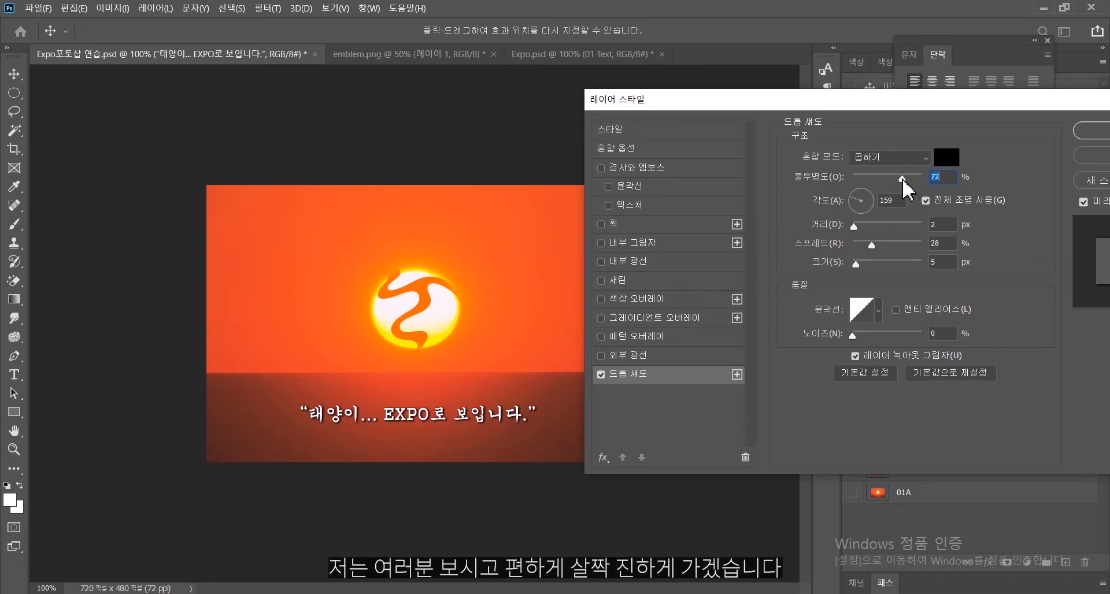
left_click_drag(955, 100, 951, 102)
key("Return")
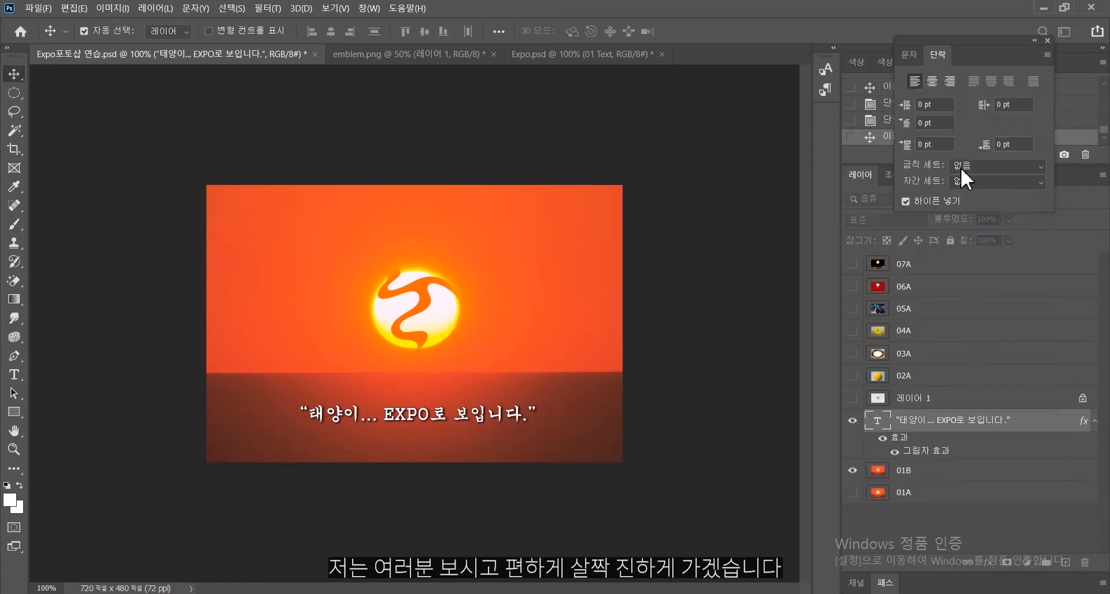
Rename the caption's text layer as 01T and make layers 01A and 02A visible.
double_click(919, 421)
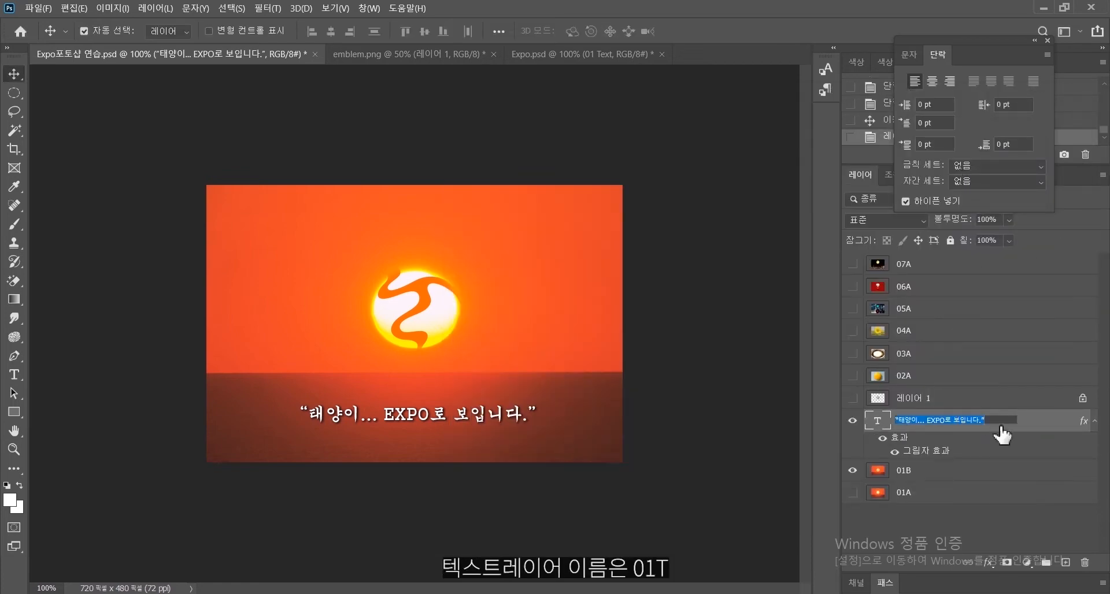
type("01T")
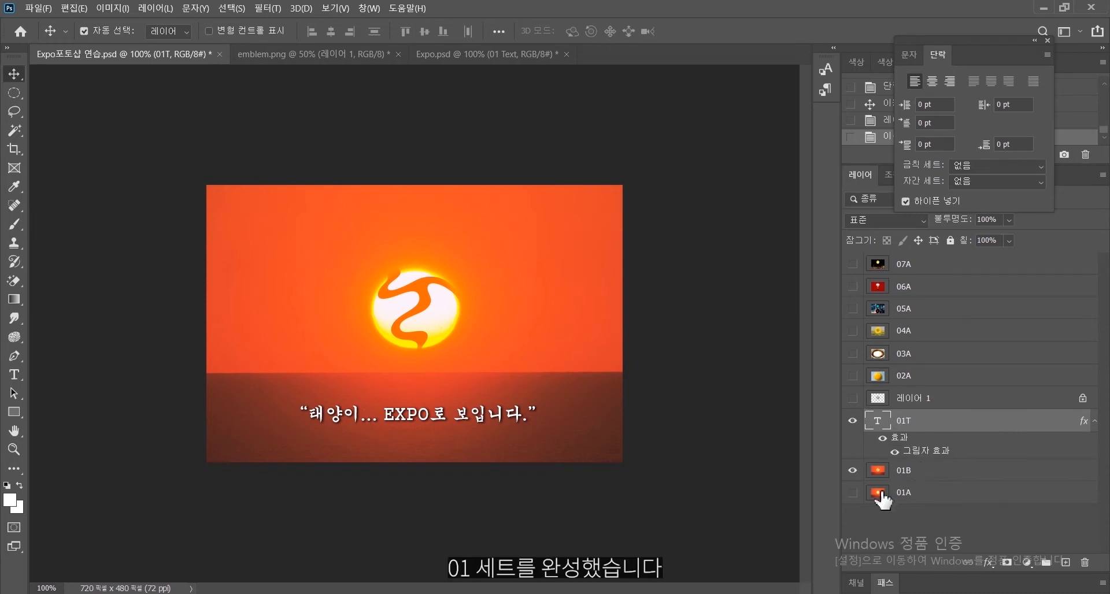
left_click(852, 493)
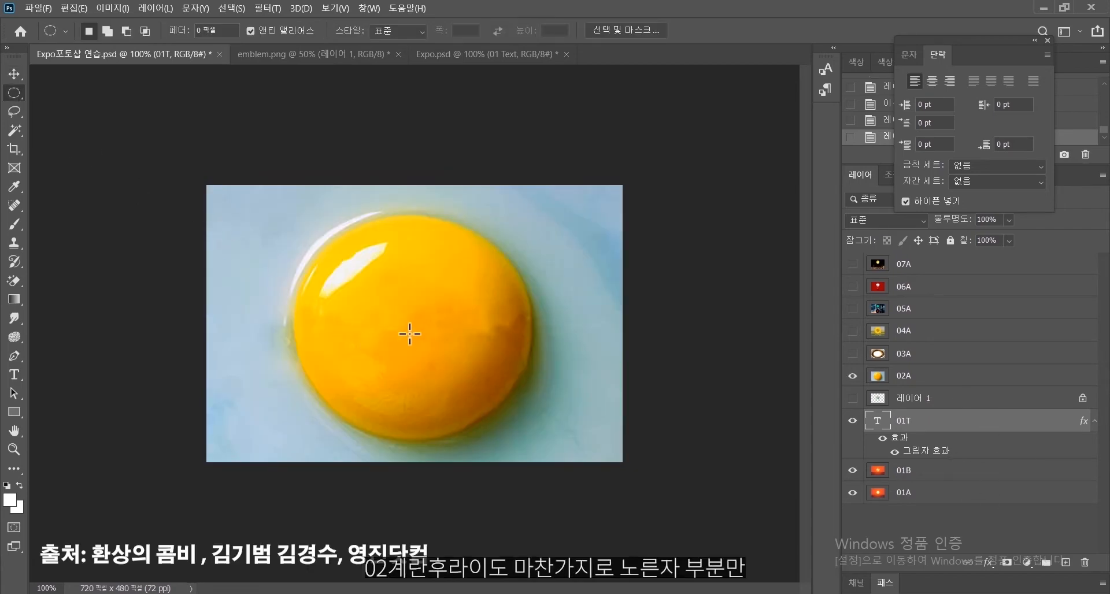
Draw an elliptical selection around the egg yolk and expand it by 10 pixels, shifting it to fit the yolk's outline.
left_click_drag(392, 332, 431, 325)
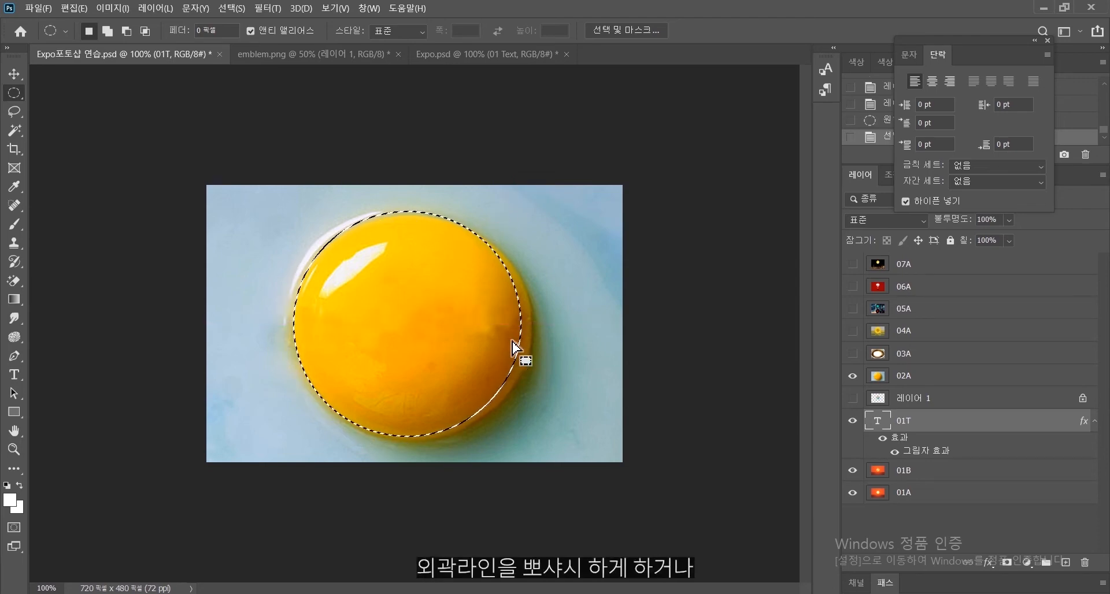
left_click(231, 8)
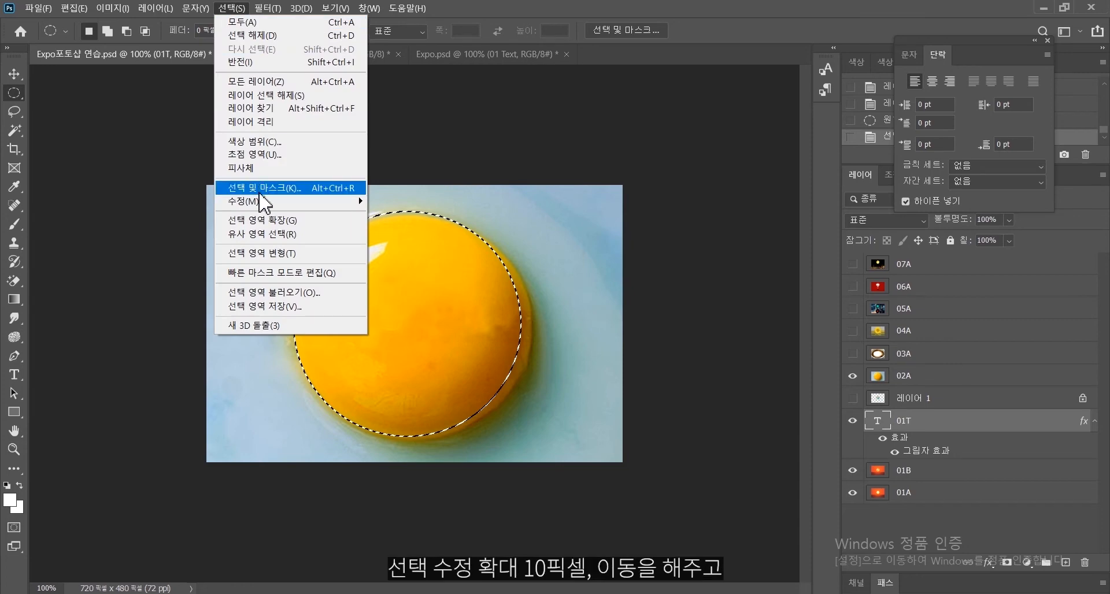
mouse_move(265, 201)
left_click(421, 228)
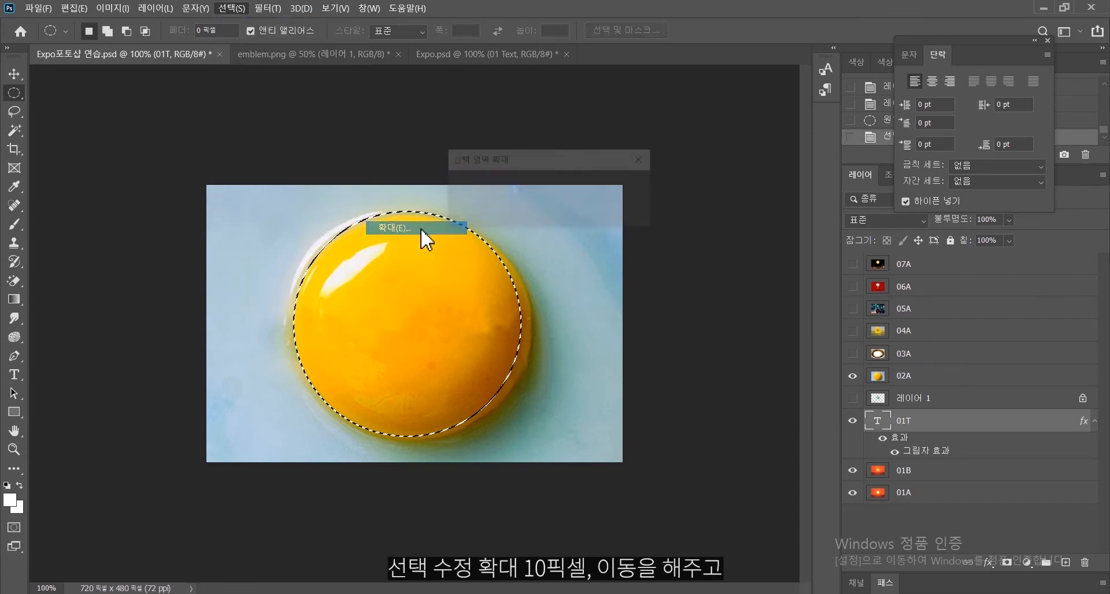
type("10")
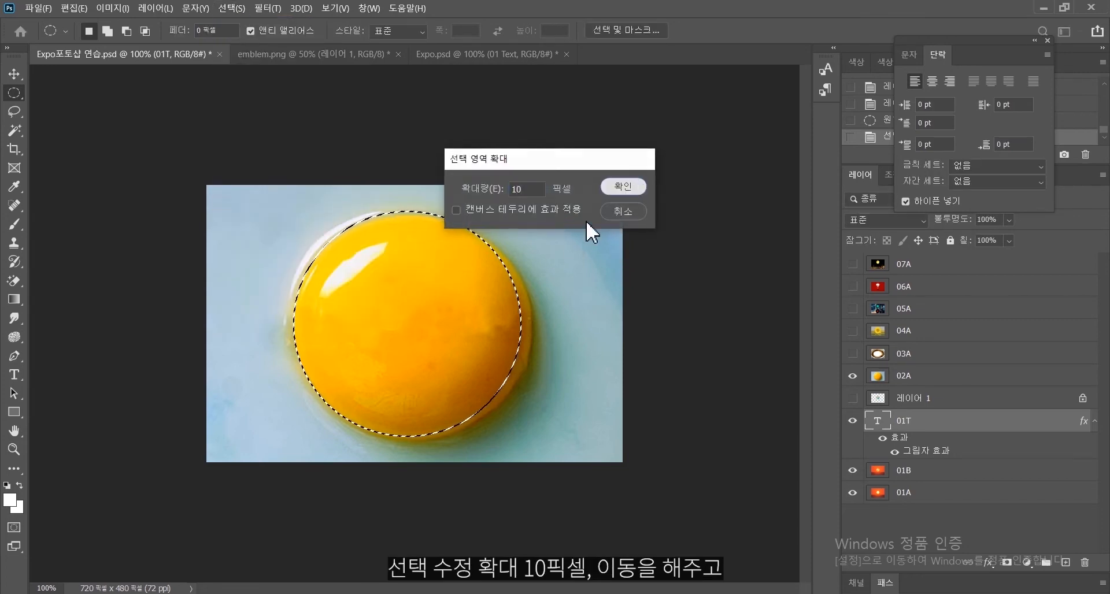
key("Return")
mouse_move(452, 310)
left_mouse_down()
mouse_move(458, 321)
mouse_move(459, 310)
left_mouse_up()
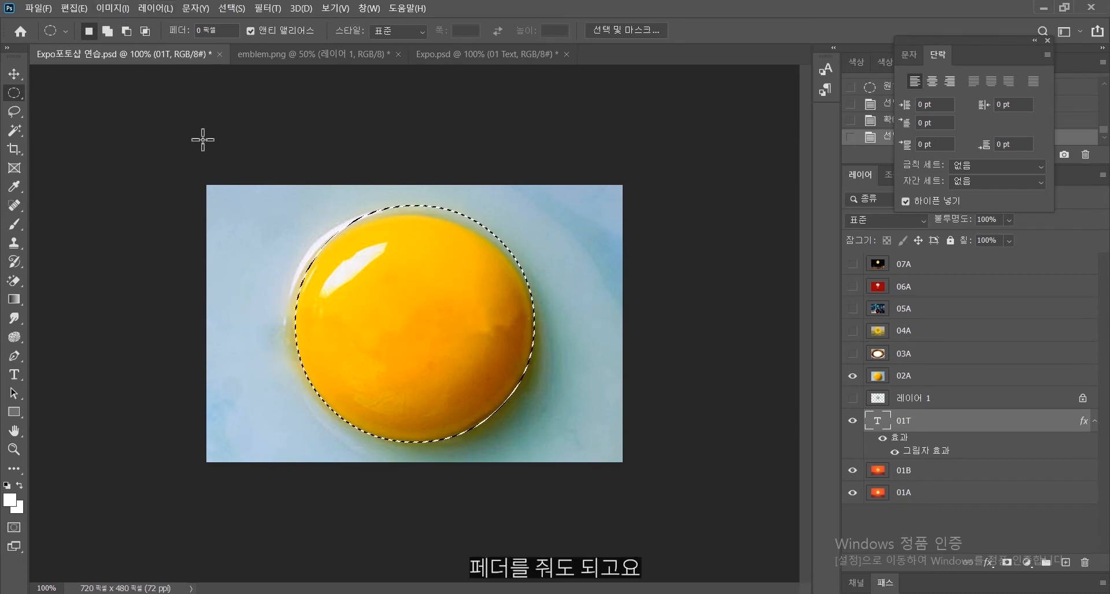
Feather the yolk selection with a radius of 5 pixels.
left_click(225, 8)
mouse_move(312, 202)
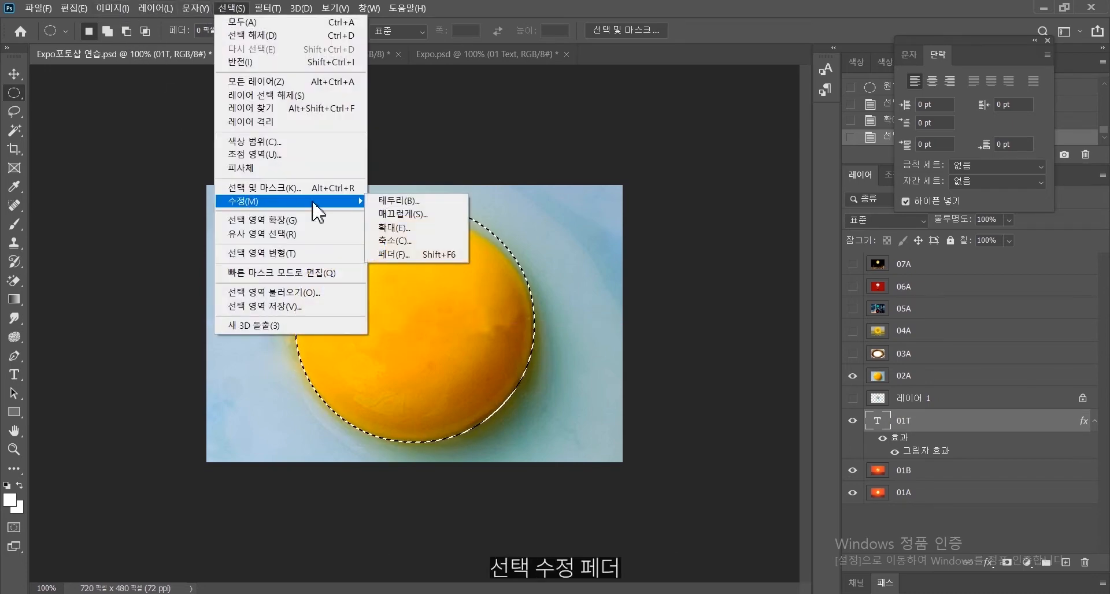
left_click(398, 254)
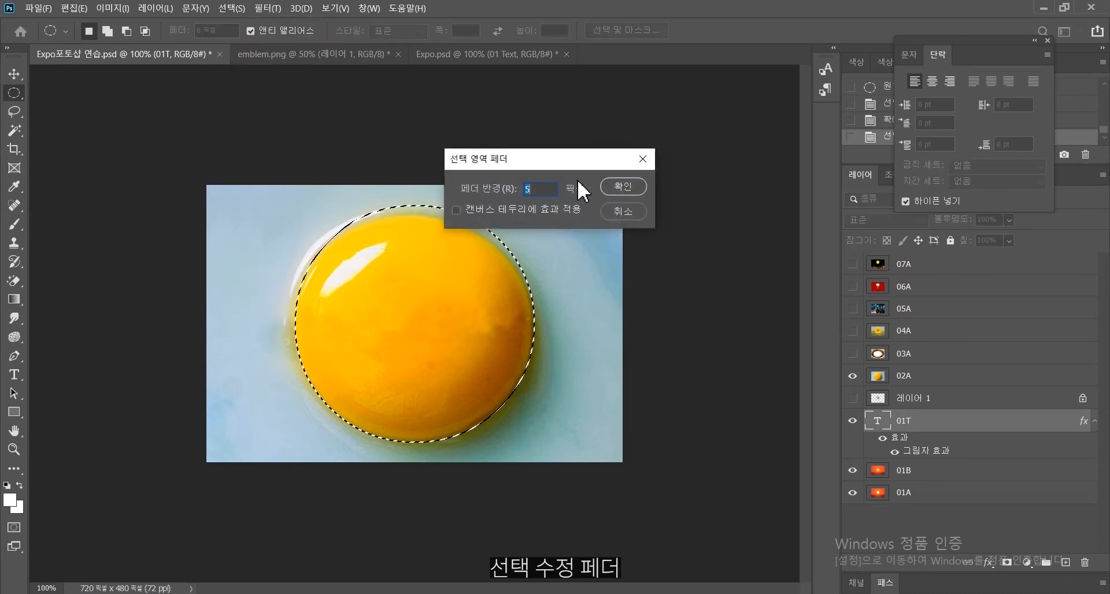
left_click(622, 186)
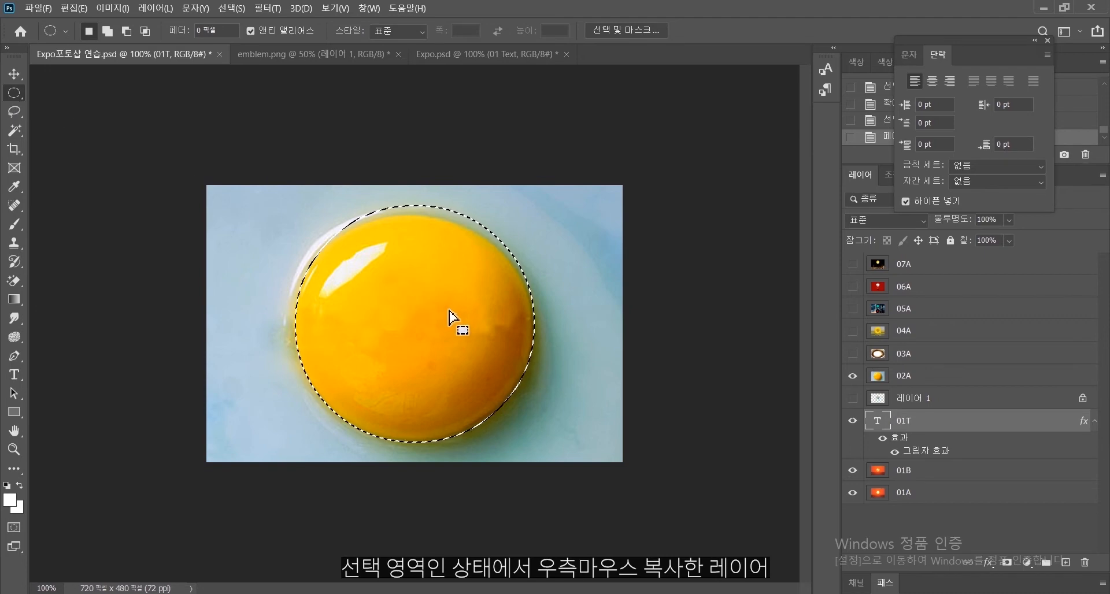
Try to copy the selected area to a new layer while the 01T text layer is active.
right_click(436, 318)
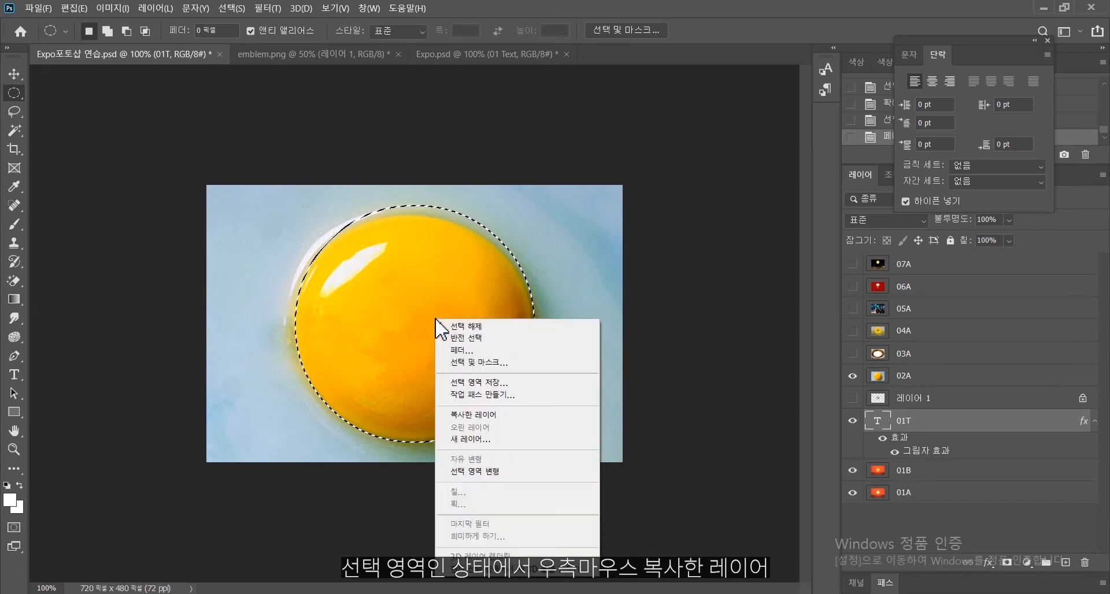
left_click(472, 415)
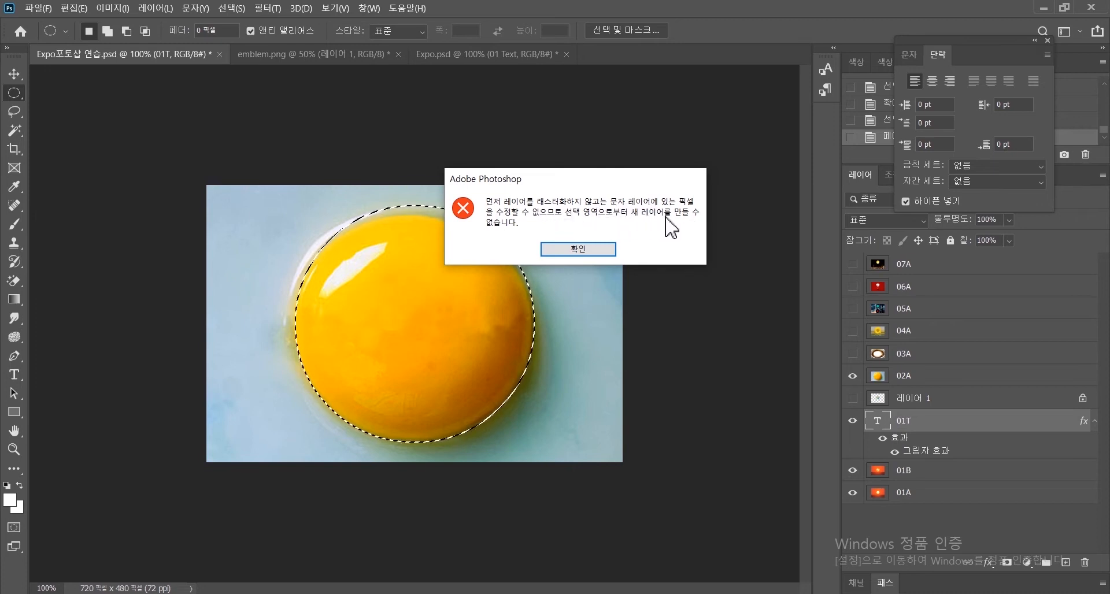
left_click(583, 250)
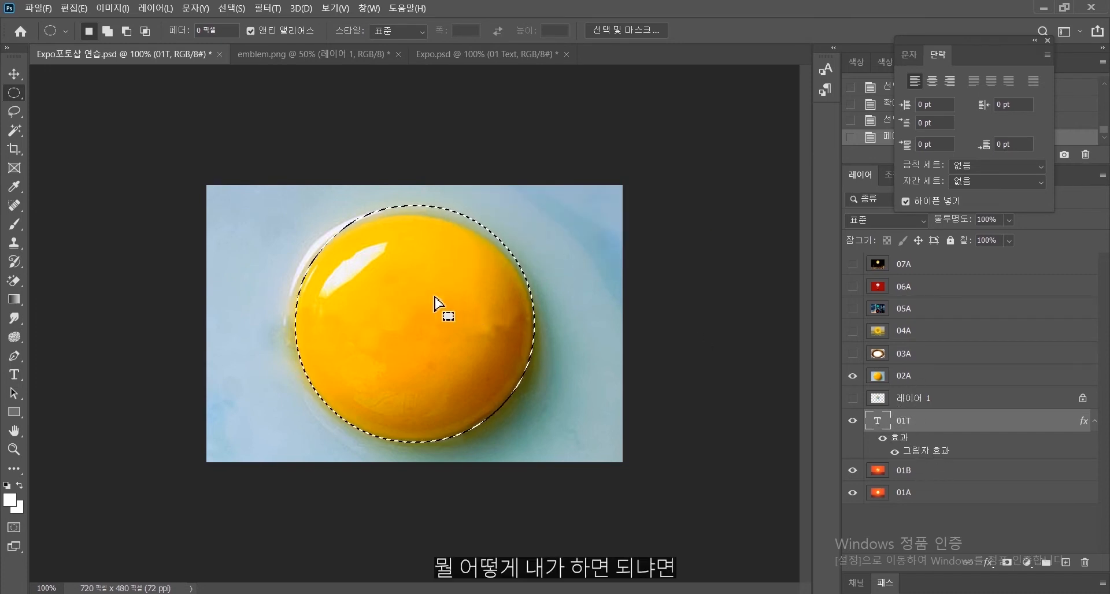
Copy the selected yolk from layer 02A to a new layer.
left_click(876, 377)
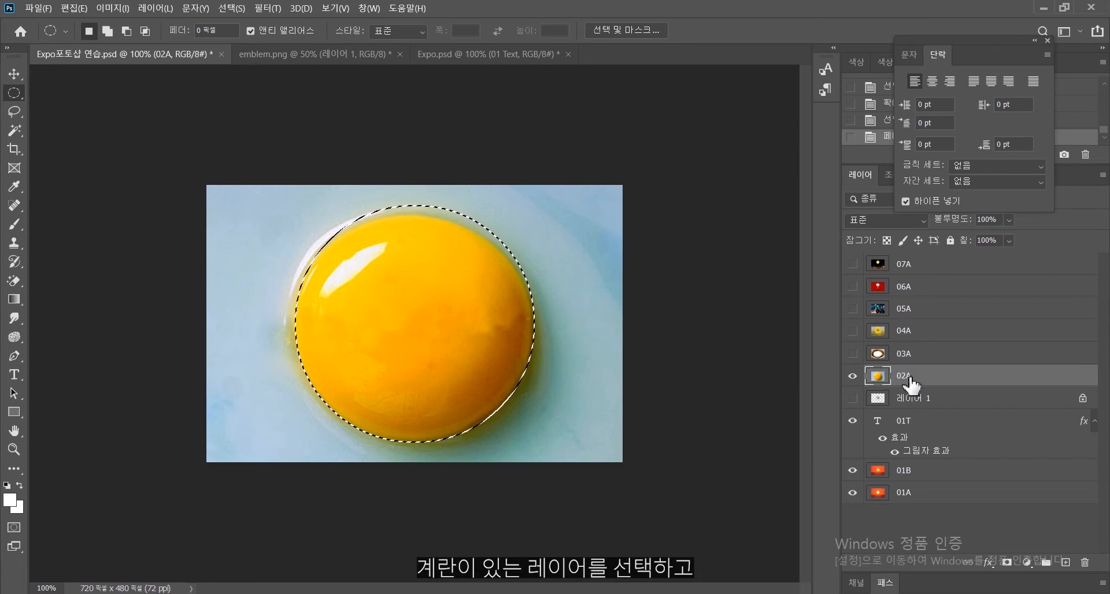
right_click(403, 316)
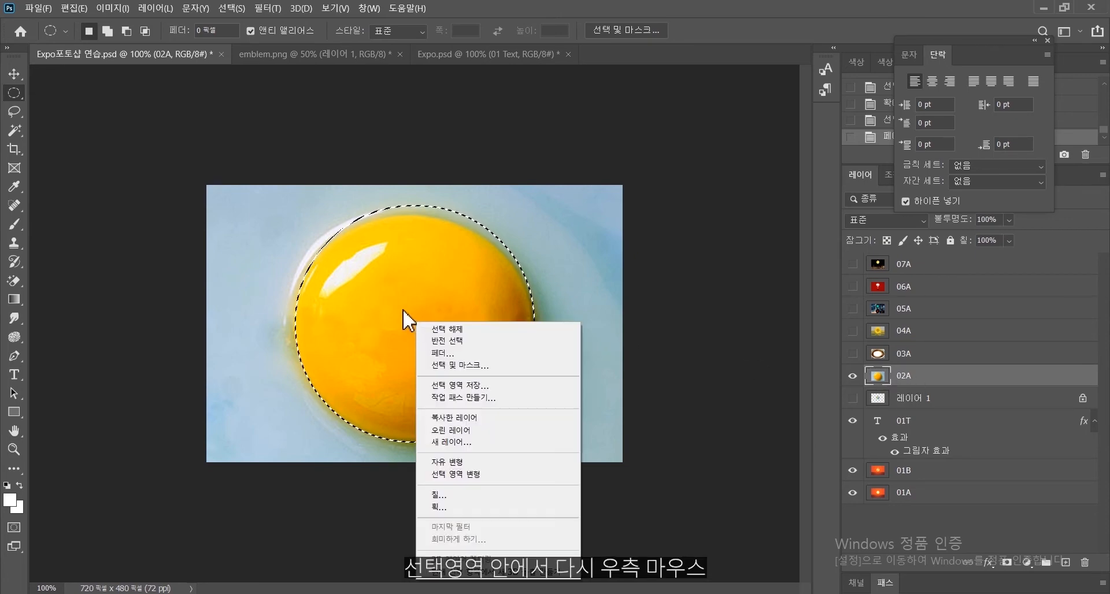
left_click(457, 419)
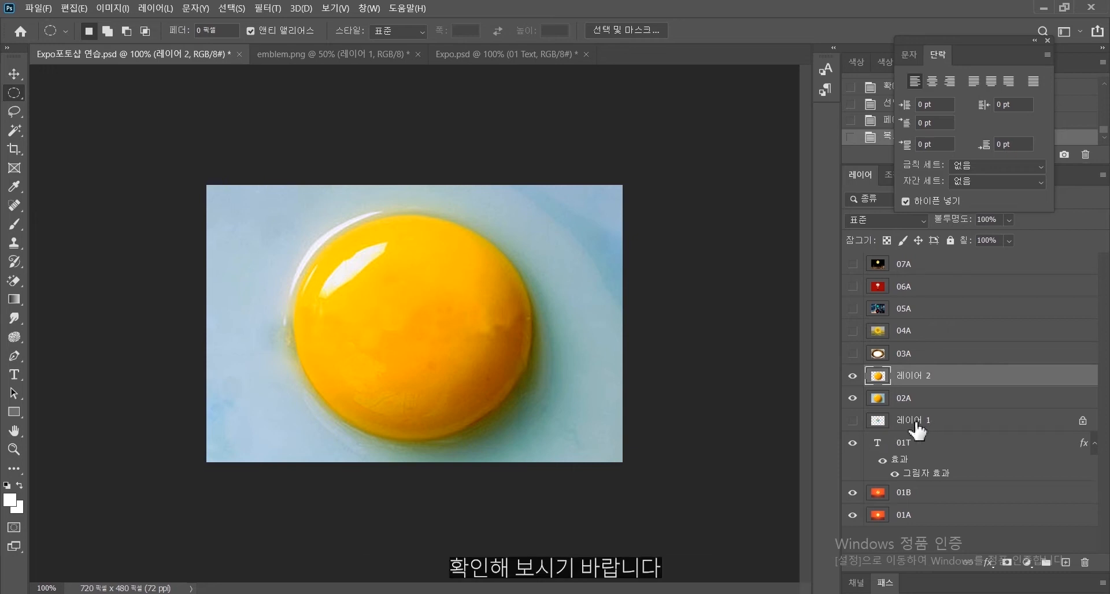
Show the emblem layer 레이어 1 above the copied yolk layer and scale it proportionally to 250.66% over the yolk.
left_click_drag(916, 423, 911, 366)
left_click(852, 376)
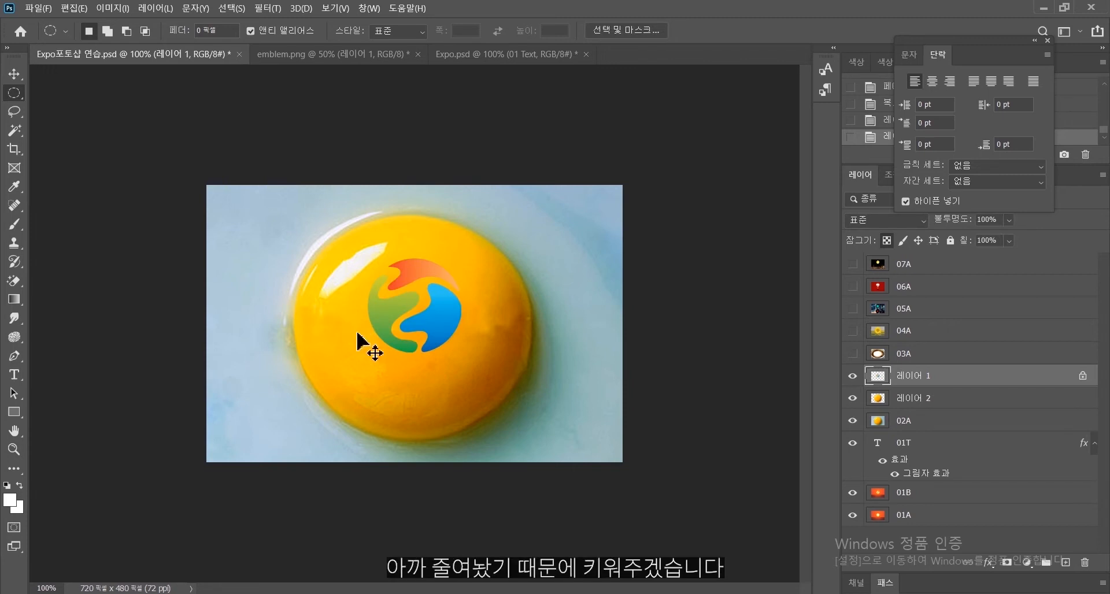
key("ctrl+t")
left_click_drag(458, 350, 587, 479)
left_click_drag(498, 399, 416, 359)
left_click_drag(506, 450, 526, 453)
left_click_drag(413, 453, 411, 456)
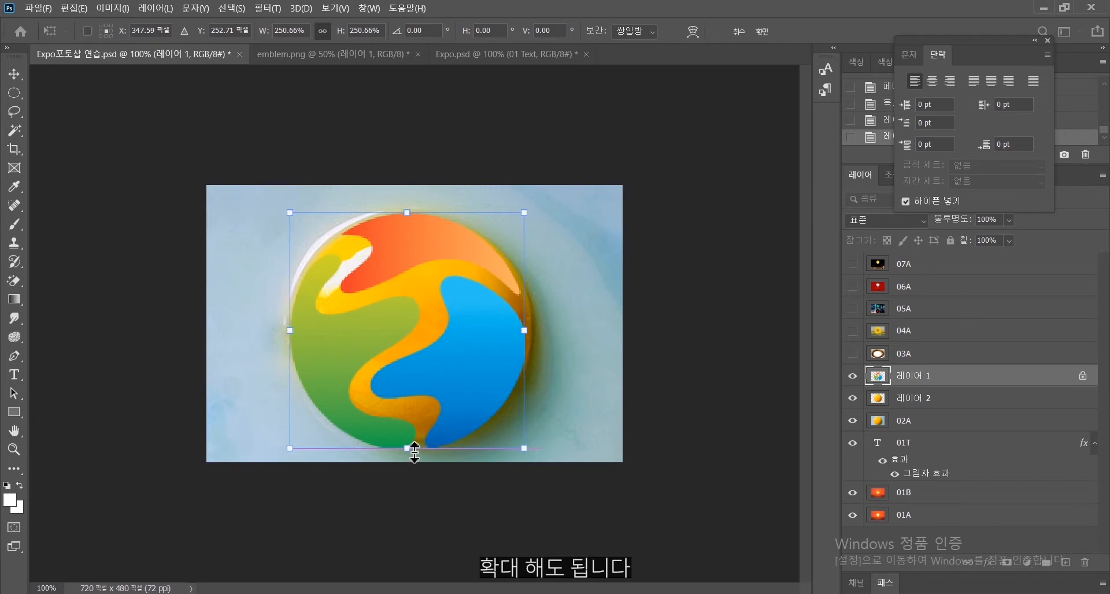
left_click_drag(449, 368, 447, 368)
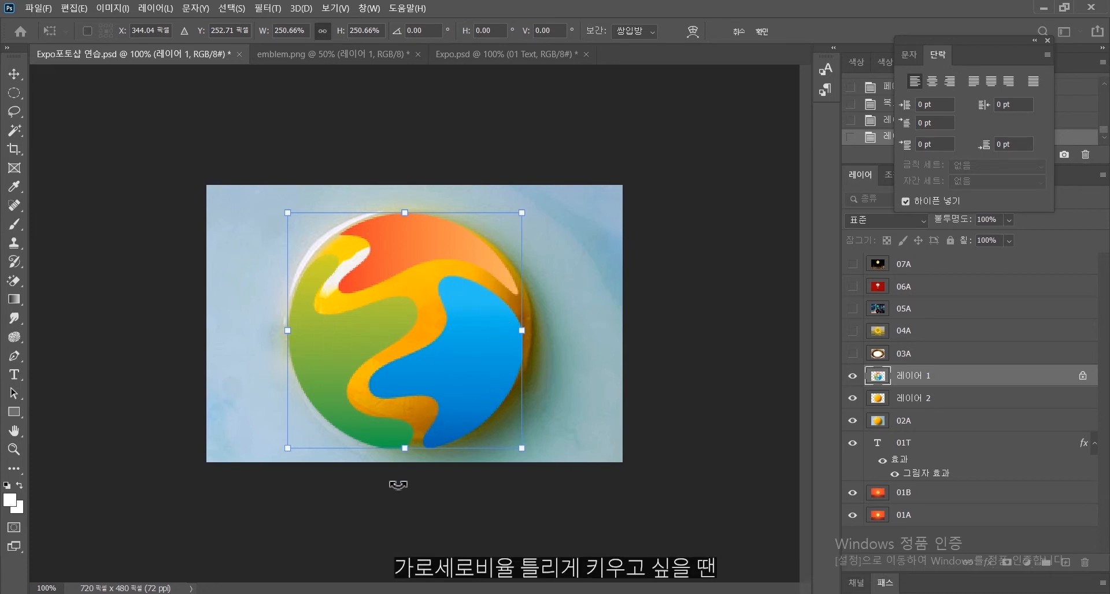
Stretch the emblem non-proportionally to 263.61% width and 239.94% height to match the yolk, and apply the transform.
left_click_drag(527, 444, 526, 448)
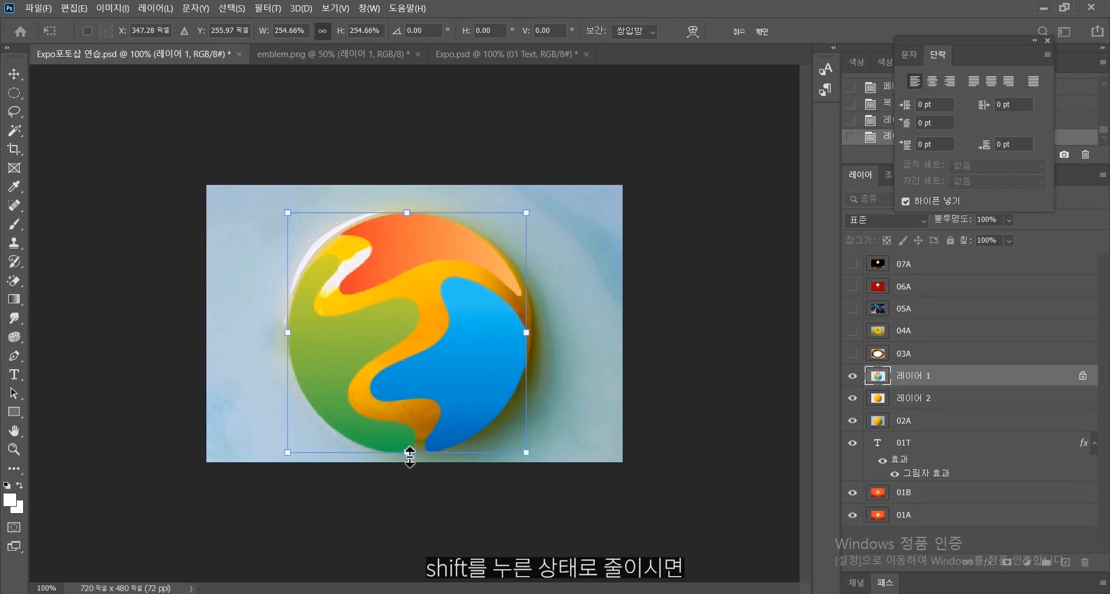
mouse_move(407, 453)
left_mouse_down()
mouse_move(421, 407)
mouse_move(421, 446)
left_mouse_up()
left_click_drag(529, 323, 531, 337)
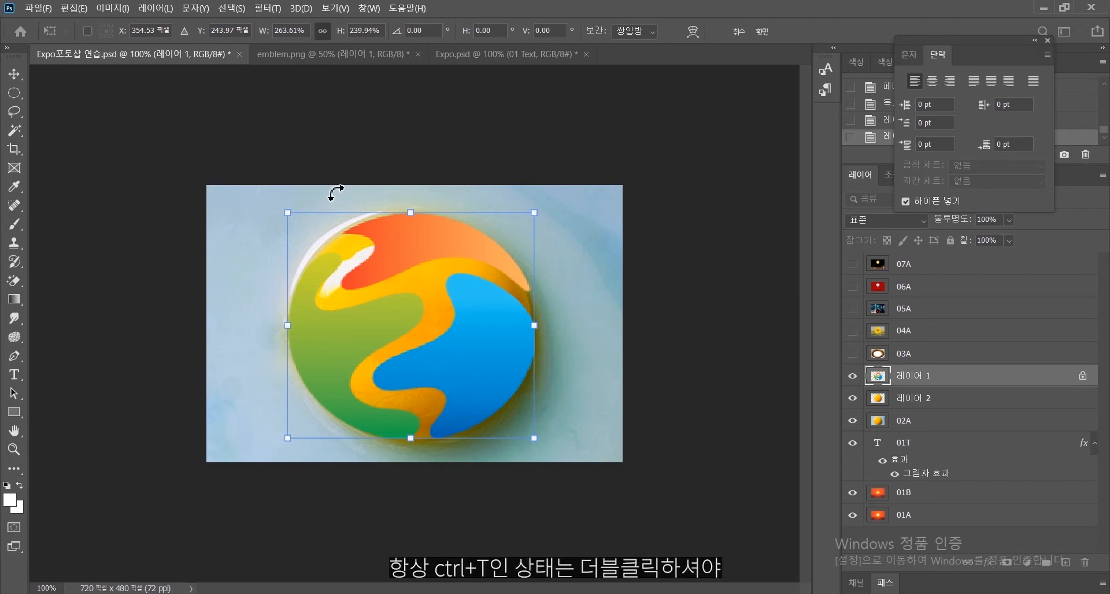
double_click(415, 350)
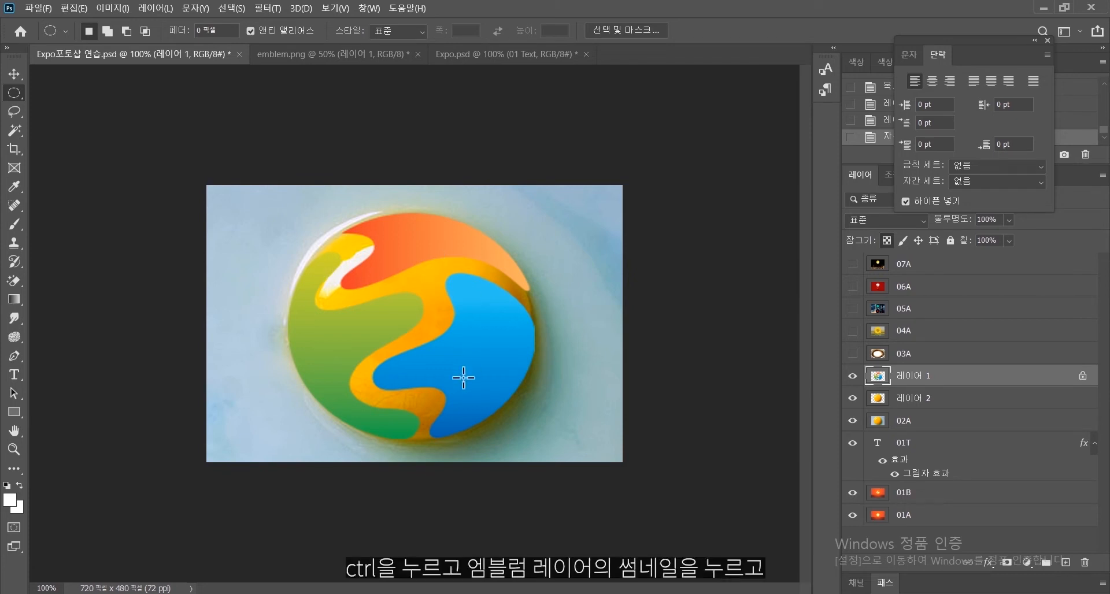
Load the emblem shape of 레이어 1 as a selection, leaving only the yolk layer 레이어 2 active and visible.
left_click(876, 379, "ctrl")
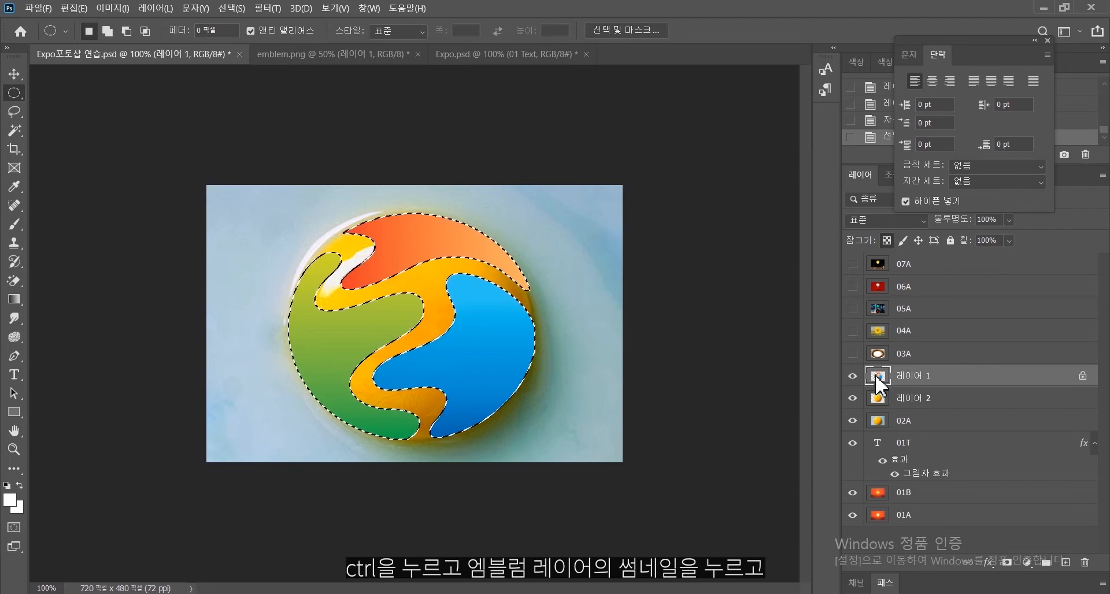
left_click(907, 400)
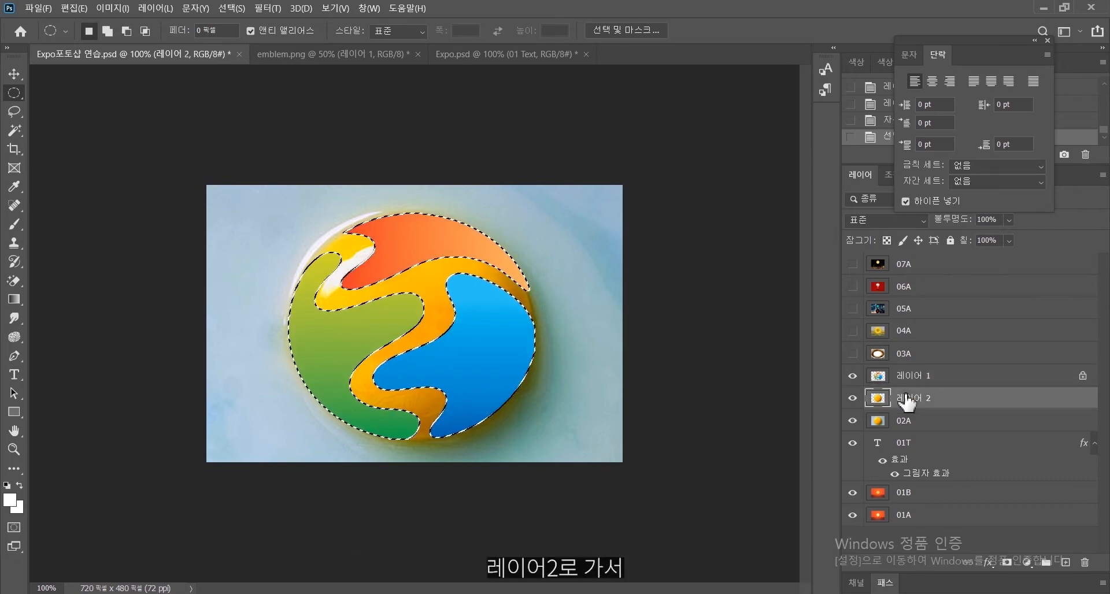
left_click(853, 377)
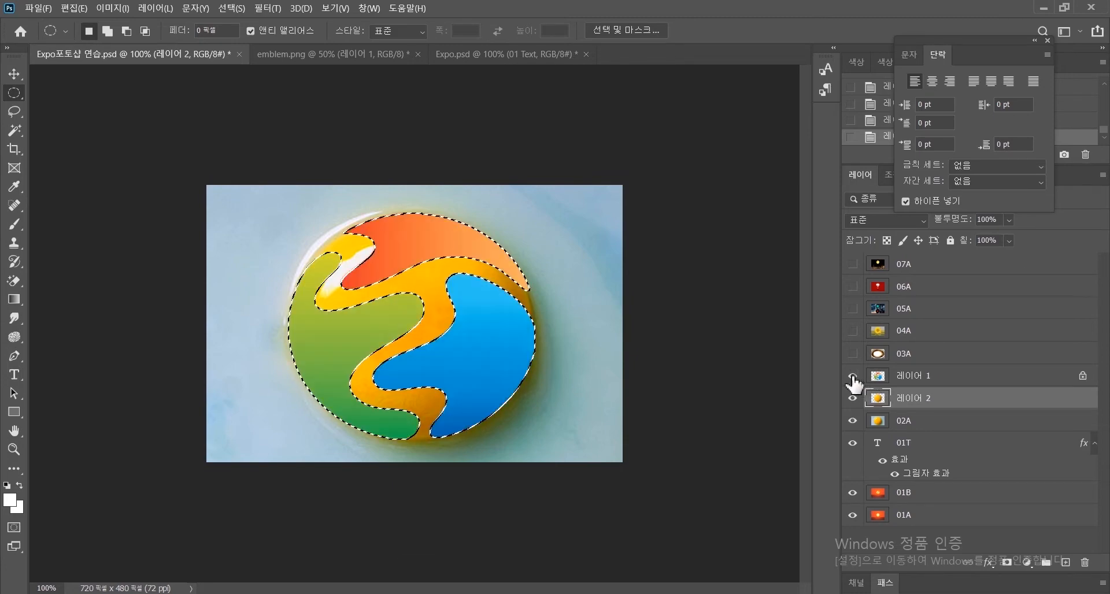
left_click_drag(852, 421, 854, 514)
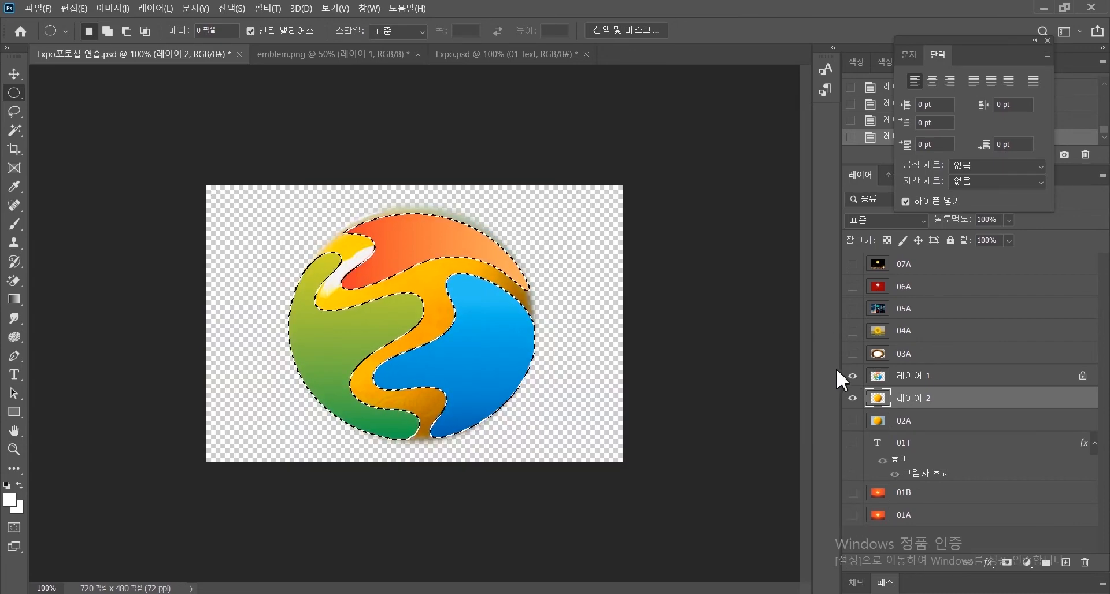
left_click(851, 376)
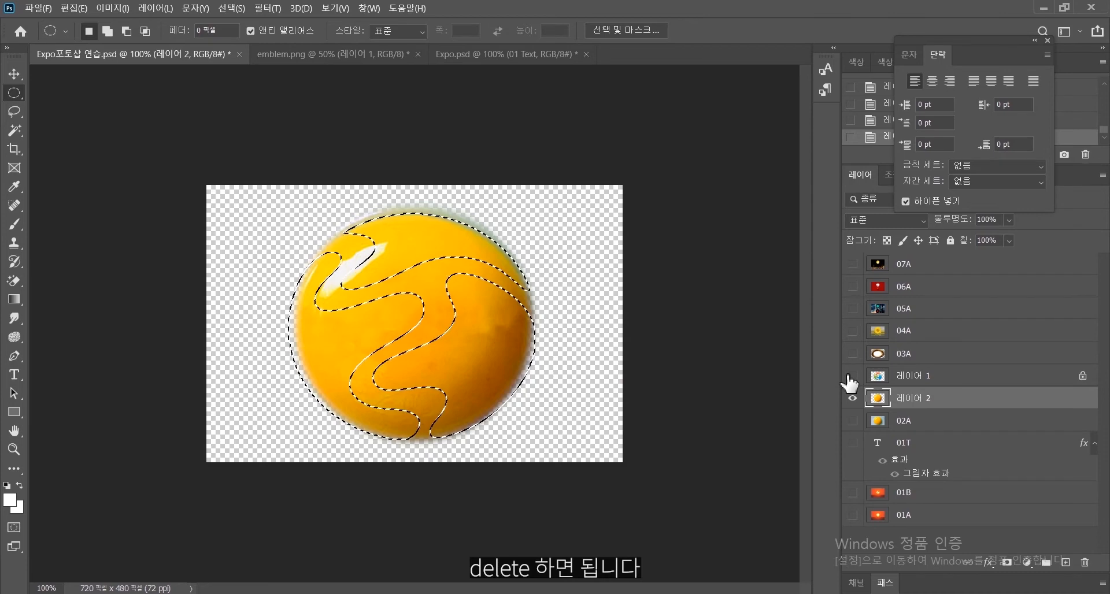
Try deleting the selected emblem areas from 레이어 2, and compare with the finished layer 02B in Expo.psd.
key("Delete")
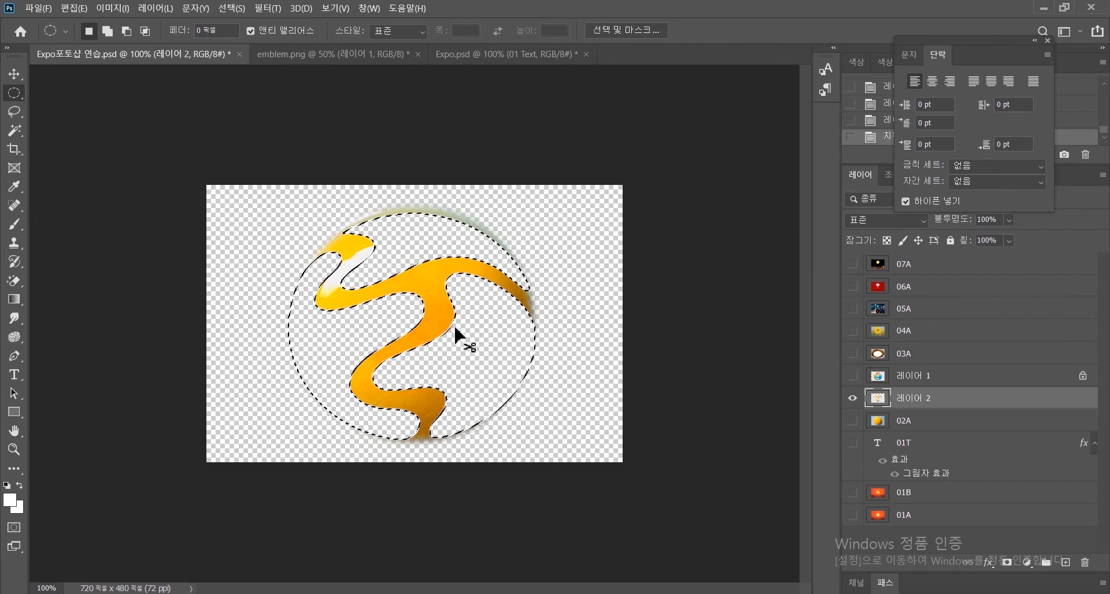
key("ctrl+z")
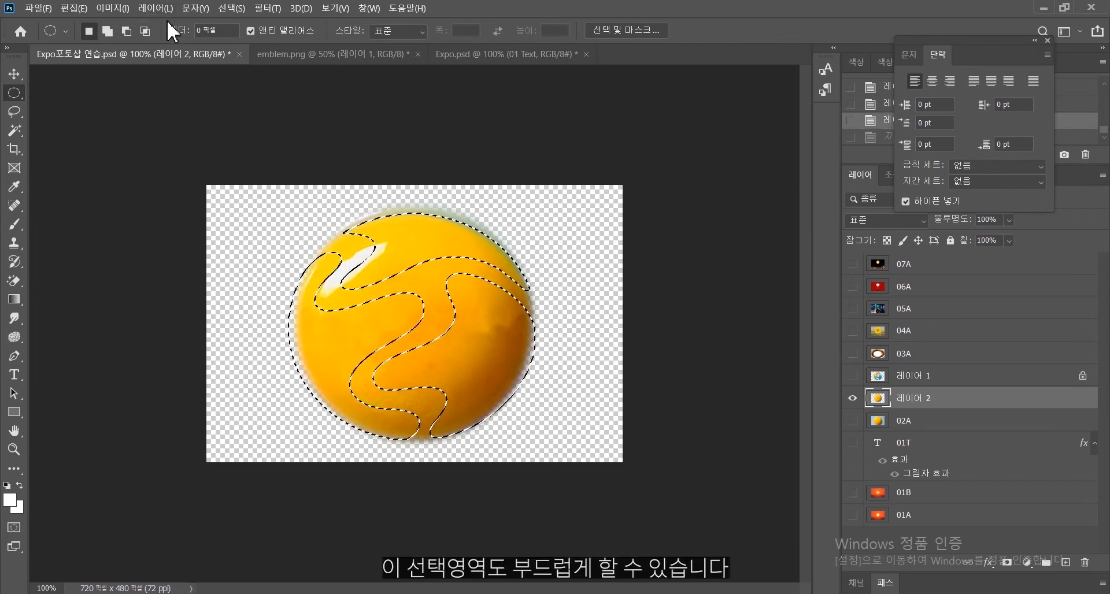
left_click(508, 53)
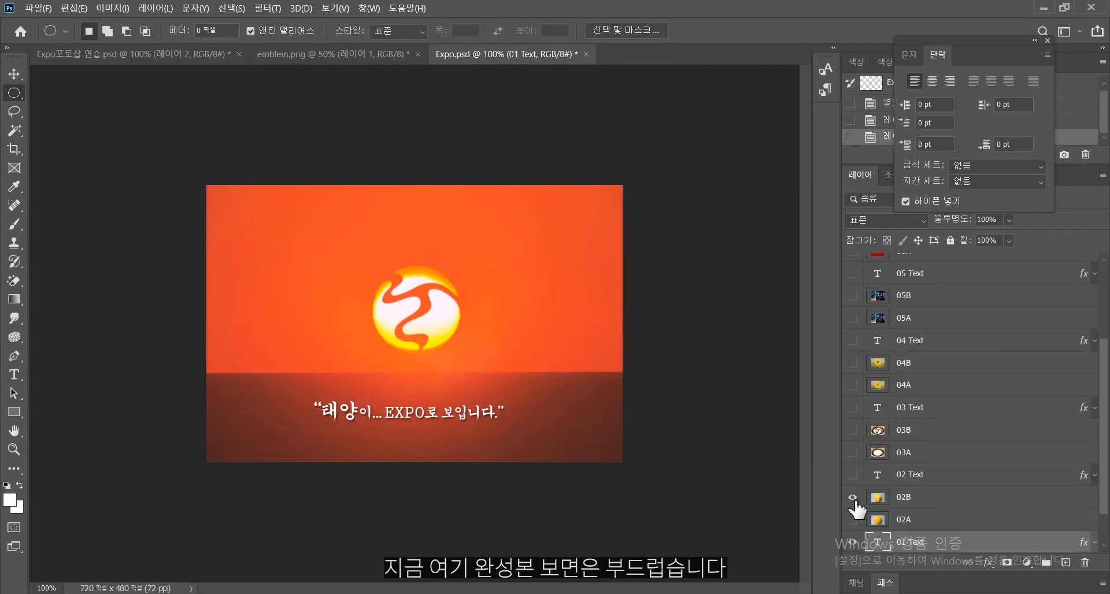
left_click(852, 497)
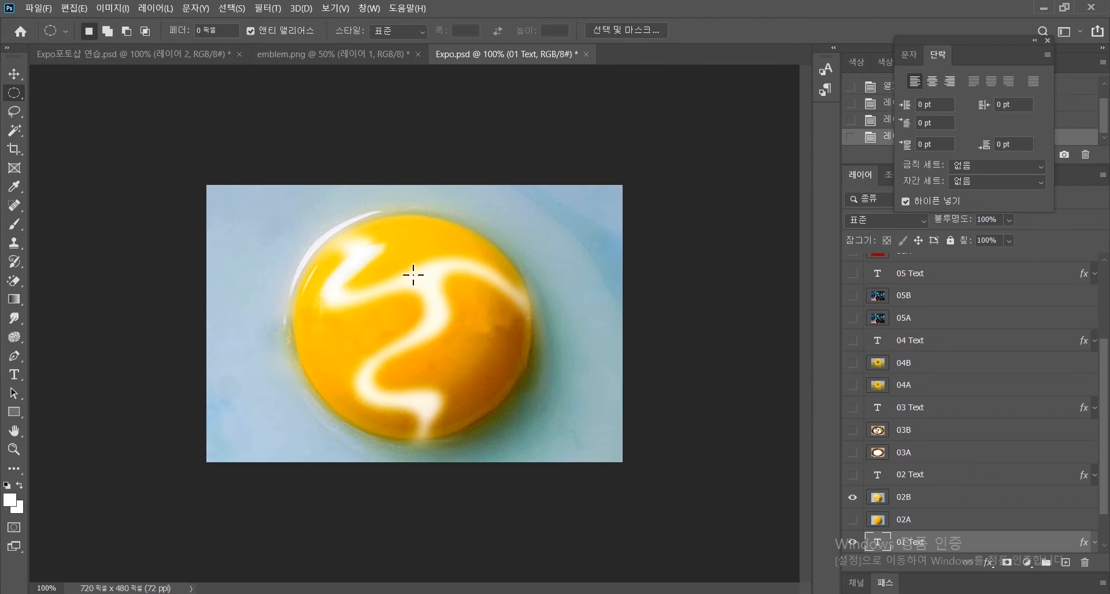
left_click(116, 55)
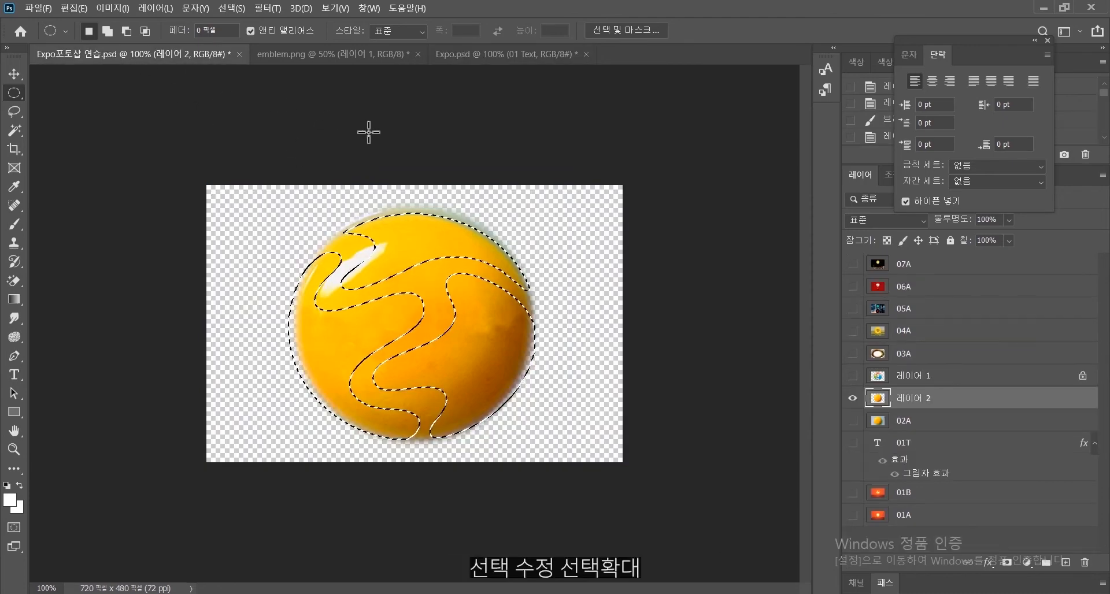
Expand the emblem selection over the yolk in 레이어 2 to thin the line between its areas.
left_click(231, 8)
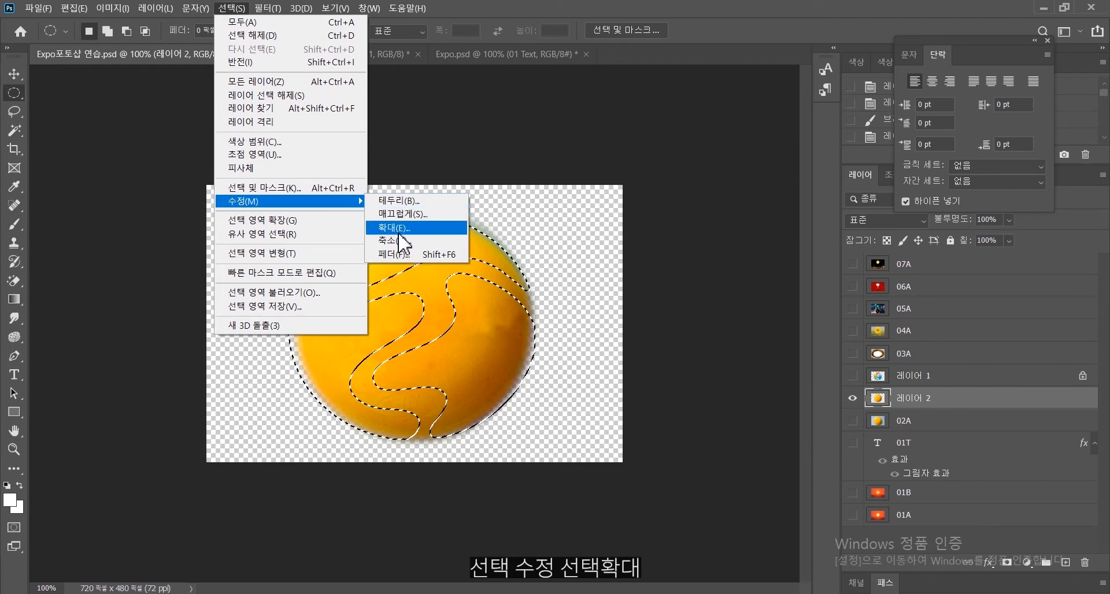
left_click(399, 231)
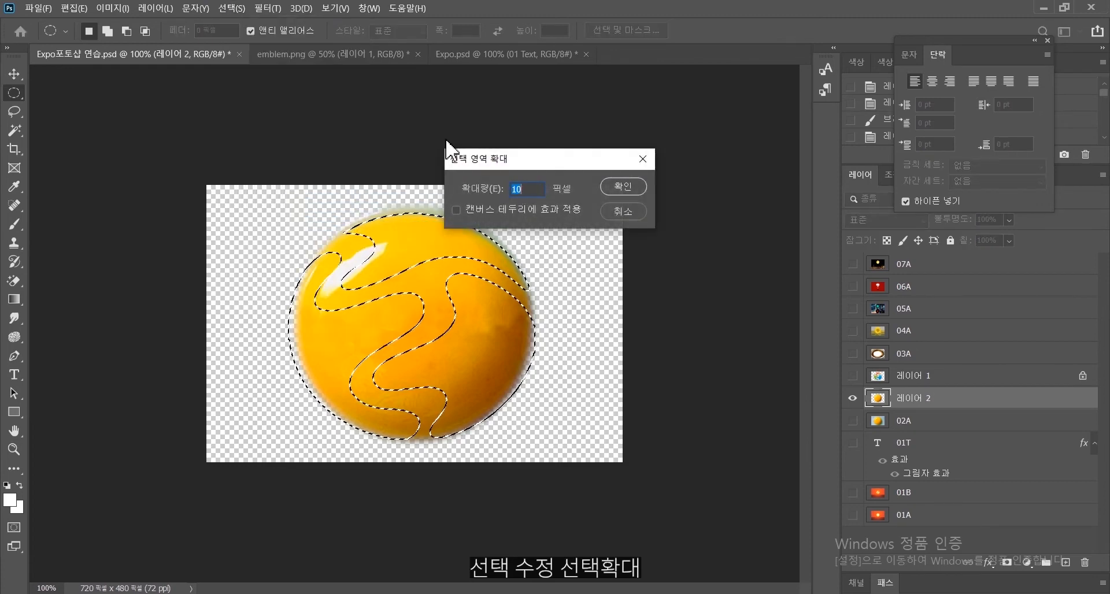
left_click(623, 186)
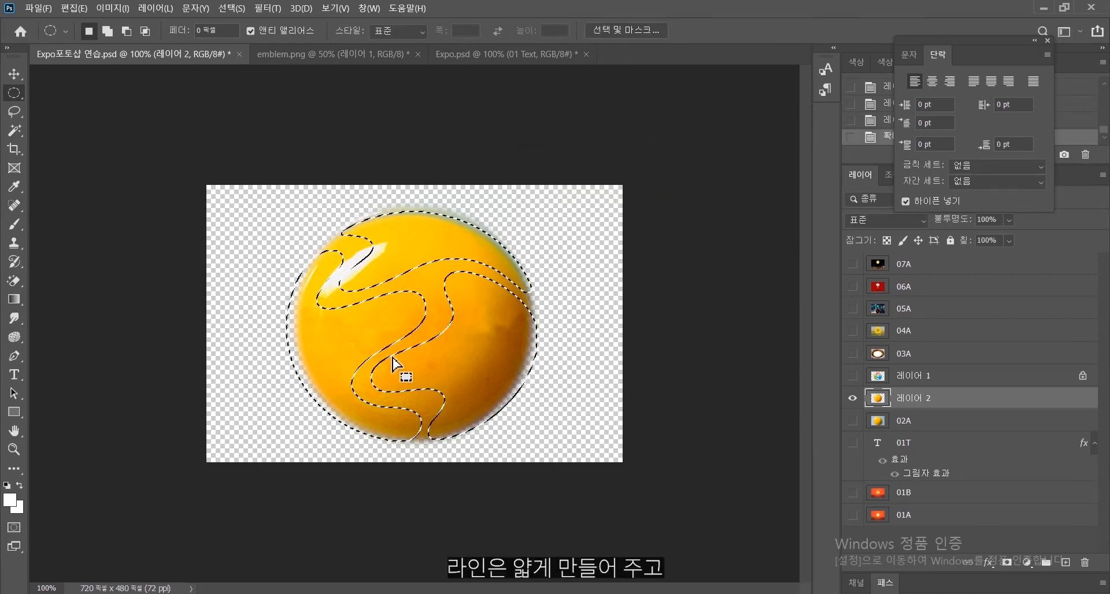
Feather the expanded selection, delete its contents from 레이어 2, and deselect.
left_click(232, 8)
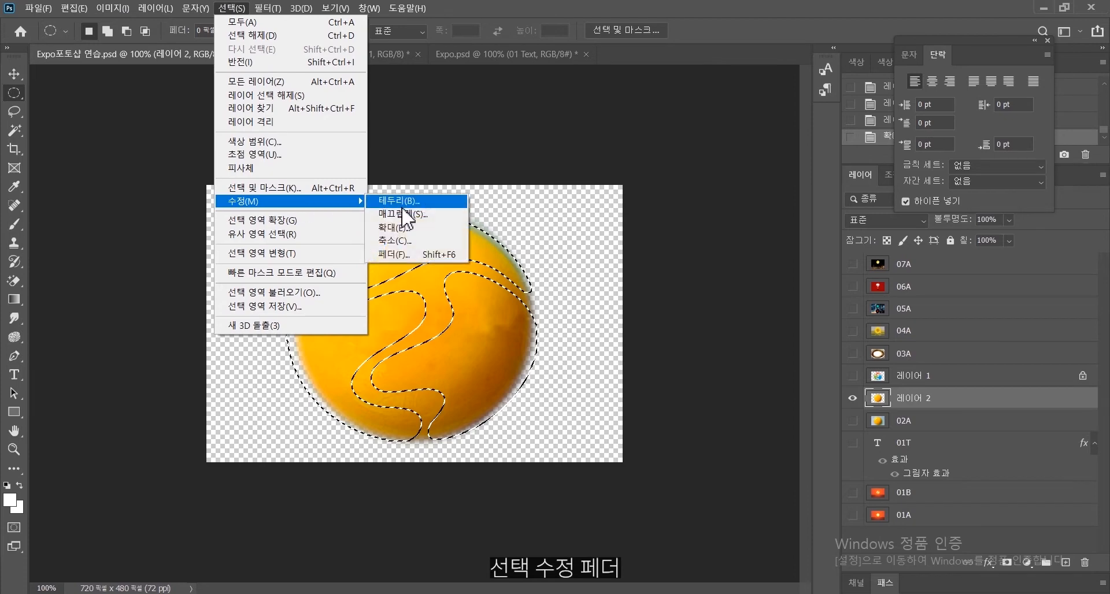
left_click(405, 254)
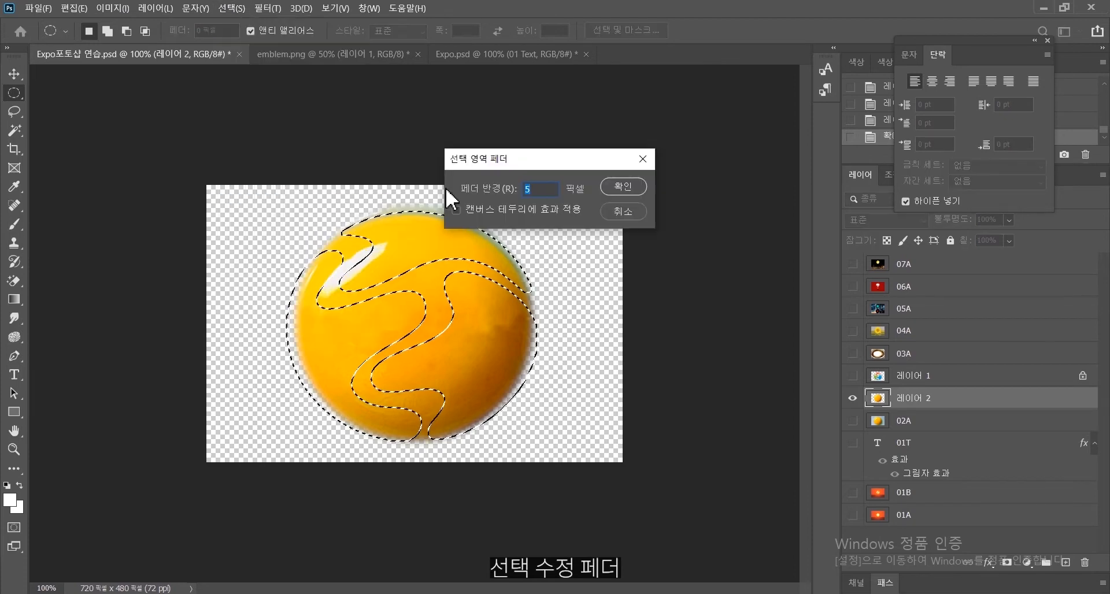
left_click(614, 185)
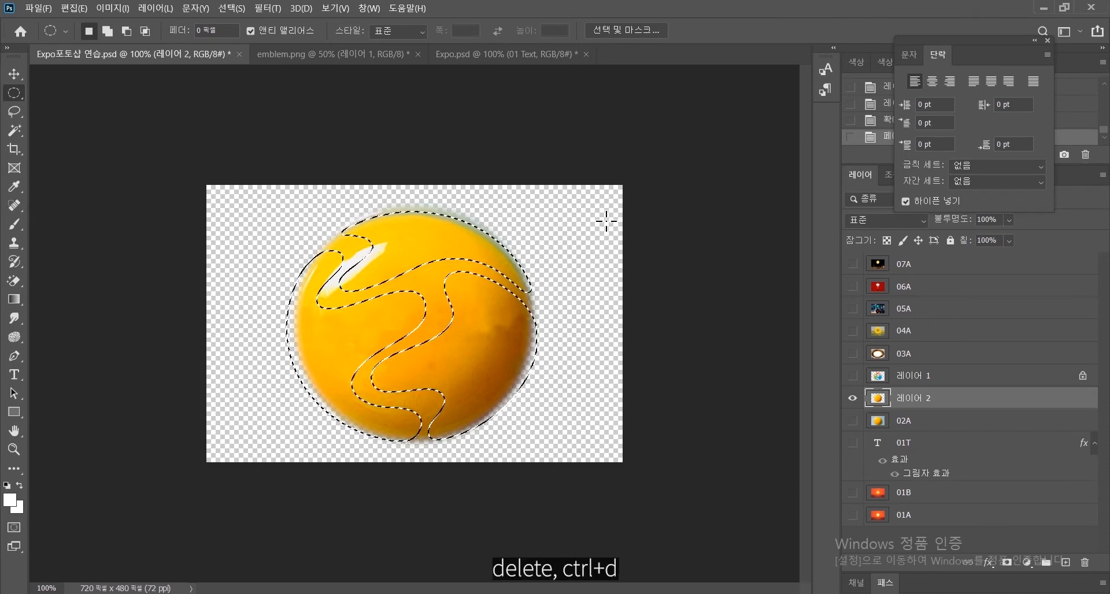
key("Delete")
key("ctrl+d")
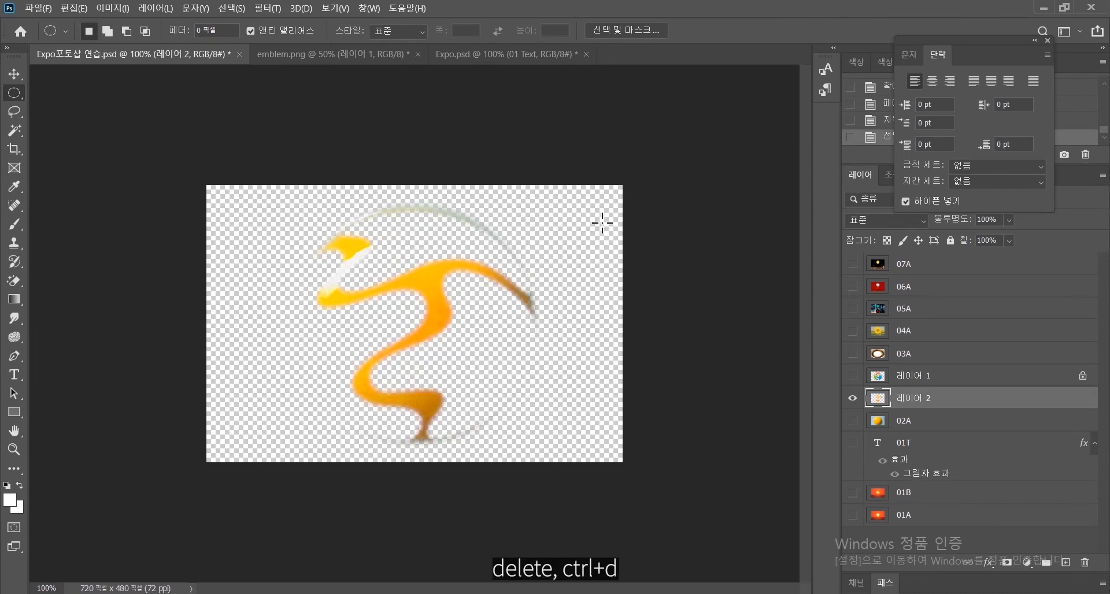
Lock the transparent pixels of 레이어 2 and paint the emblem line white (#ffffff) with a 250-pixel brush.
left_click(13, 75)
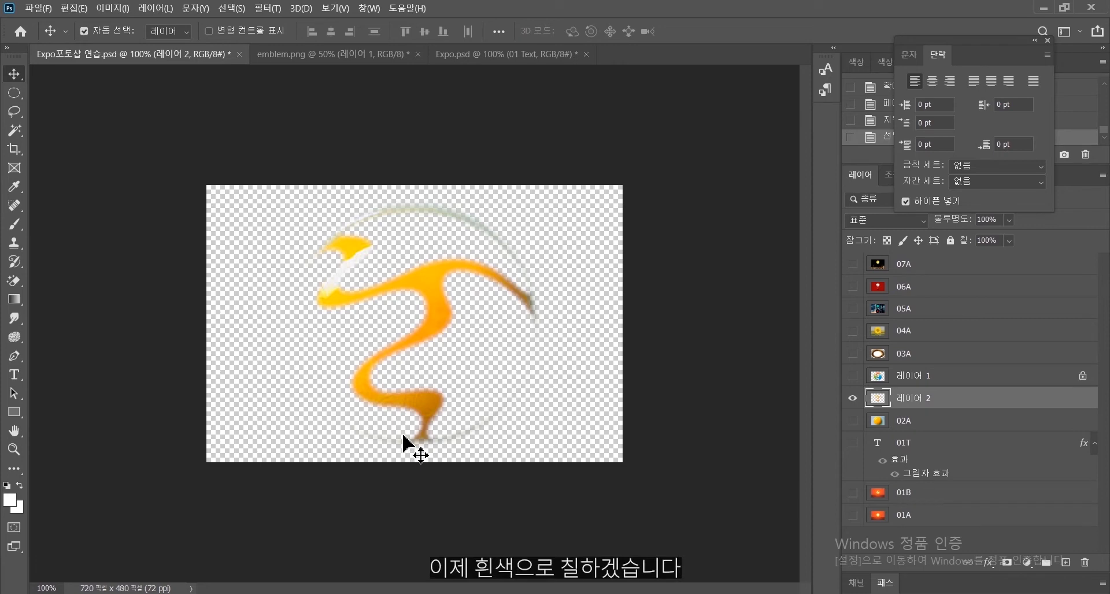
left_click(539, 55)
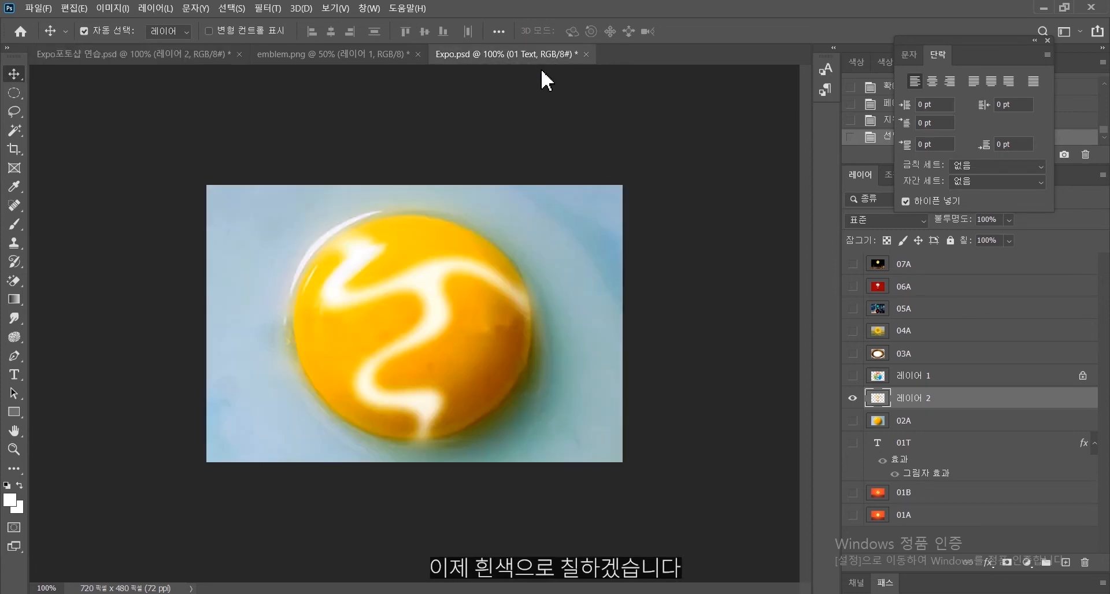
left_click(69, 55)
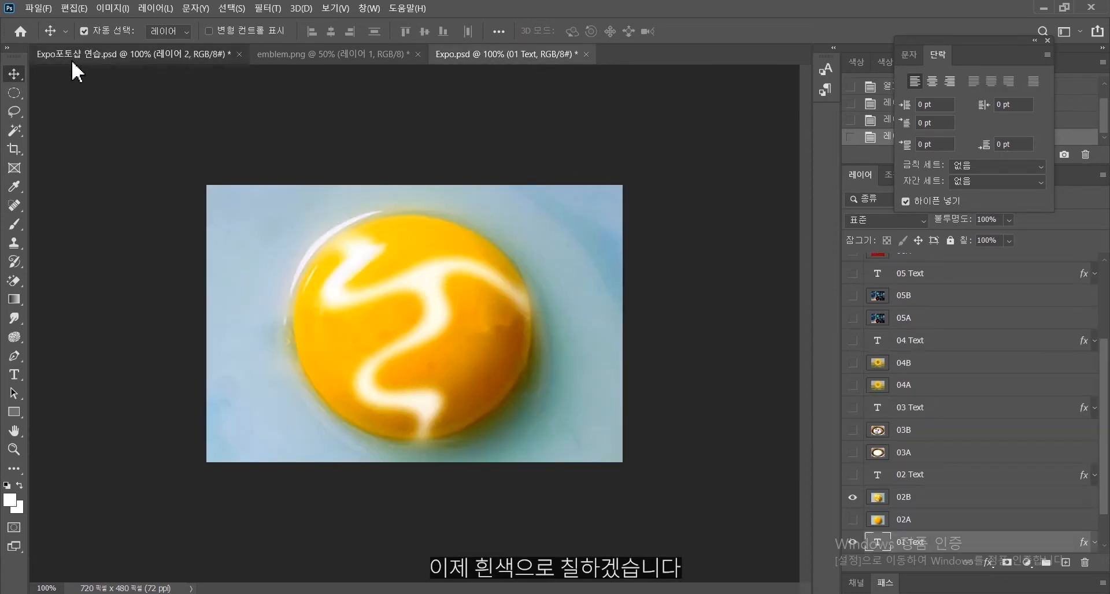
left_click(10, 504)
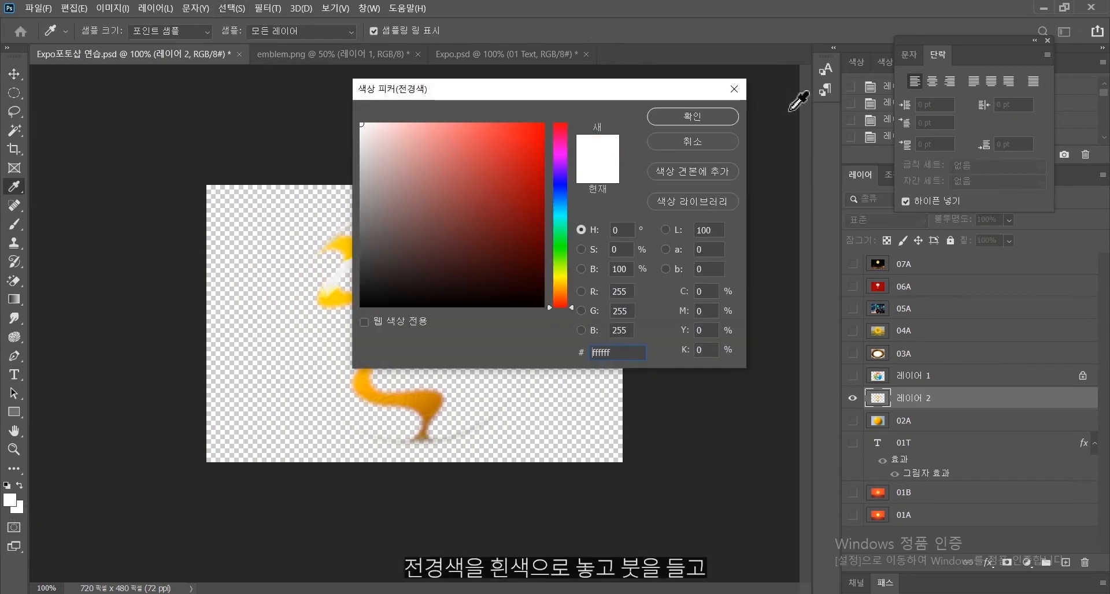
left_click(732, 116)
left_click(7, 227)
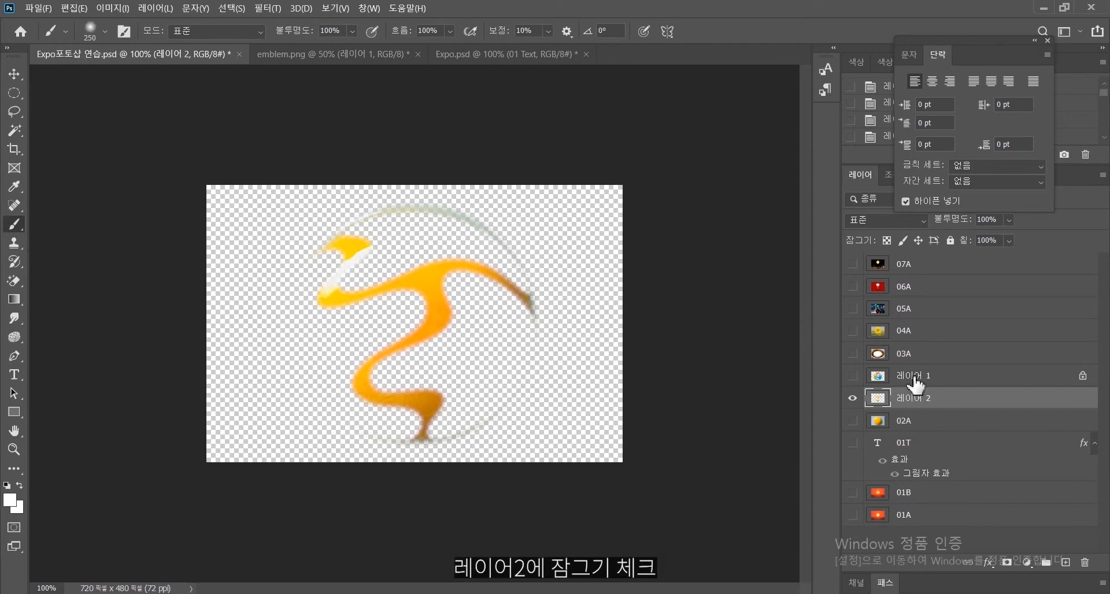
left_click(886, 241)
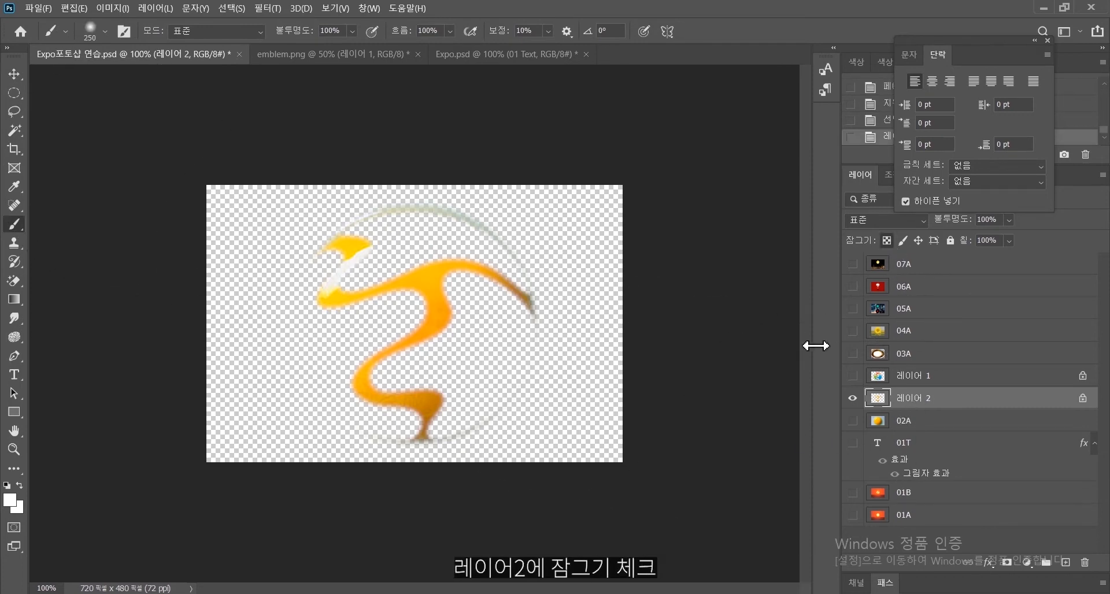
mouse_move(283, 223)
left_mouse_down()
mouse_move(338, 258)
mouse_move(374, 248)
mouse_move(501, 266)
mouse_move(412, 351)
mouse_move(420, 374)
mouse_move(372, 369)
mouse_move(350, 389)
mouse_move(475, 424)
mouse_move(455, 411)
mouse_move(594, 415)
left_mouse_up()
mouse_move(416, 330)
left_mouse_down()
mouse_move(344, 464)
mouse_move(587, 300)
left_mouse_up()
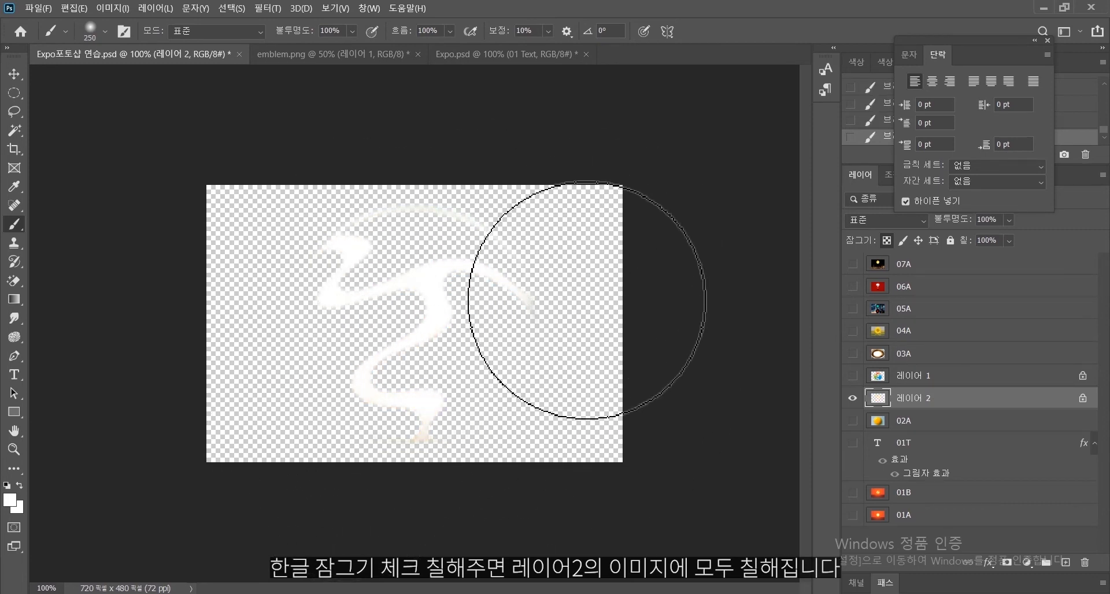
Unlock the transparent pixels of 레이어 2 and erase the stray white rim around the emblem line with a 125-pixel eraser.
left_click(851, 422)
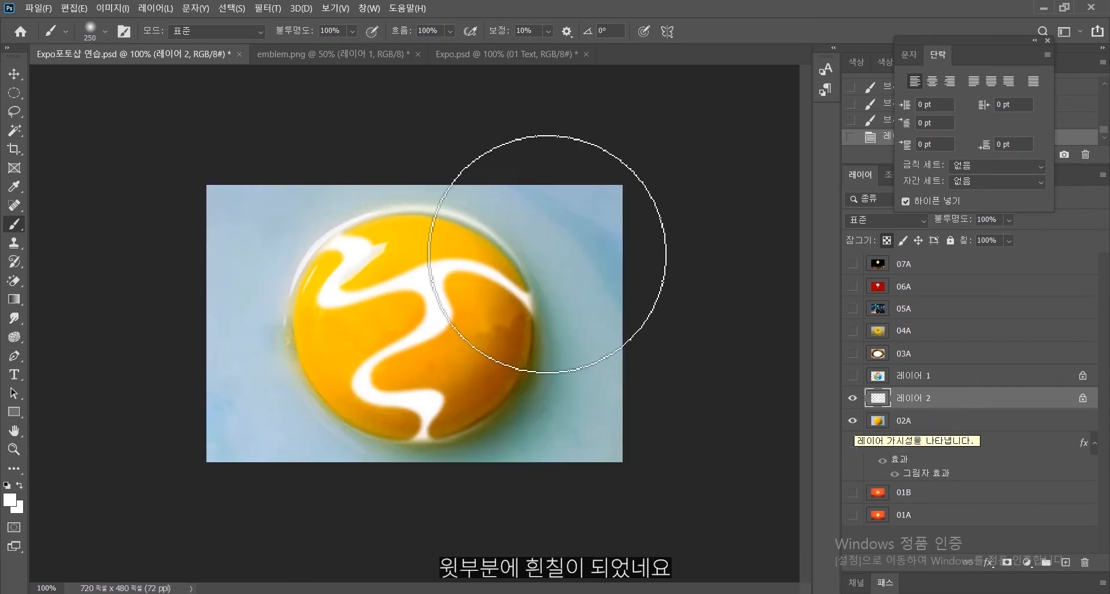
left_click(852, 421)
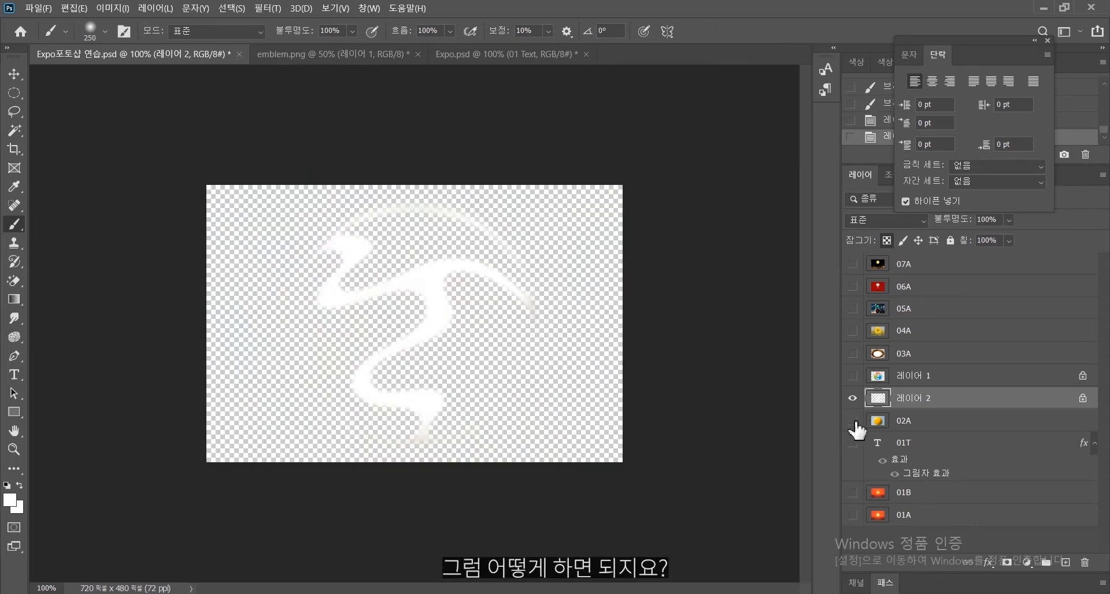
left_click(16, 286)
right_click(16, 283)
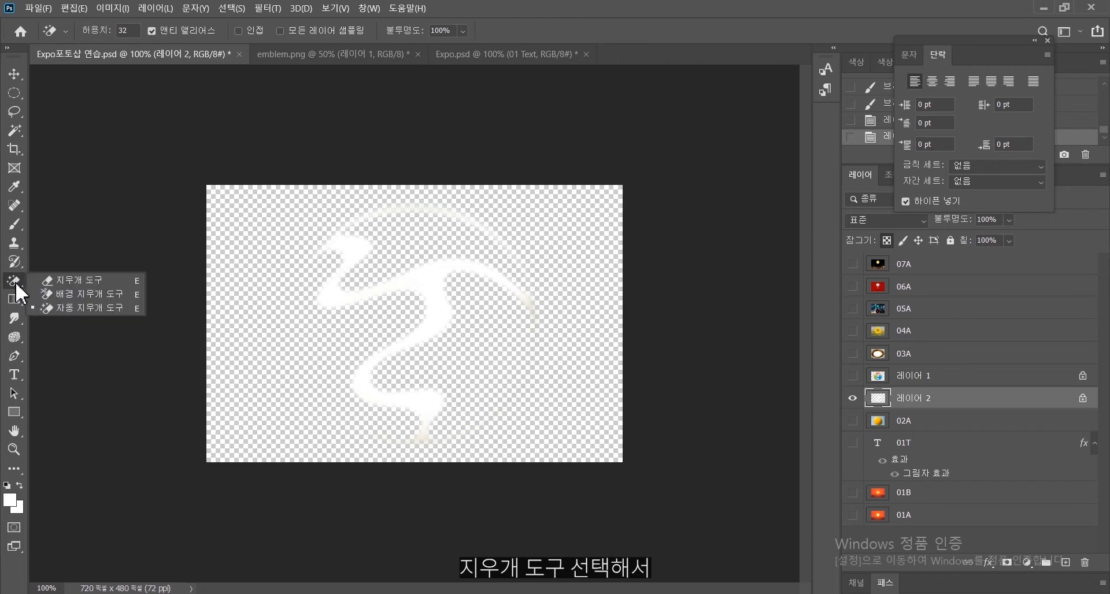
left_click(51, 280)
left_click_drag(403, 219, 405, 212)
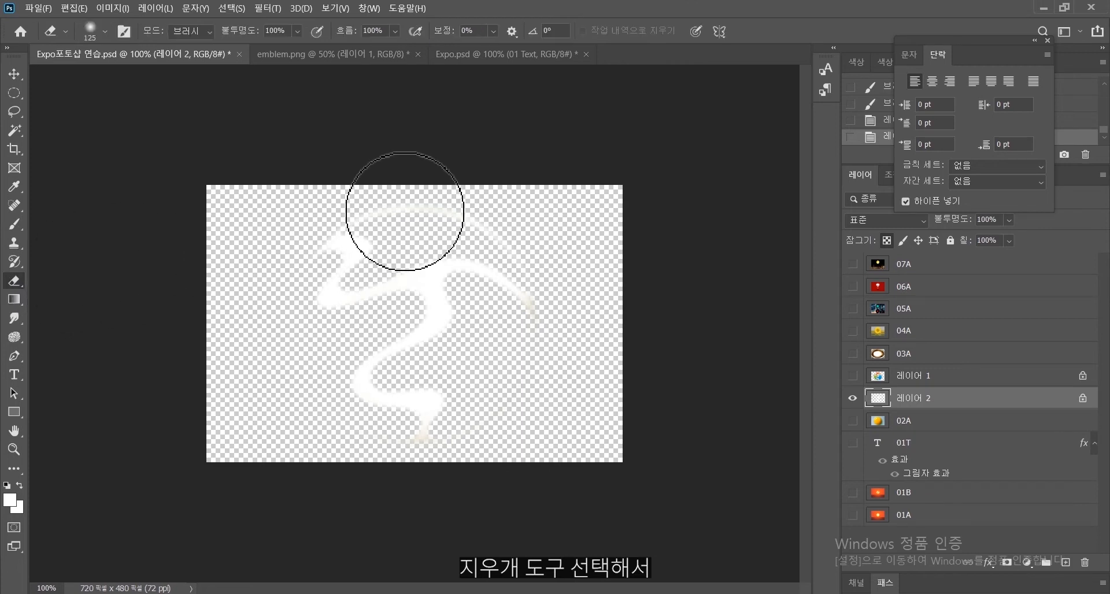
left_click(888, 240)
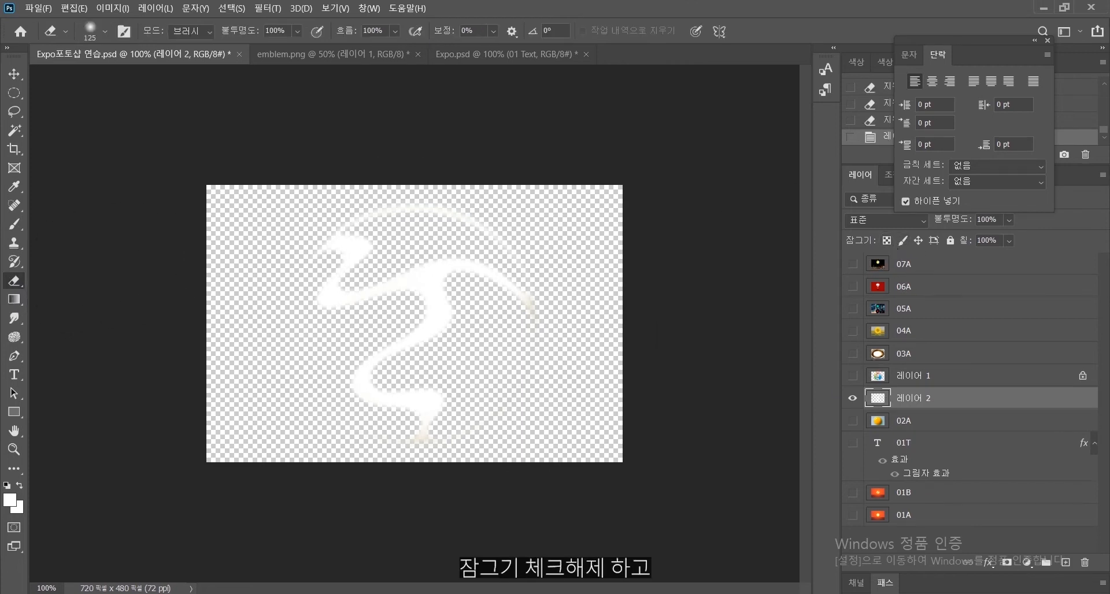
mouse_move(379, 206)
left_mouse_down()
mouse_move(509, 225)
mouse_move(539, 250)
left_mouse_up()
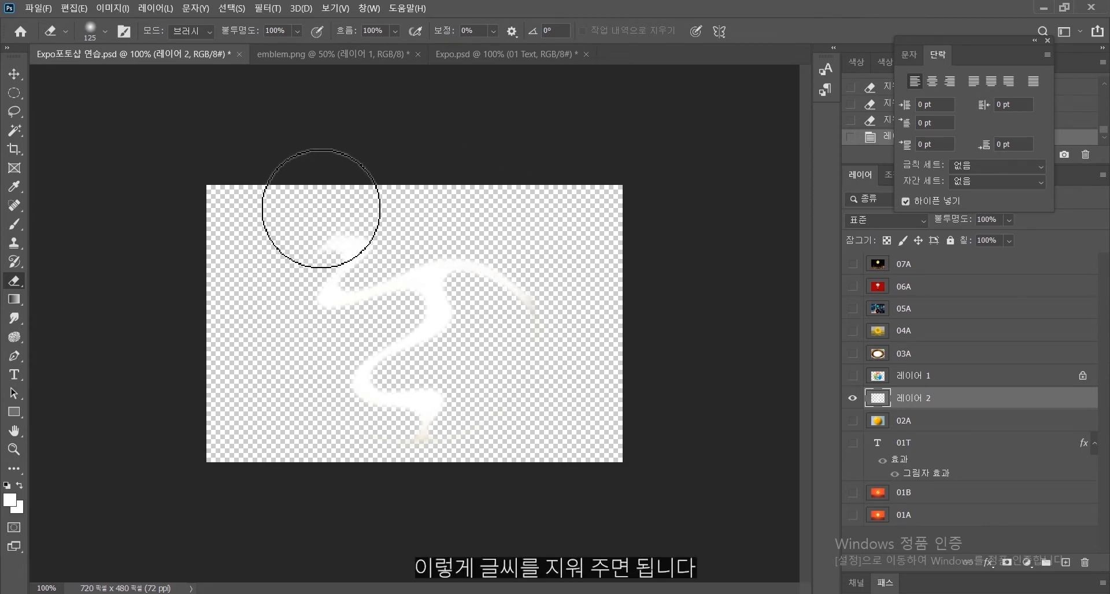
mouse_move(321, 210)
left_mouse_down()
mouse_move(520, 216)
mouse_move(595, 328)
mouse_move(567, 425)
mouse_move(499, 439)
mouse_move(418, 475)
mouse_move(308, 481)
left_mouse_up()
left_click_drag(560, 294, 483, 497)
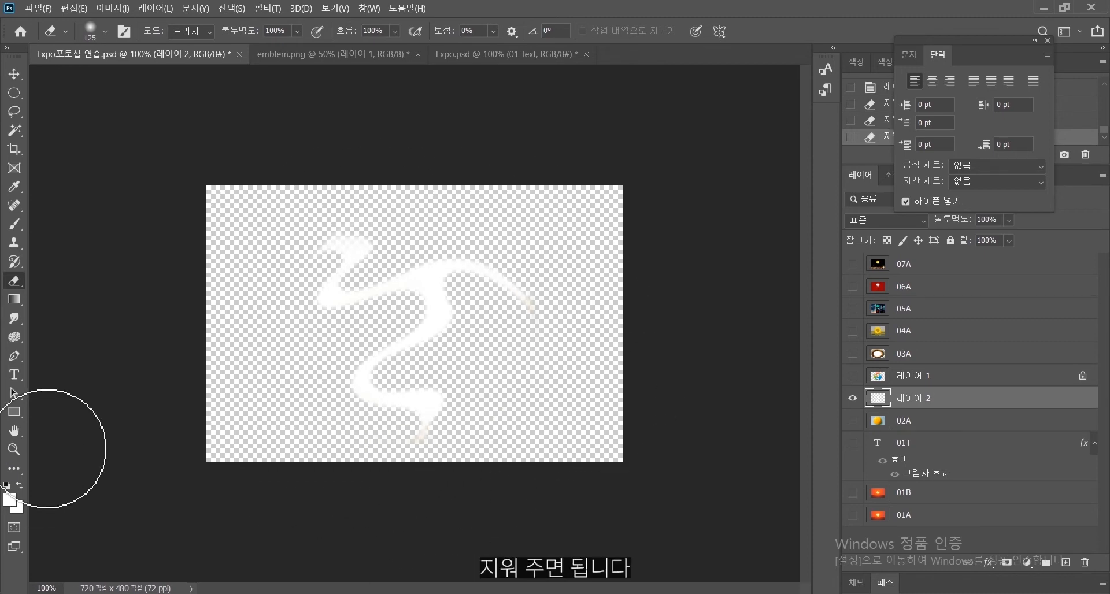
Show layer 02A, duplicate it beneath the white emblem line, and make 레이어 2 the active layer.
left_click(852, 421)
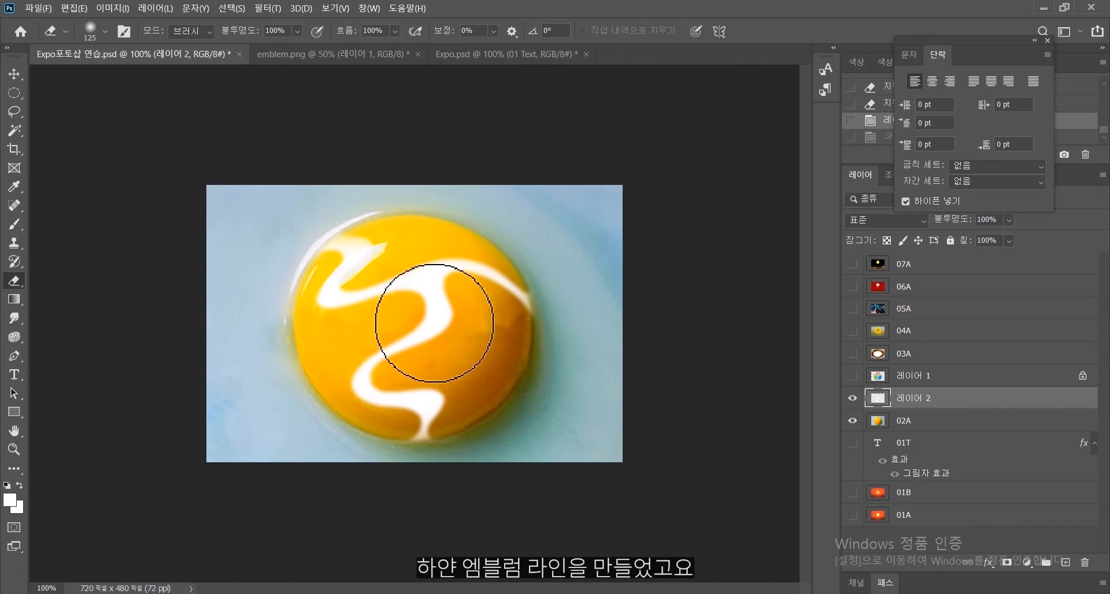
left_click(966, 424)
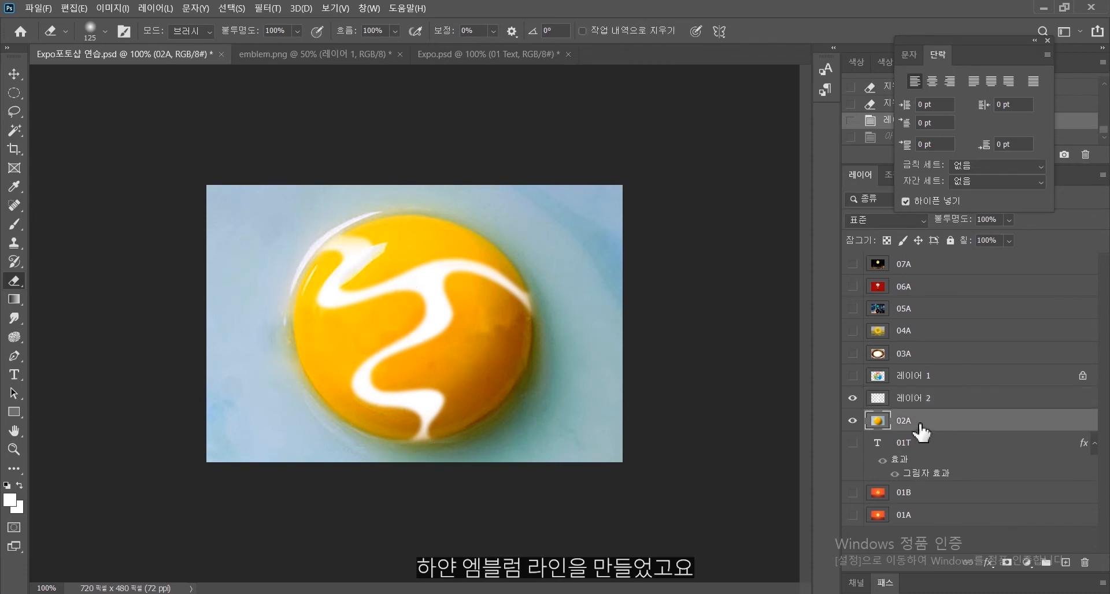
left_click_drag(1024, 431, 1065, 561)
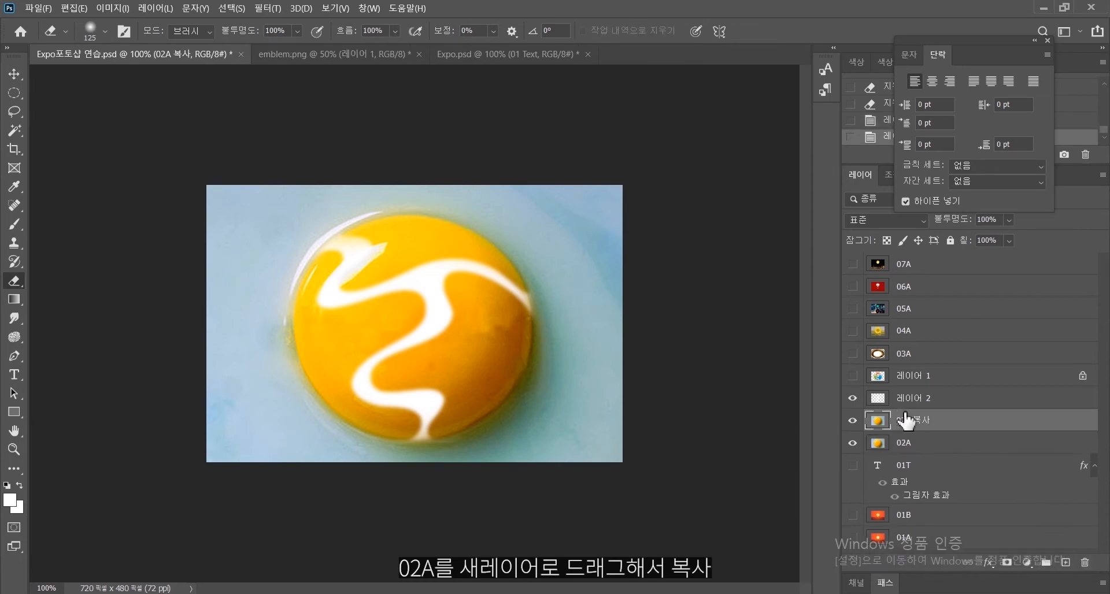
left_click(931, 402)
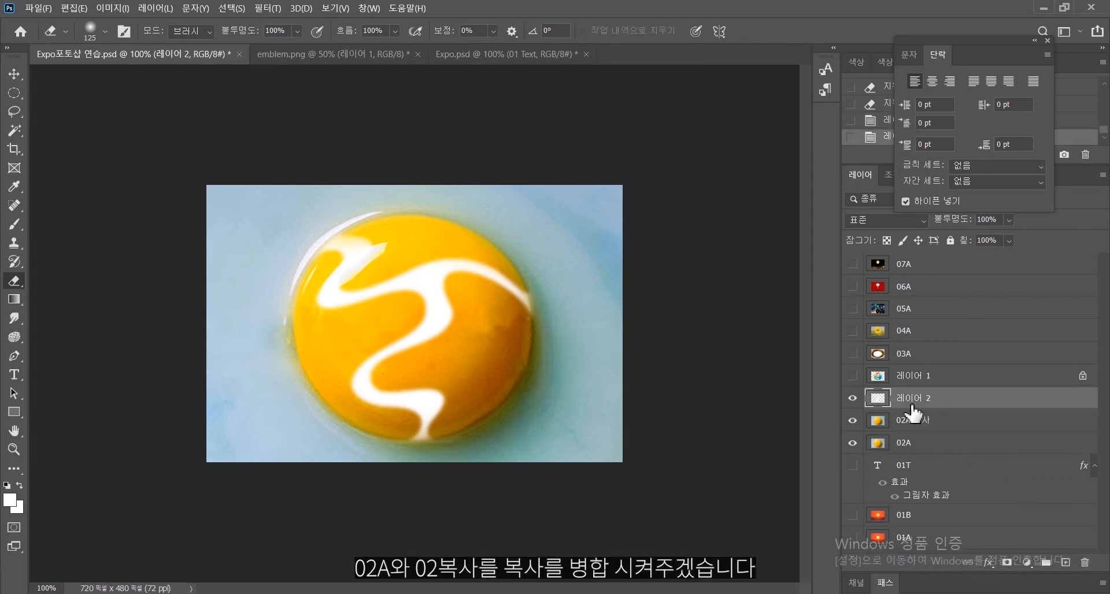
Merge the white emblem line on 레이어 2 down into 02A 복사 and rename the merged layer 02B.
left_click(853, 443)
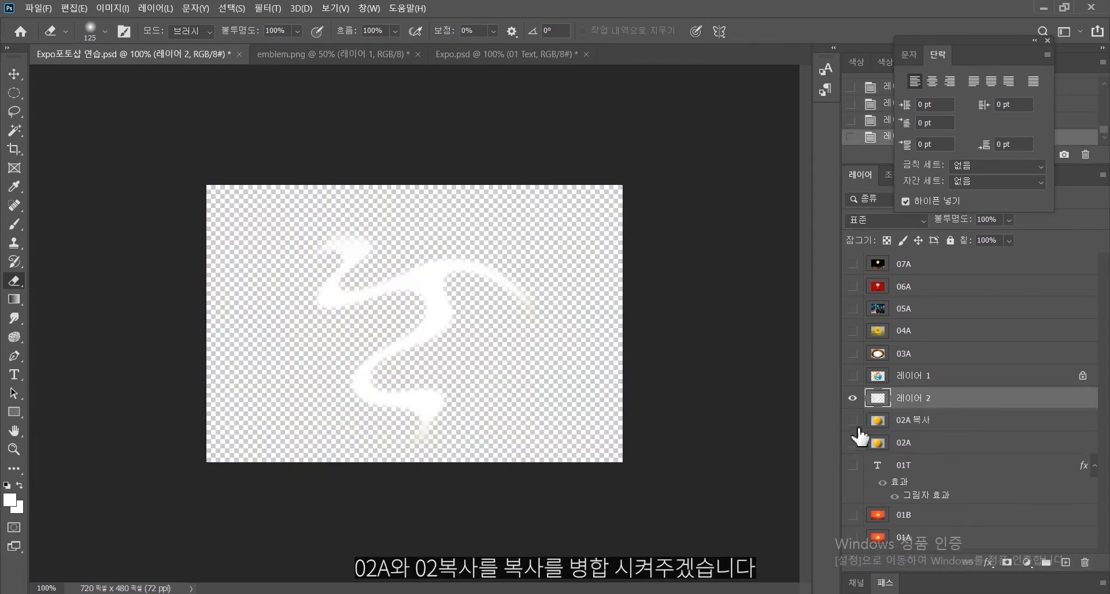
left_click(853, 442)
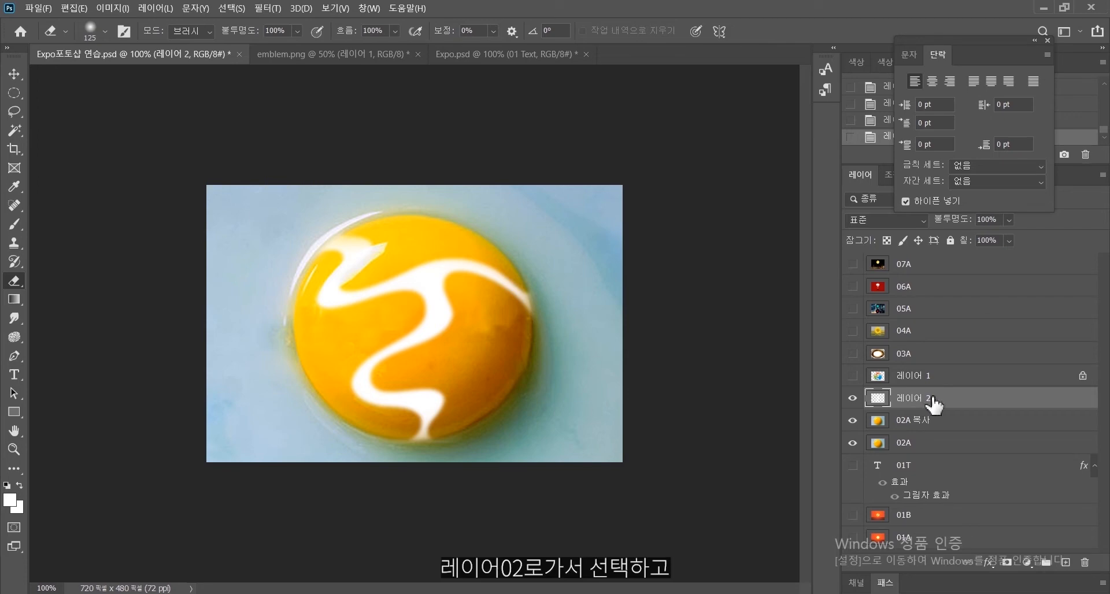
left_click(1102, 175)
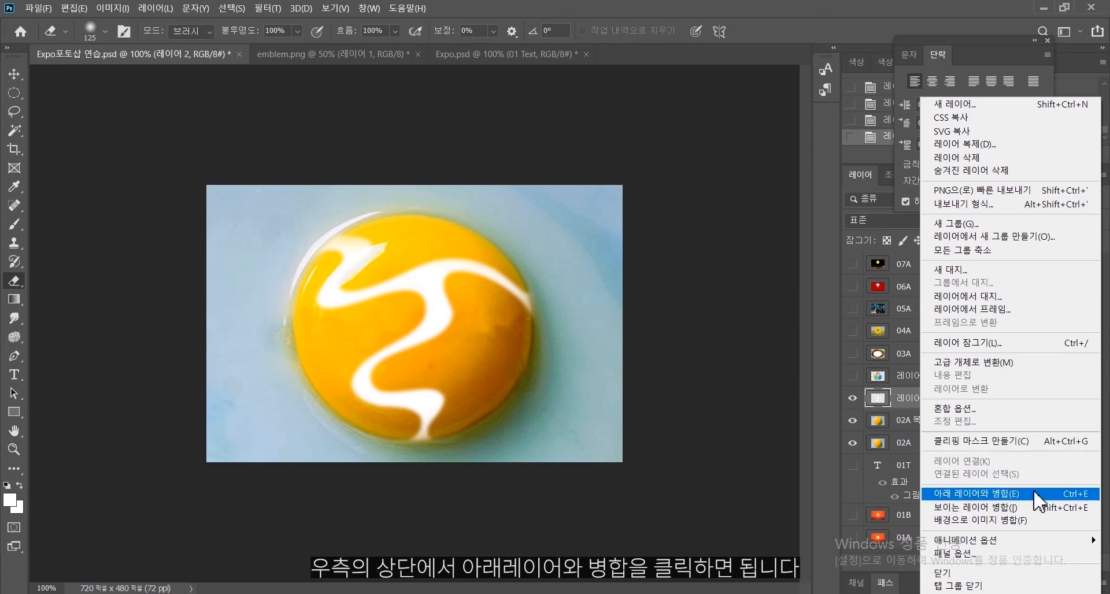
left_click(983, 494)
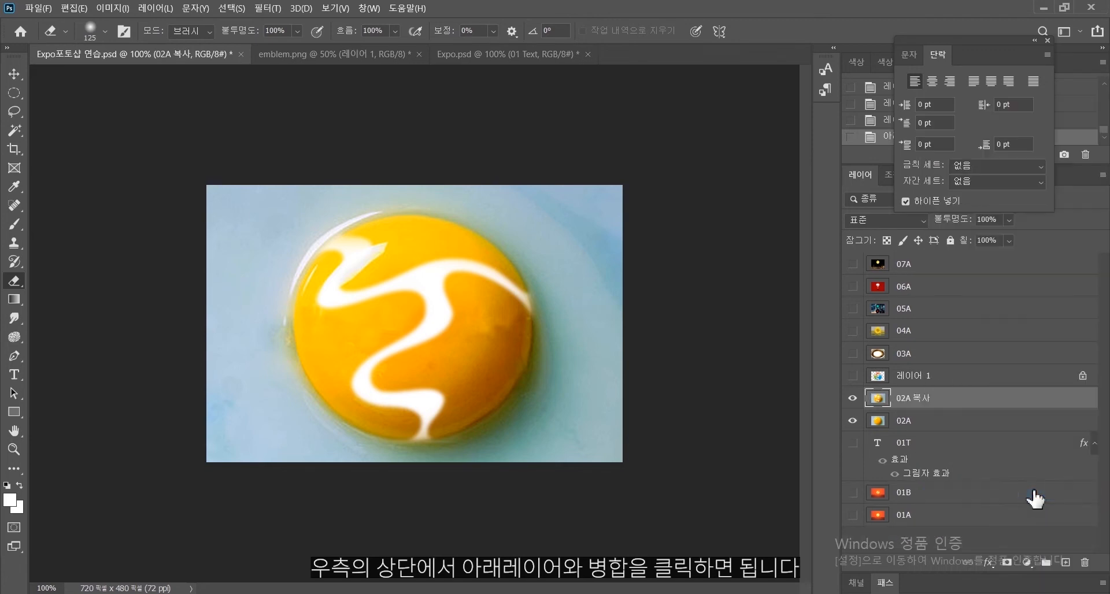
double_click(927, 399)
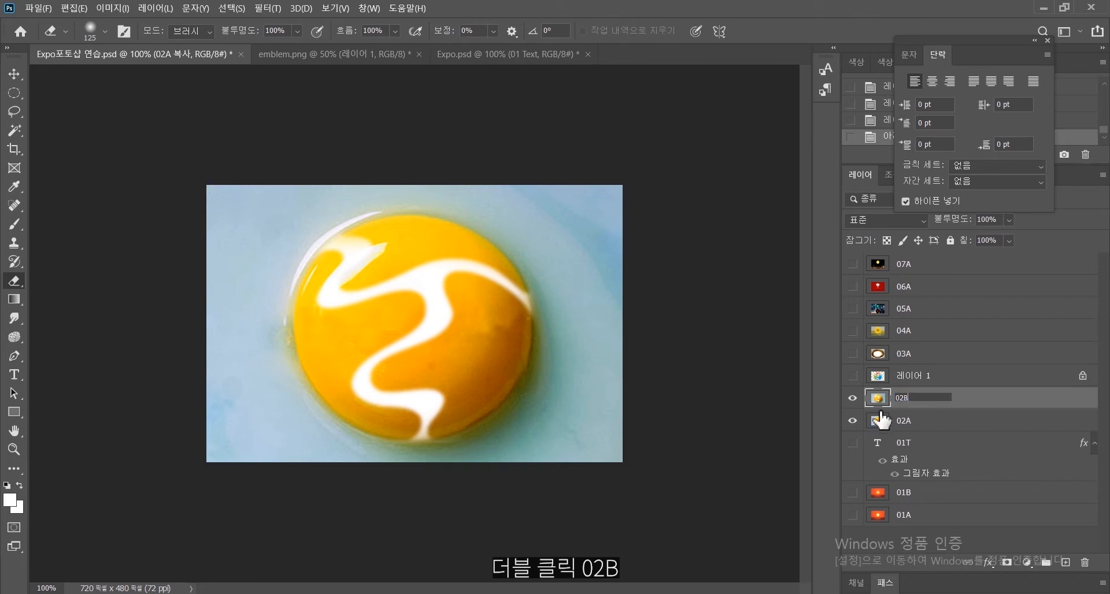
key("Return")
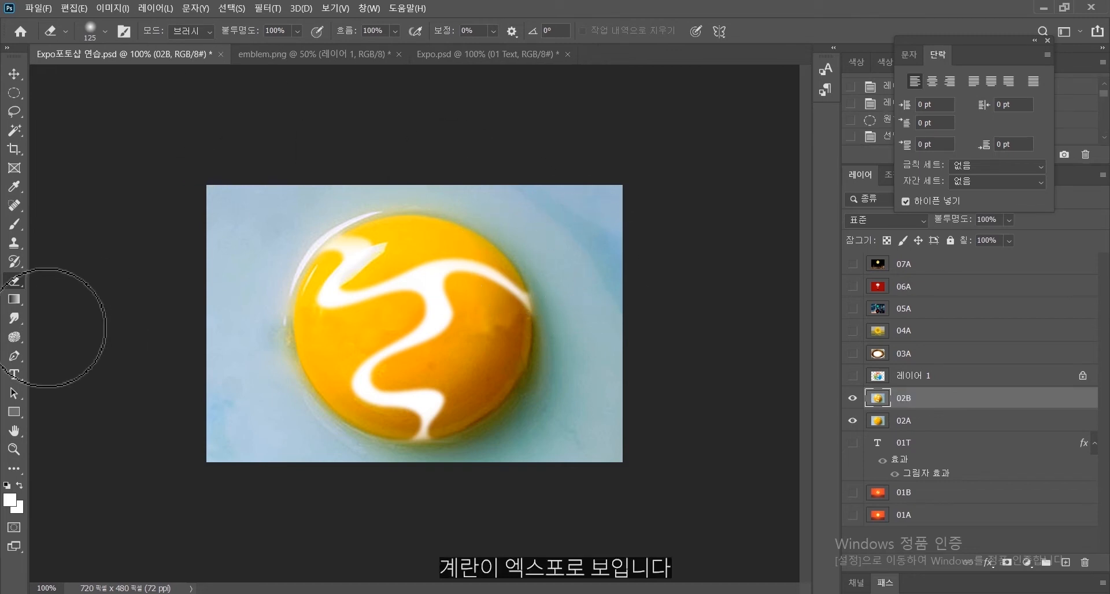
Add the white 30 pt text “계란이... EXPO로 보입니다.” above 02B and centre it over the egg yolk.
left_click(14, 375)
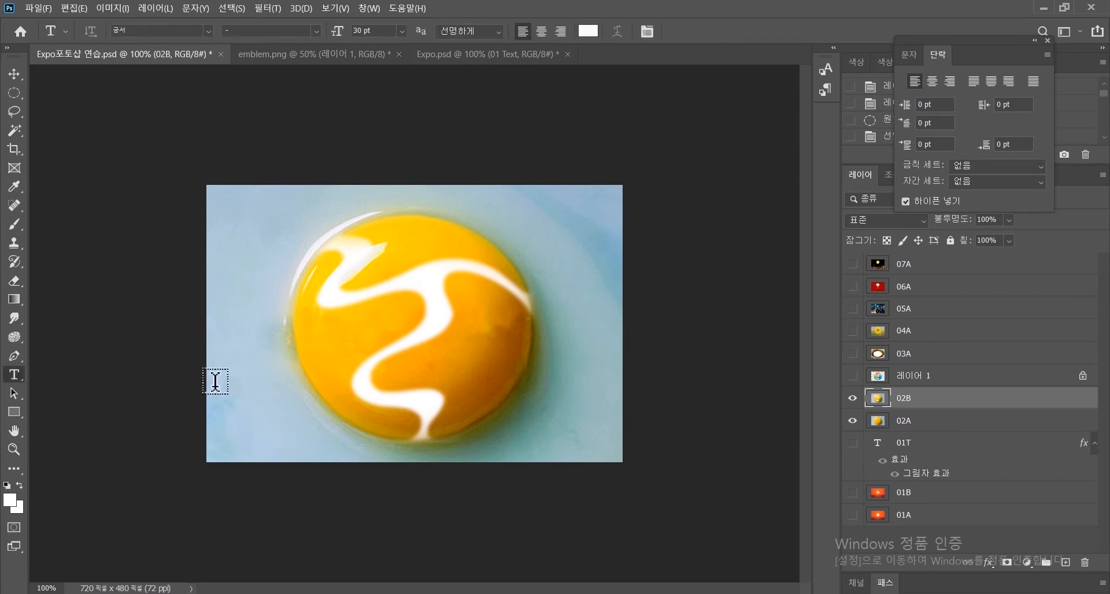
left_click(351, 325)
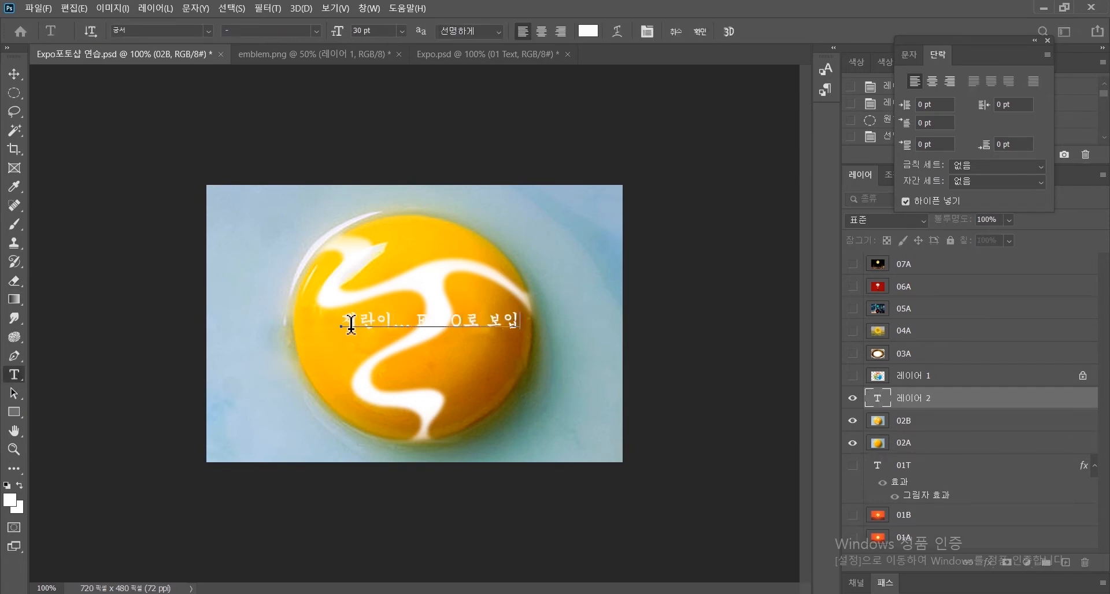
key("ctrl+a")
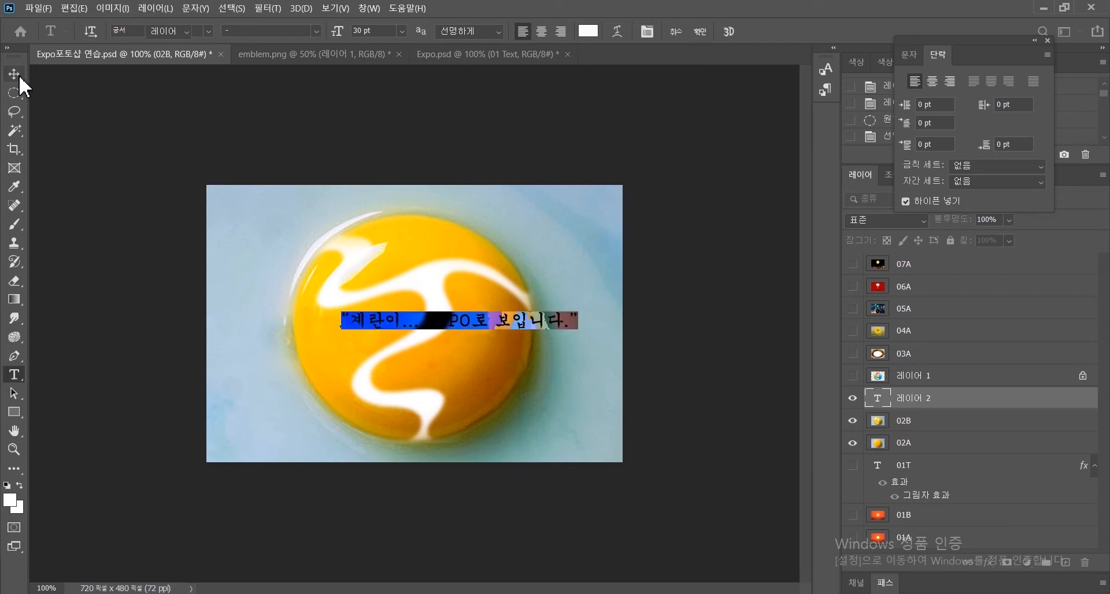
left_click(16, 75)
left_click_drag(459, 323, 418, 333)
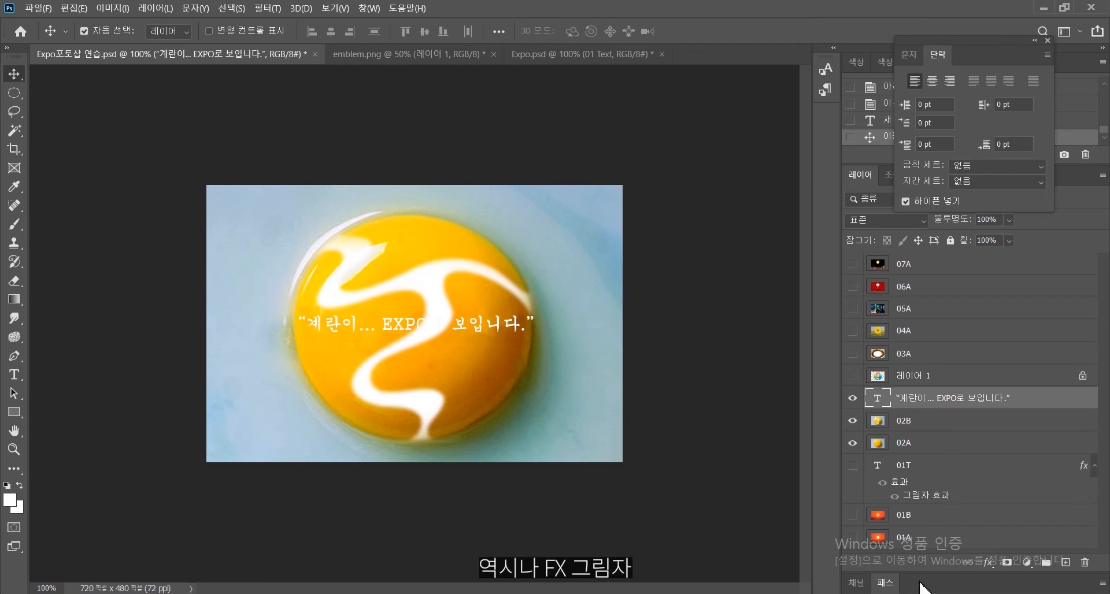
Apply a drop shadow with the preset settings to the egg caption and rename its layer 02T.
left_click(988, 562)
left_click(1008, 559)
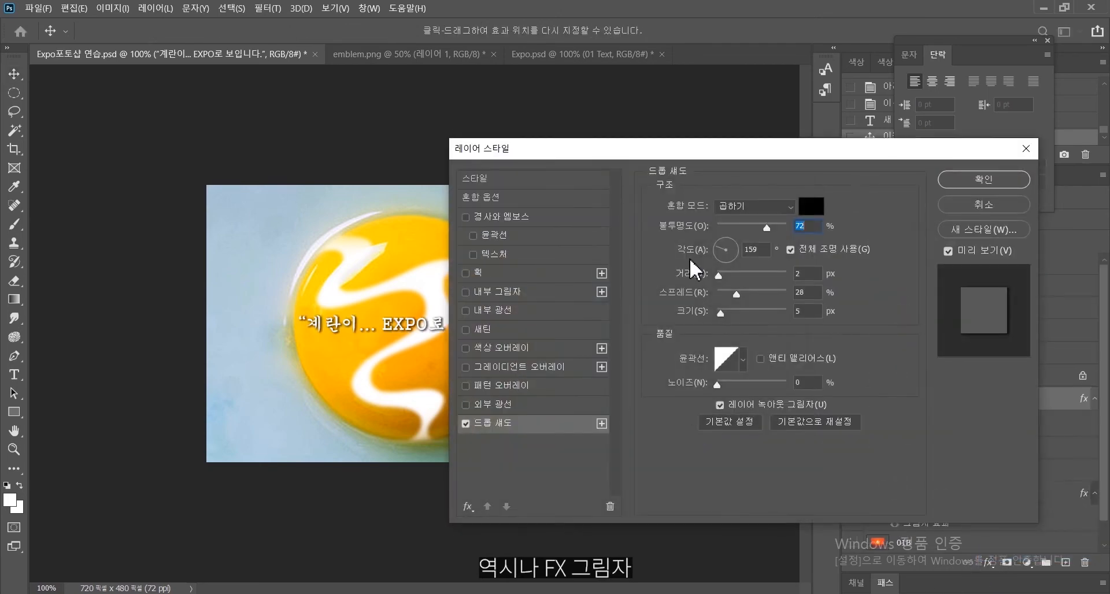
left_click(977, 182)
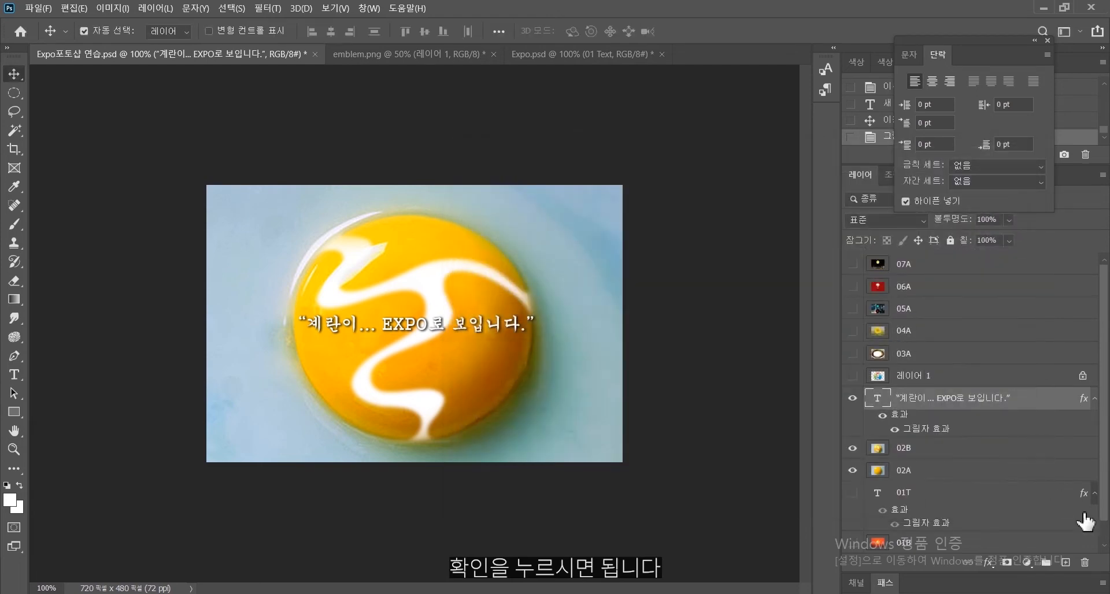
double_click(955, 399)
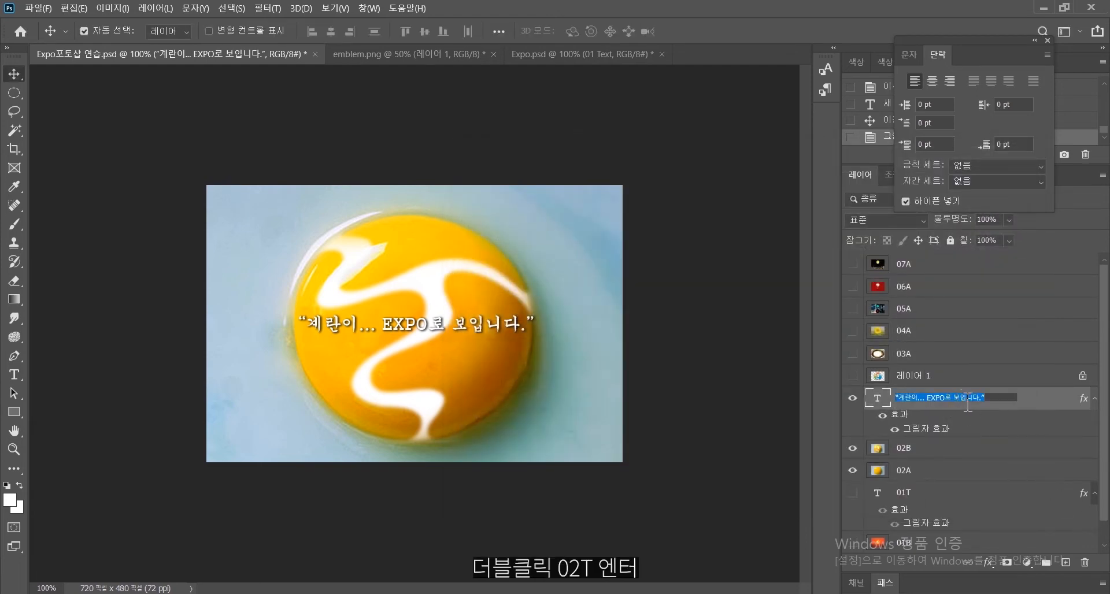
type("02T")
key("Return")
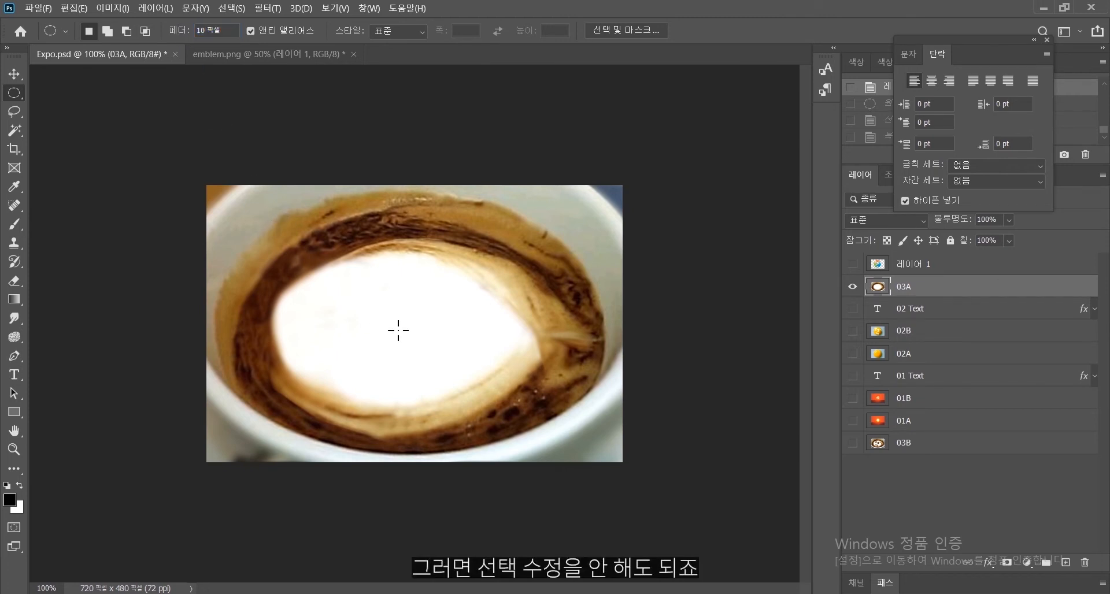
In Expo.psd, copy an elliptical area around 03A's white coffee foam, feathered 10 pixels, to a new layer and hide 03A.
left_click_drag(398, 331, 547, 233)
left_click_drag(405, 356, 414, 354)
right_click(410, 316)
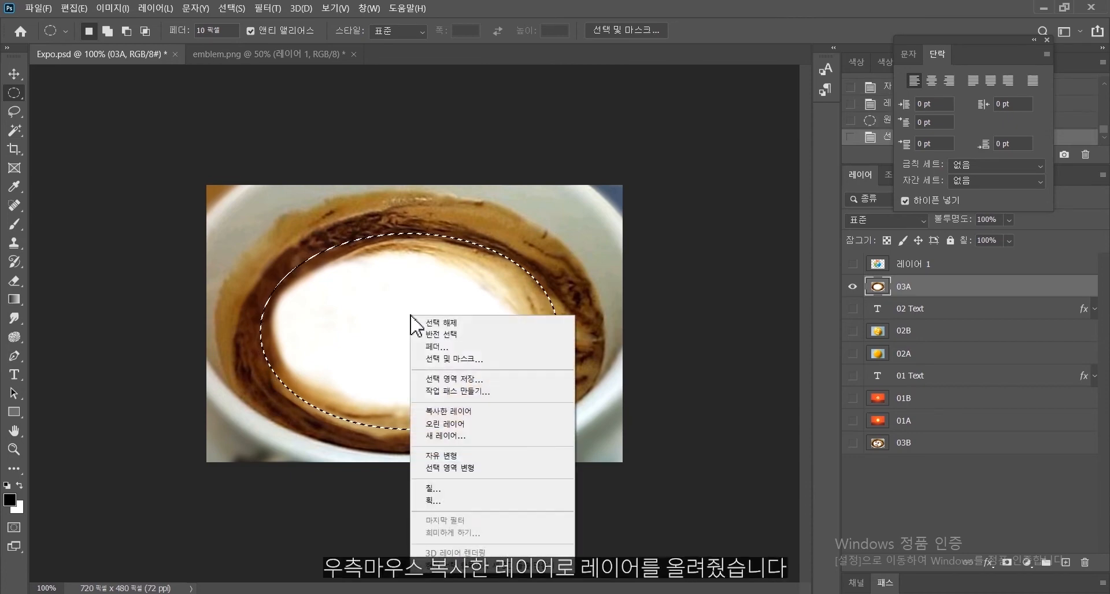
left_click(457, 414)
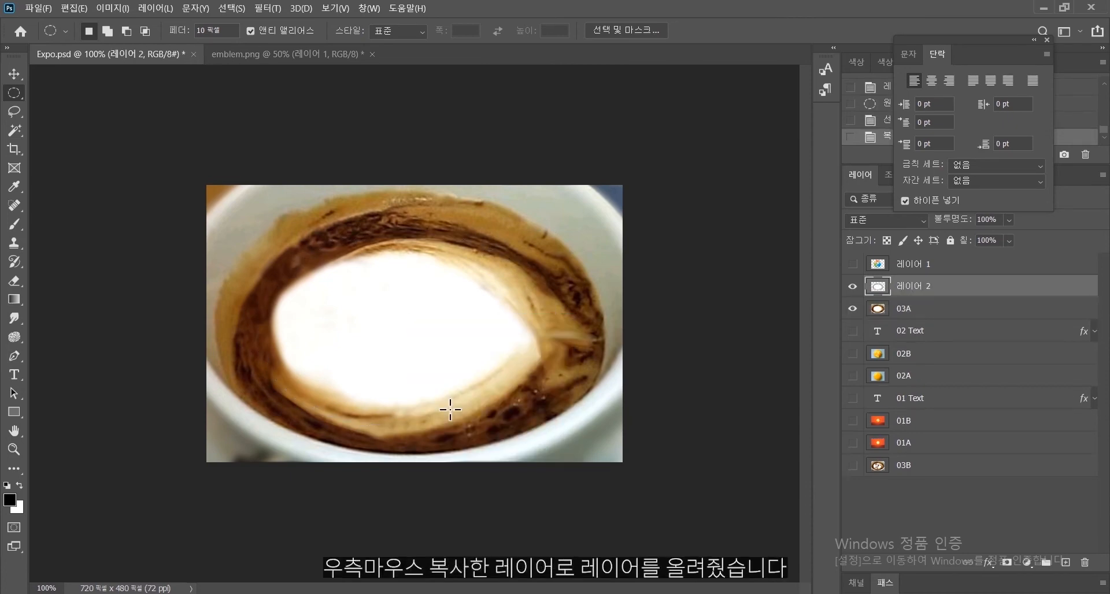
left_click(854, 312)
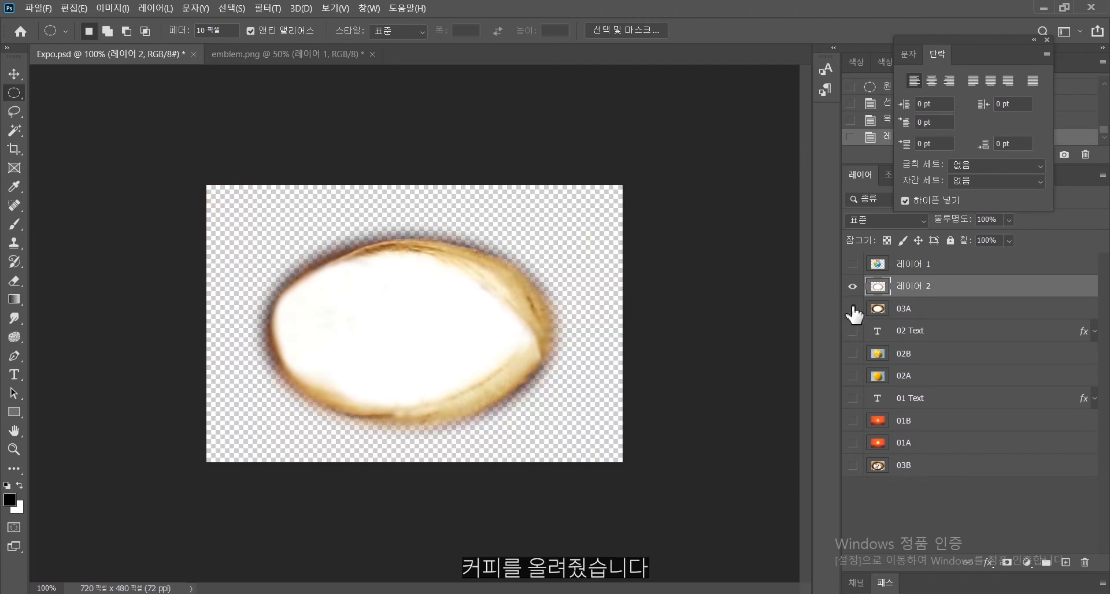
Show emblem layer 레이어 1 and stretch it non-proportionally to cover the coffee foam, about 129.55% wide and 89.36% high.
left_click(853, 264)
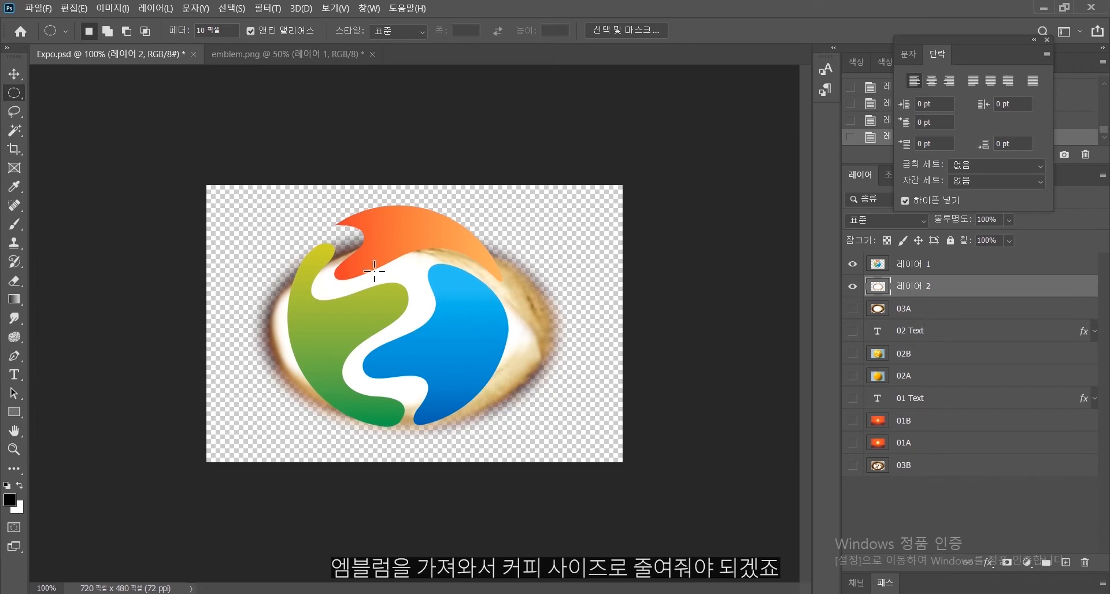
left_click(19, 70)
left_click(411, 221)
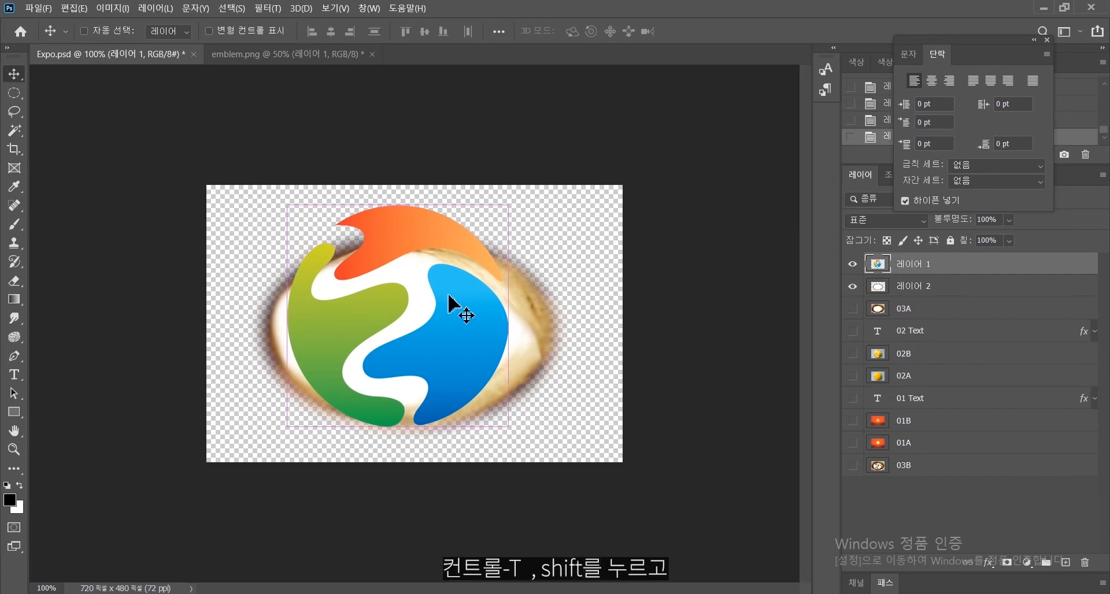
key("ctrl+t")
left_click_drag(404, 222, 407, 241)
left_click_drag(294, 337, 276, 334)
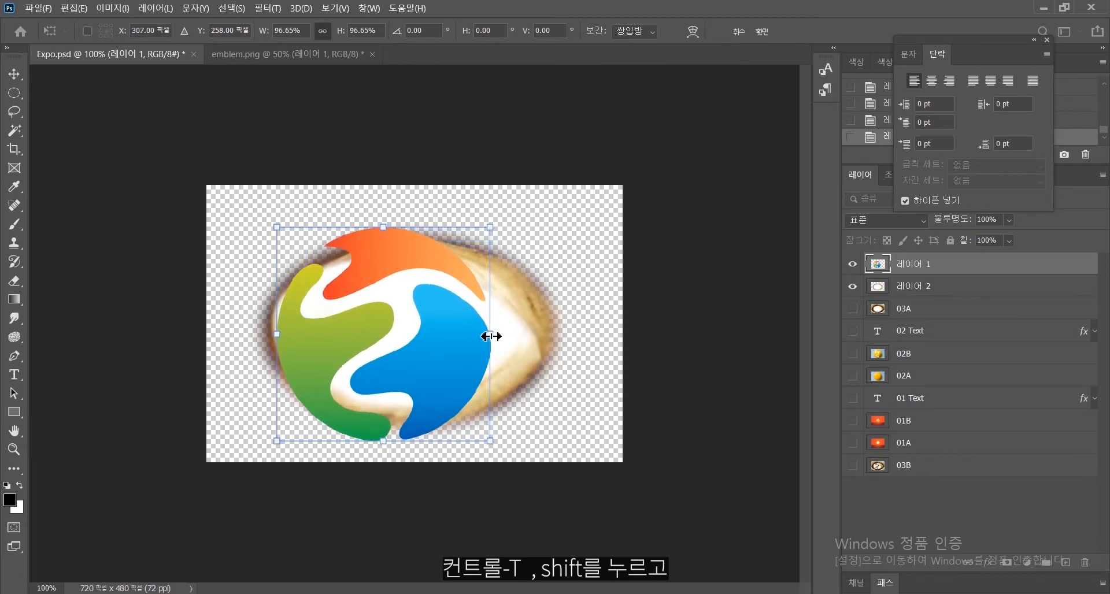
left_click_drag(490, 335, 555, 328)
left_click_drag(414, 441, 412, 428)
left_click_drag(277, 328, 267, 326)
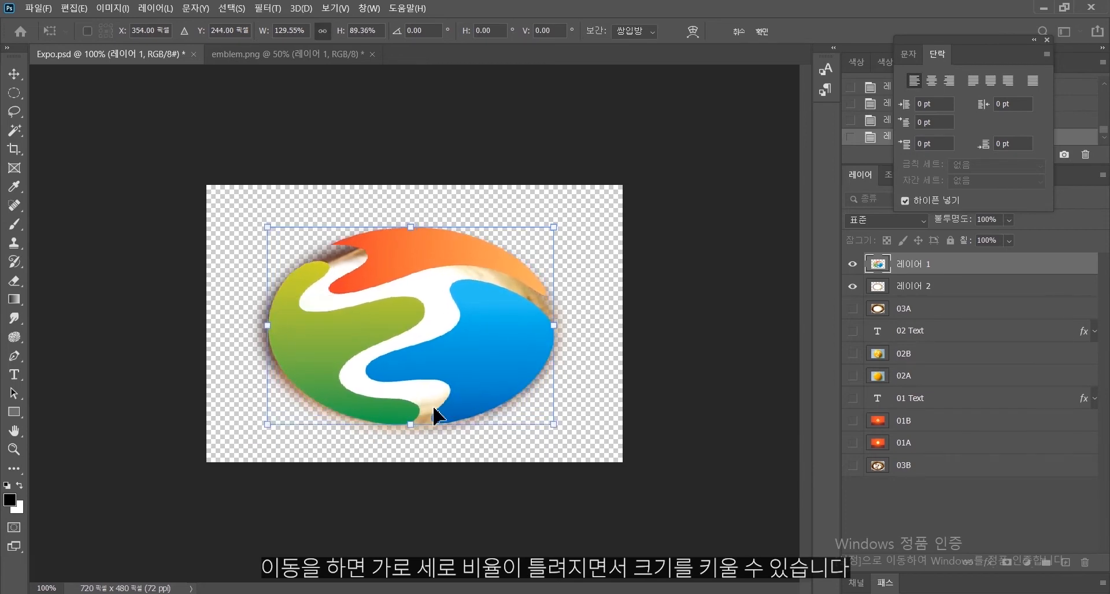
double_click(472, 380)
Distort the emblem by pulling its upper corners inward and its lower corners slightly outward to follow the foam's outline.
left_click(74, 8)
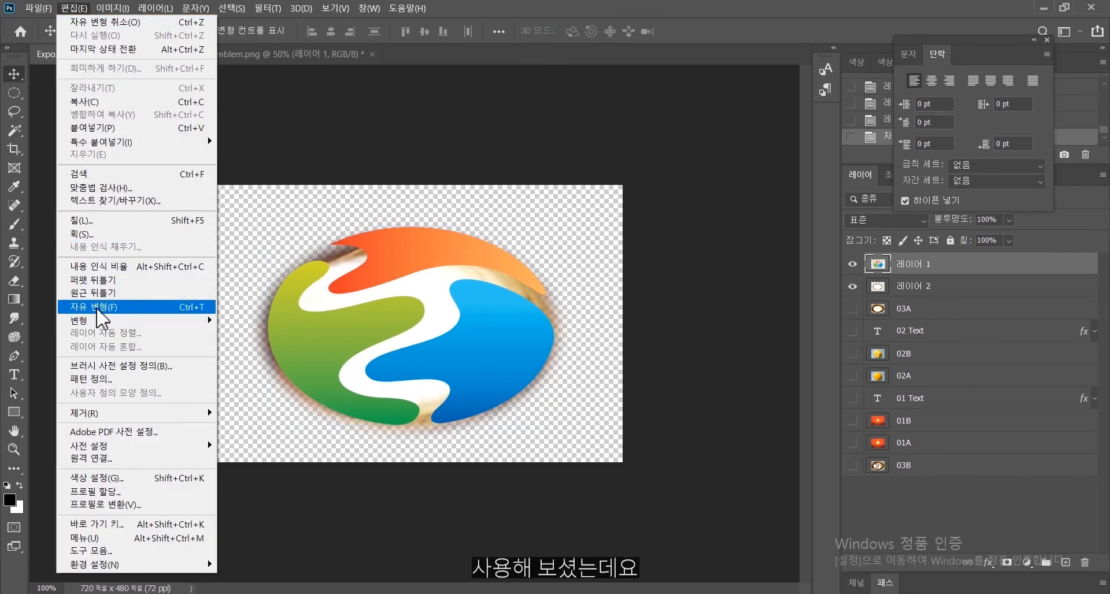
mouse_move(100, 324)
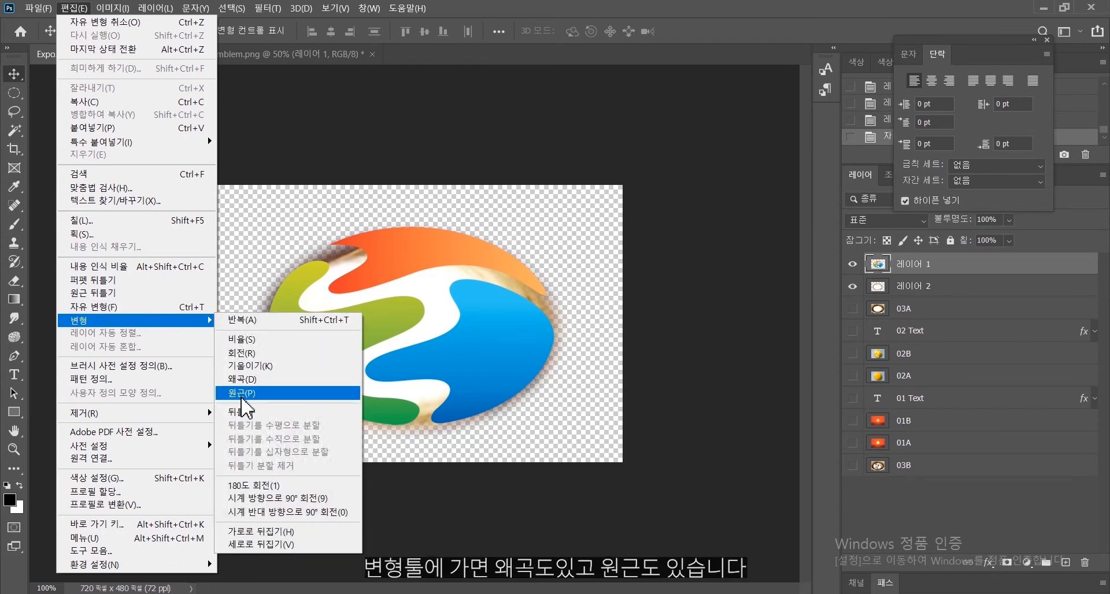
left_click(239, 380)
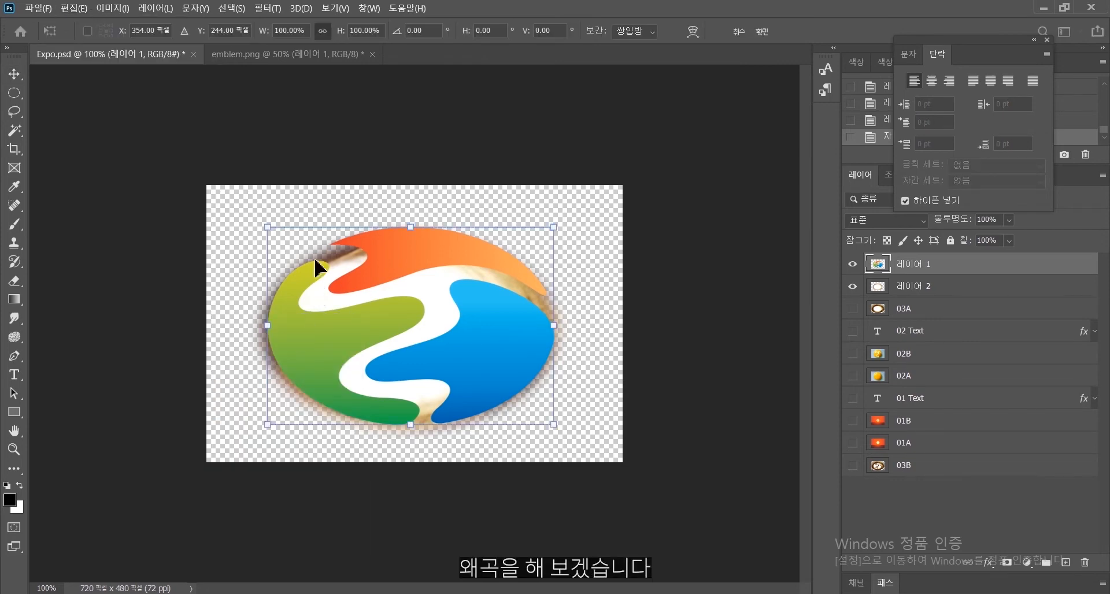
left_click_drag(268, 228, 286, 230)
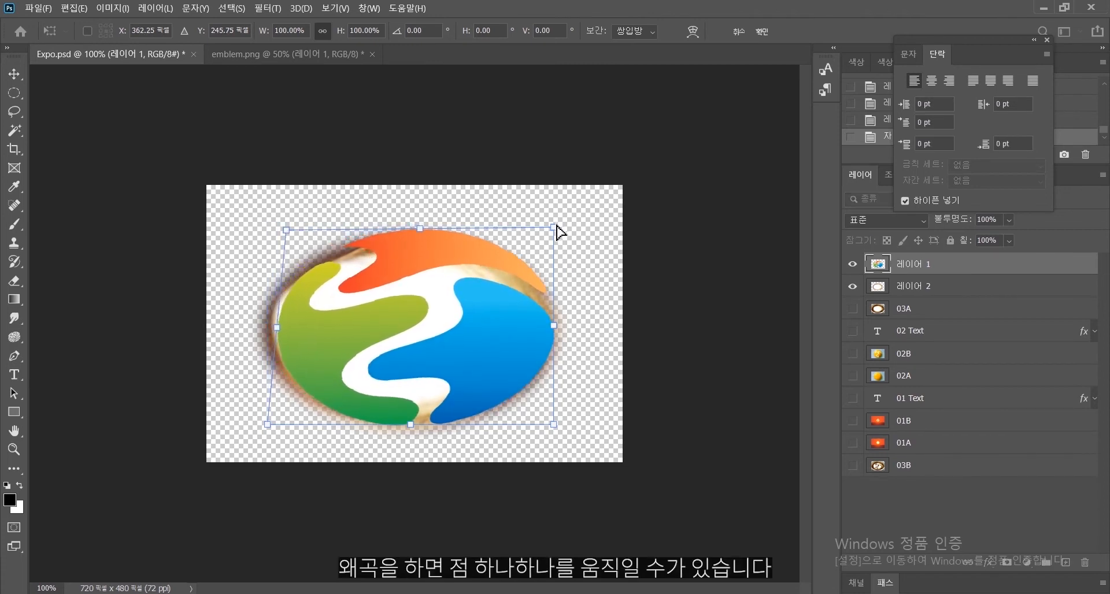
left_click_drag(555, 227, 534, 244)
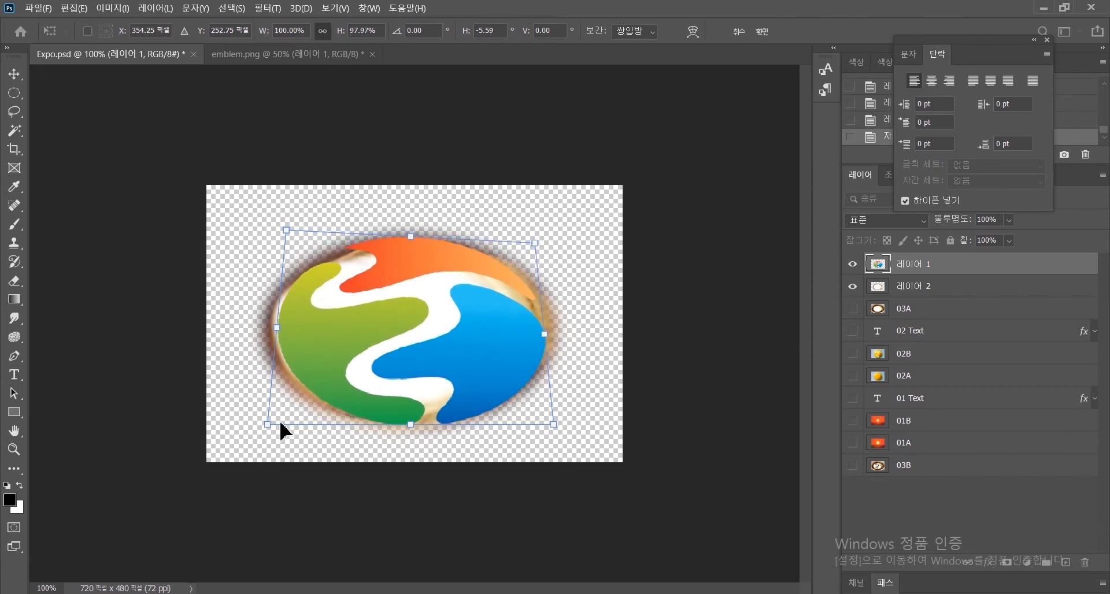
left_click_drag(268, 425, 258, 429)
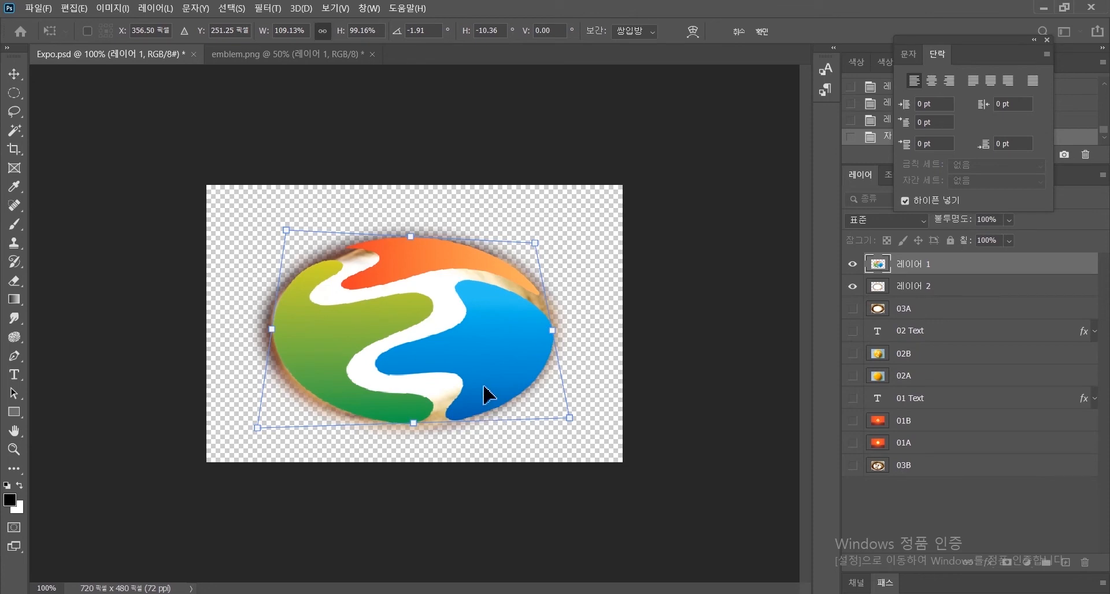
key("Return")
Apply a perspective transform to the emblem, narrowing its upper edge and widening its lower edge, and fit it over the foam.
left_click(74, 9)
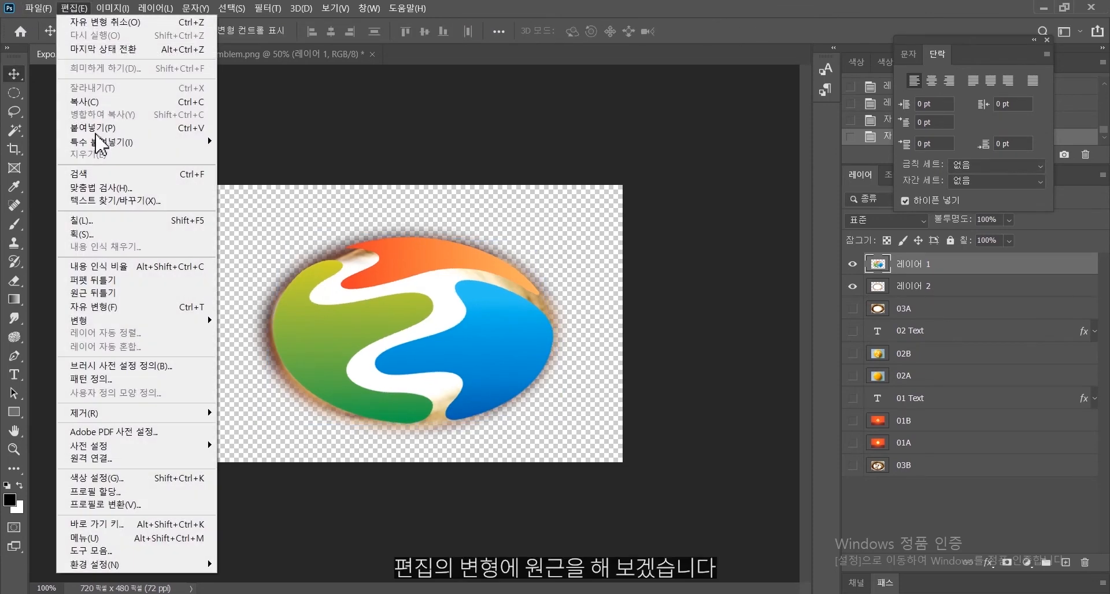
mouse_move(208, 321)
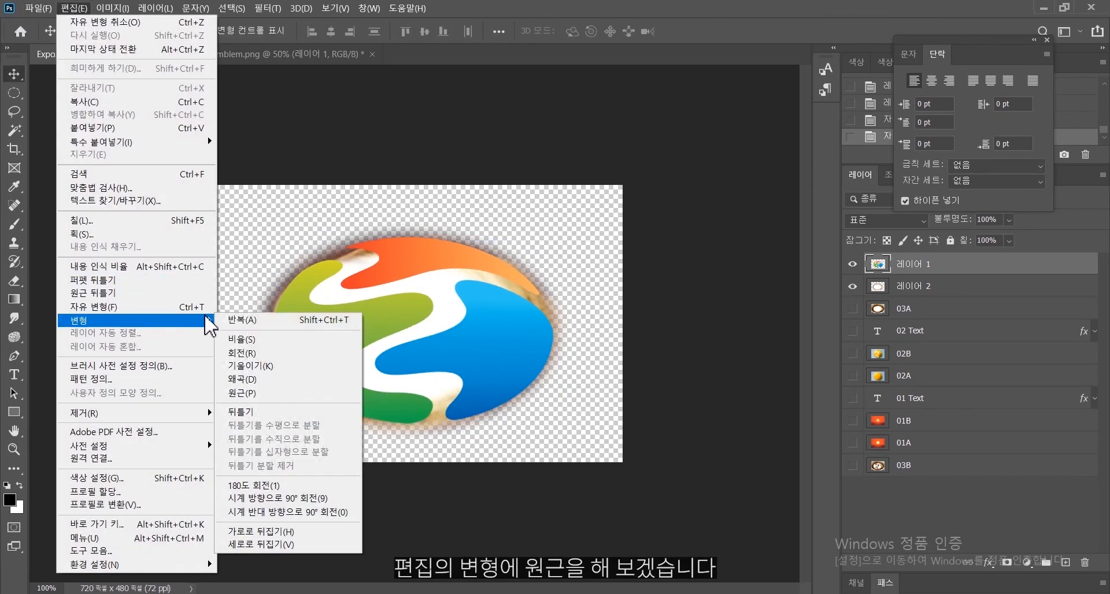
left_click(266, 393)
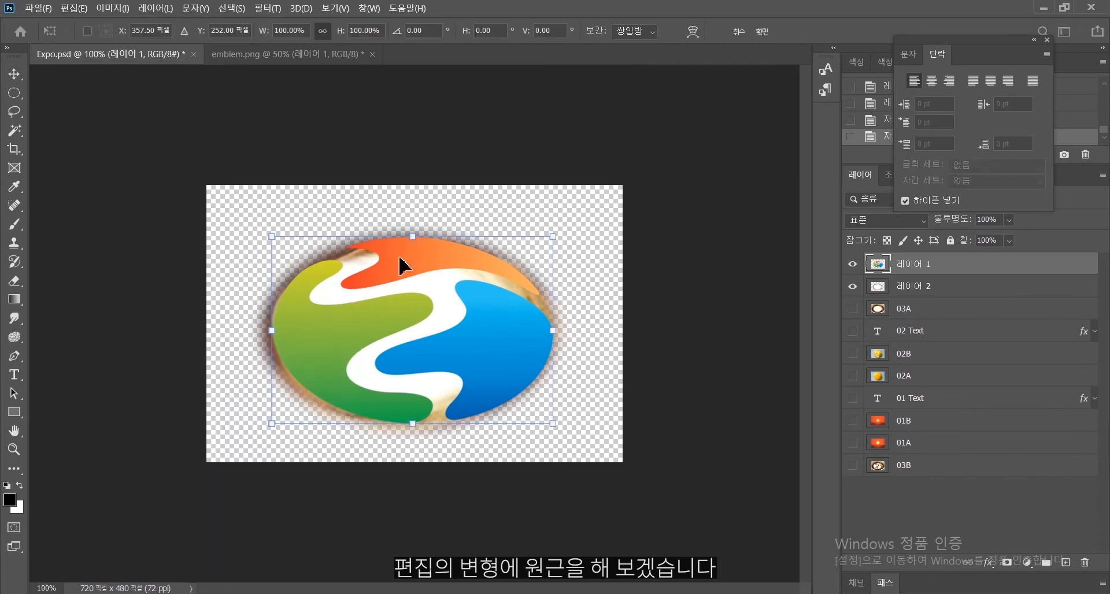
left_click_drag(271, 424, 220, 422)
left_click_drag(272, 237, 299, 236)
mouse_move(221, 426)
left_mouse_down()
mouse_move(188, 426)
mouse_move(259, 423)
mouse_move(218, 431)
mouse_move(256, 426)
mouse_move(229, 428)
left_mouse_up()
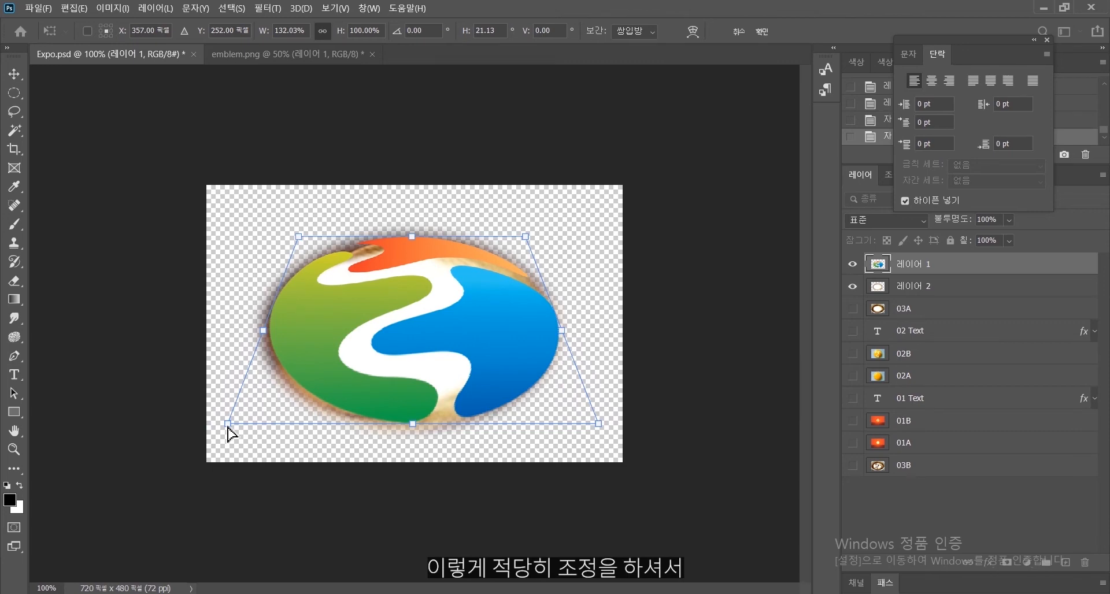
double_click(310, 368)
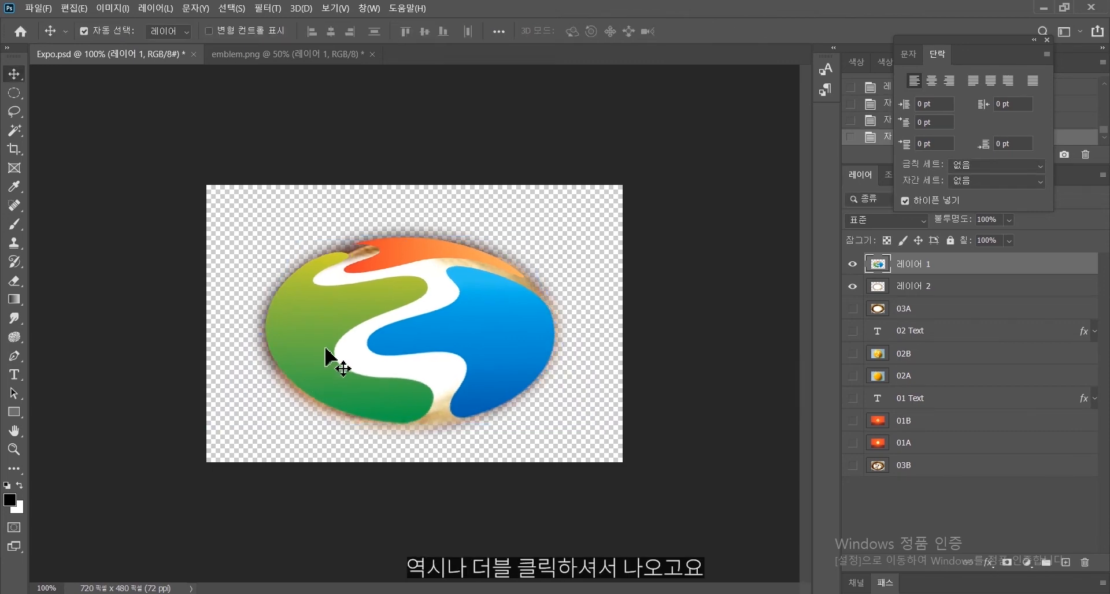
Load the outline of the emblem on 레이어 1 as a selection and expand it by 2 pixels.
left_click(853, 285)
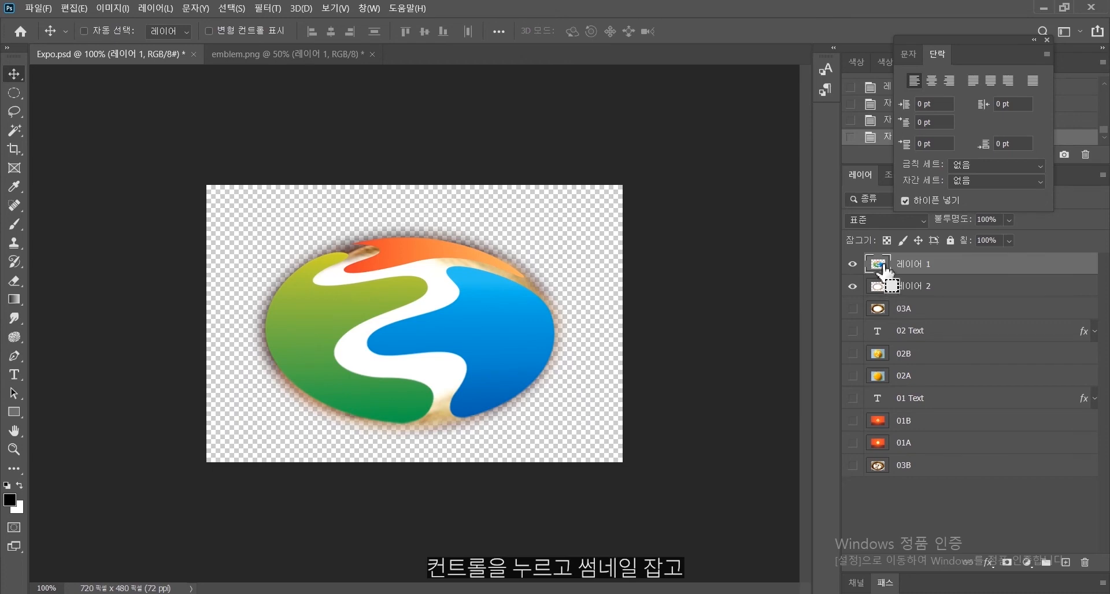
left_click(883, 268, "ctrl")
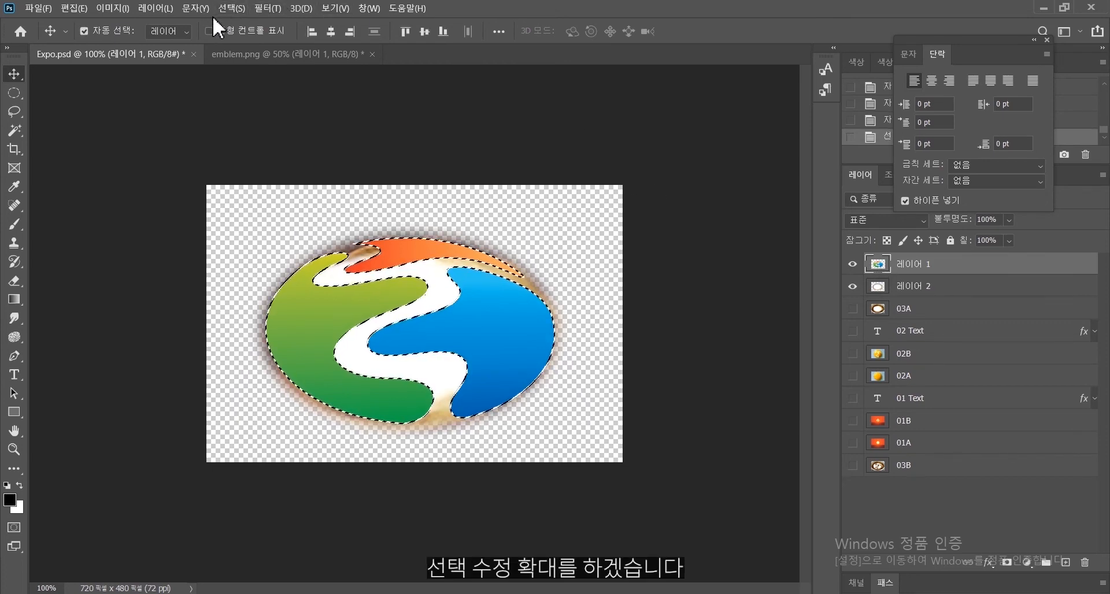
left_click(231, 7)
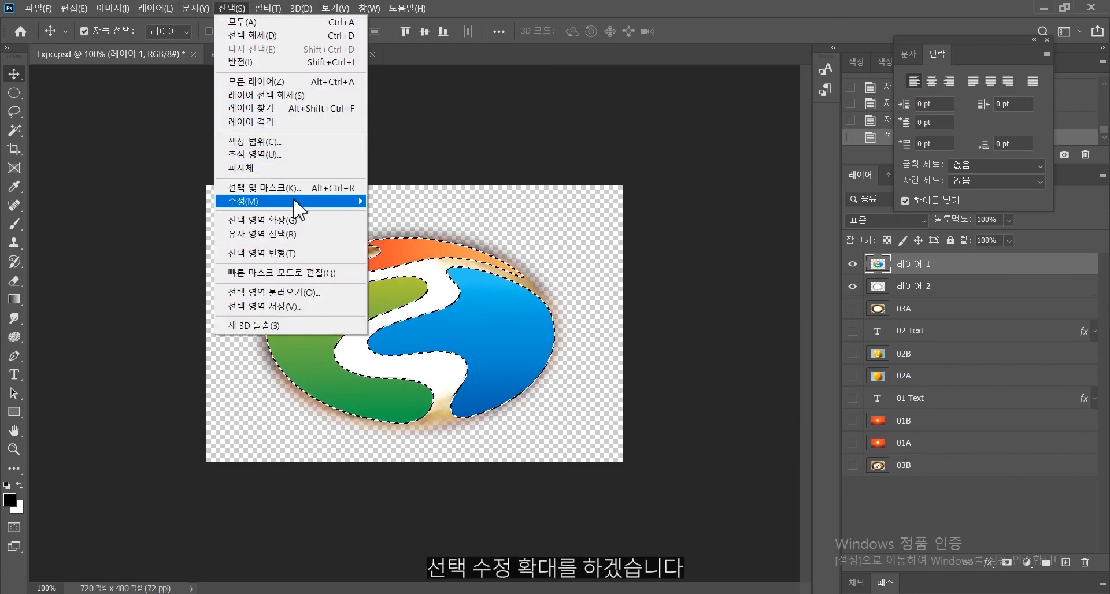
mouse_move(296, 202)
left_click(417, 229)
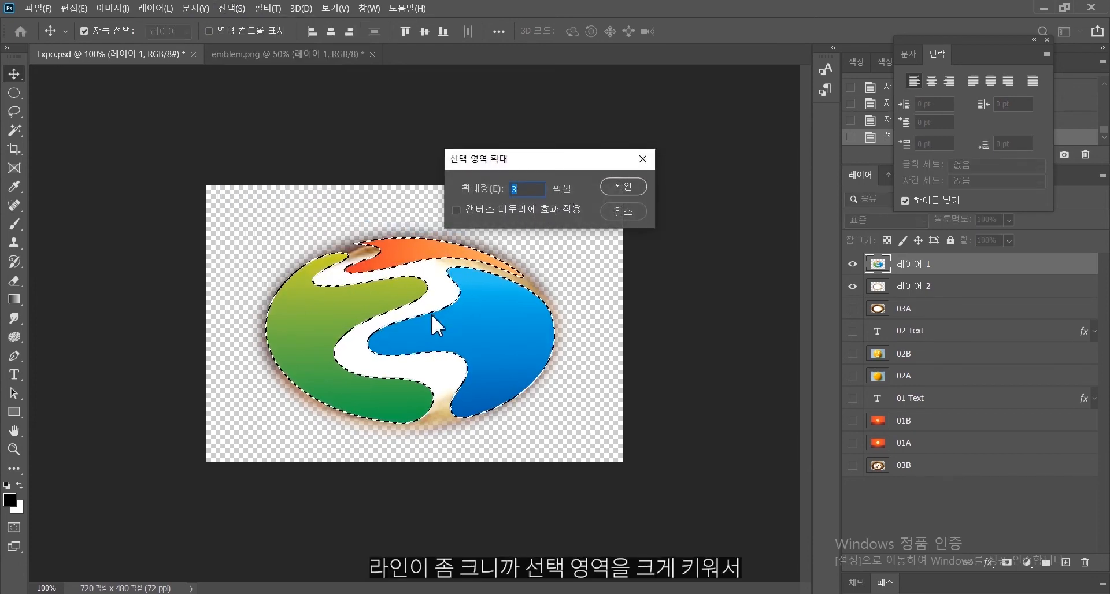
left_click(617, 189)
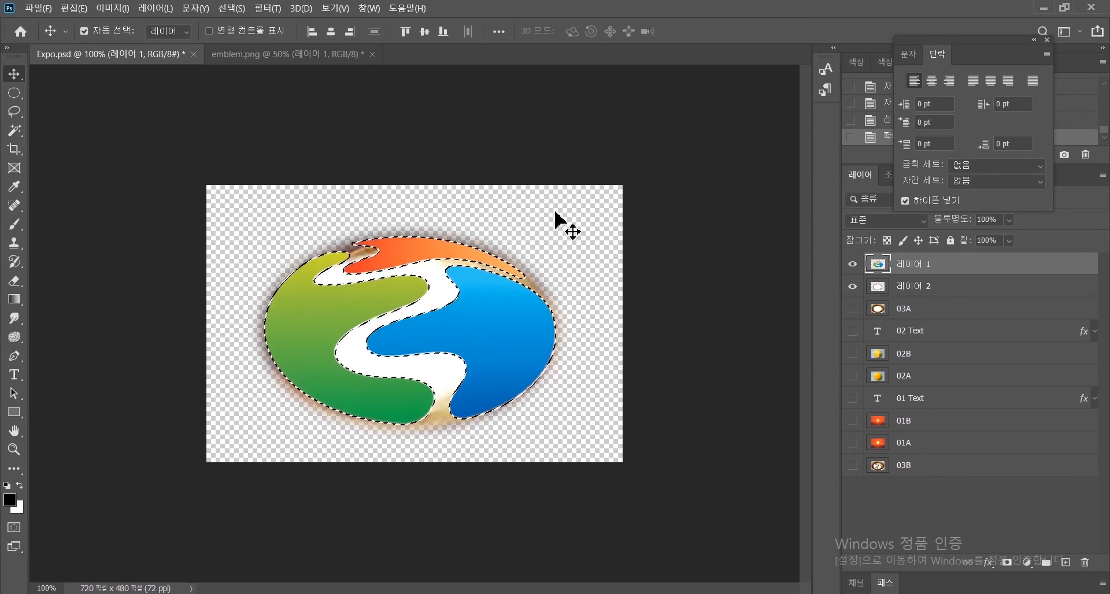
Expand the emblem selection once more by 2 pixels to thin the gap between its shapes.
left_click(232, 8)
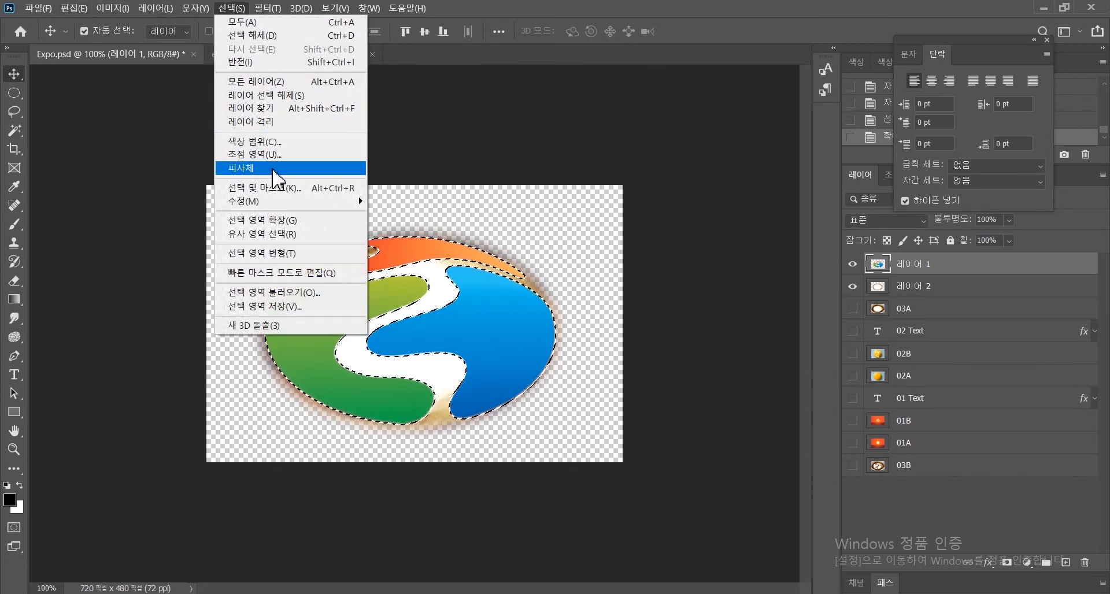
mouse_move(289, 201)
left_click(424, 226)
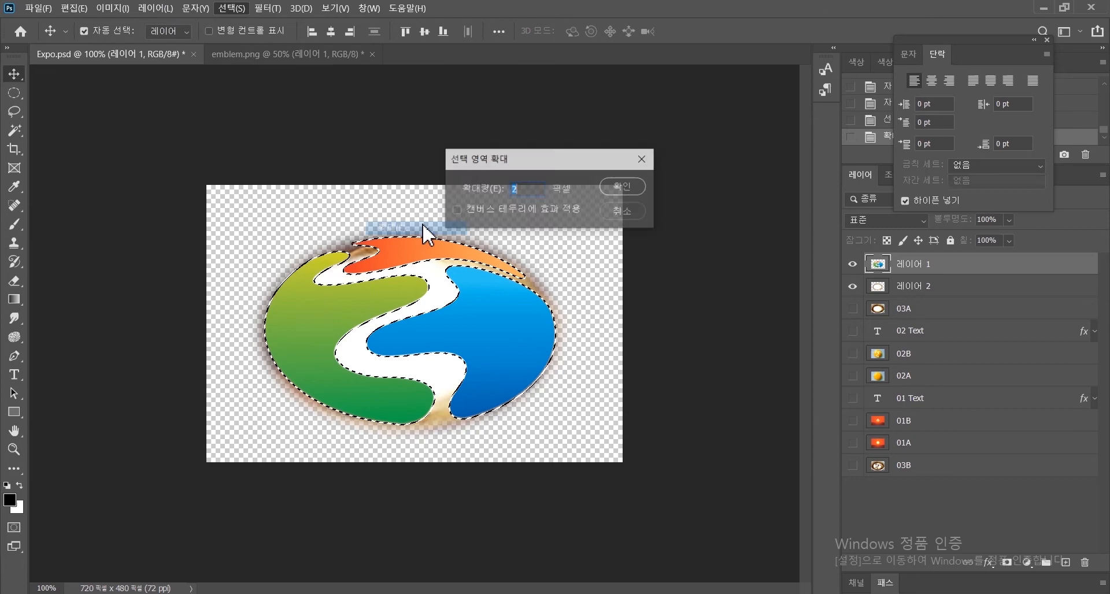
left_click(629, 185)
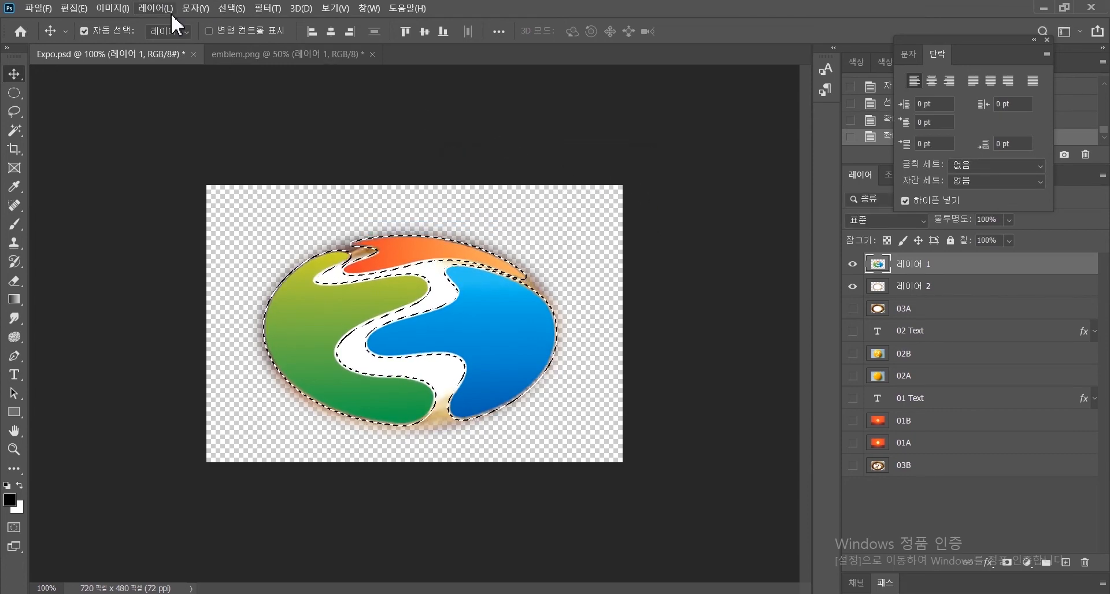
Feather the emblem selection by 3 px, delete that area from 레이어 2, hide 레이어 1 and deselect.
left_click(231, 8)
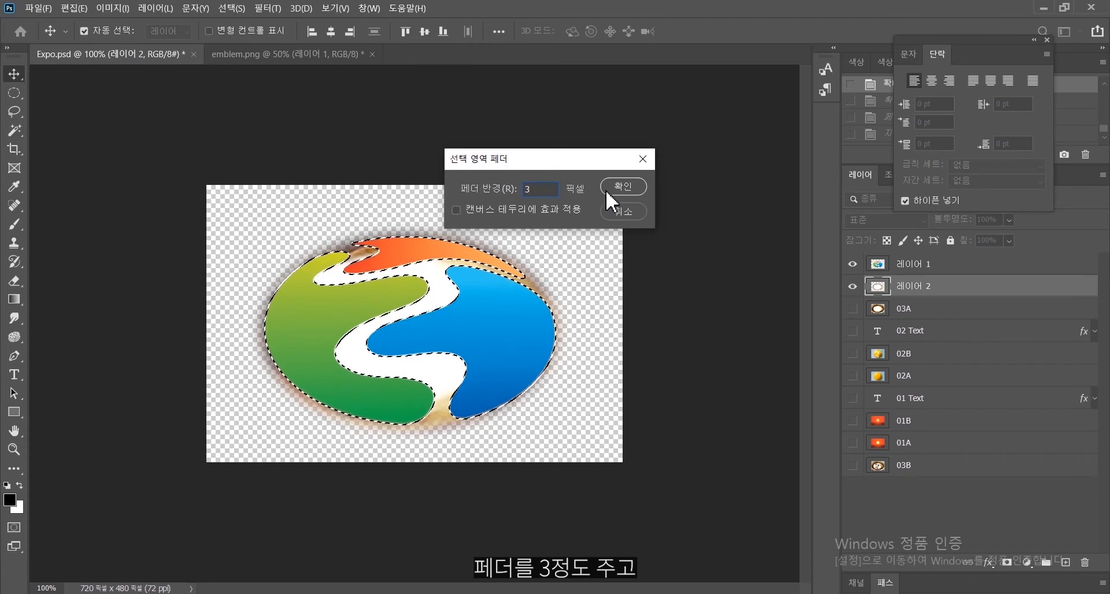
left_click(628, 183)
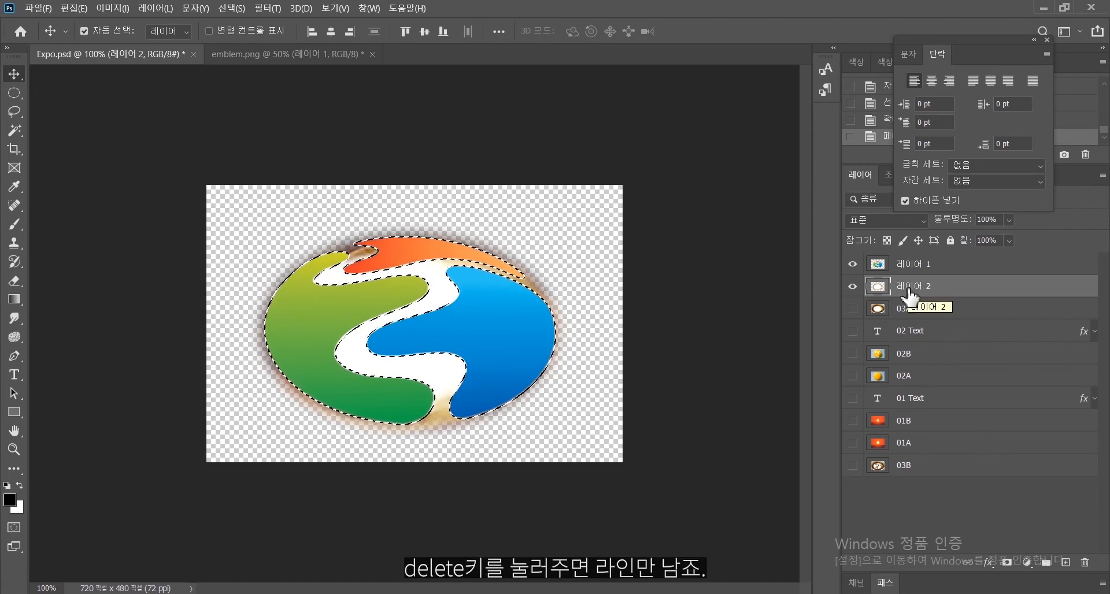
key("Delete")
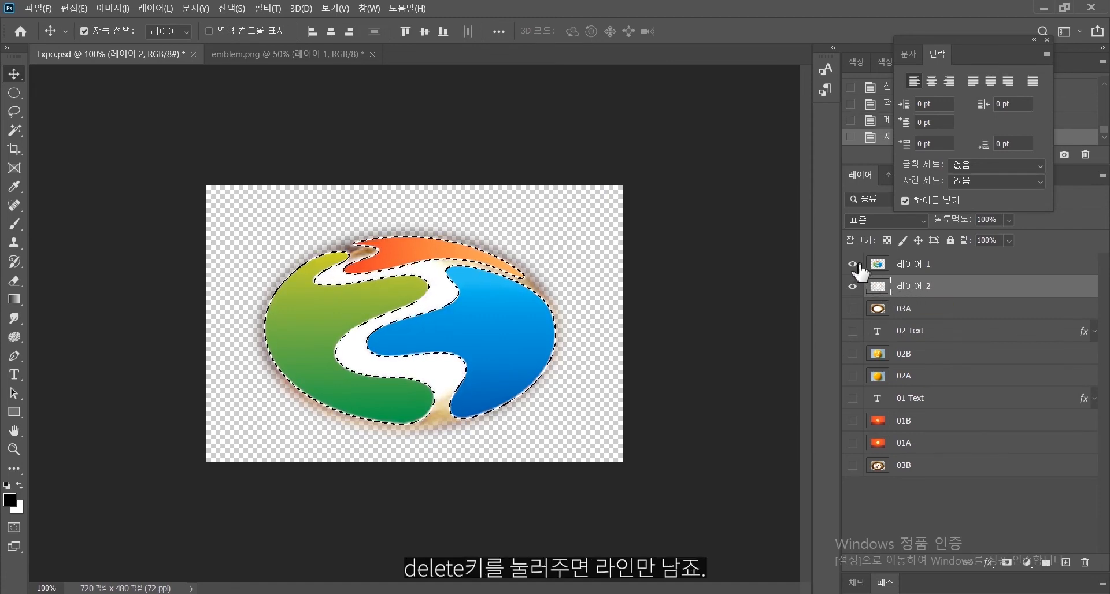
left_click(852, 264)
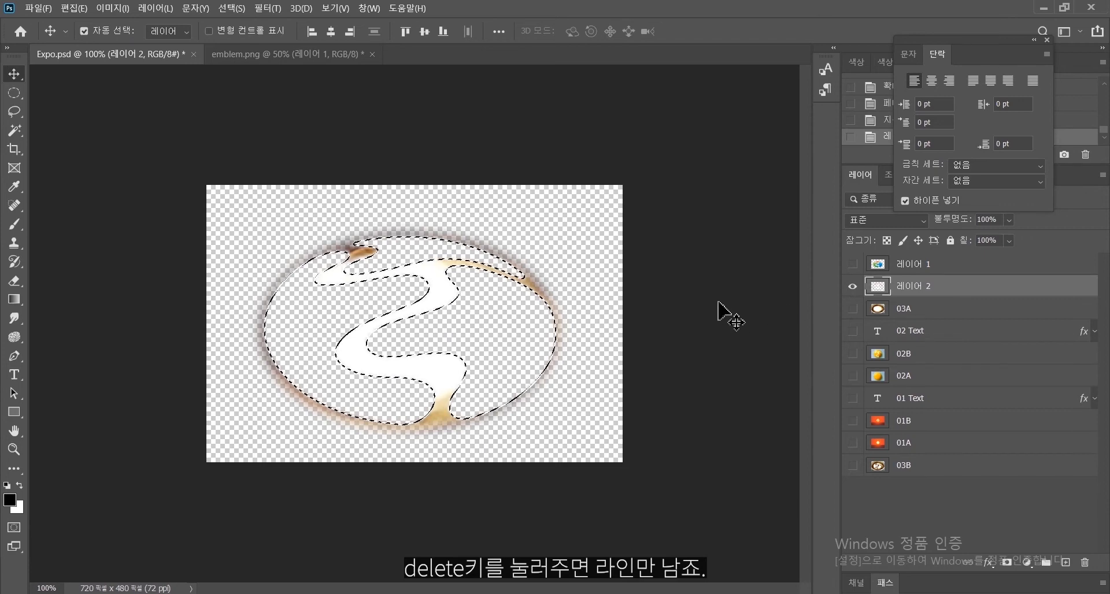
key("ctrl+d")
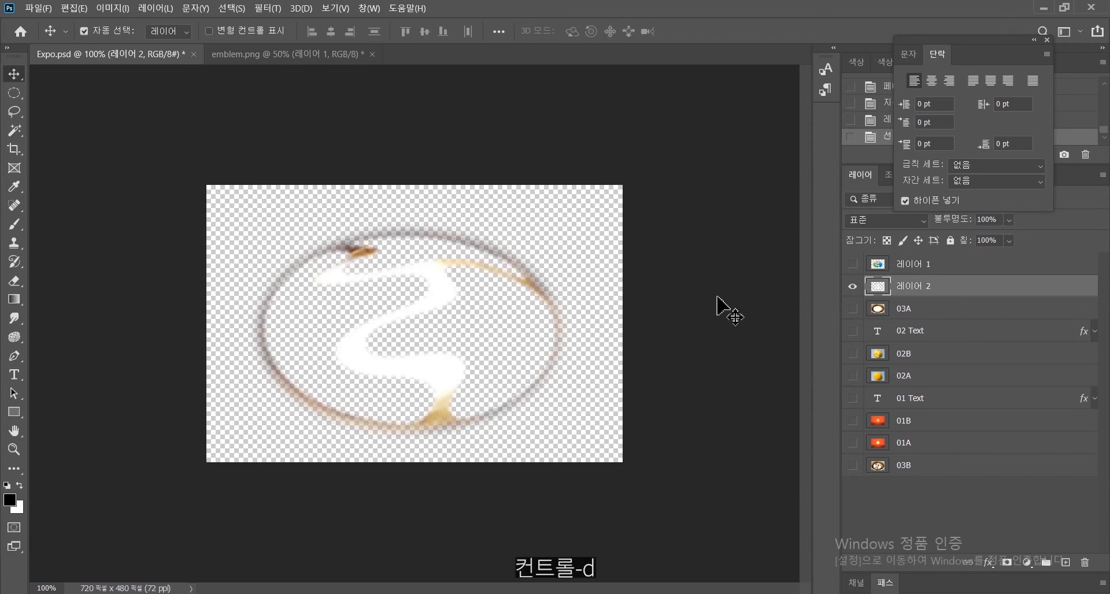
Sample the dark coffee ring on layer 03A with a size 60 Clone Stamp, and return to 레이어 2 with 03A hidden.
left_click(852, 308)
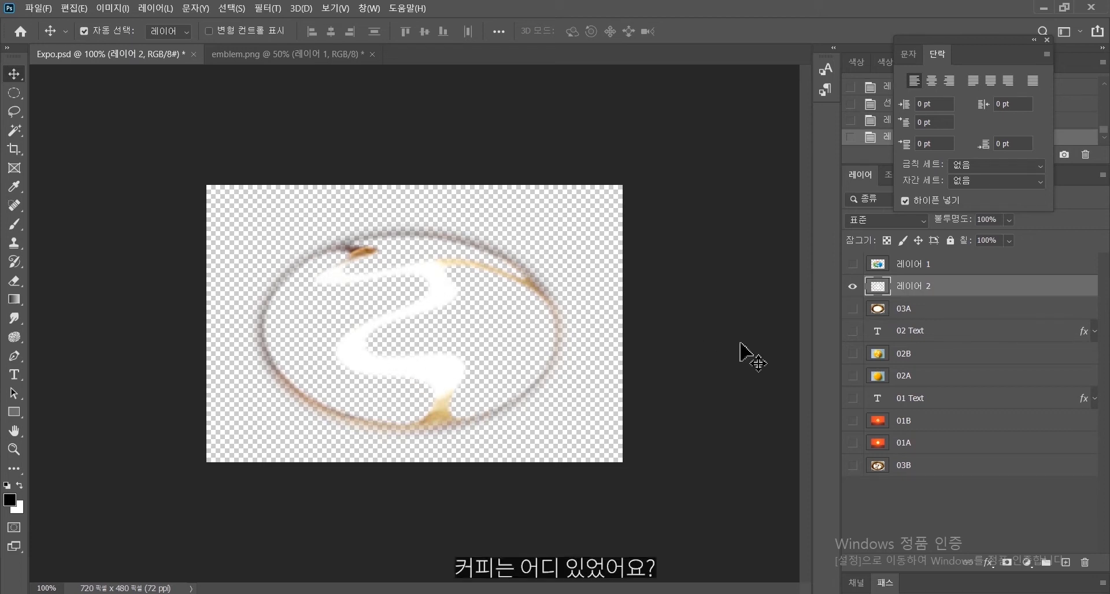
left_click(947, 310)
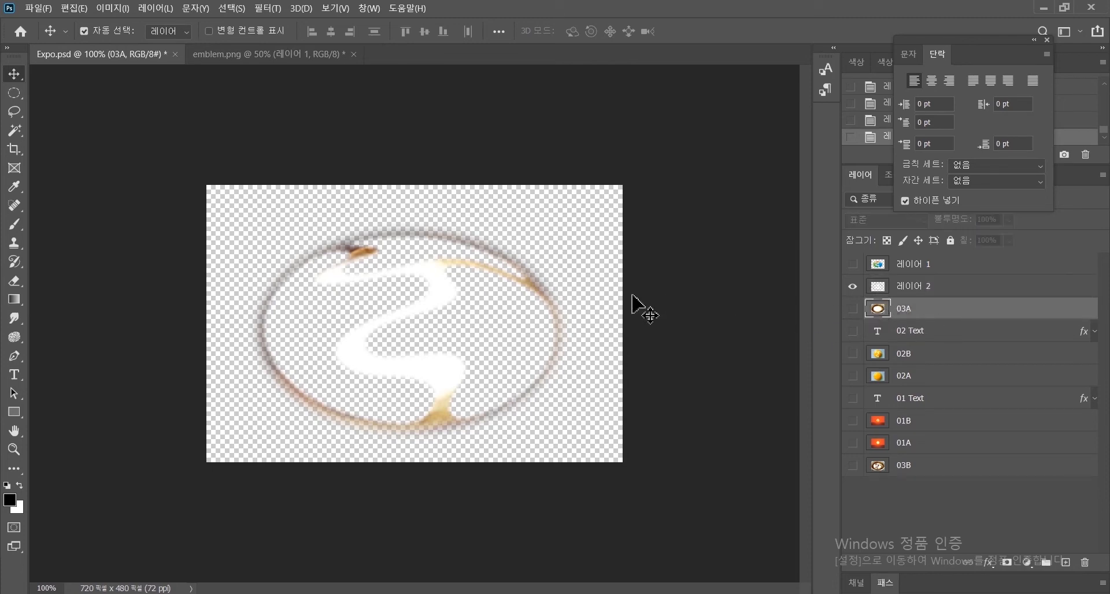
left_click(853, 310)
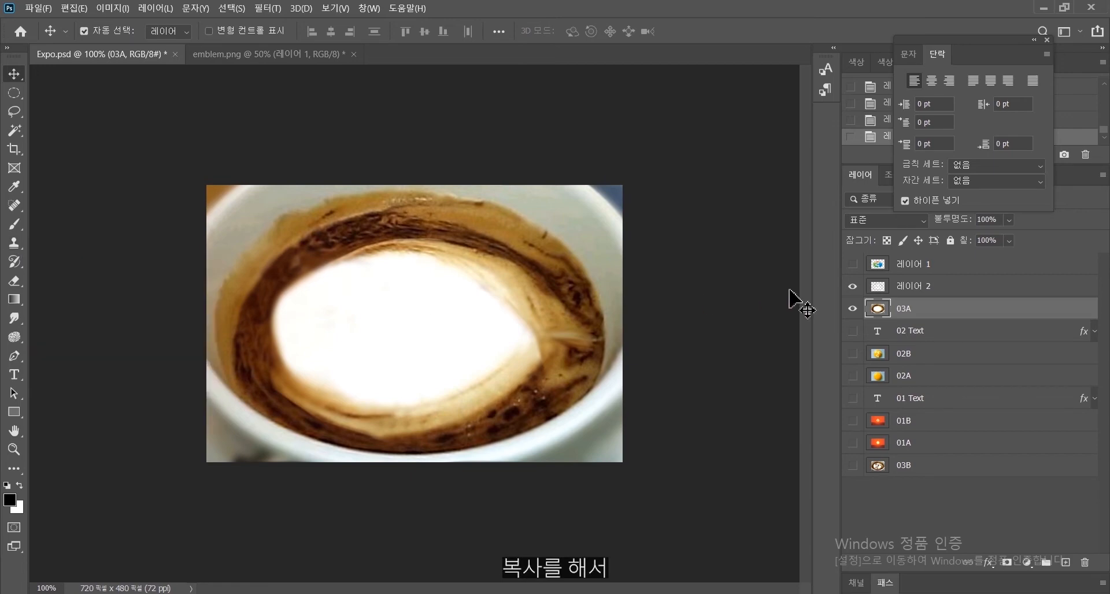
left_click_drag(923, 297, 919, 289)
left_click(852, 308)
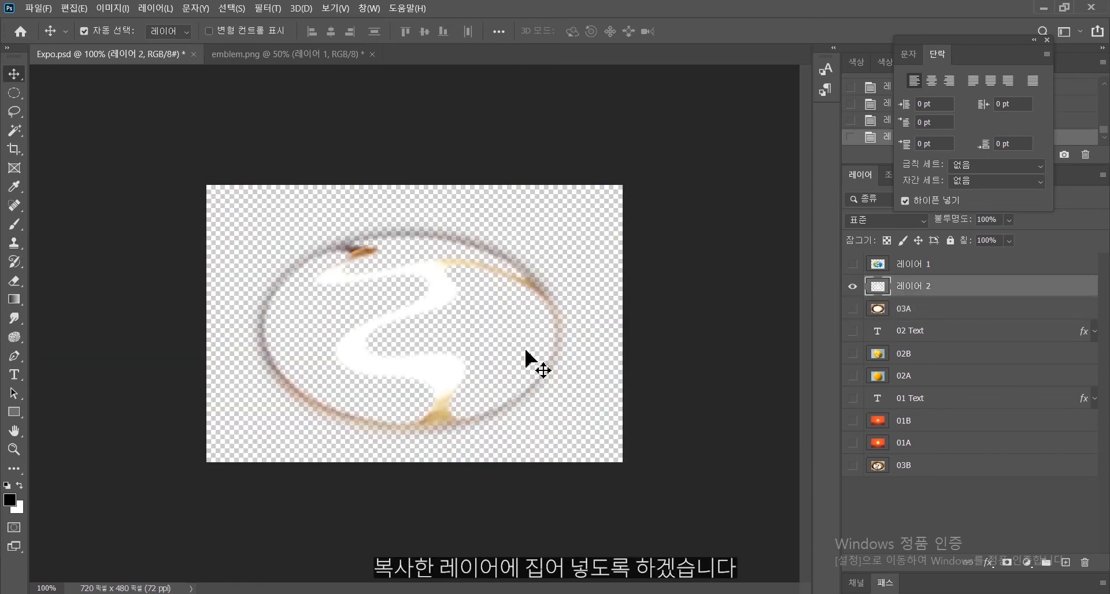
left_click(853, 308)
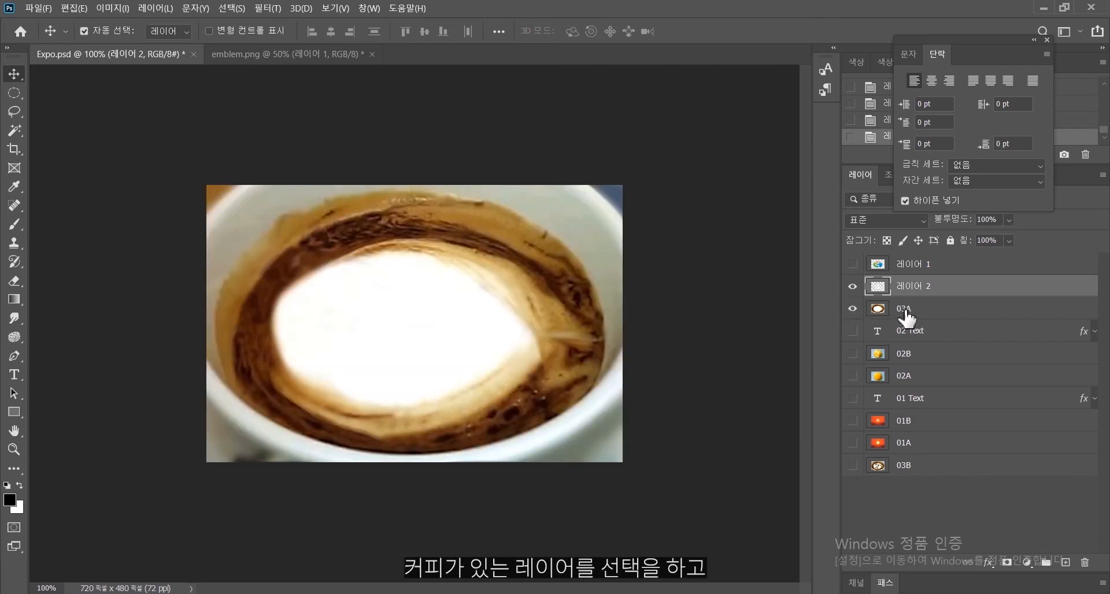
left_click(916, 318)
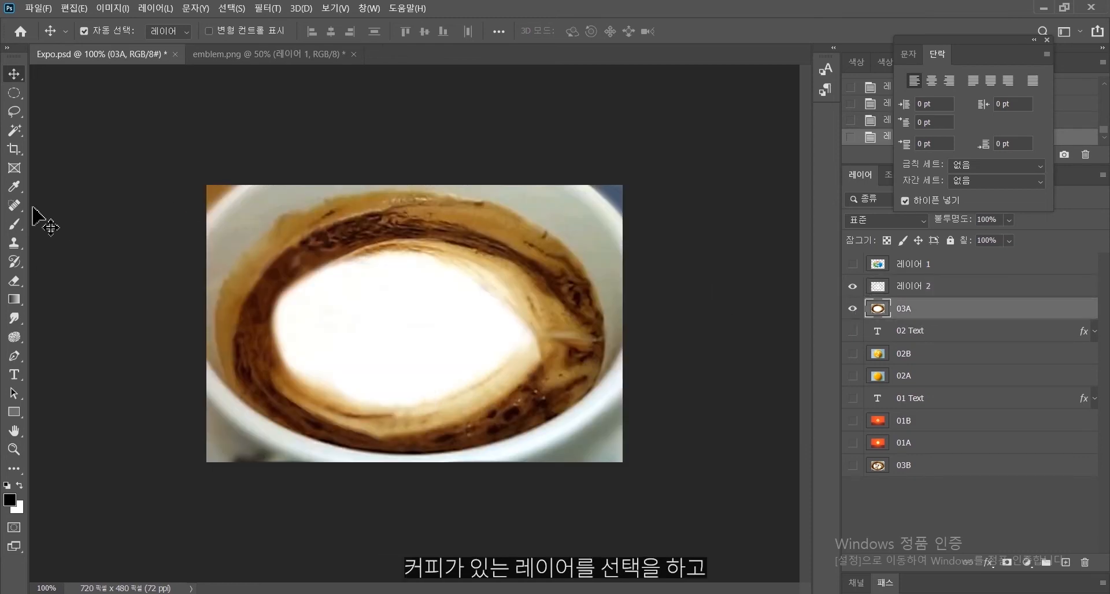
left_click(14, 242)
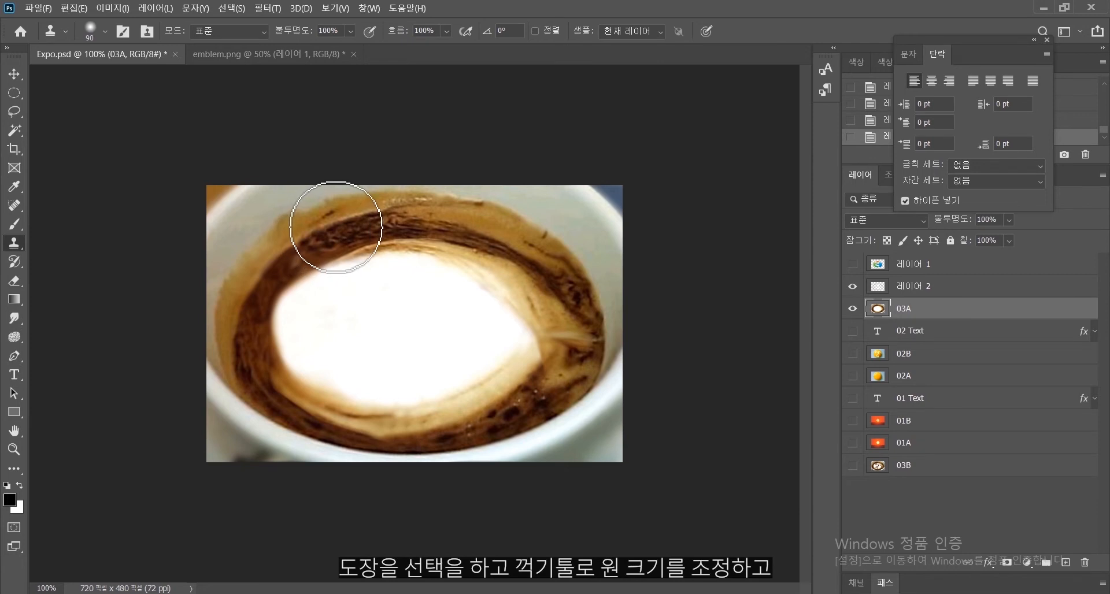
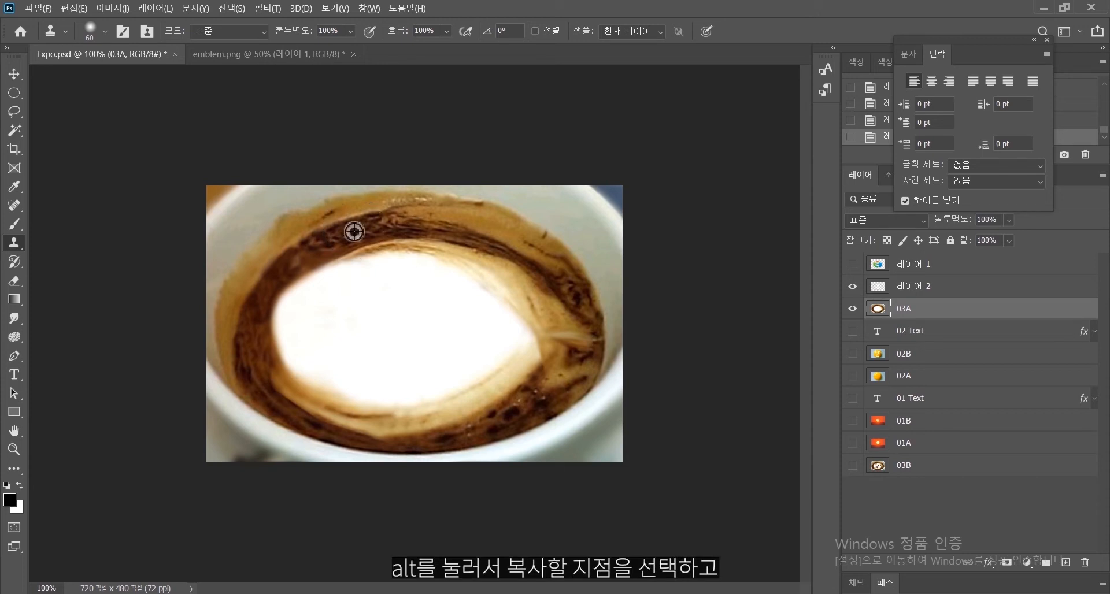
left_click(921, 292)
left_click(852, 310)
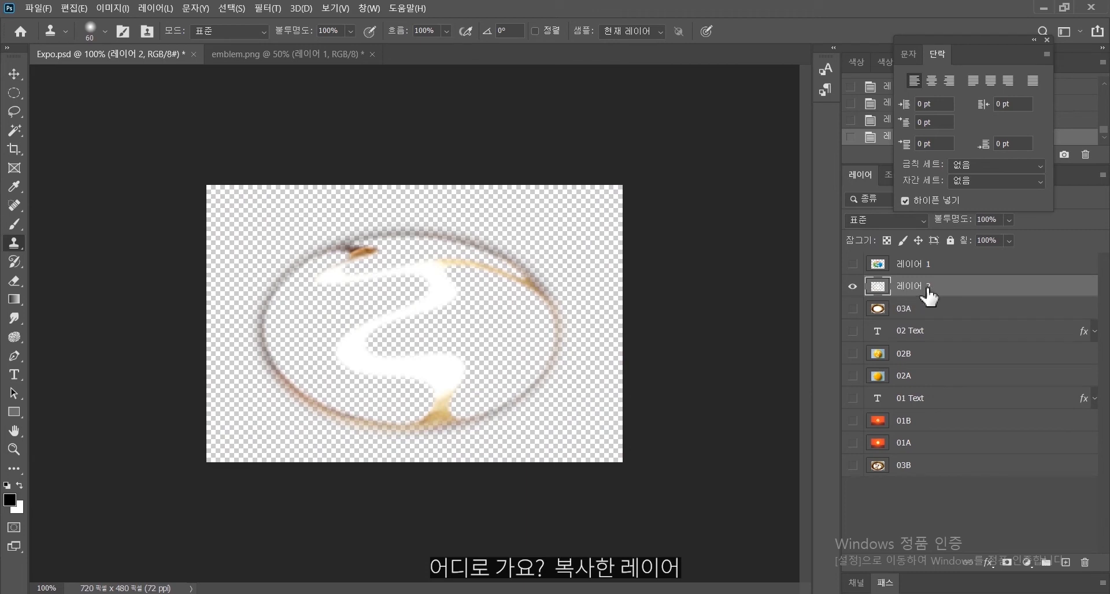
Stamp coffee texture onto the curve's upper-left end on 레이어 2, and undo the strokes that spill outside the line.
left_click(353, 259)
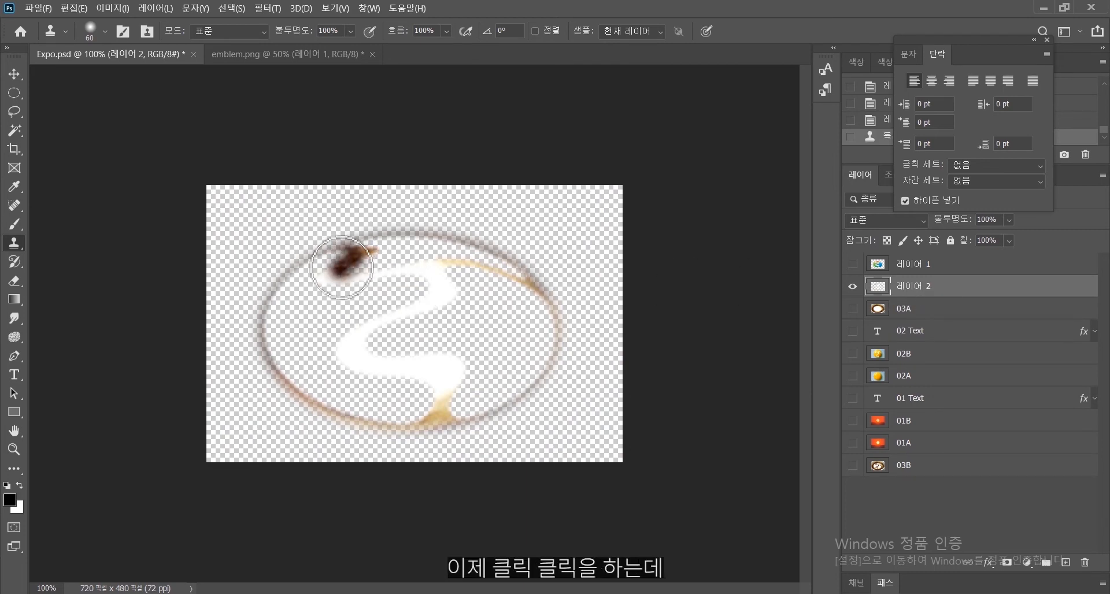
left_click(341, 269)
left_click(324, 278)
left_click(347, 269)
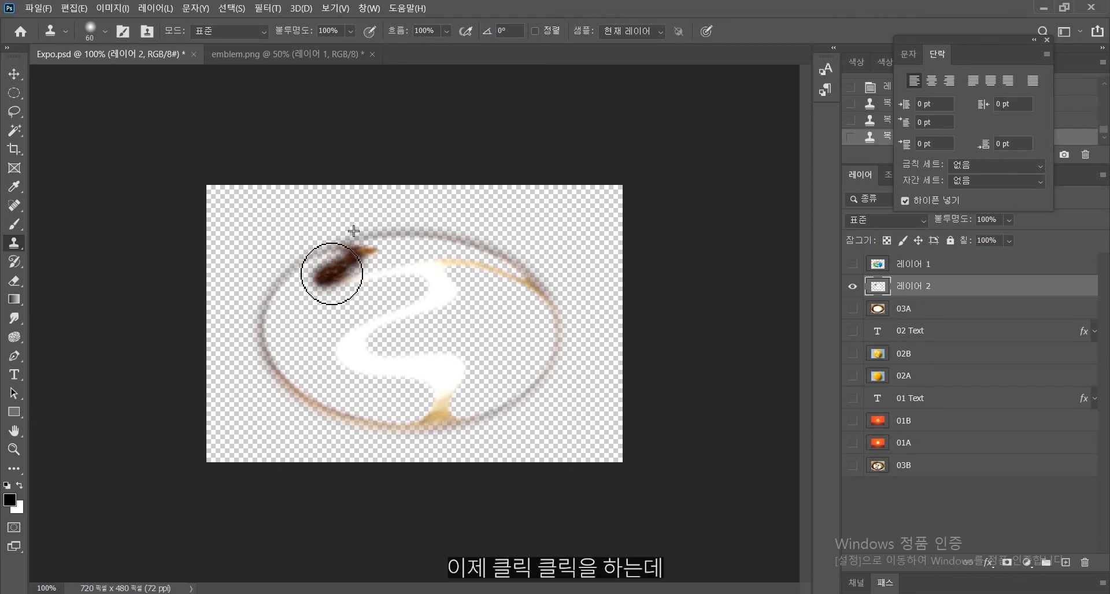
left_click(310, 284)
left_click(408, 330)
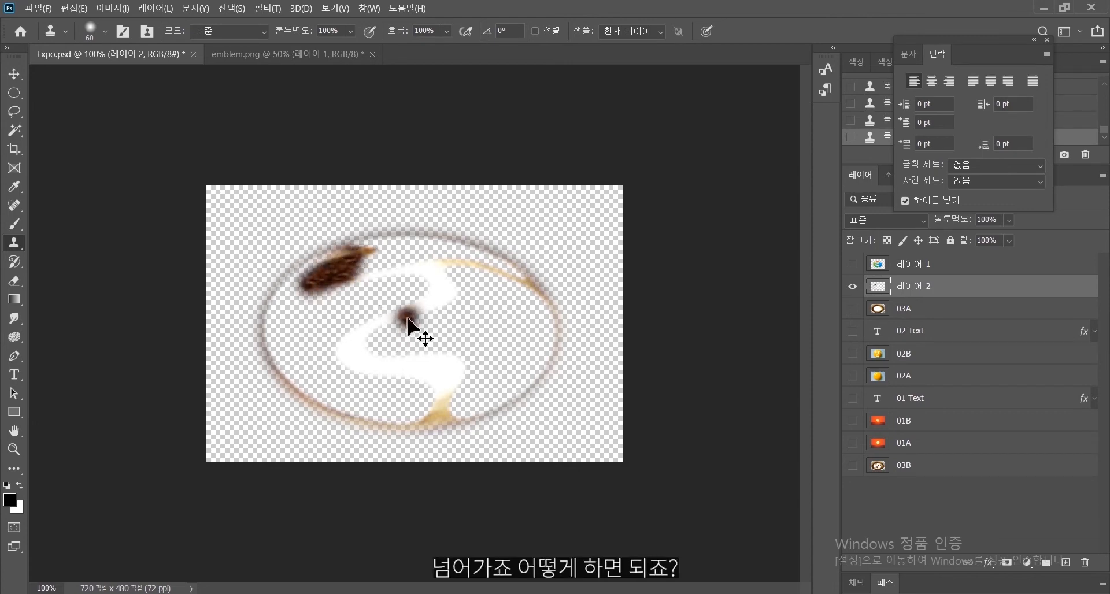
key("ctrl+z")
key("ctrl+z")
key("ctrl+z")
key("ctrl+z")
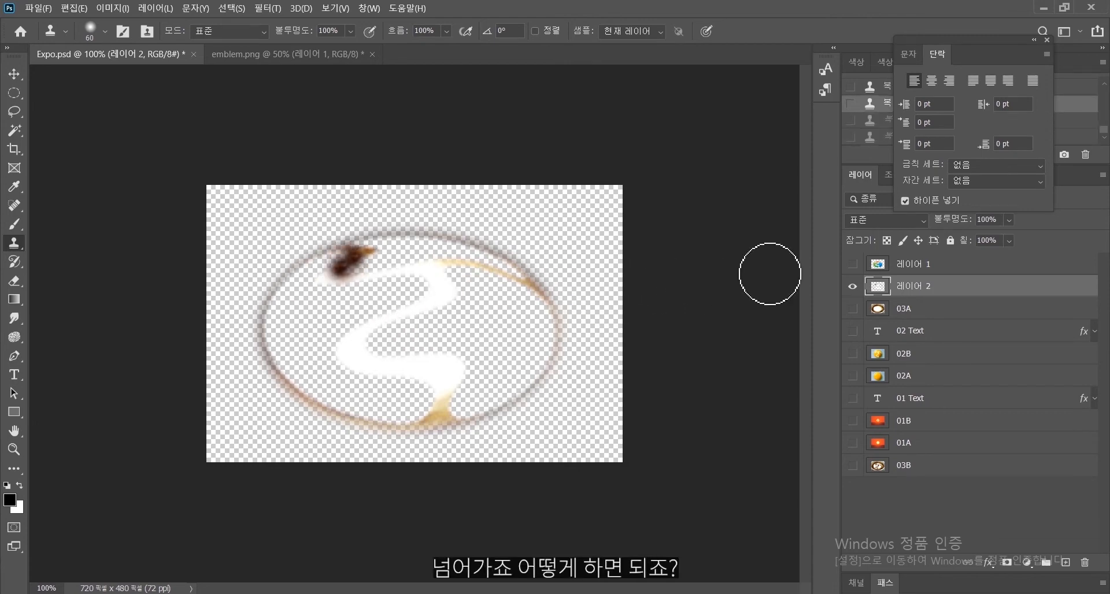
Lock the transparent pixels of 레이어 2 and clone coffee texture along the upper-left part of the white curve.
left_click(886, 240)
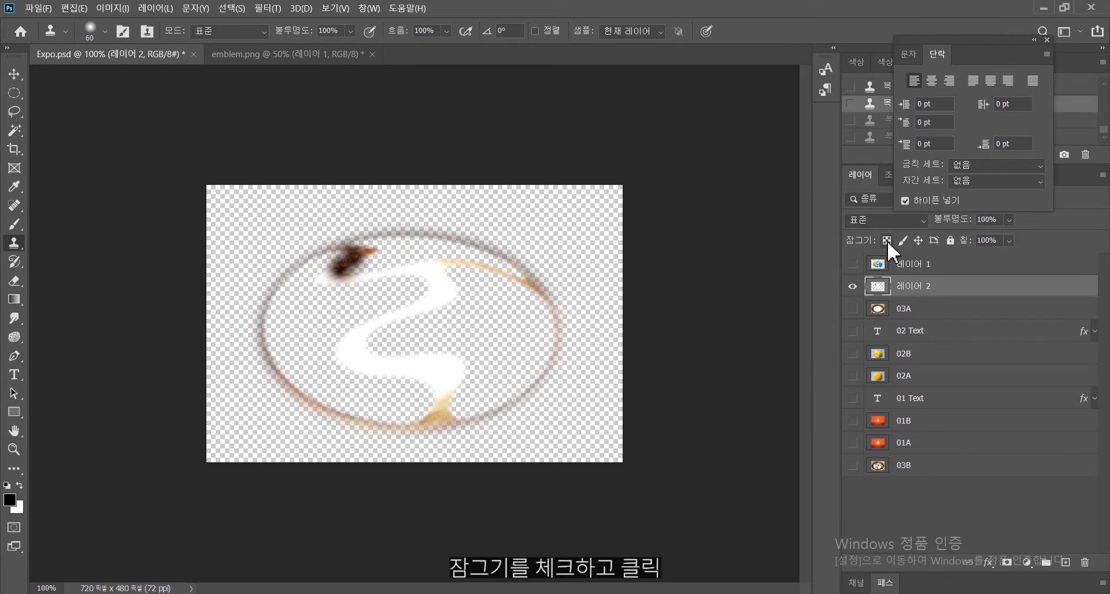
left_click(327, 273)
left_click(330, 281)
left_click(359, 275)
left_click(380, 267)
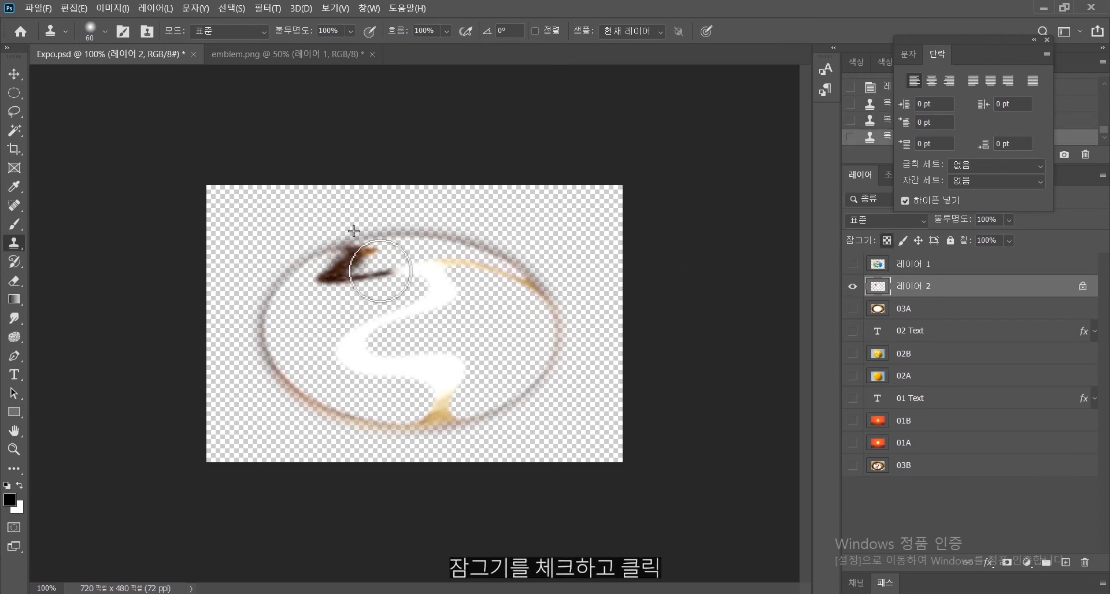
left_click(391, 269)
mouse_move(371, 273)
left_mouse_down()
mouse_move(397, 261)
mouse_move(428, 273)
left_mouse_up()
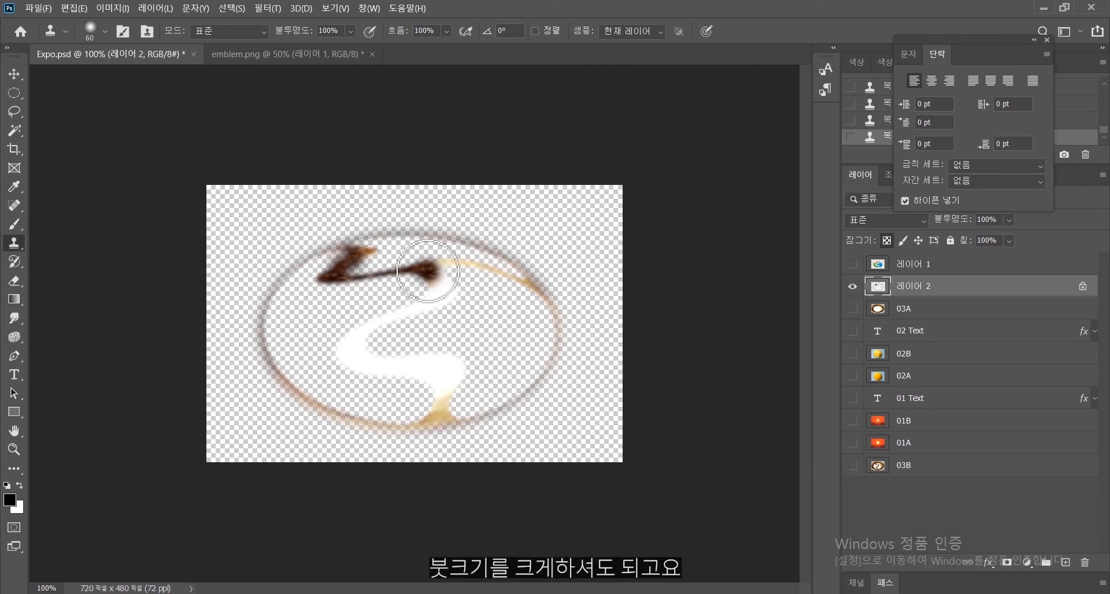
Enlarge the Clone Stamp brush to 100 and cover the curve's upper-right bend and middle diagonal with coffee texture.
key("bracketright")
key("bracketright")
key("bracketright")
key("bracketright")
left_click(429, 272)
left_click(438, 282)
left_click(440, 293)
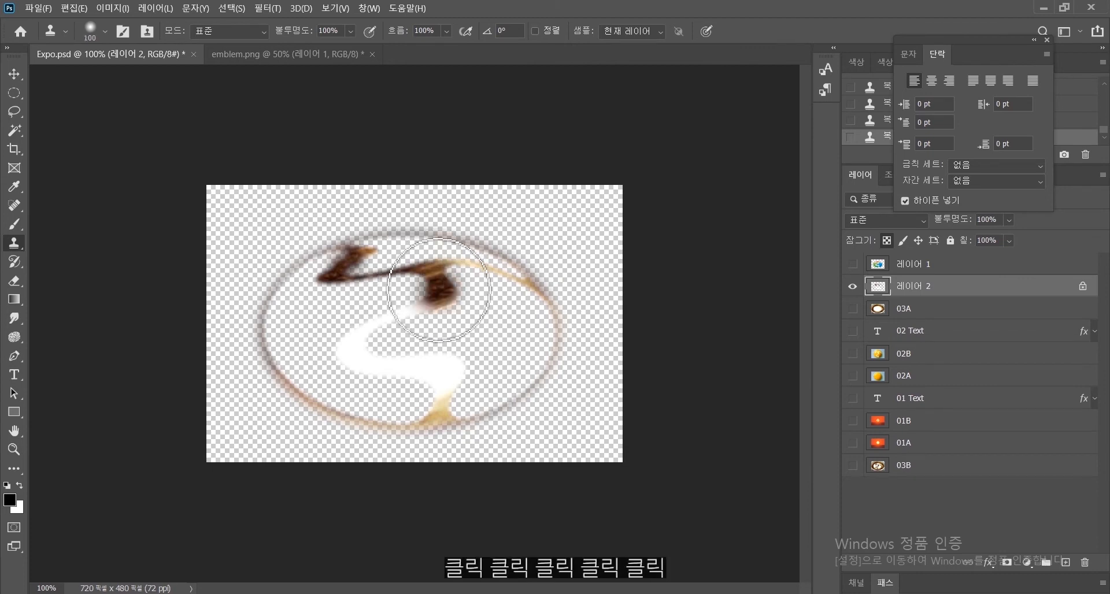
left_click(428, 297)
left_click(392, 305)
left_click(396, 304)
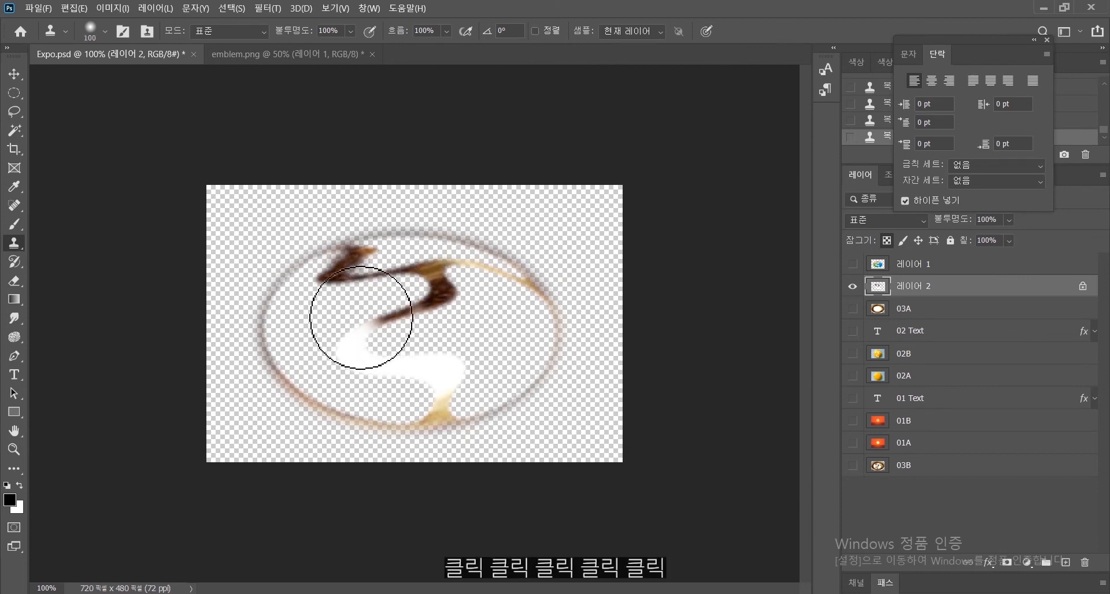
Clone coffee texture over the curve's lower-left bend and along its lower section to the bottom end.
left_click(360, 321)
left_click(358, 352)
left_click(356, 371)
left_click(397, 384)
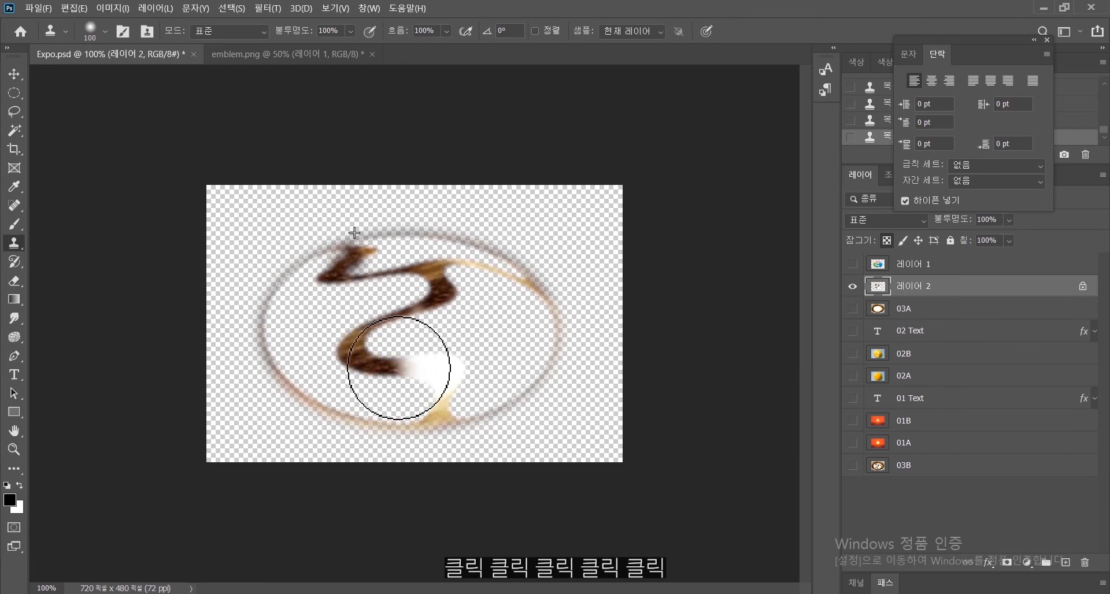
left_click(423, 368)
left_click(449, 363)
left_click(458, 384)
left_click(446, 404)
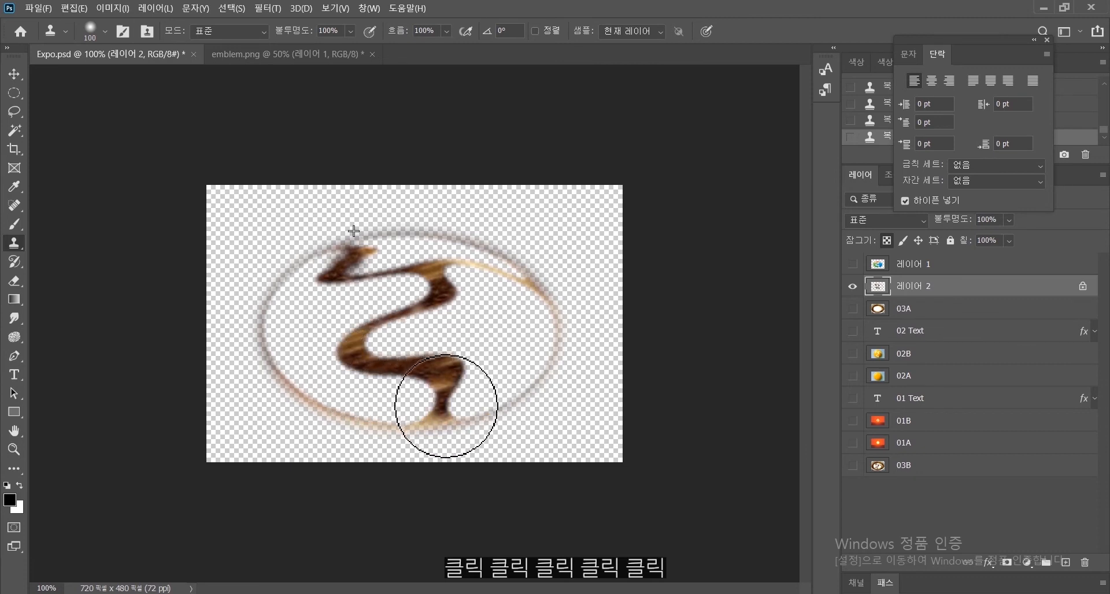
Clone coffee texture along the thin branch at the emblem's upper right, undoing the trial stamps.
left_click(470, 275)
key("ctrl+z")
left_click(472, 265)
key("ctrl+z")
left_click(498, 272)
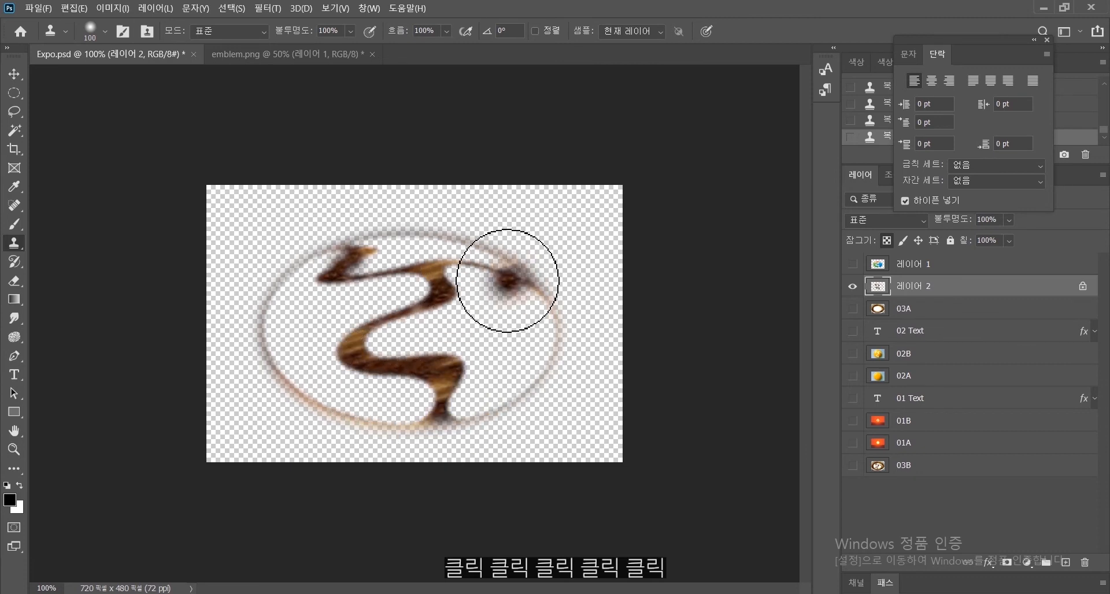
key("ctrl+z")
left_click(484, 268)
key("ctrl+z")
left_click_drag(445, 261, 528, 276)
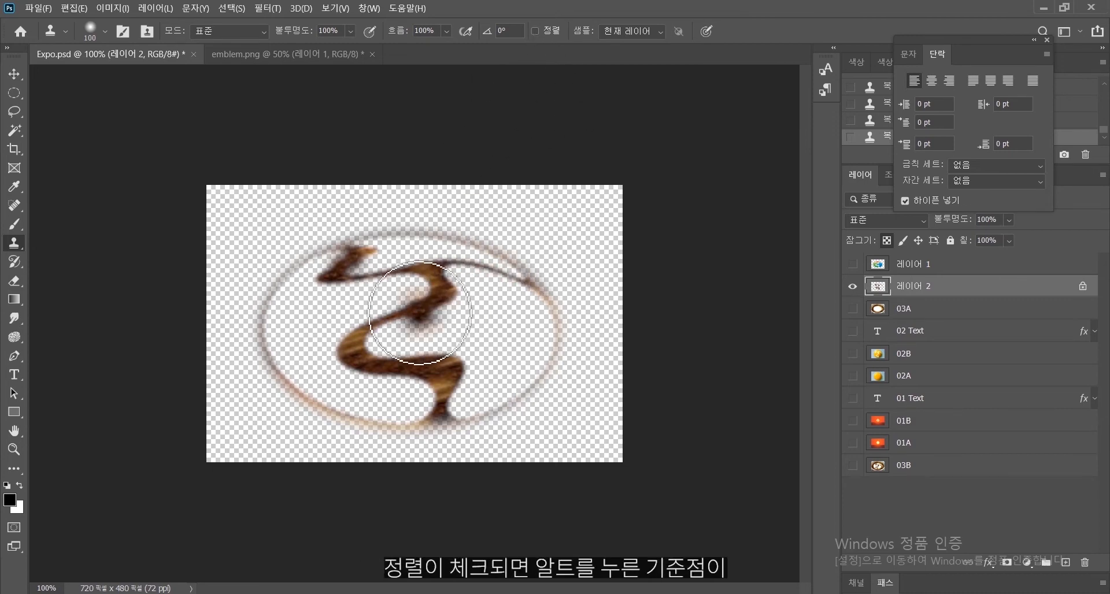
Restamp coffee texture over the whole S-curve, from the upper bend to the bottom end, to even out its pattern.
mouse_move(358, 243)
left_mouse_down()
mouse_move(405, 275)
mouse_move(417, 287)
mouse_move(408, 296)
mouse_move(429, 287)
mouse_move(381, 336)
mouse_move(386, 364)
mouse_move(366, 295)
mouse_move(336, 290)
mouse_move(312, 325)
mouse_move(414, 343)
mouse_move(318, 308)
mouse_move(318, 320)
mouse_move(343, 316)
mouse_move(415, 369)
left_mouse_up()
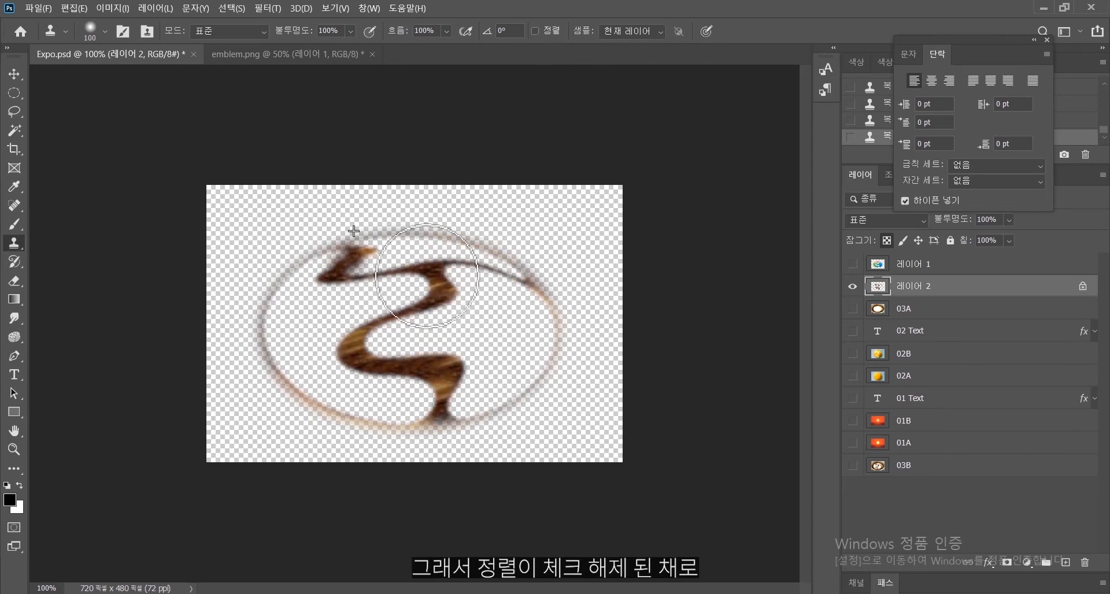
mouse_move(405, 380)
left_mouse_down()
mouse_move(429, 367)
mouse_move(396, 372)
mouse_move(454, 392)
mouse_move(441, 406)
left_mouse_up()
left_click(424, 425)
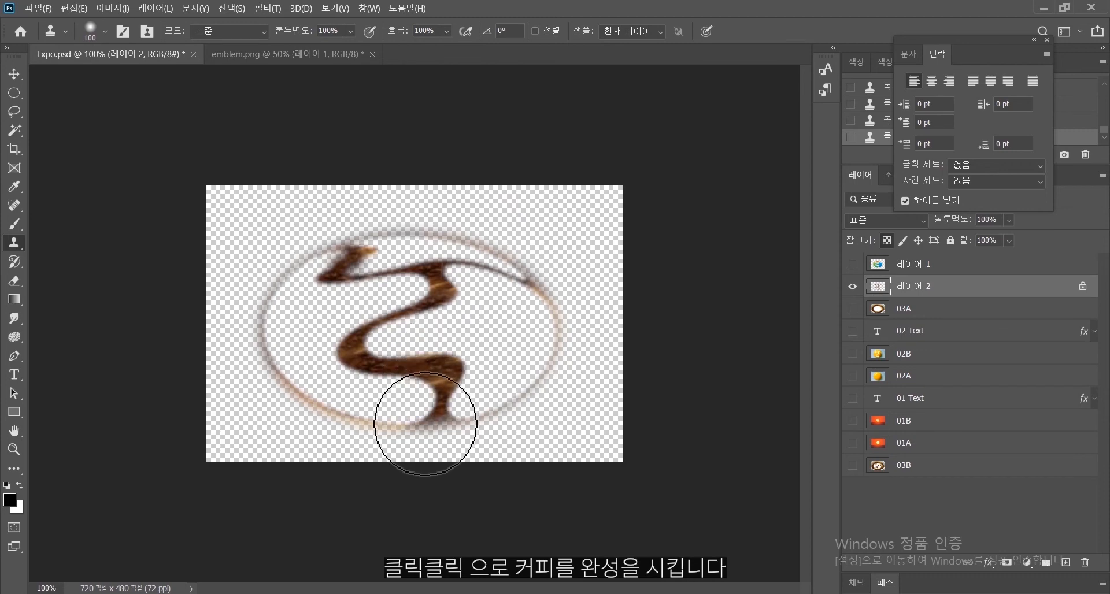
left_click(446, 272)
left_click(446, 277)
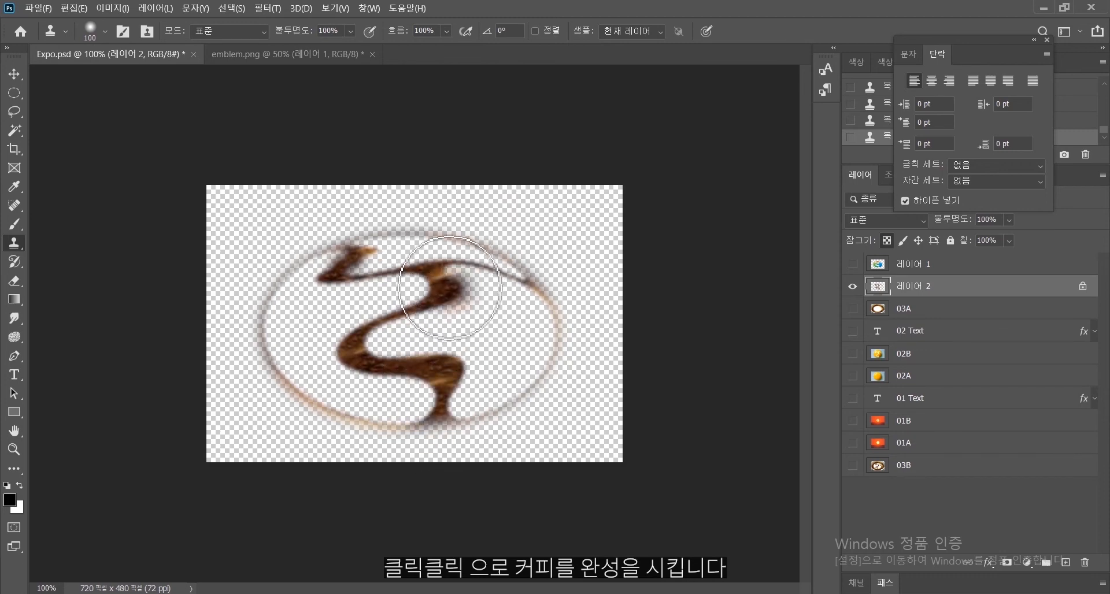
left_click(456, 290)
left_click(440, 265)
left_click(414, 300)
left_click(361, 347)
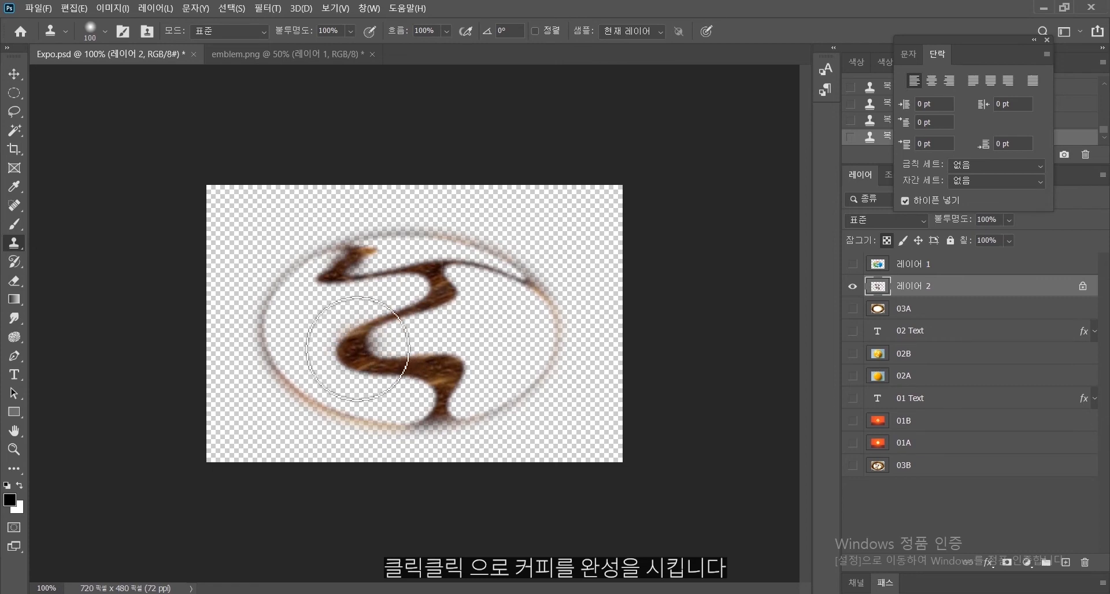
left_click(409, 370)
left_click(362, 328)
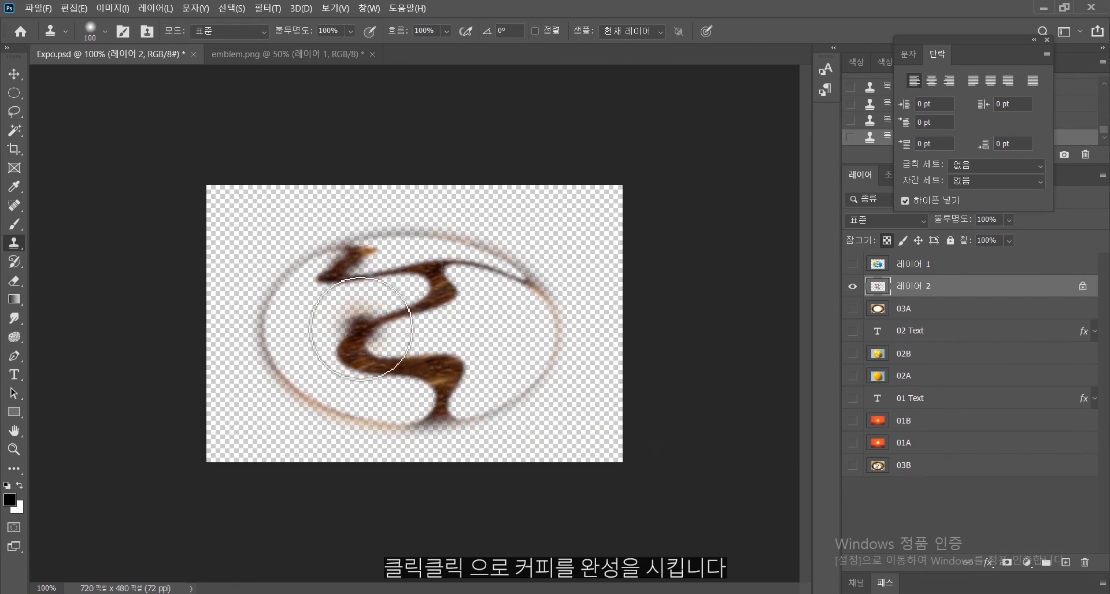
Touch up the curve's top end with a size 70 brush, undo the extra stamp on the thin branch, and show layer 03A.
key("bracketright")
key("bracketright")
key("bracketleft")
key("bracketleft")
key("bracketleft")
key("bracketleft")
key("bracketleft")
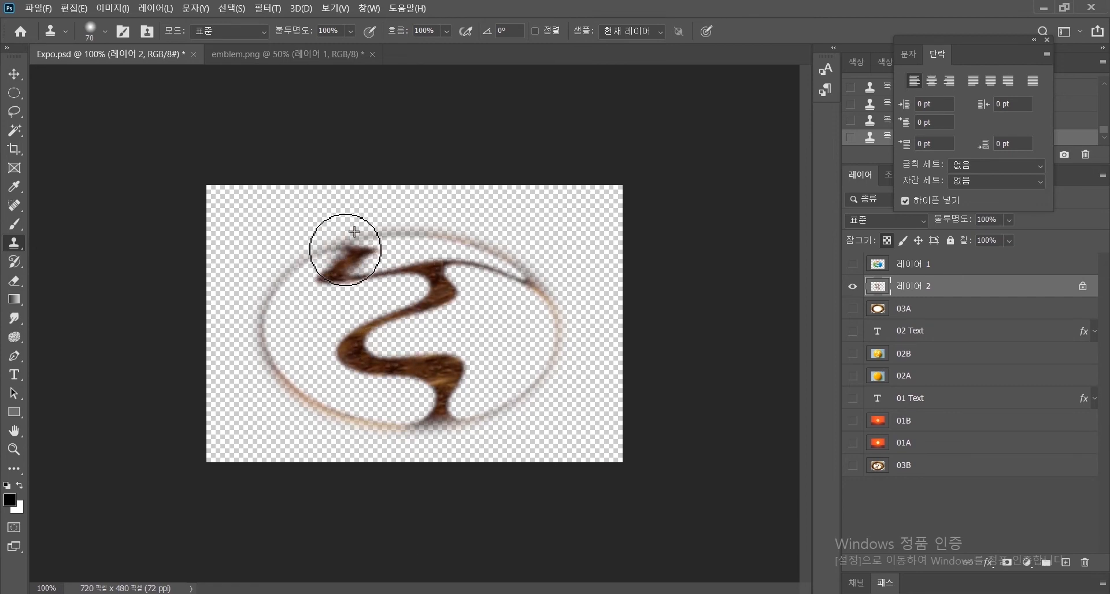
left_click(505, 279)
key("ctrl+z")
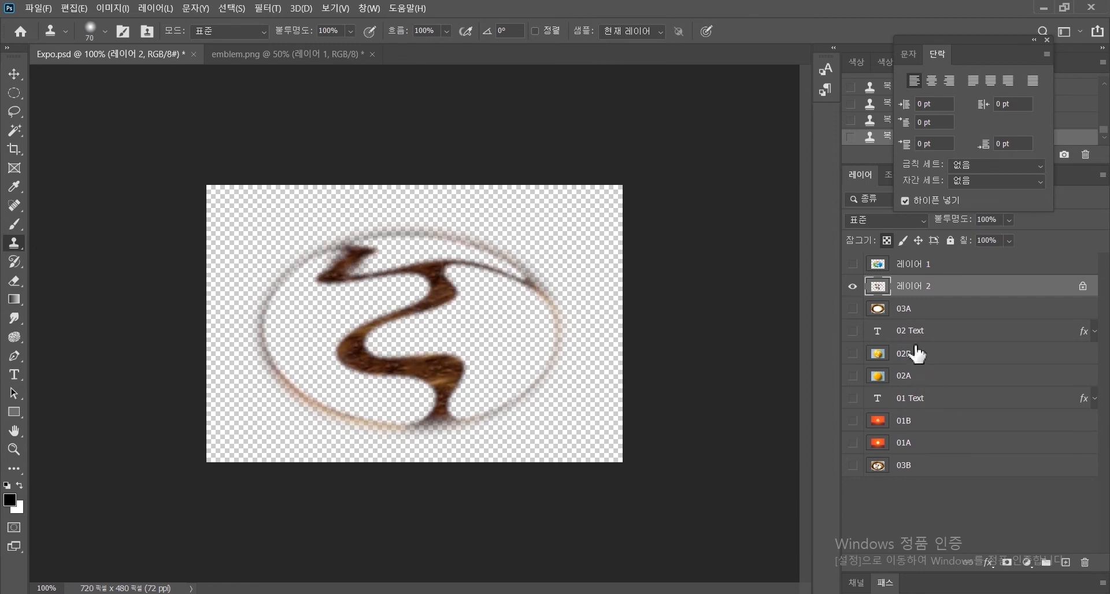
left_click(852, 309)
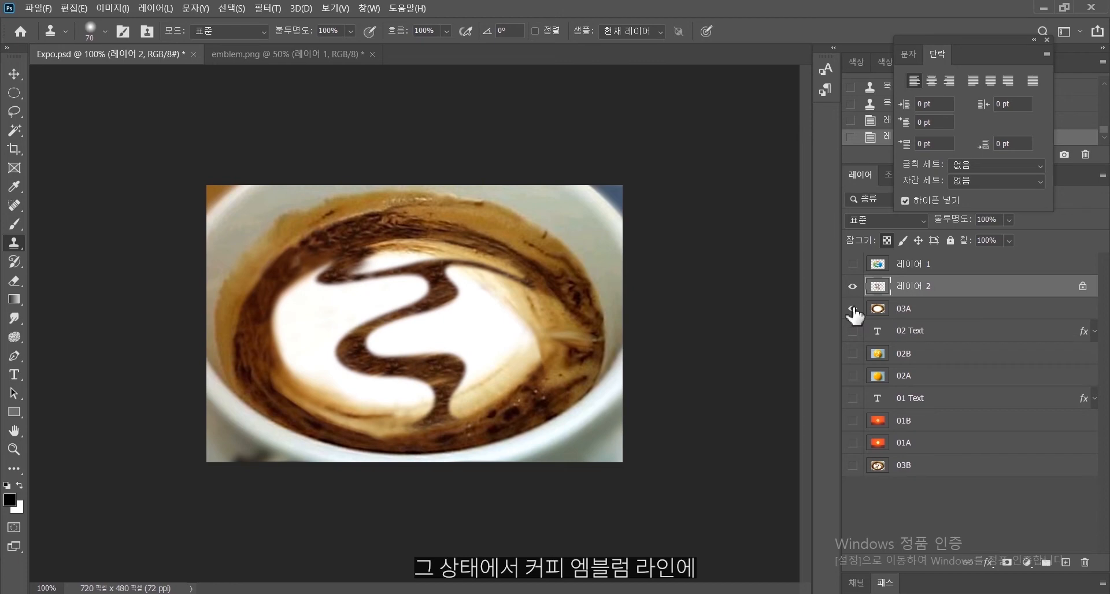
Hide layer 03A and unlock the transparent pixels of 레이어 2 to prepare the coffee line for the Smudge tool.
left_click(852, 308)
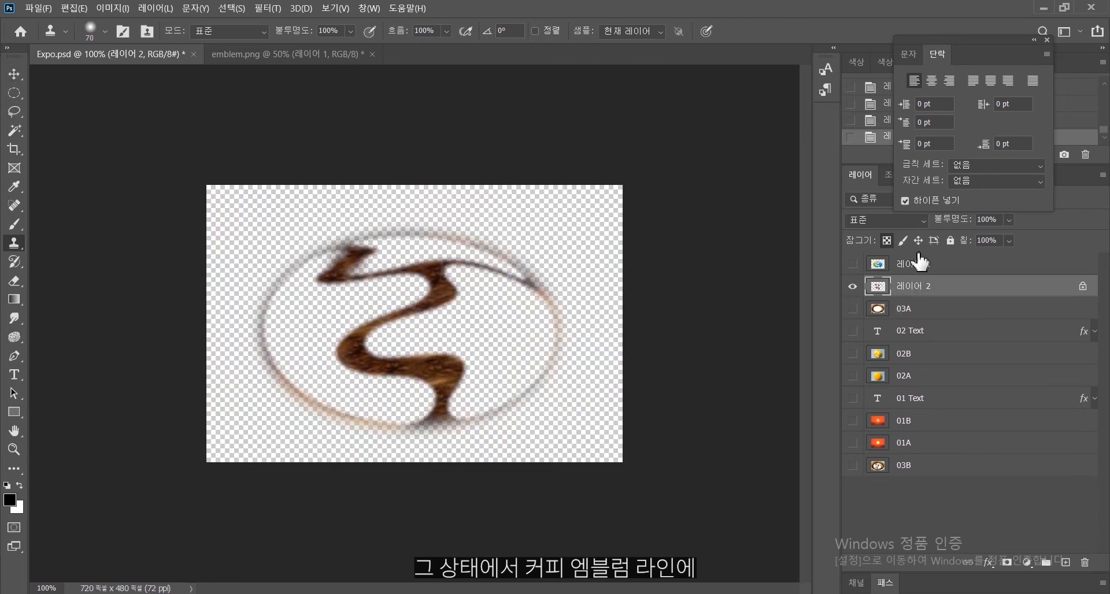
left_click(886, 241)
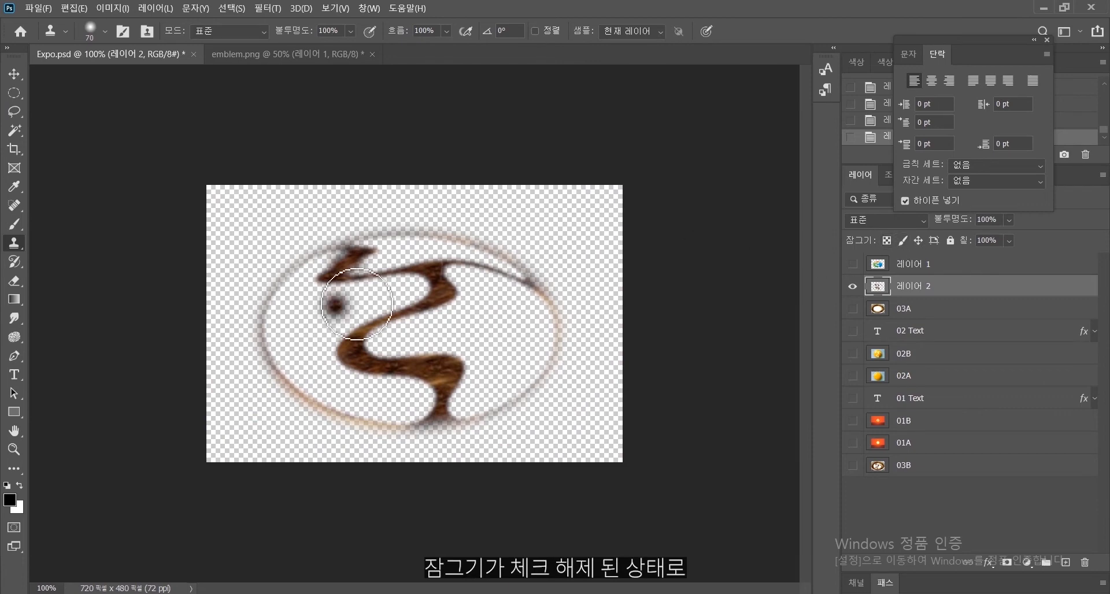
left_click(16, 306)
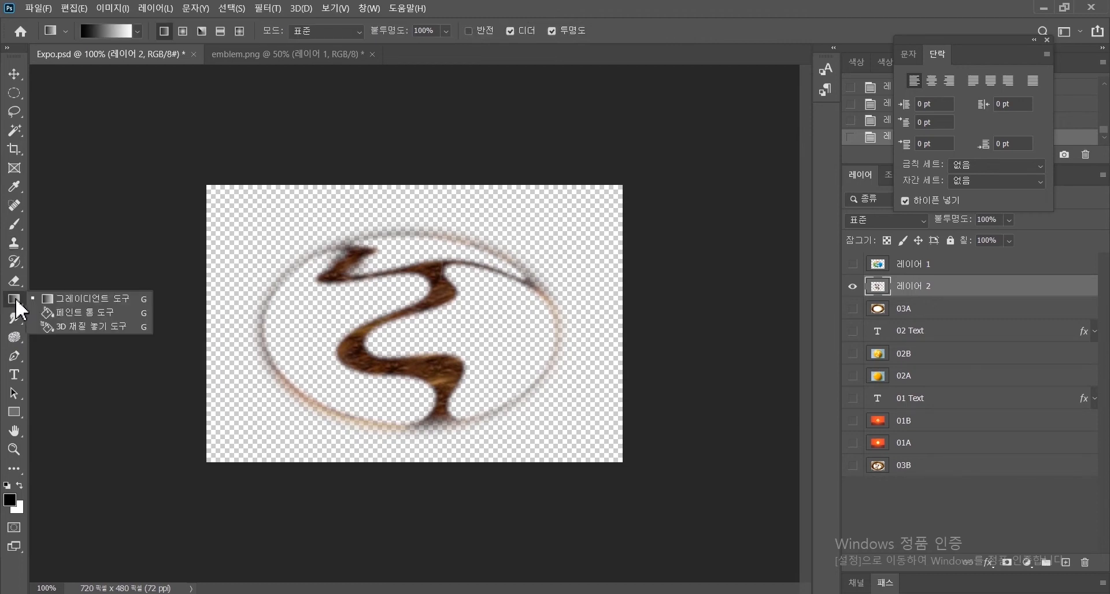
left_click(17, 327)
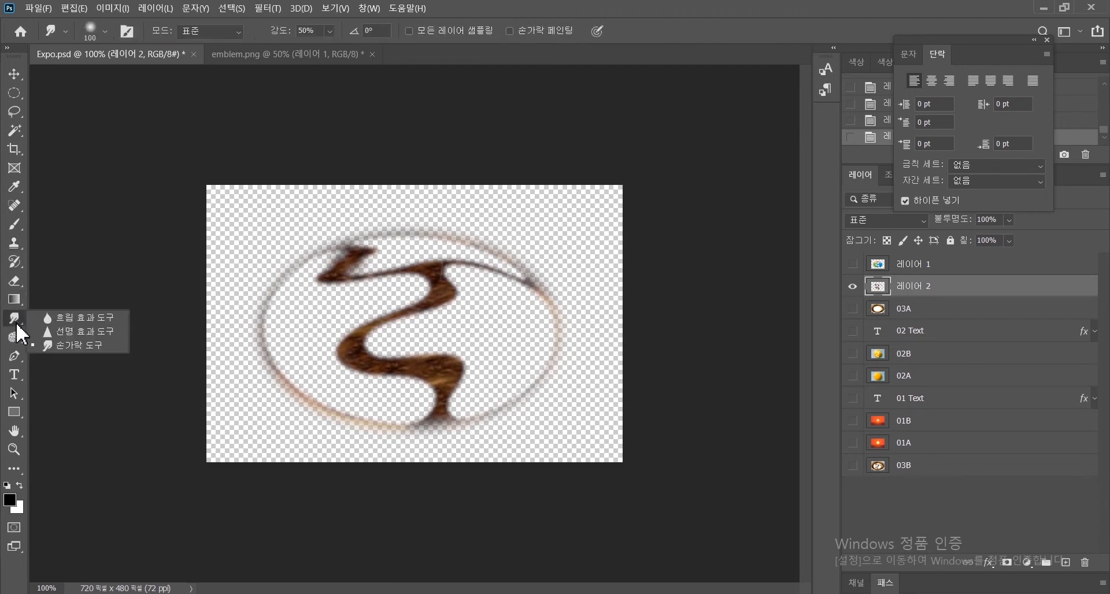
left_click(60, 346)
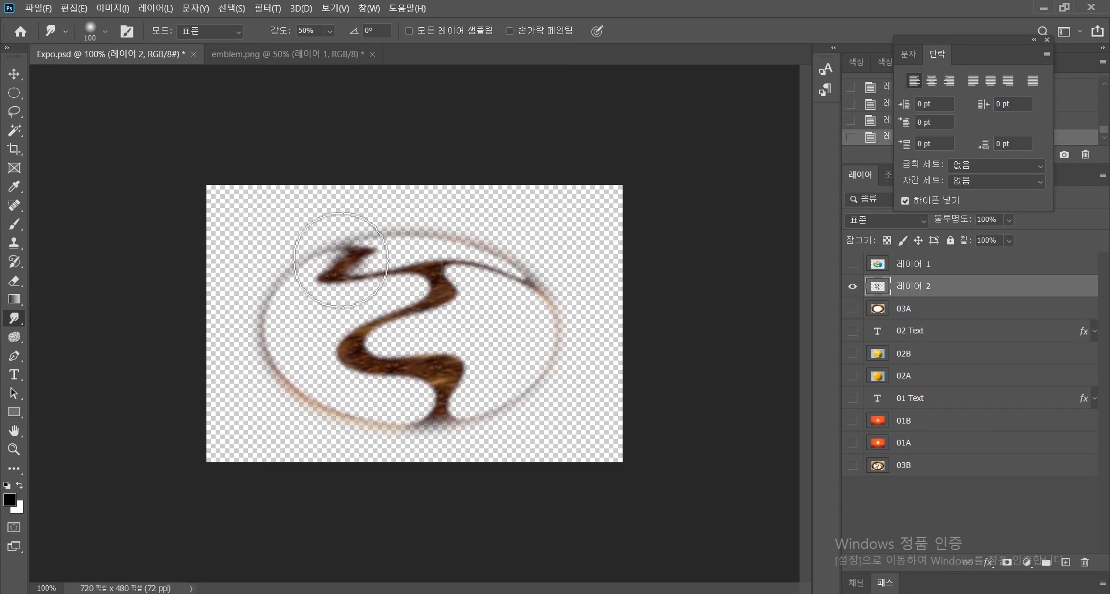
Smudge the coffee curve's ends and bends outward with a size 100 brush at 50% strength, and undo the last smudge at the upper-right bend.
mouse_move(357, 268)
left_mouse_down()
mouse_move(330, 276)
mouse_move(415, 272)
mouse_move(309, 278)
left_mouse_up()
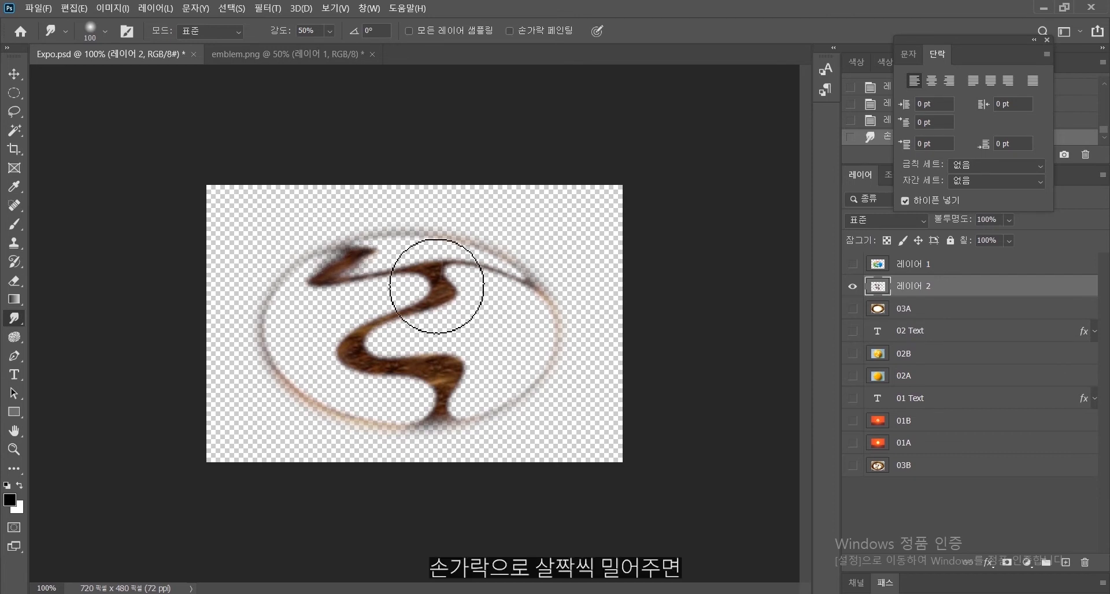
mouse_move(439, 295)
left_mouse_down()
mouse_move(465, 294)
mouse_move(400, 317)
left_mouse_up()
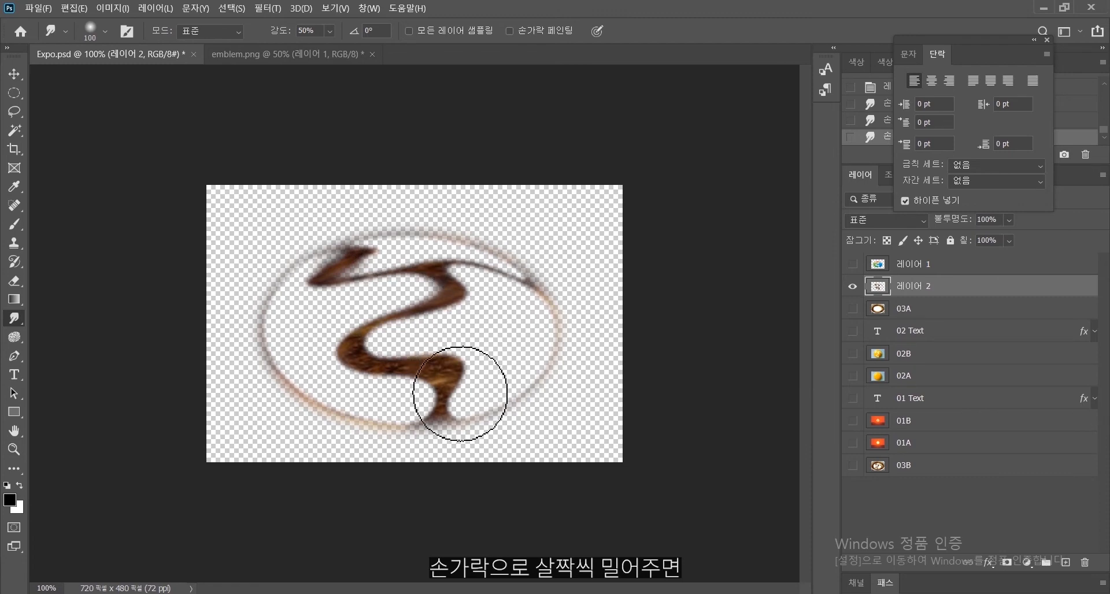
left_click_drag(429, 388, 453, 372)
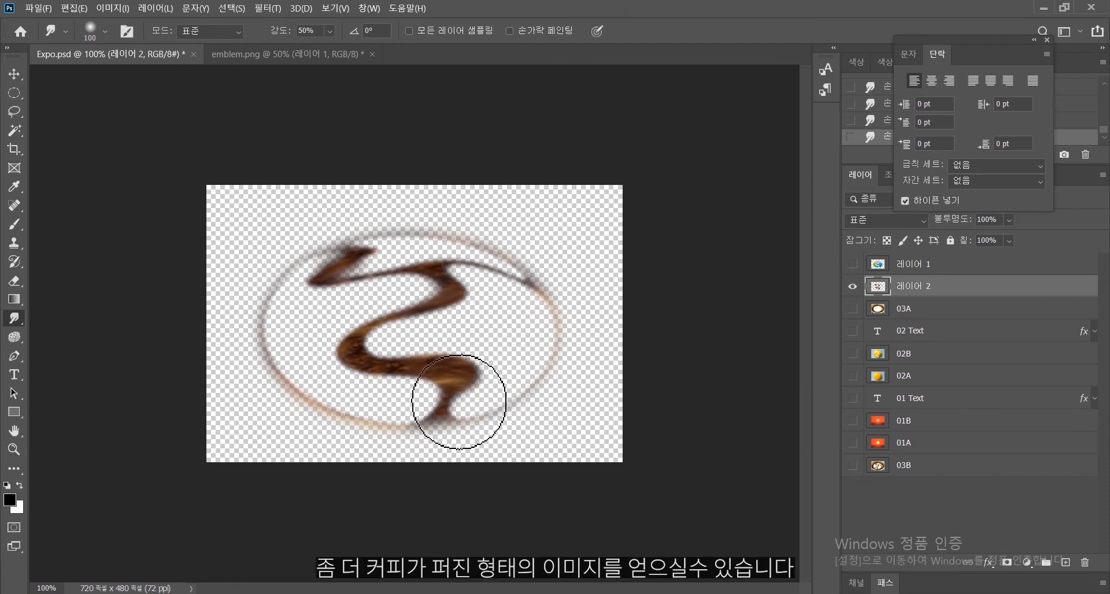
left_click_drag(464, 408, 498, 416)
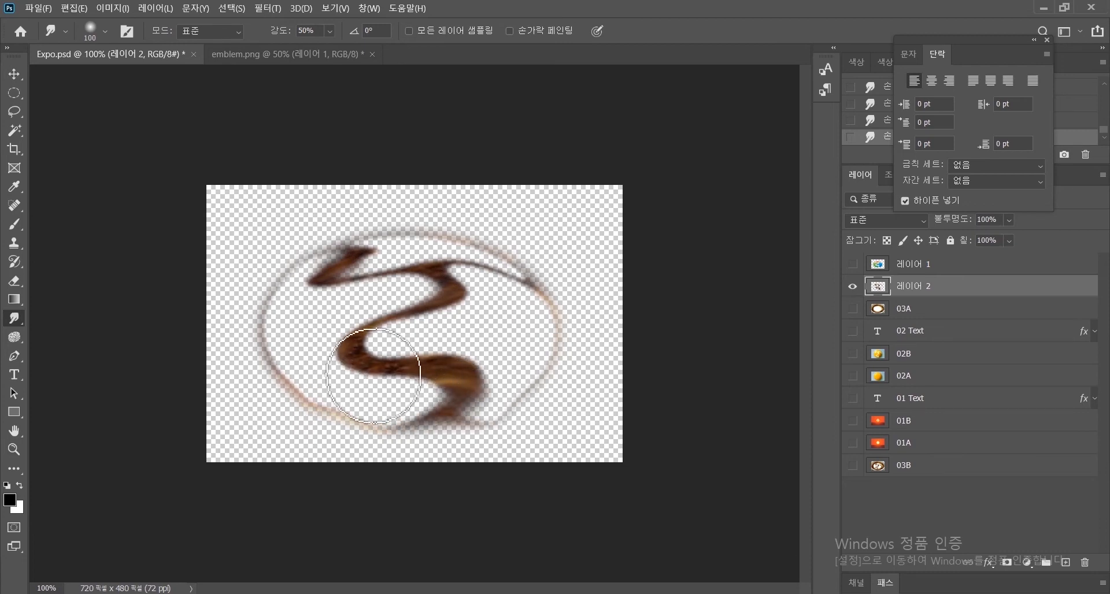
left_click_drag(411, 361, 290, 348)
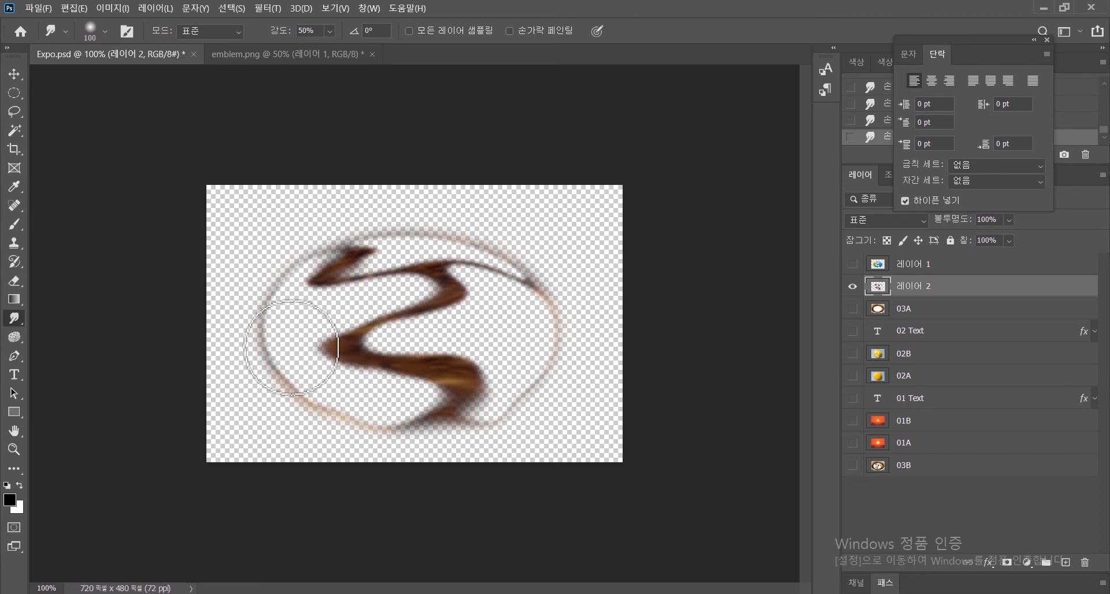
left_click_drag(356, 332, 292, 334)
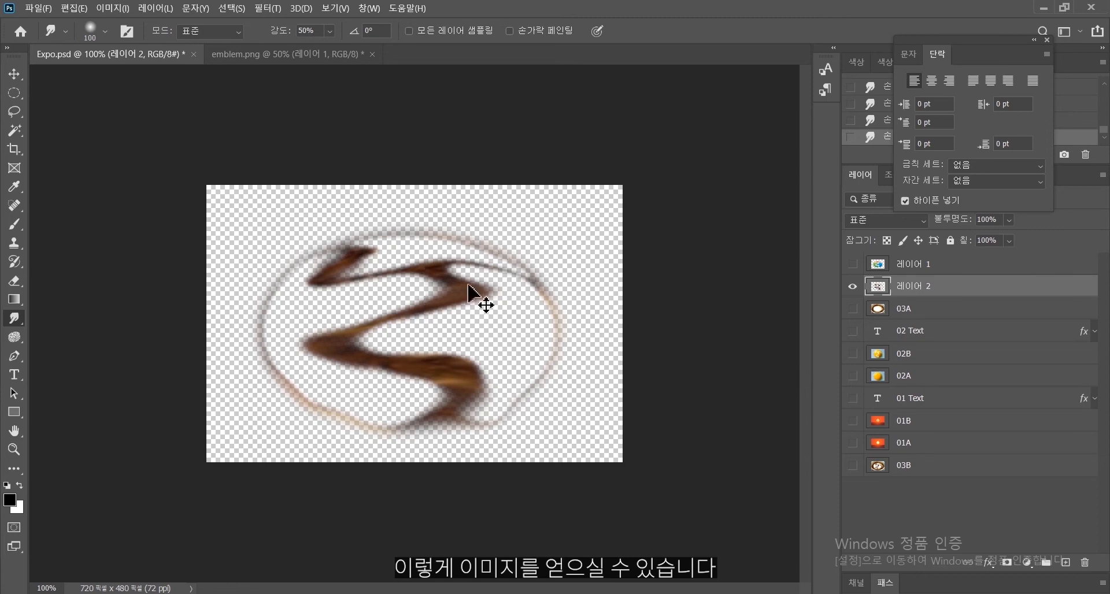
key("ctrl+z")
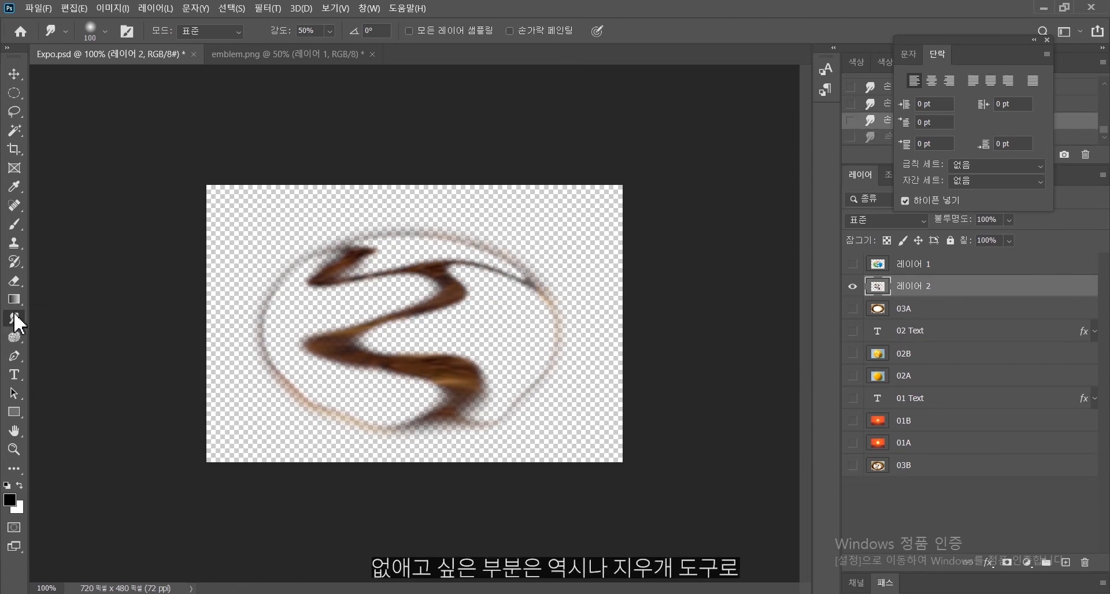
Erase the faint oval outline around the coffee curve with a size 125 Eraser and show layer 03A.
left_click(15, 282)
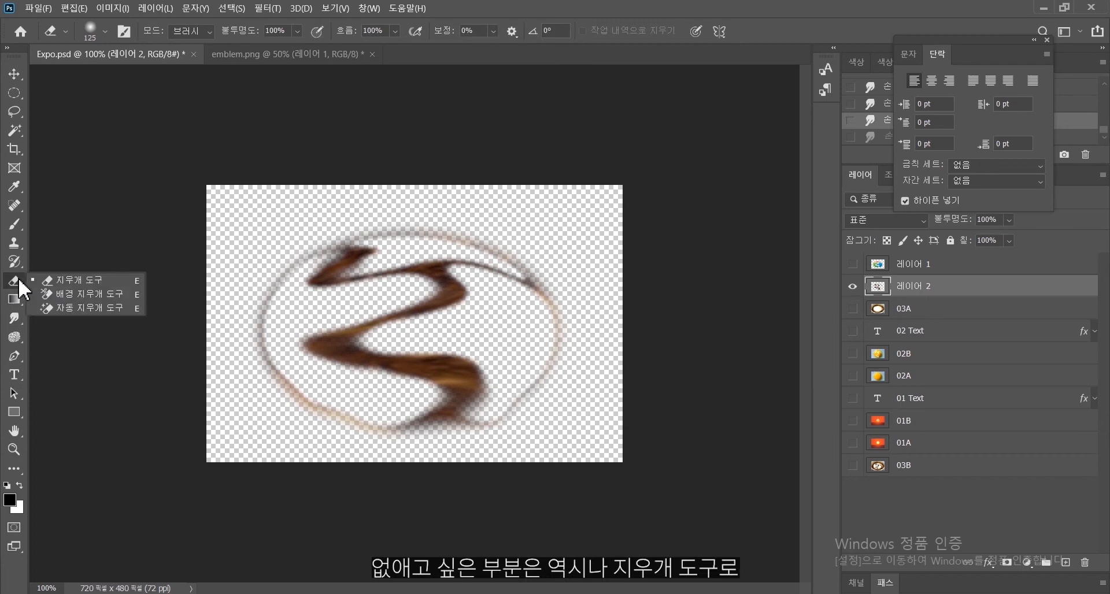
left_click(49, 281)
mouse_move(561, 323)
left_mouse_down()
mouse_move(521, 399)
mouse_move(542, 308)
mouse_move(472, 232)
mouse_move(398, 221)
left_mouse_up()
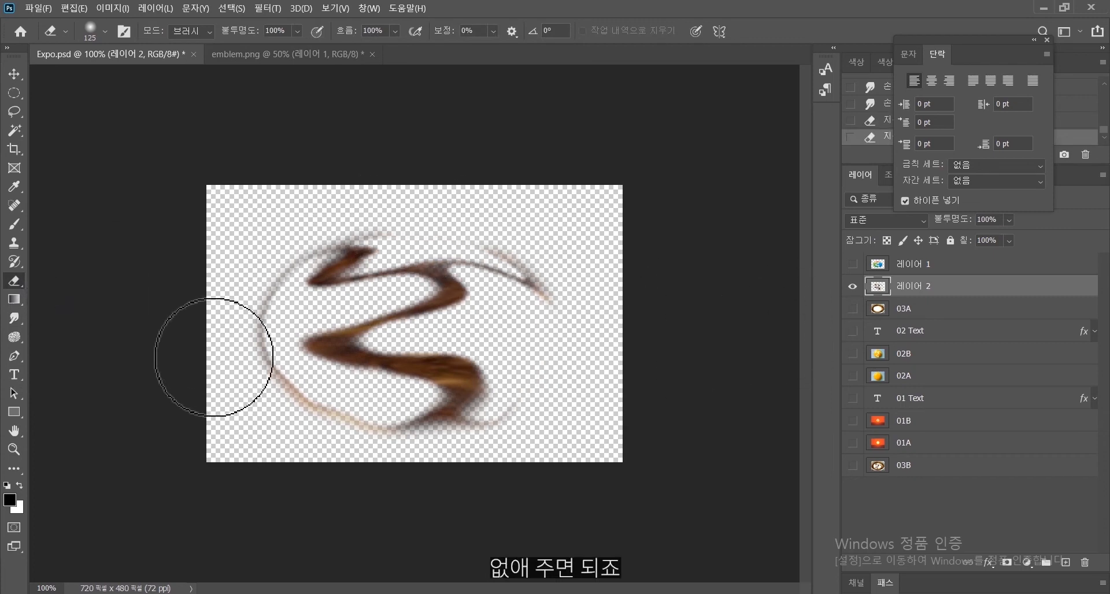
mouse_move(210, 359)
left_mouse_down()
mouse_move(232, 331)
mouse_move(281, 383)
mouse_move(396, 427)
left_mouse_up()
left_click(851, 308)
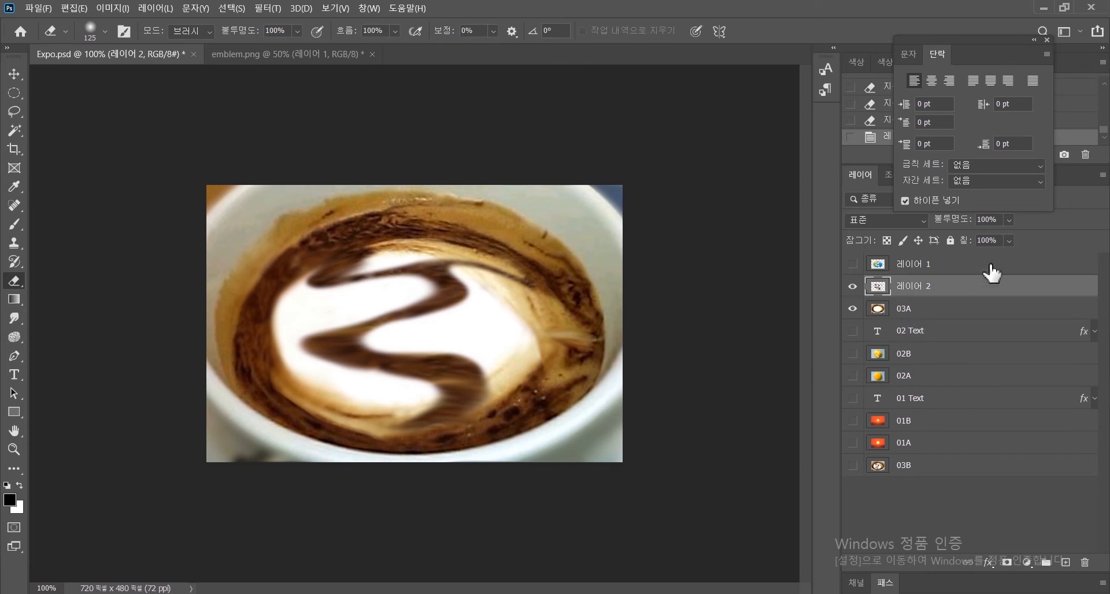
Add the text “커피도... EXPO로 보입니다.” and centre it horizontally above the coffee emblem.
left_click(15, 376)
left_click(350, 237)
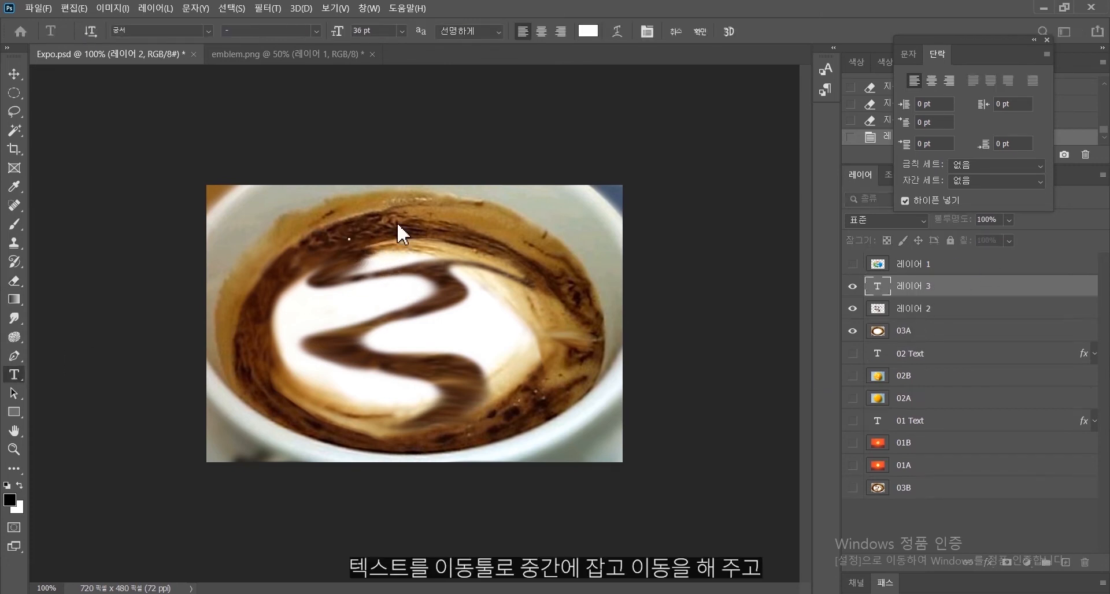
type("“커피도... EXPO로 보입니다")
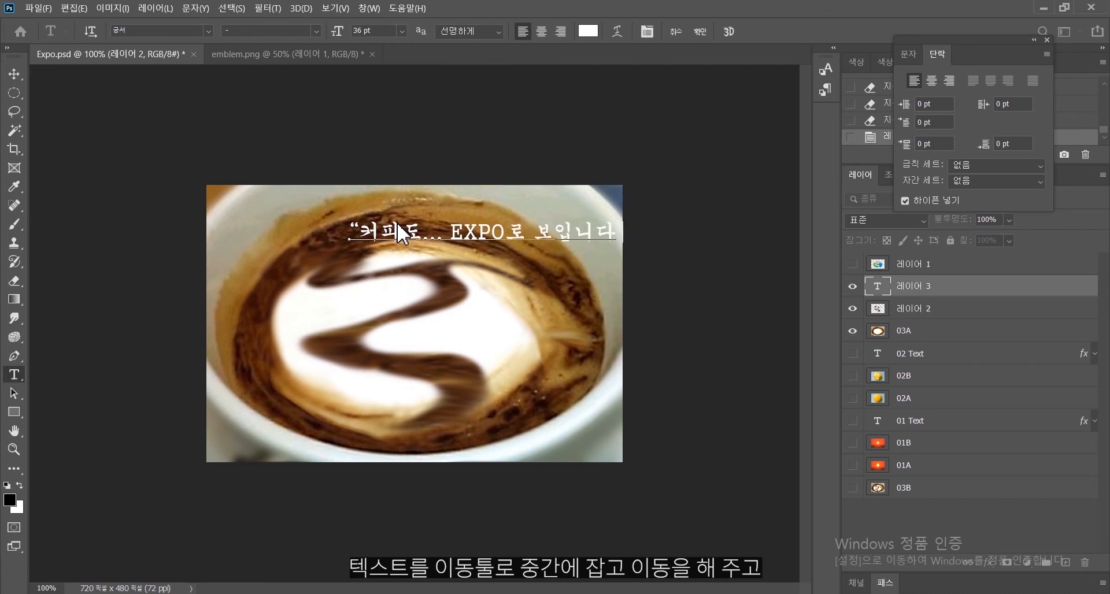
type(".”")
left_click(21, 73)
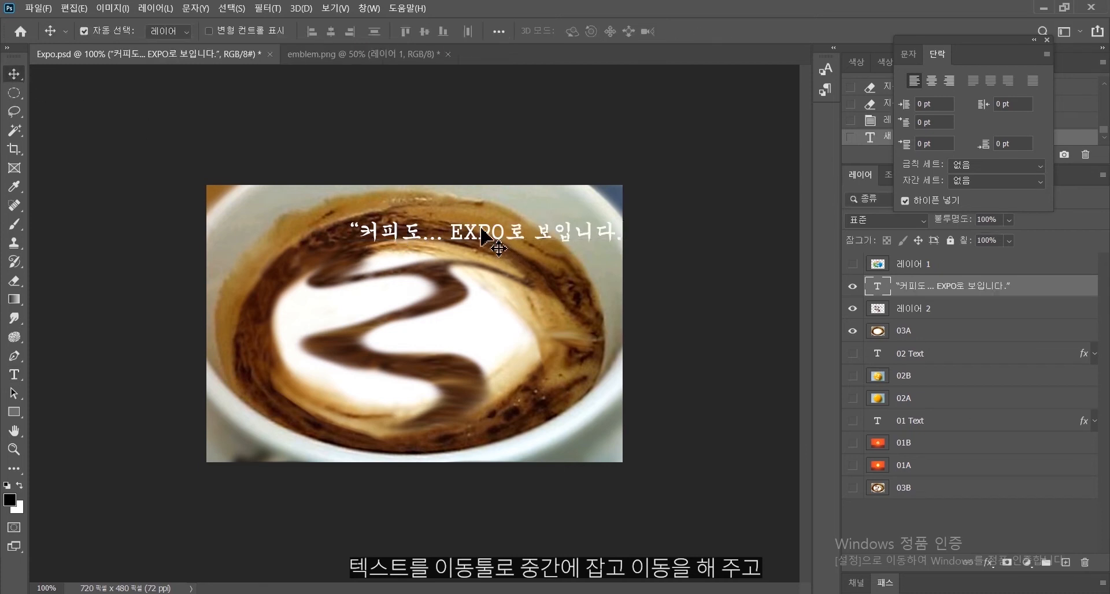
left_click_drag(494, 237, 425, 233)
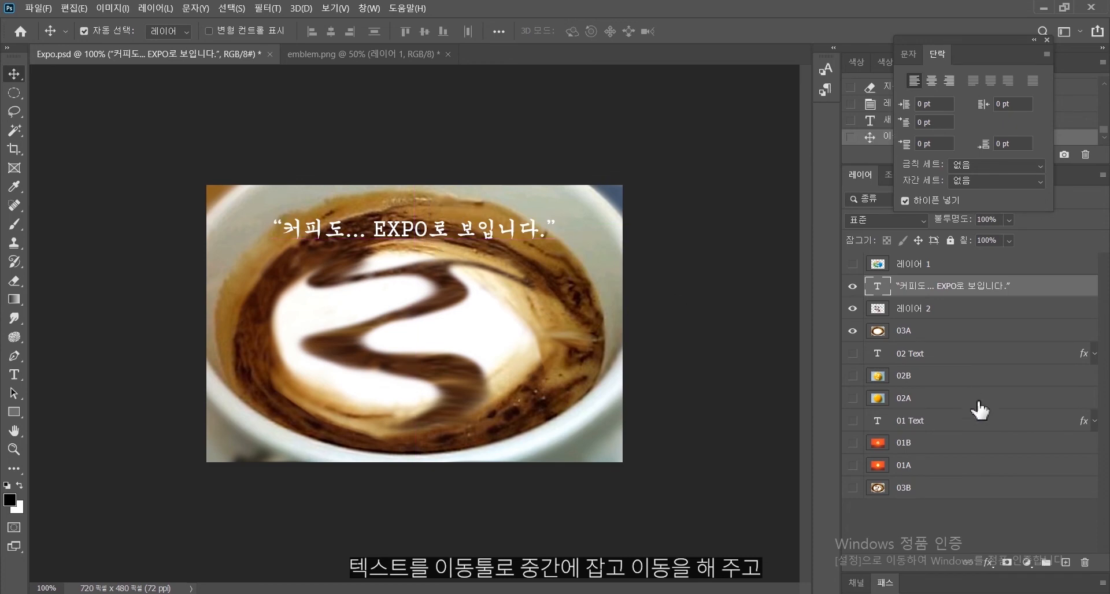
Add a drop shadow to the coffee caption with the existing shadow settings.
left_click(987, 563)
left_click(991, 550)
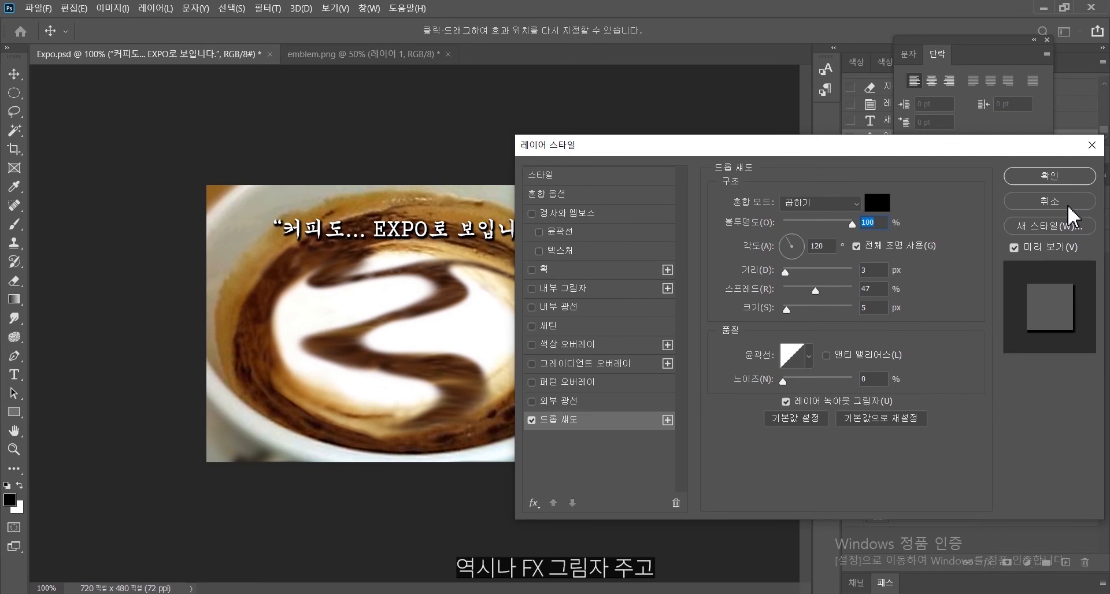
left_click(1067, 204)
Duplicate layer 03A and merge the coffee line layer 레이어 2 down into the copy.
left_click(921, 365)
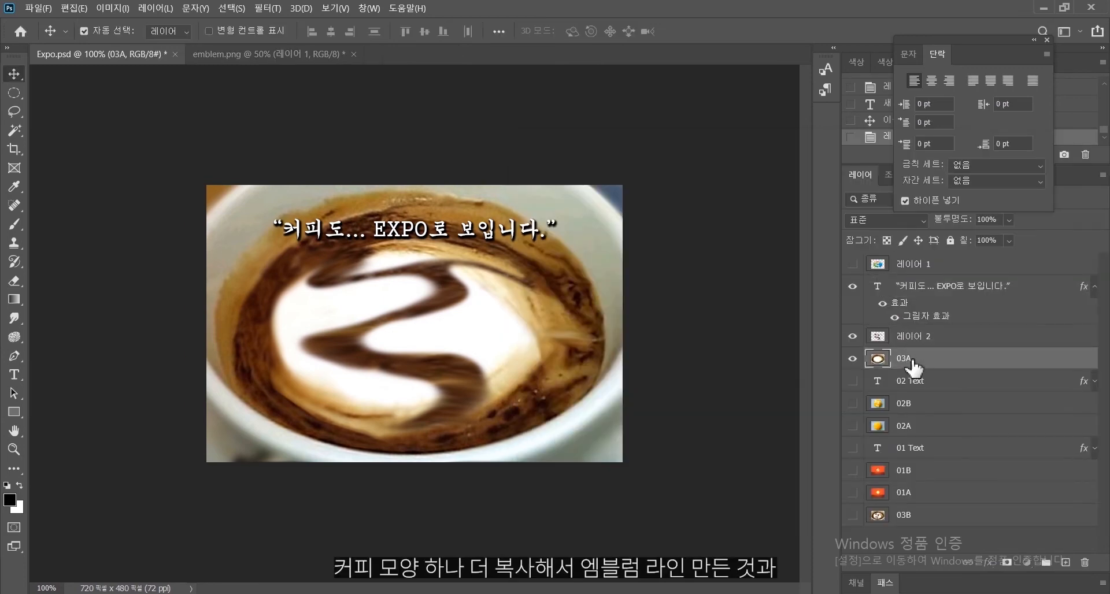
left_click_drag(914, 366, 1065, 561)
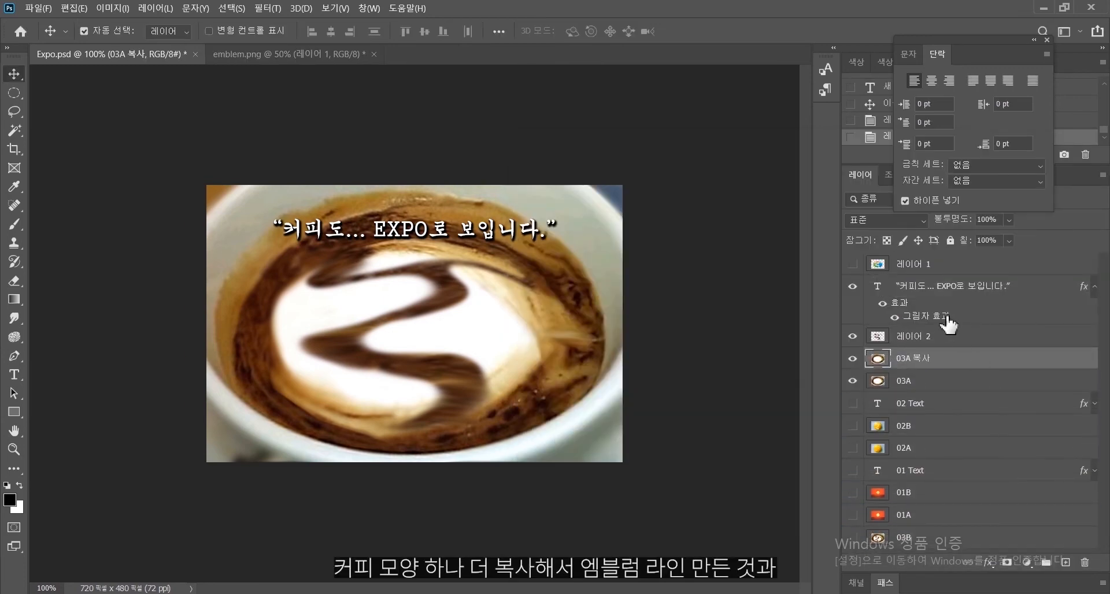
left_click(942, 338)
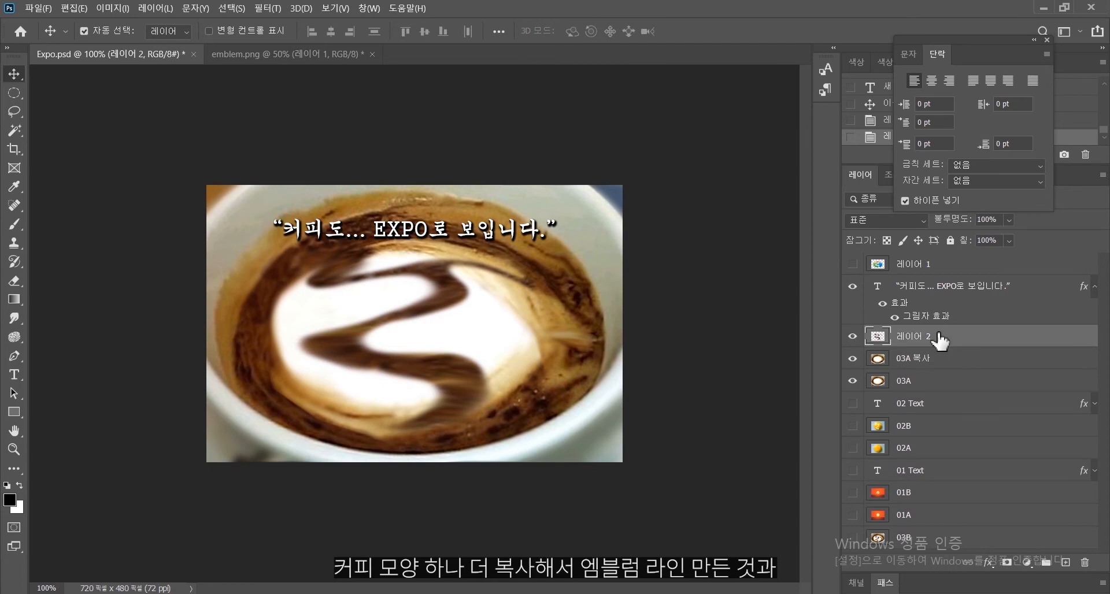
left_click(1102, 176)
left_click(1028, 494)
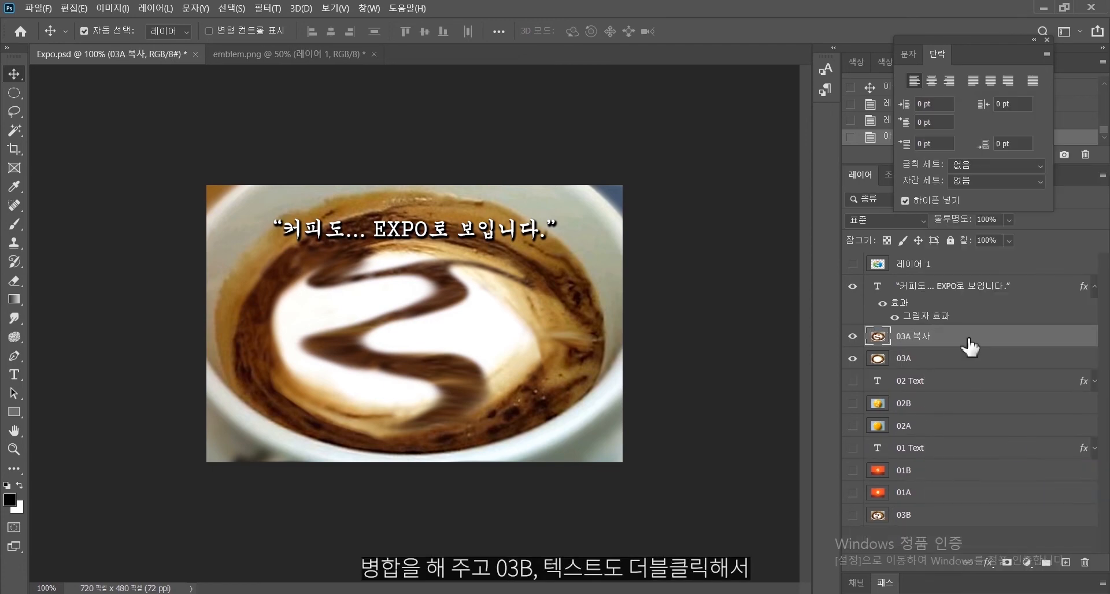
Rename the merged coffee layer as 03B and the caption text layer as 03T.
double_click(929, 335)
type("B")
key("Return")
double_click(906, 287)
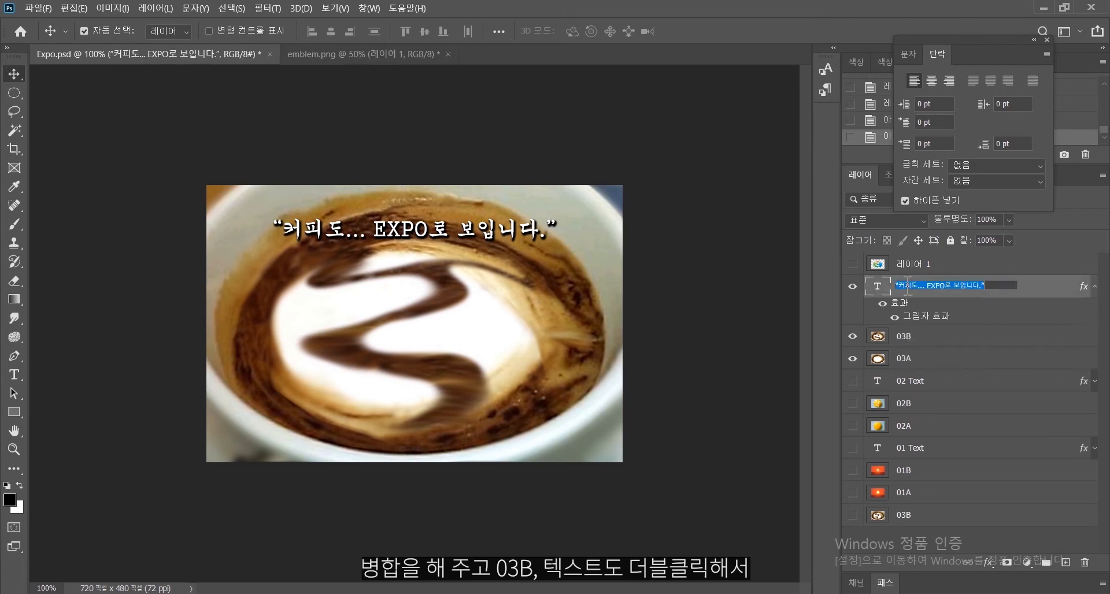
type("0")
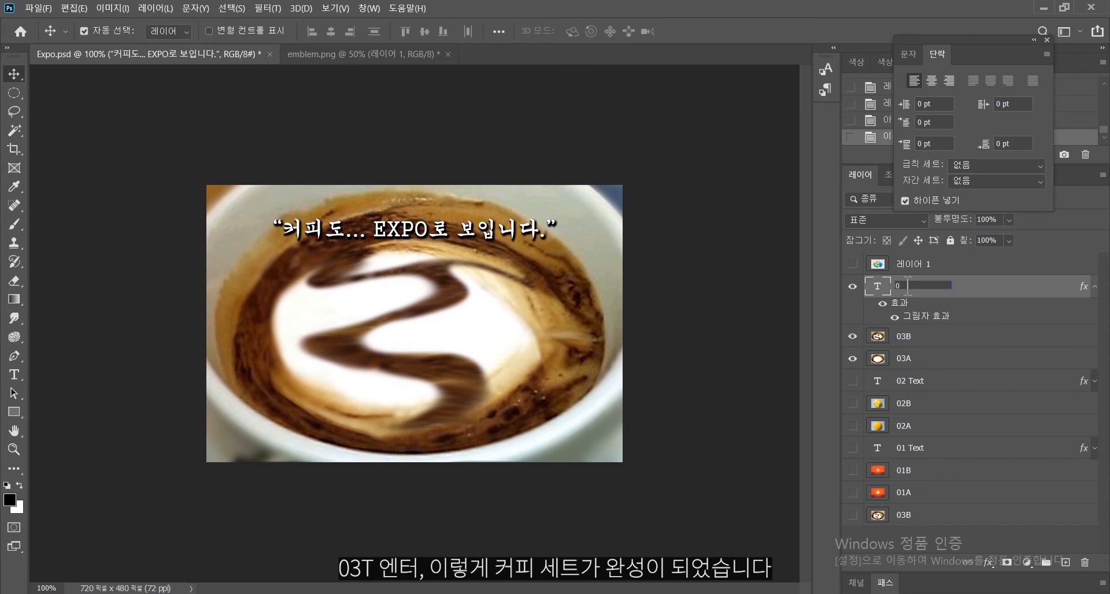
type("3T")
key("Return")
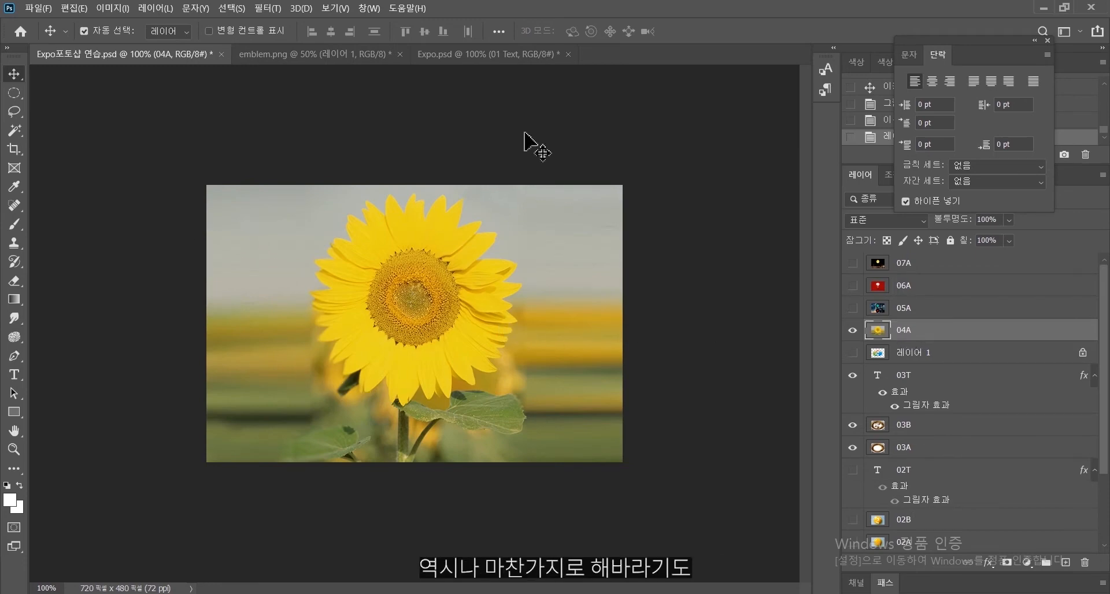
Check the finished sunflower in Expo.psd, and in Expo포토샵 연습.psd copy the sunflower's round seed disc from 04A to a new layer.
left_click(488, 54)
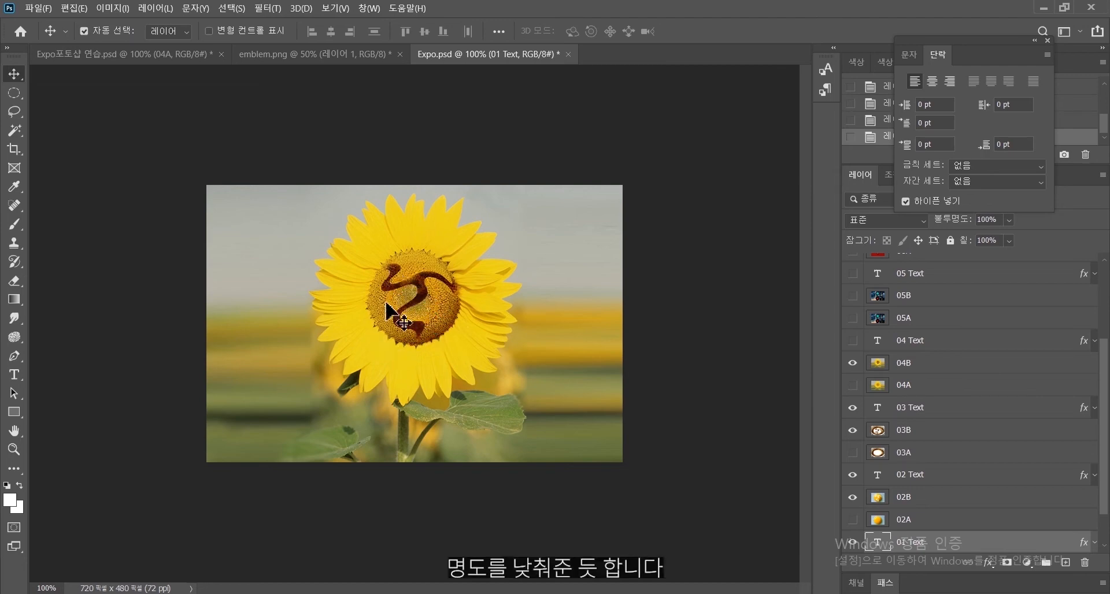
left_click(214, 58)
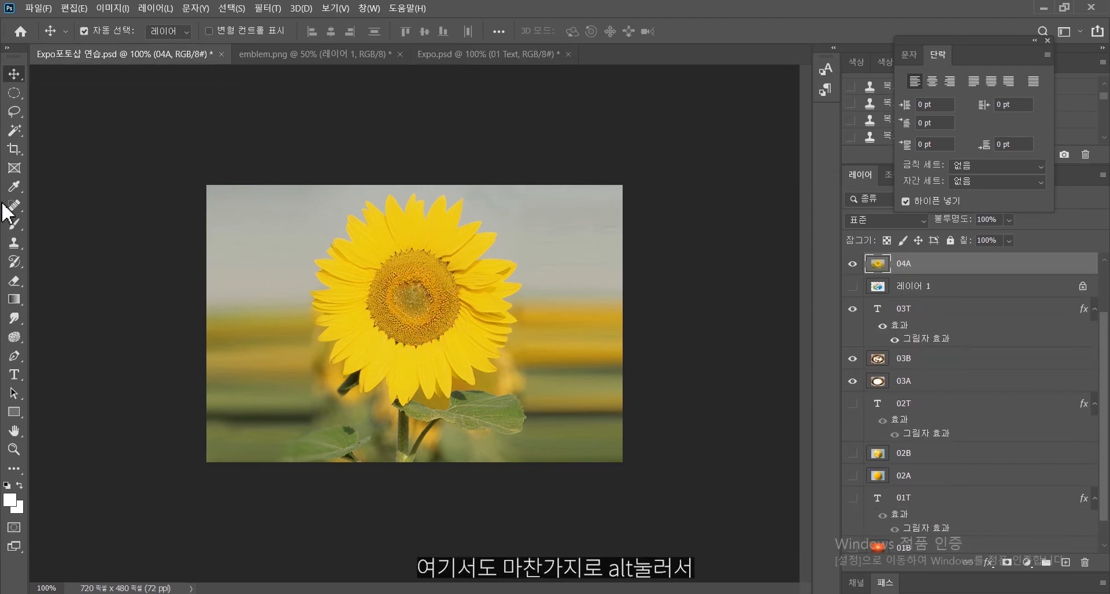
left_click(14, 92)
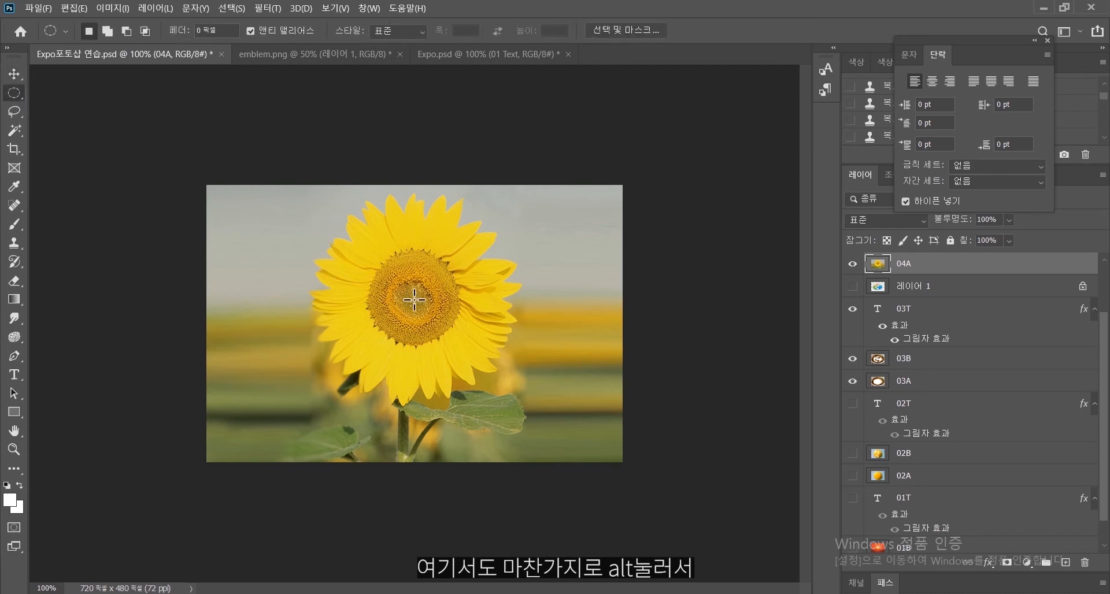
left_click_drag(414, 300, 458, 249)
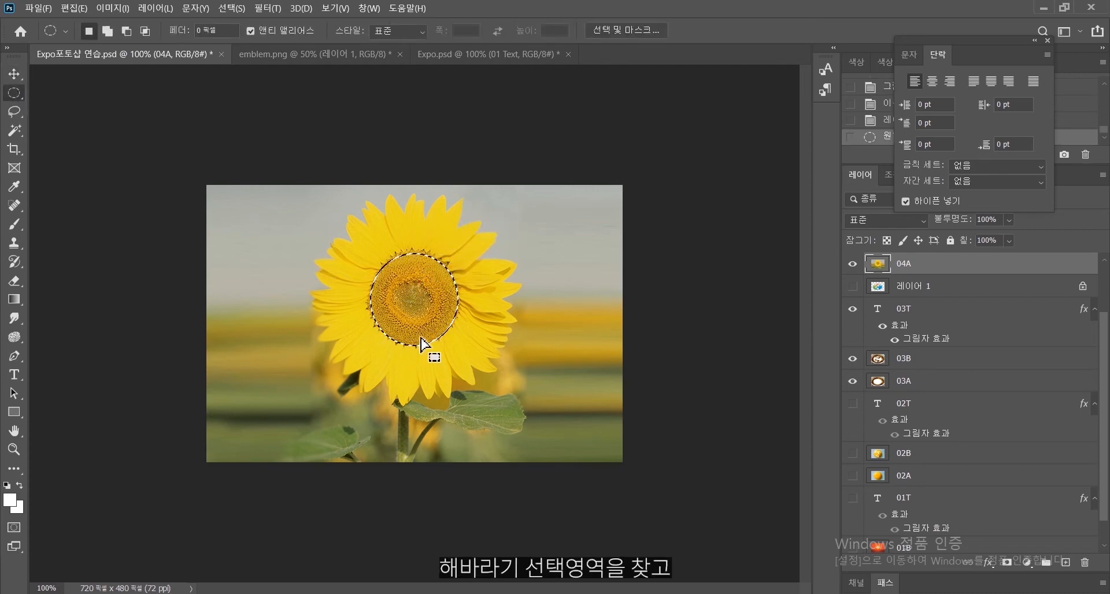
right_click(420, 313)
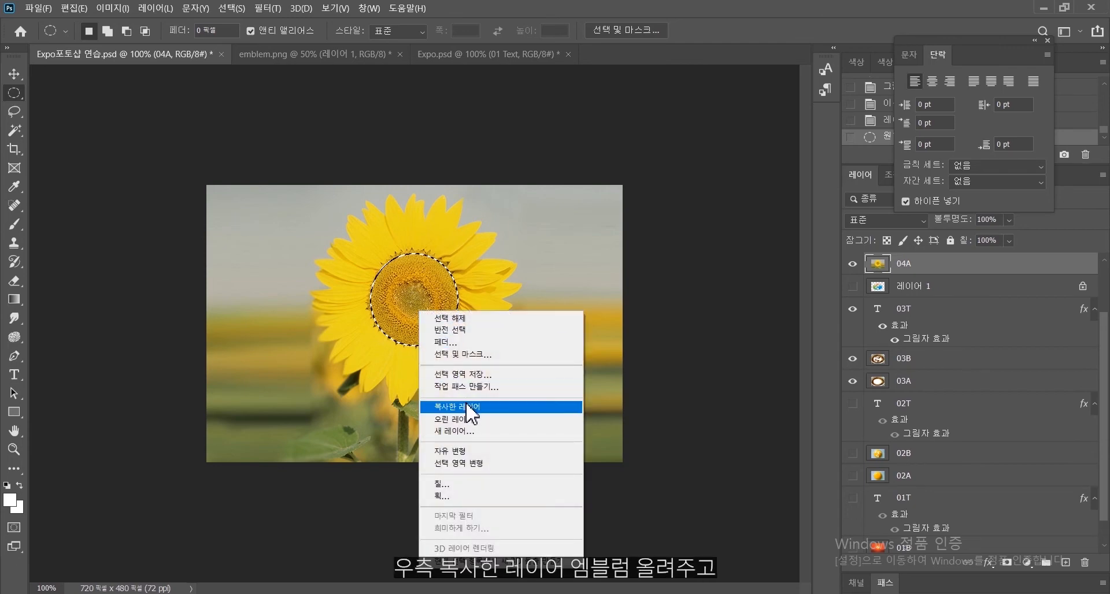
left_click(471, 409)
Move emblem layer 레이어 1 above the seed disc copy, show it, and scale it down to fit the sunflower's centre.
left_click_drag(961, 317, 950, 257)
left_click(855, 266)
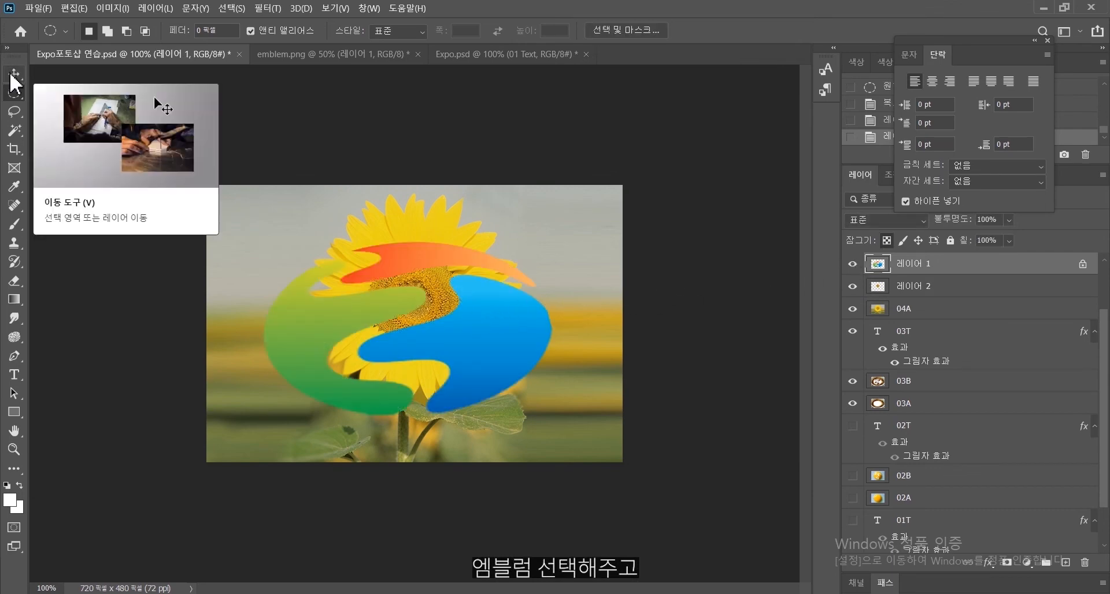
key("ctrl+t")
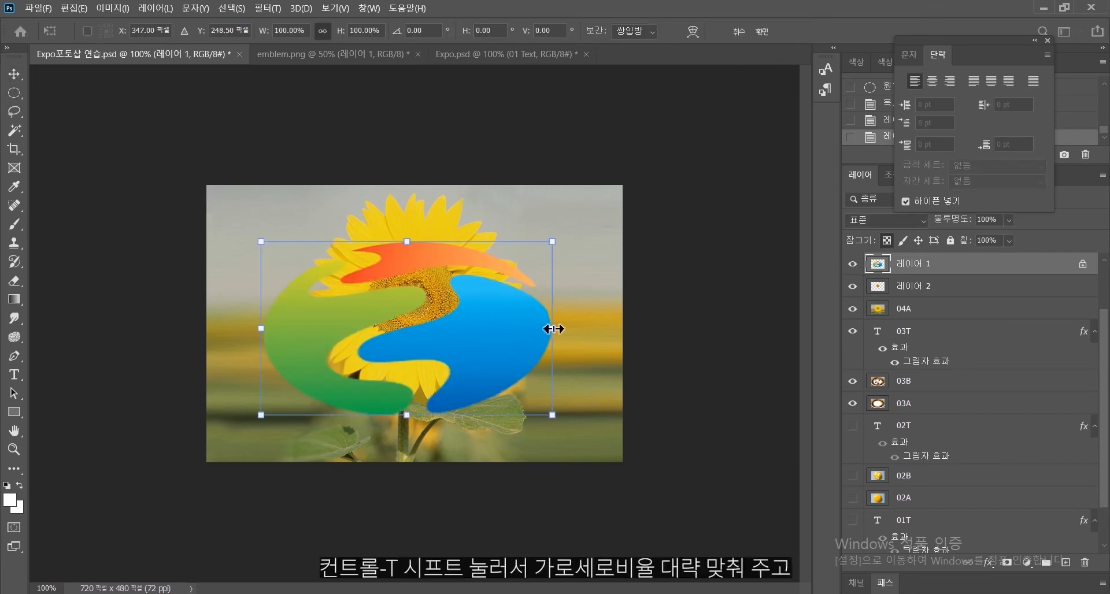
left_click_drag(553, 329, 463, 289)
left_click_drag(512, 212, 461, 255)
double_click(433, 313)
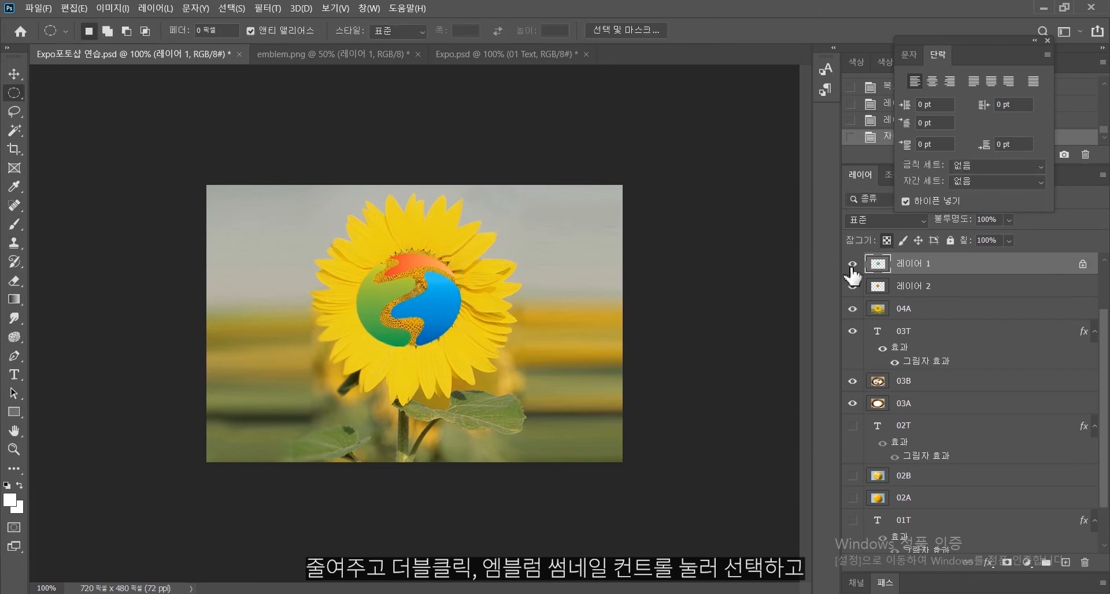
Load the emblem shape of 레이어 1 as a selection, expand it slightly, and delete that area from 레이어 2.
left_click(877, 264, "ctrl")
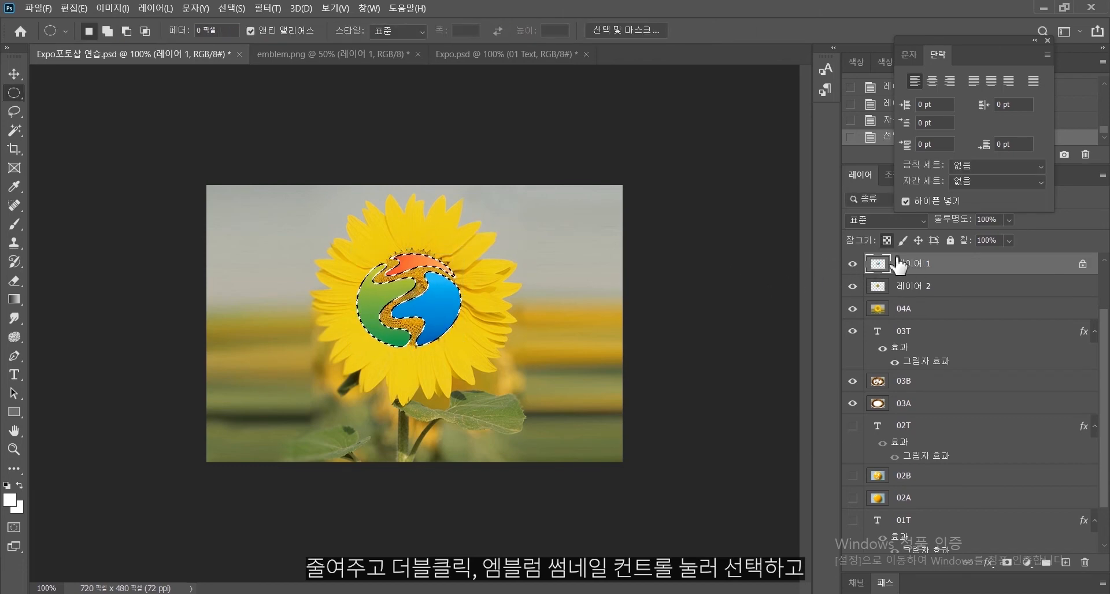
left_click(232, 8)
mouse_move(310, 201)
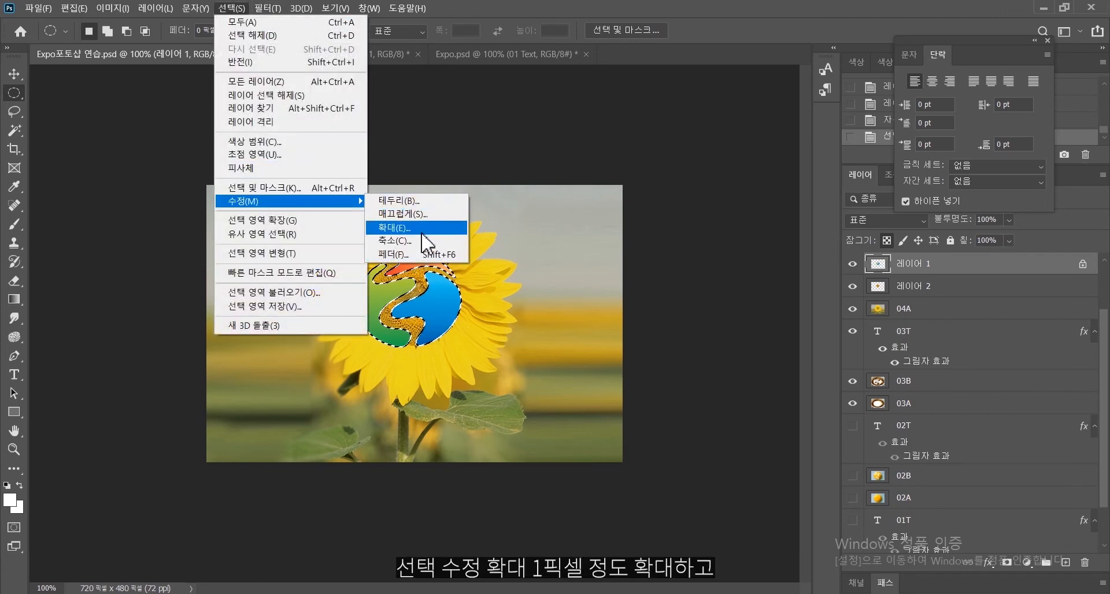
left_click(442, 228)
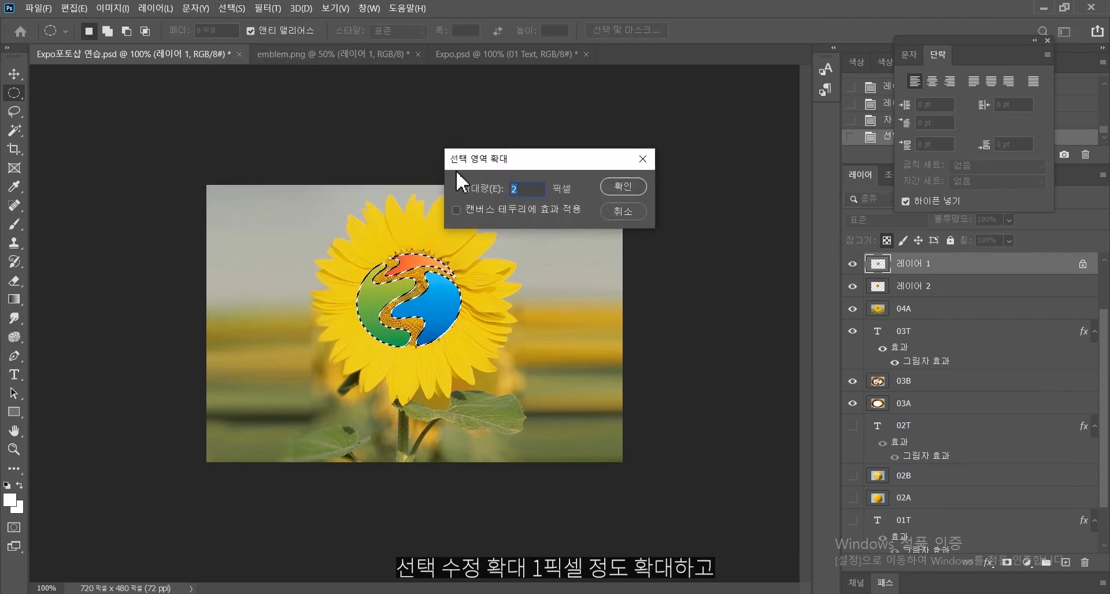
left_click(631, 186)
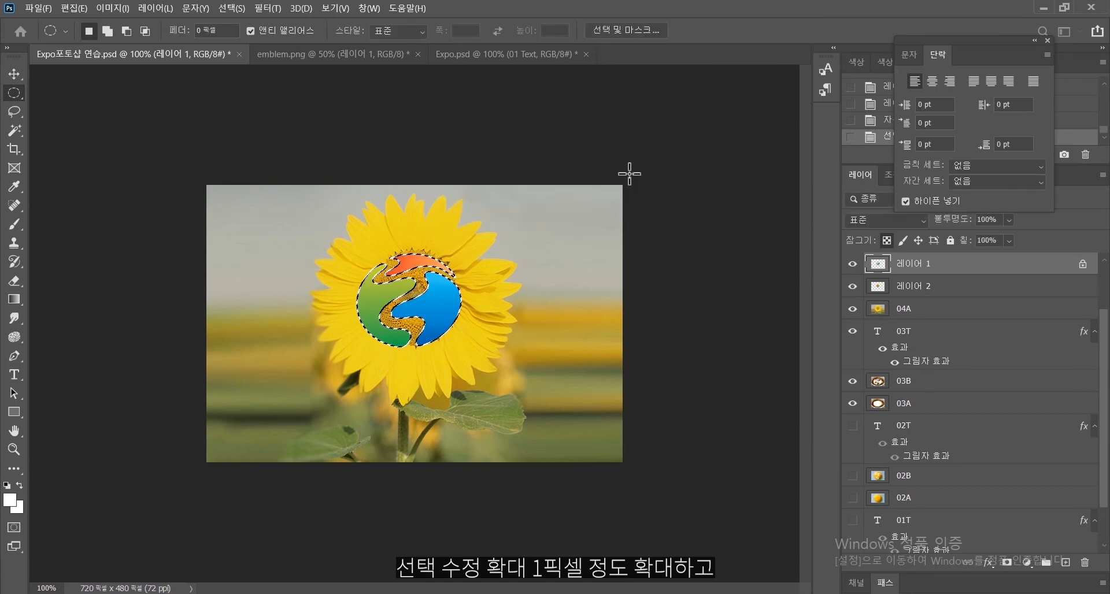
left_click(918, 291)
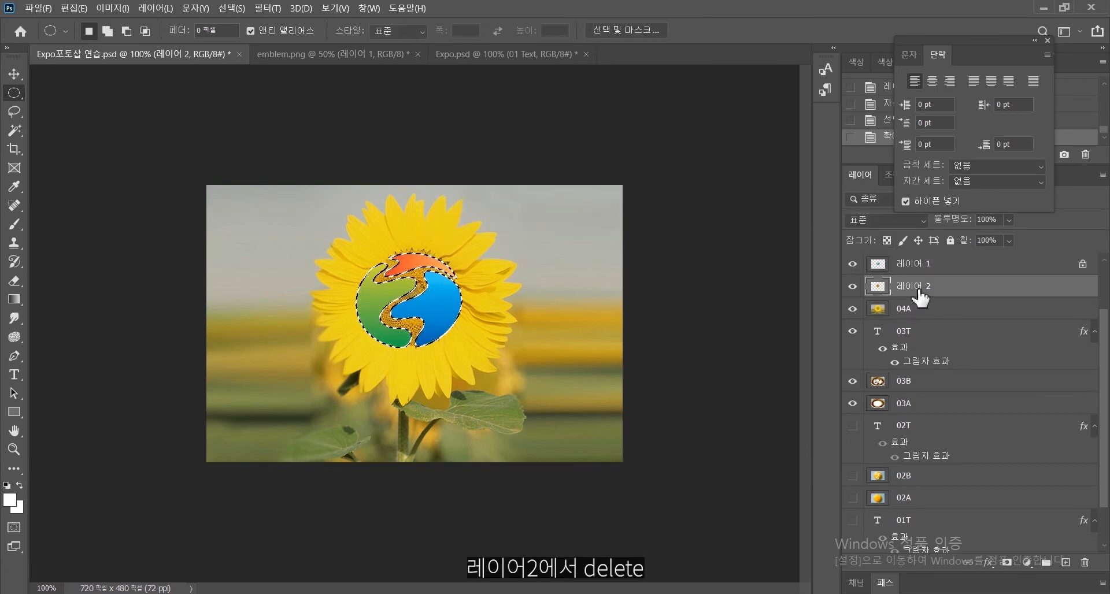
key("Delete")
Deselect, make 레이어 2 active, and hide 레이어 1, 04A, 03T, 03B and 03A to isolate the seed-textured emblem line.
left_click(867, 269)
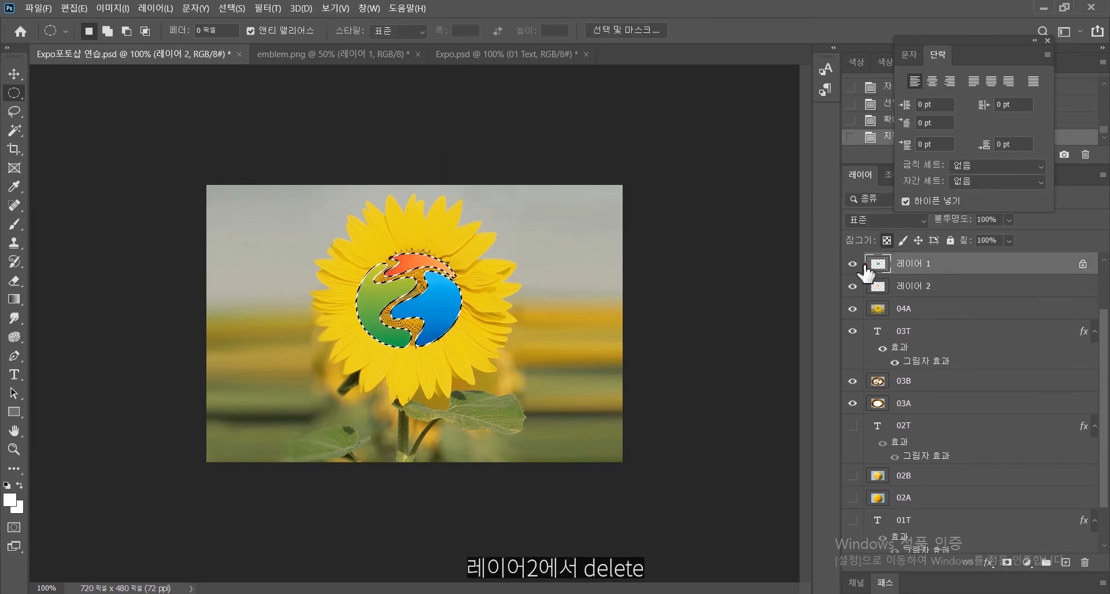
left_click(853, 264)
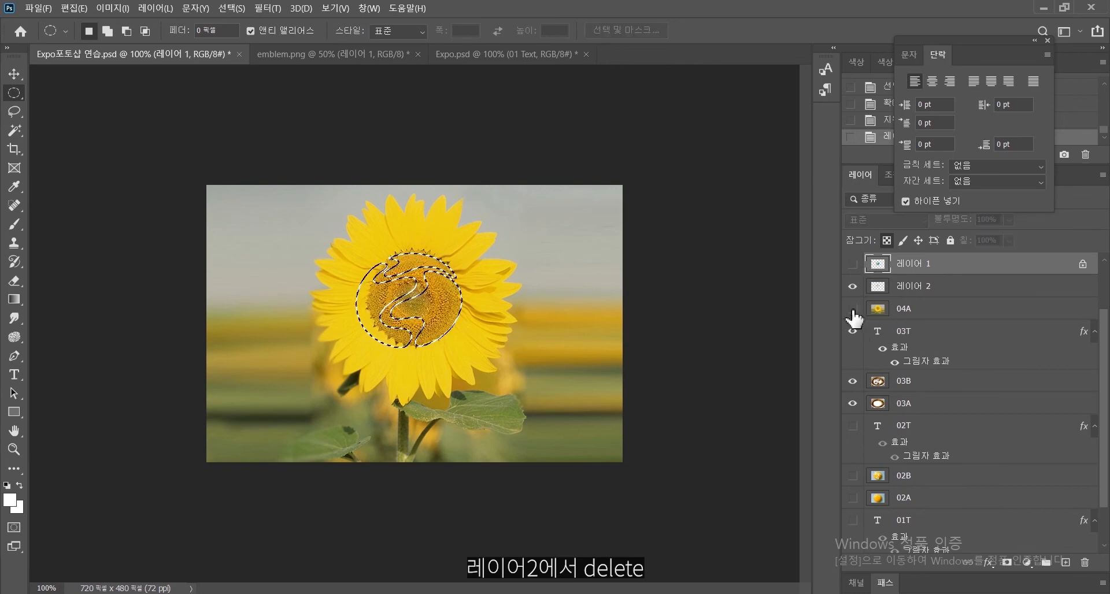
left_click(853, 311)
left_click(853, 311)
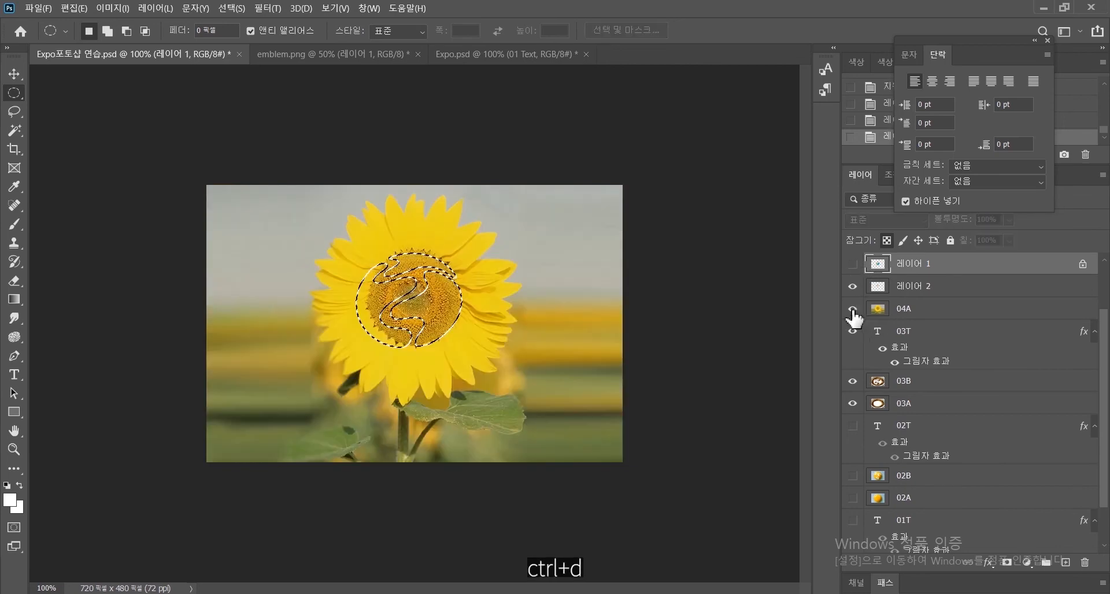
key("ctrl+d")
left_click(901, 286)
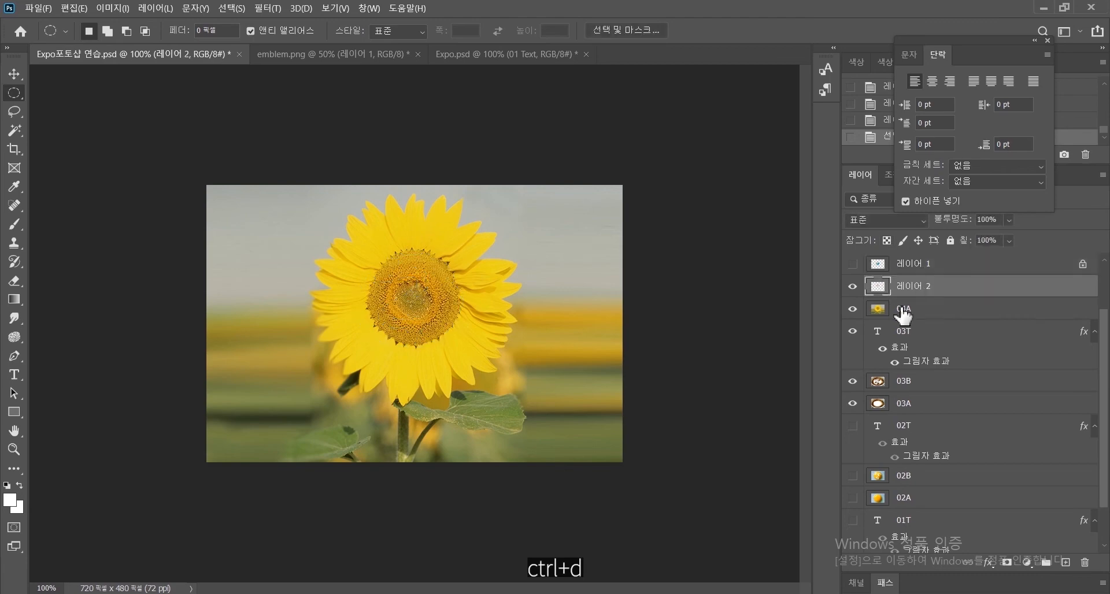
left_click(853, 312)
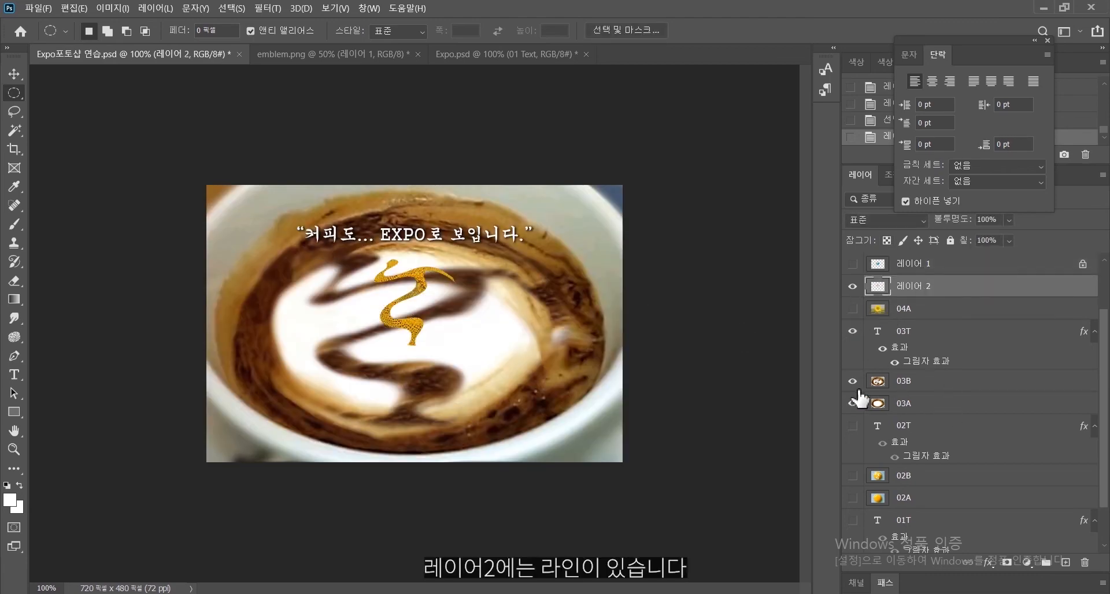
left_click_drag(857, 399, 853, 332)
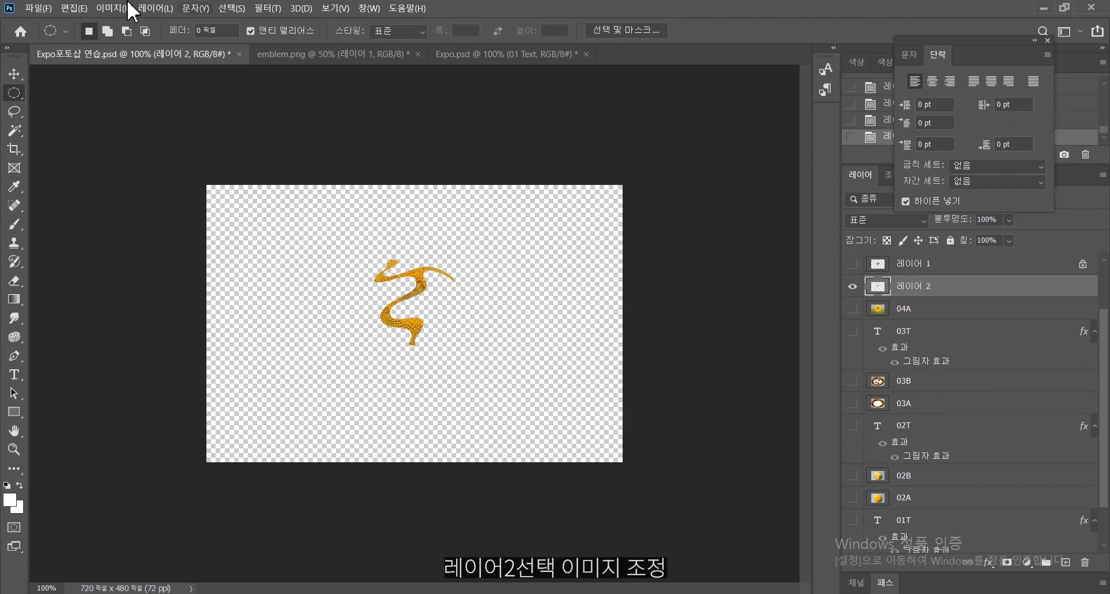
left_click(108, 10)
mouse_move(205, 42)
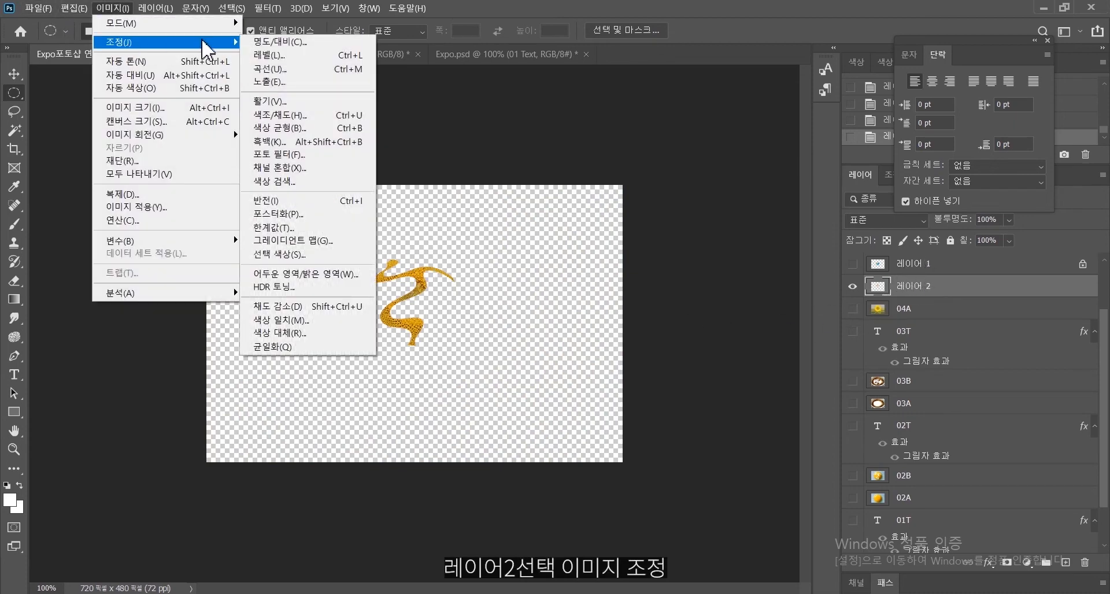
left_click(294, 70)
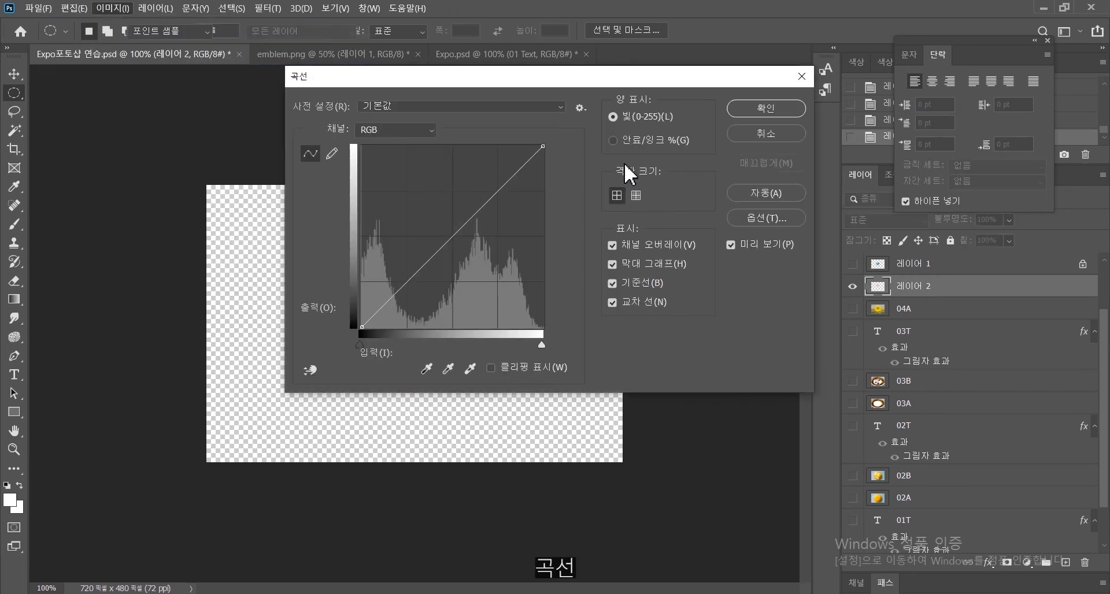
left_click_drag(546, 80, 827, 86)
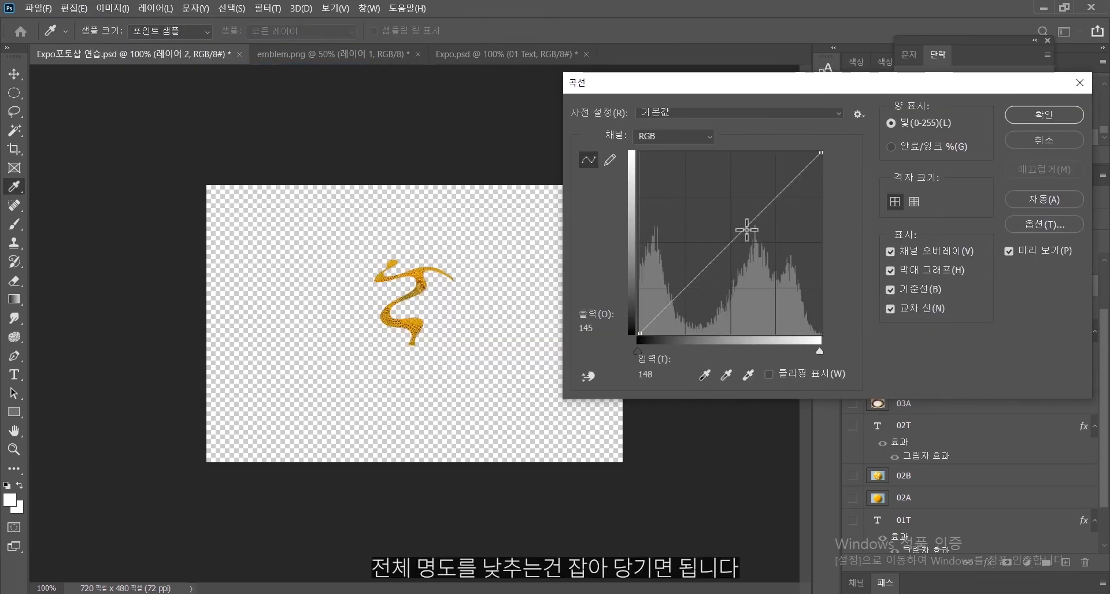
left_click_drag(754, 220, 776, 250)
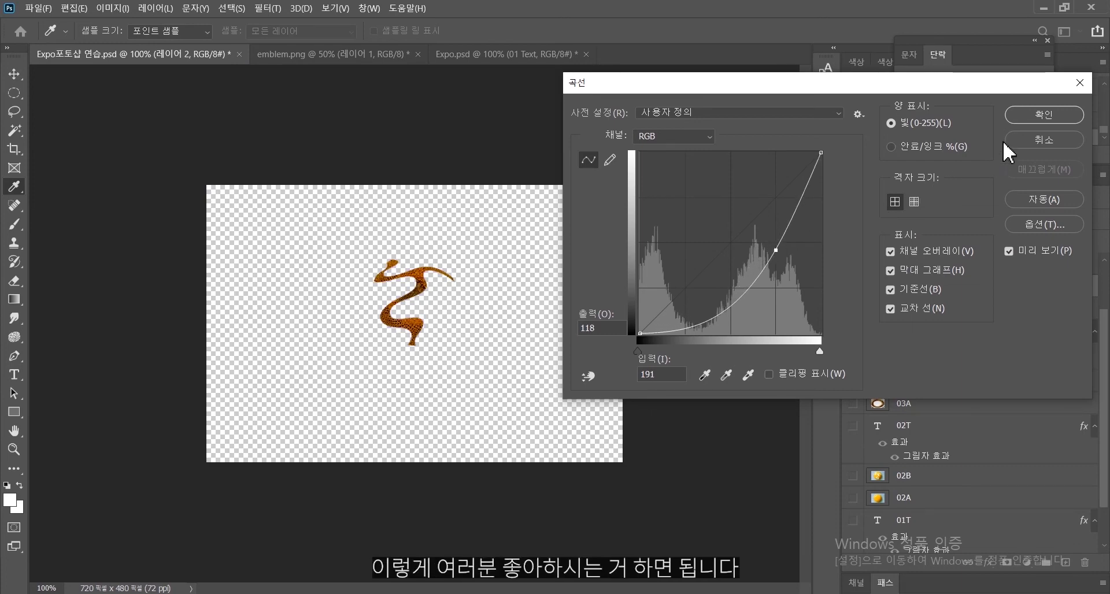
left_click(1019, 140)
Darken the emblem line on 레이어 2 with Brightness/Contrast, using brightness -115 and contrast 69.
left_click(126, 11)
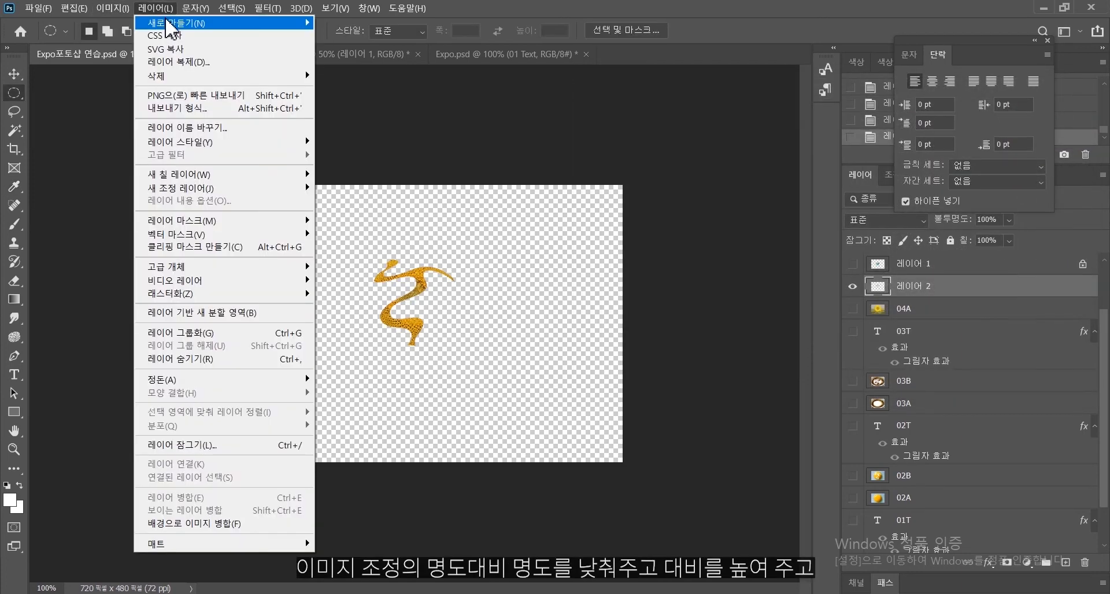
mouse_move(127, 42)
left_click(278, 40)
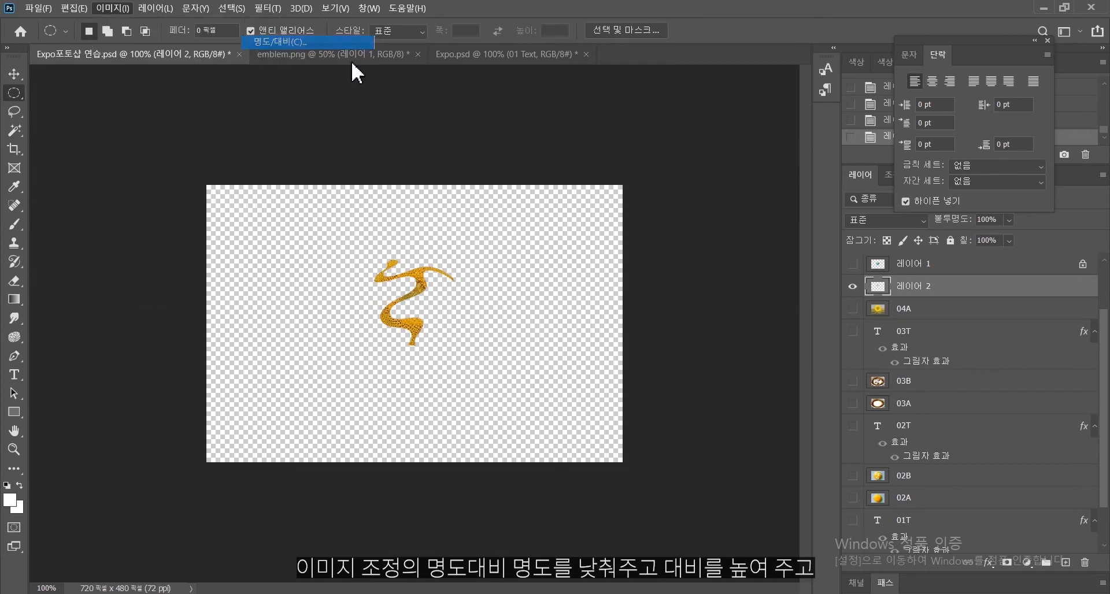
left_click_drag(830, 151, 768, 151)
left_click_drag(842, 184, 880, 187)
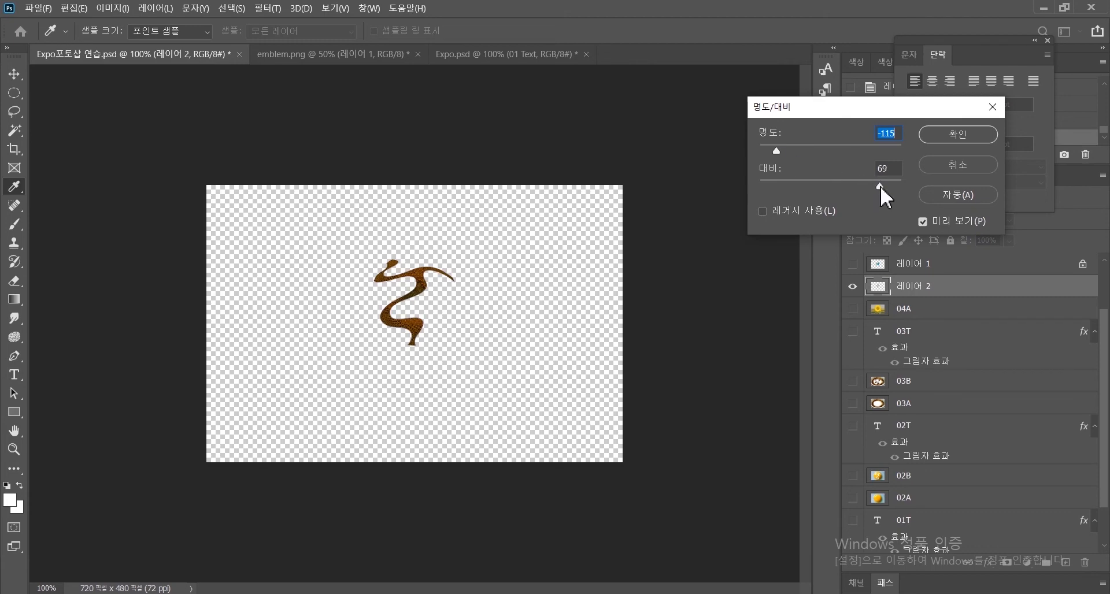
left_click(966, 134)
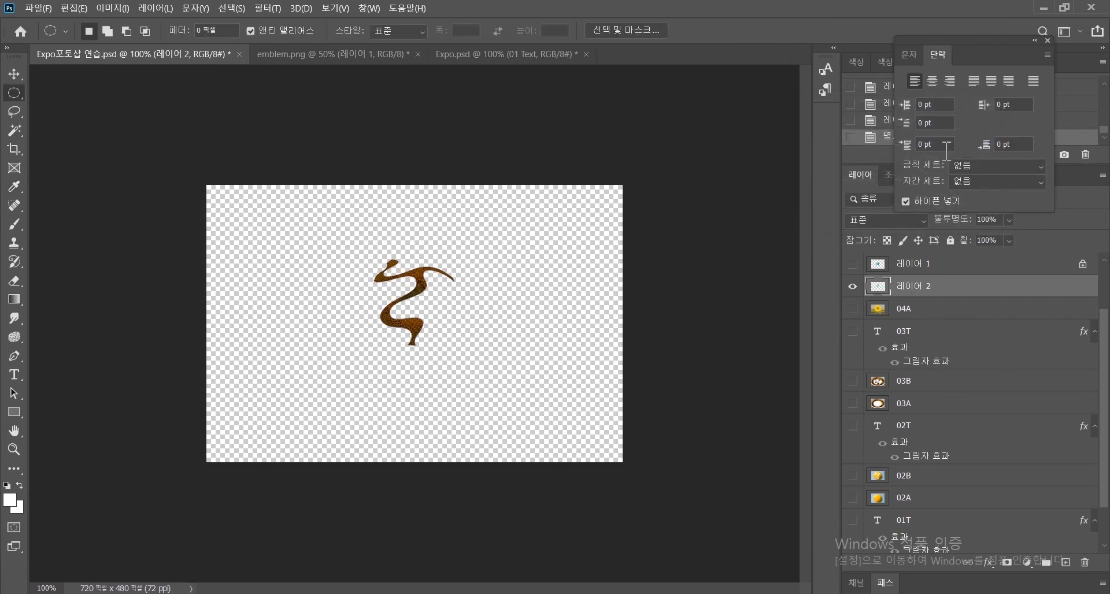
Show layer 04A, duplicate it, and merge the emblem line layer 레이어 2 down into the copy.
left_click(852, 308)
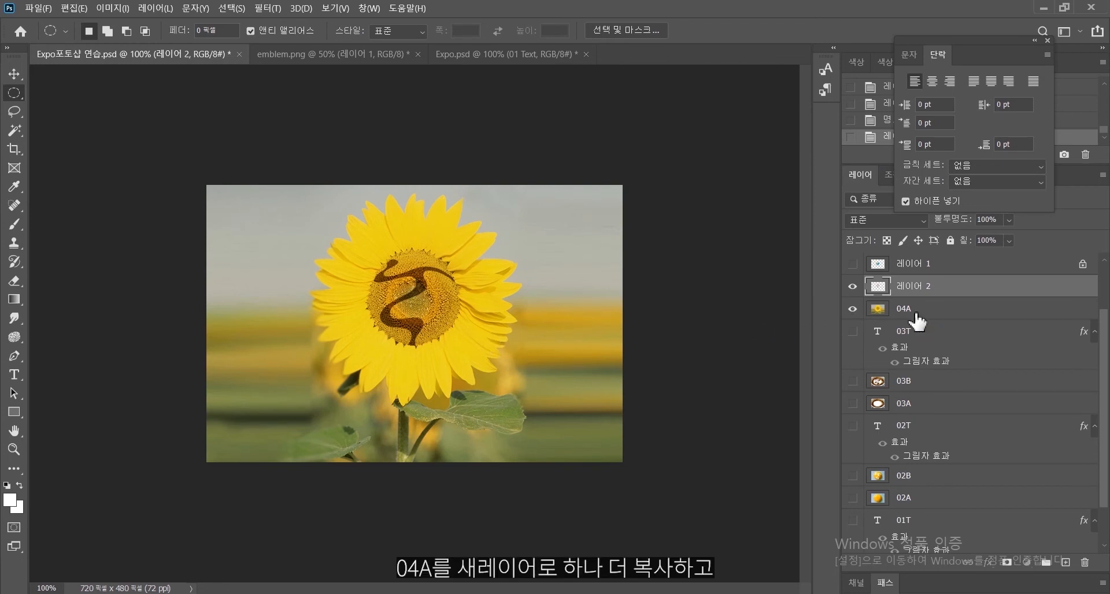
left_click_drag(917, 317, 1066, 562)
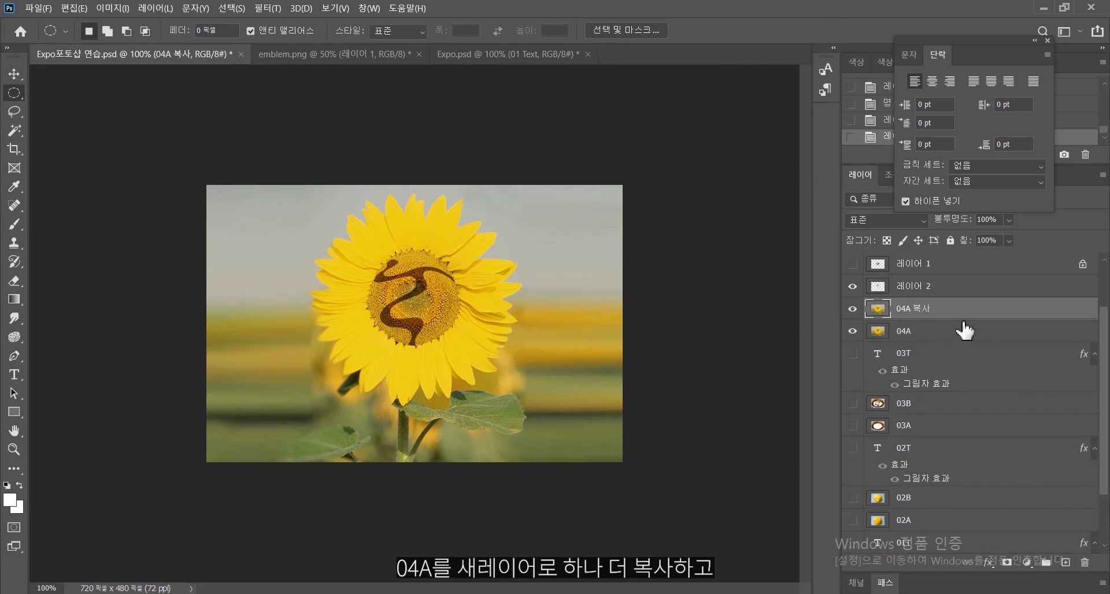
left_click(954, 287)
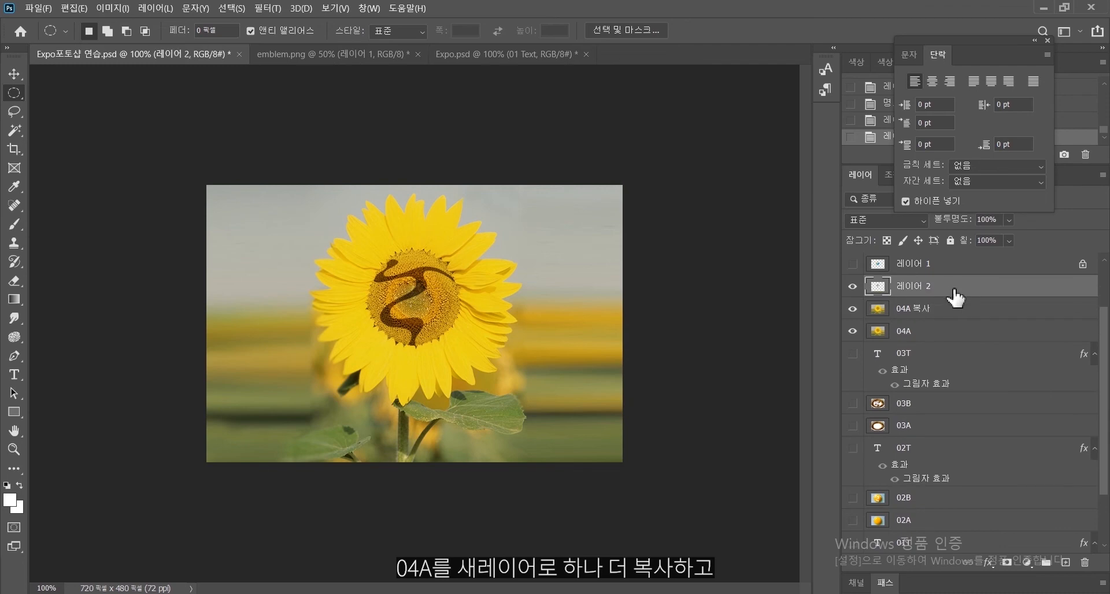
left_click(1103, 175)
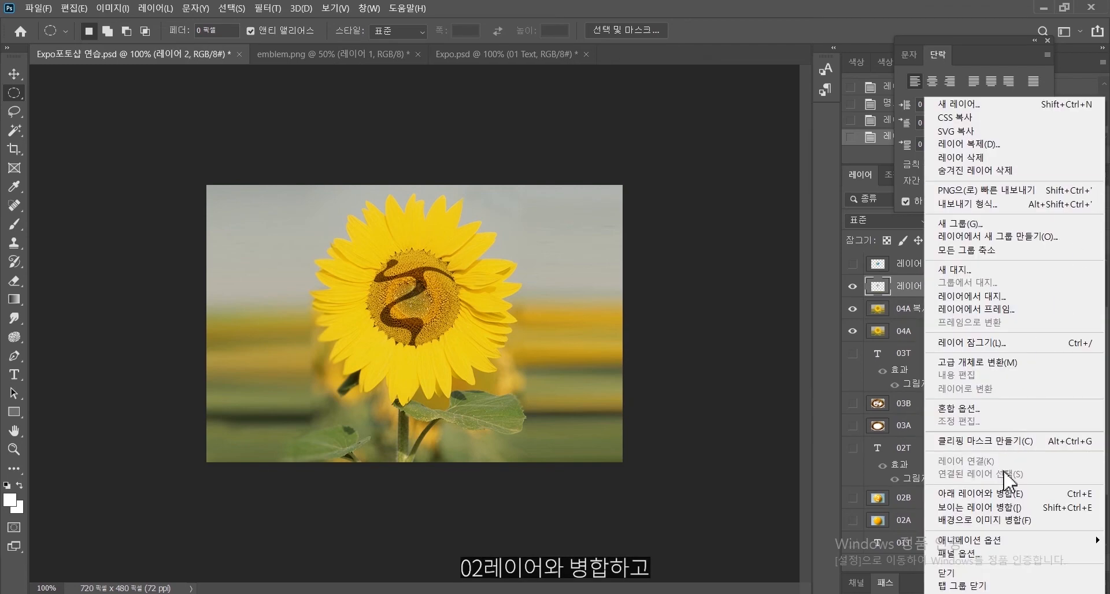
left_click(1011, 500)
Rename the merged sunflower layer as 04B.
double_click(919, 286)
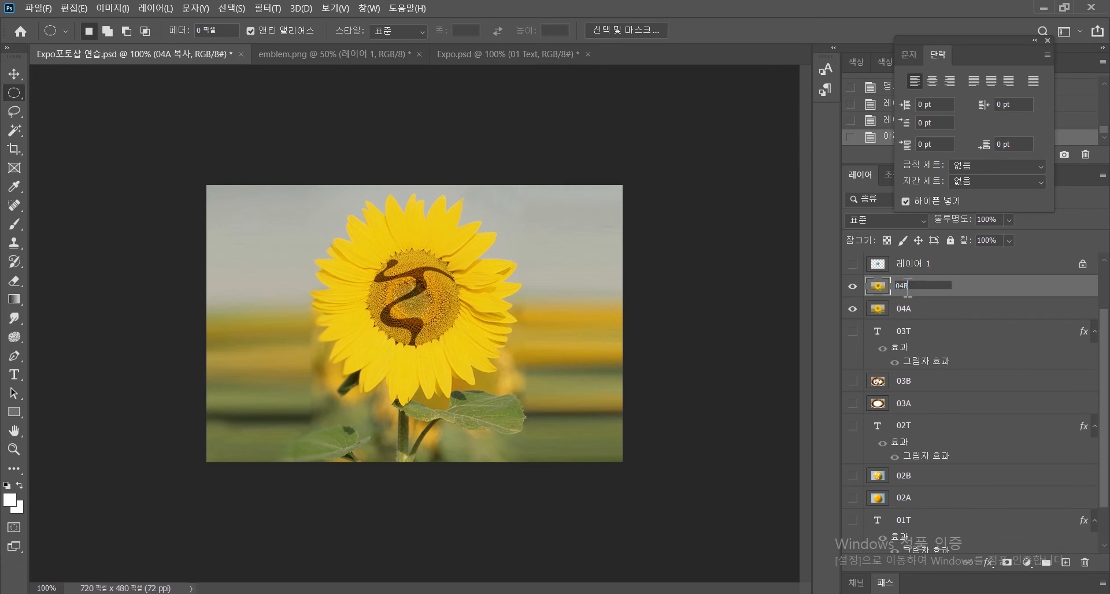
type("04B")
key("Return")
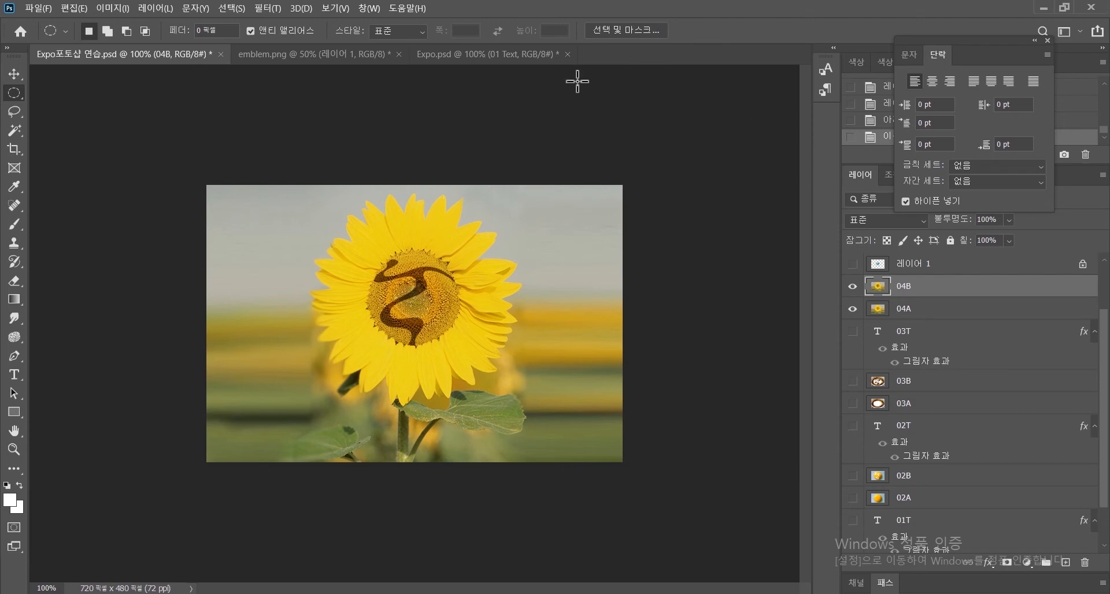
Add the white caption “해바라기가... EXPO로 보입니다.” and centre it horizontally below the sunflower's petals.
key("t")
left_click(344, 386)
type("“해바라기가")
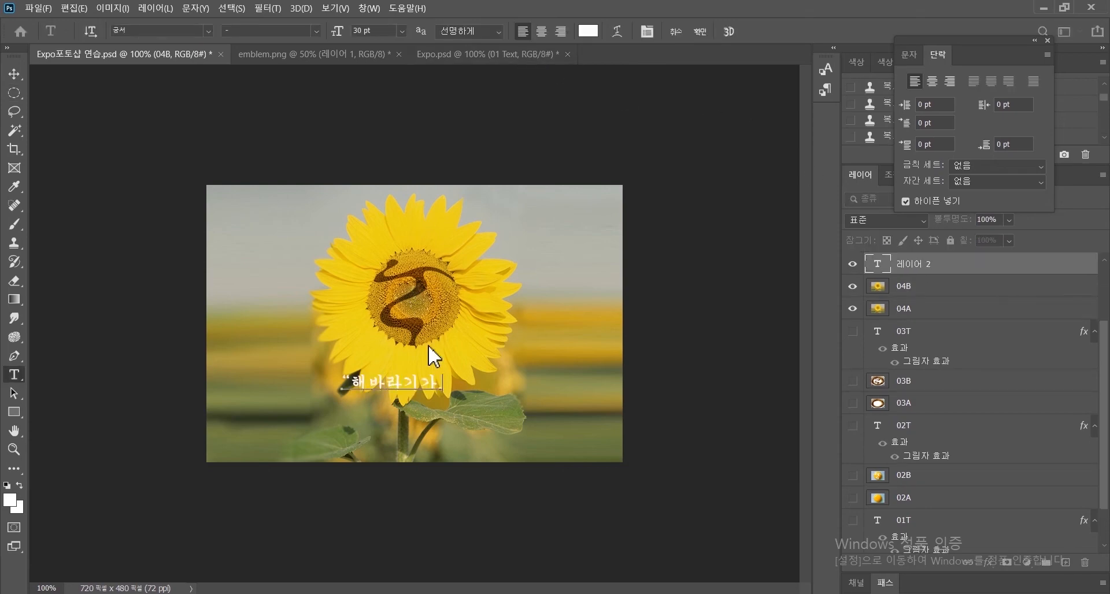
type("... EXPO ㄹㅗ 보입니다.”")
left_click(14, 73)
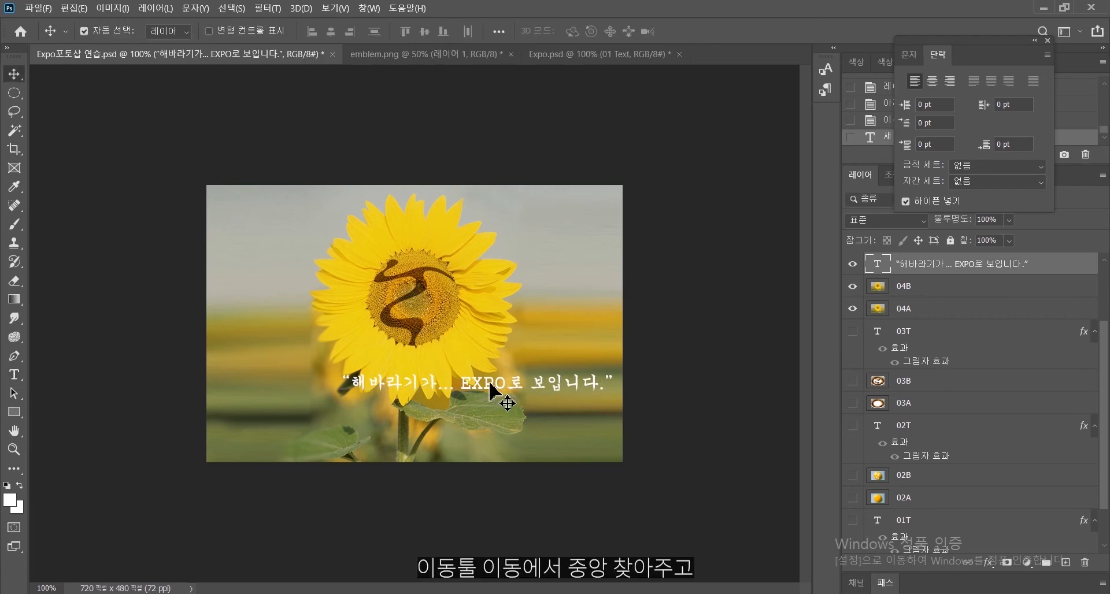
left_click_drag(494, 389, 424, 419)
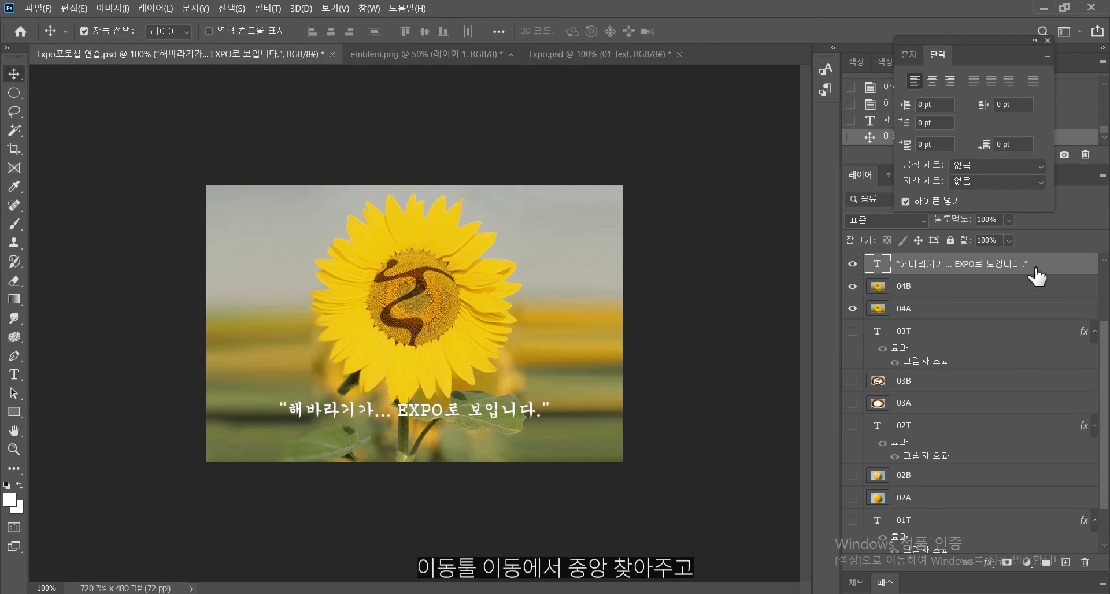
Apply a drop shadow to the sunflower caption, keeping the shadow settings already in the layer style.
left_click(988, 563)
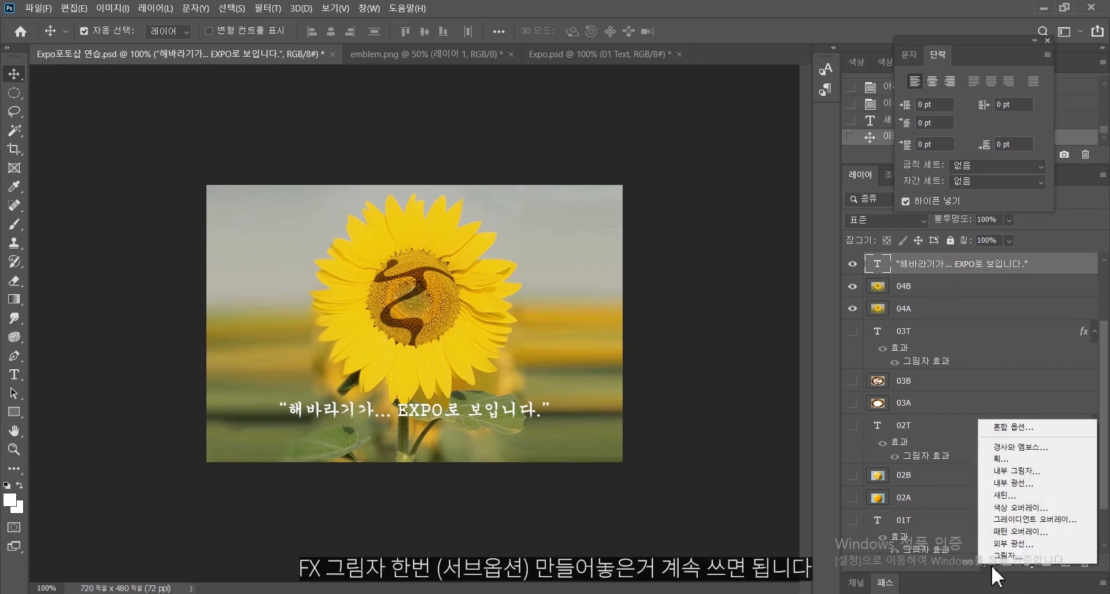
left_click(1031, 557)
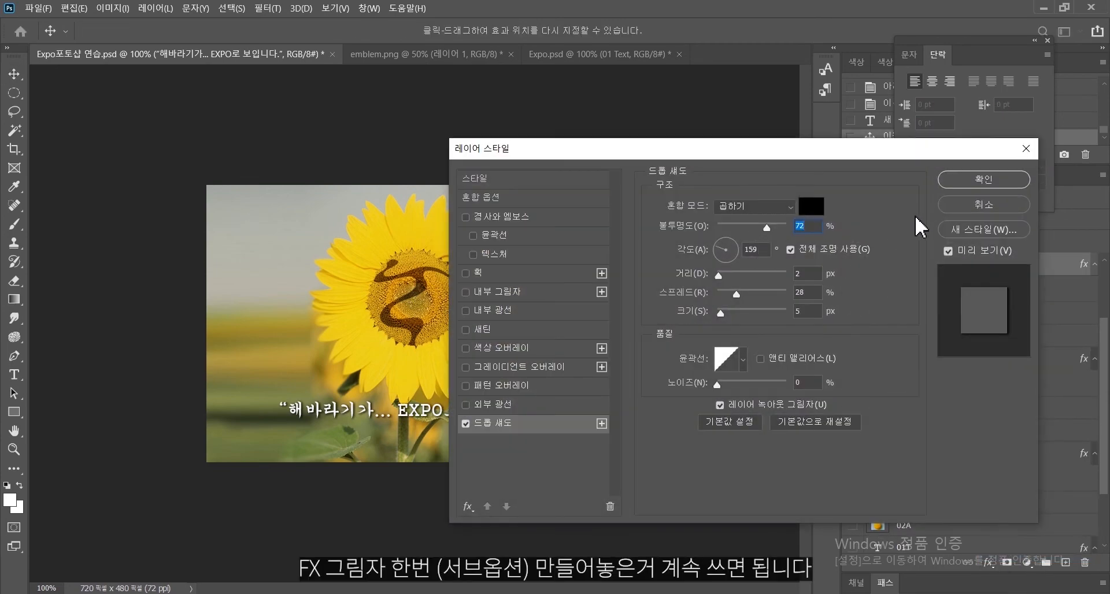
left_click(977, 179)
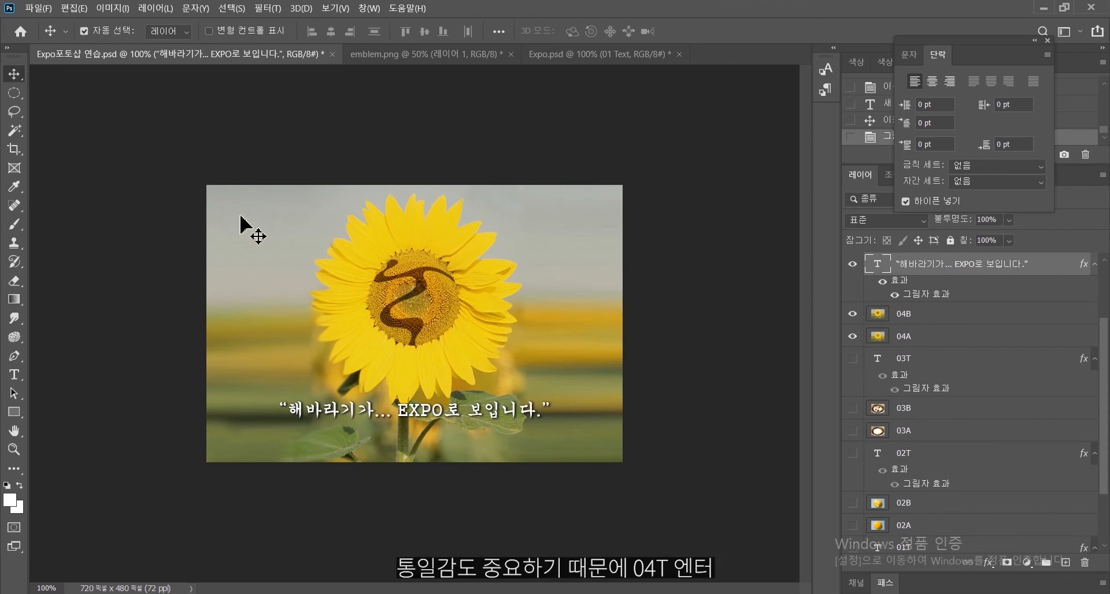
Rename the sunflower caption's text layer as 04T.
double_click(969, 267)
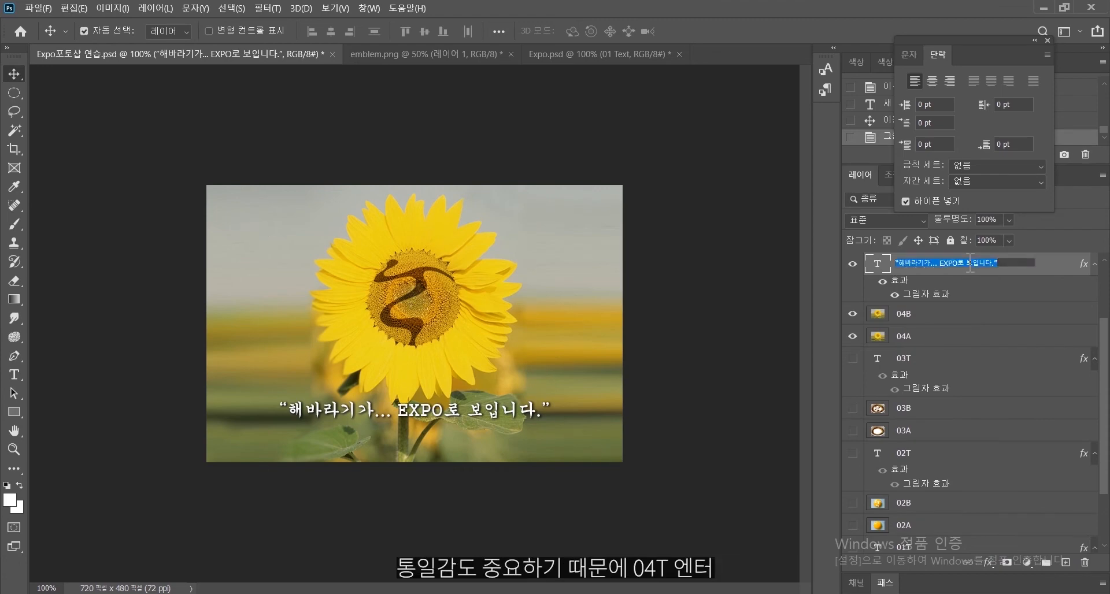
type("0")
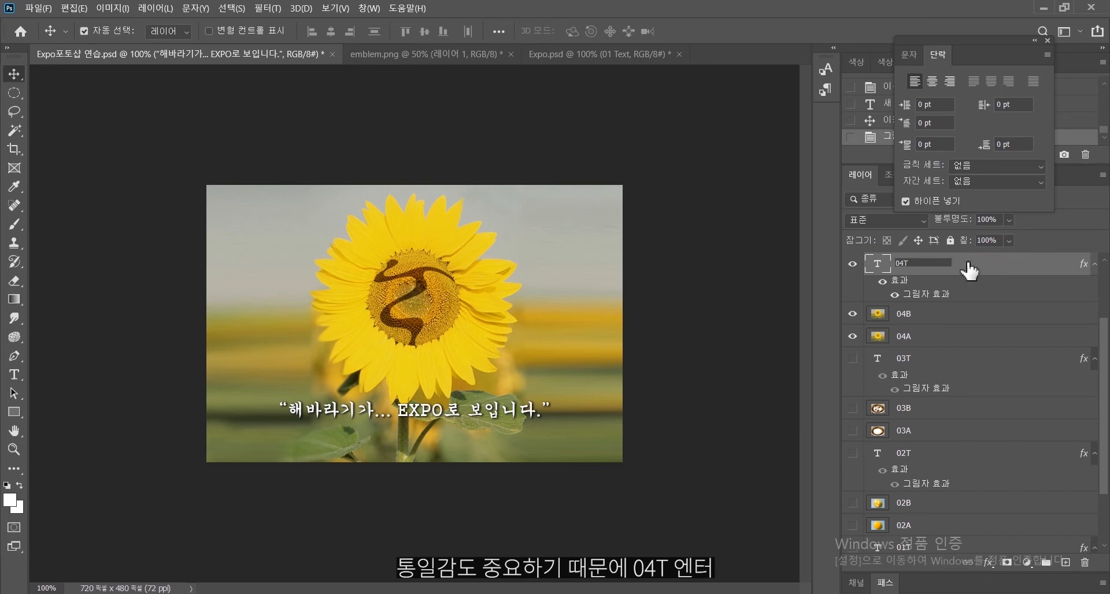
type("4T")
key("Return")
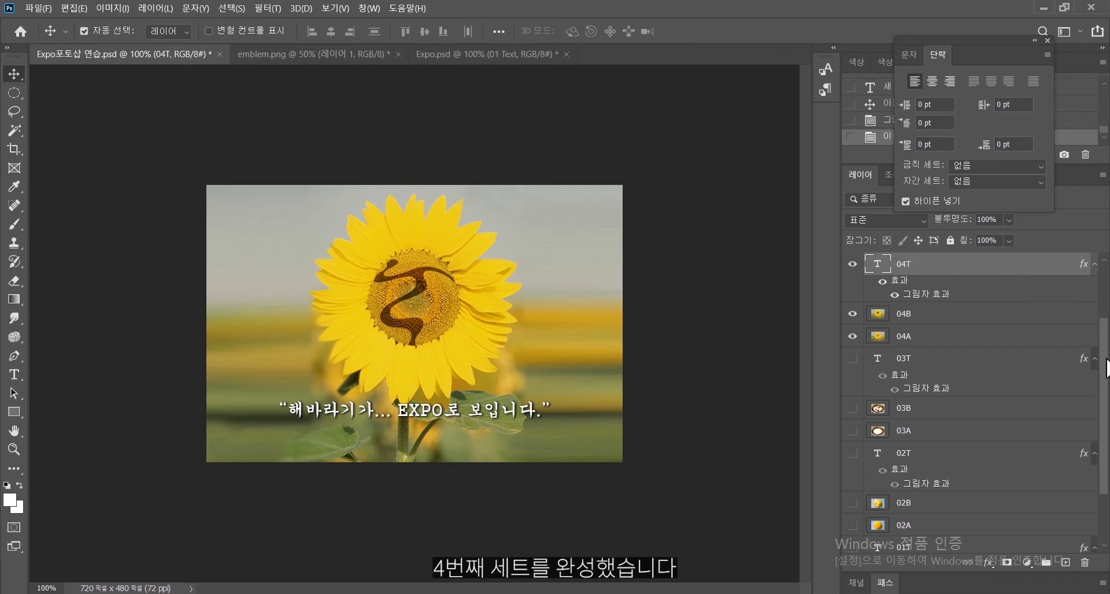
scroll(1105, 372, "up", 4)
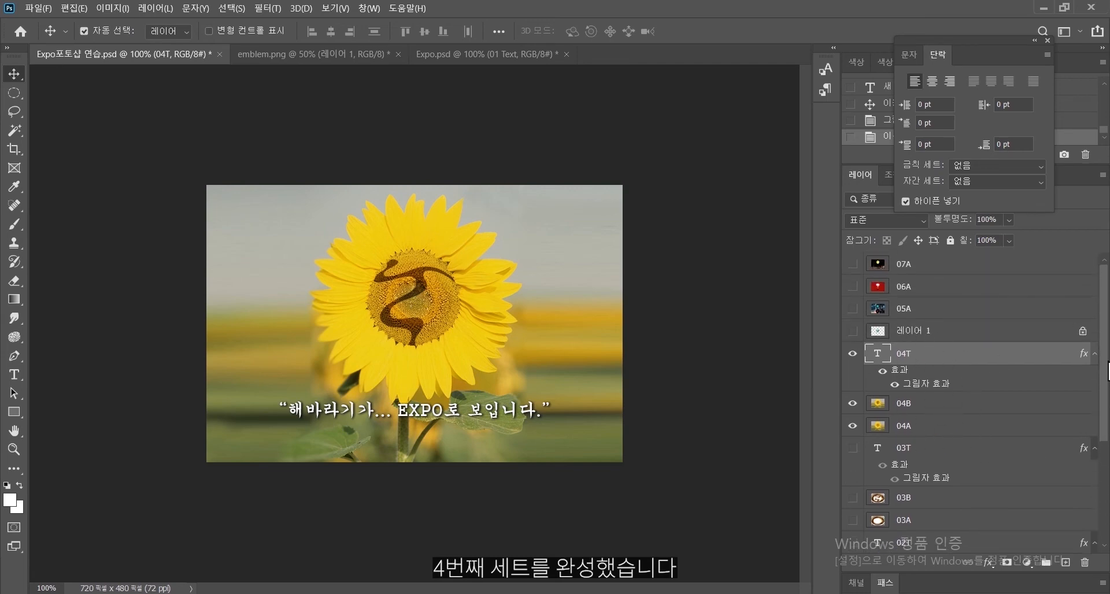
Show the traffic-light layer 05A and check the finished traffic-light version 05B in Expo.psd.
left_click(903, 310)
left_click(852, 308)
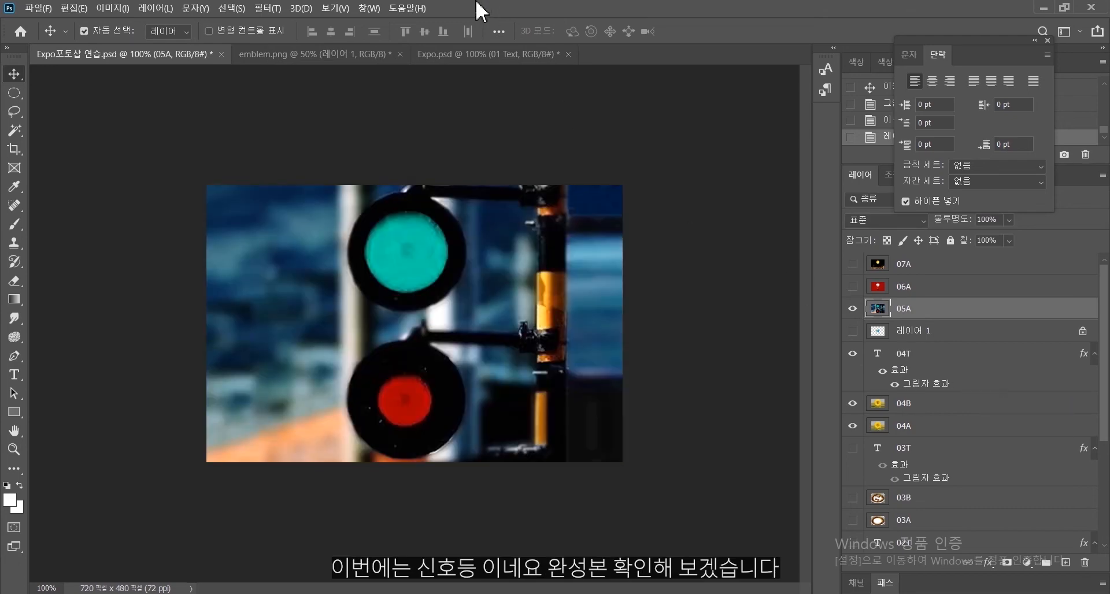
left_click(486, 54)
left_click(850, 295)
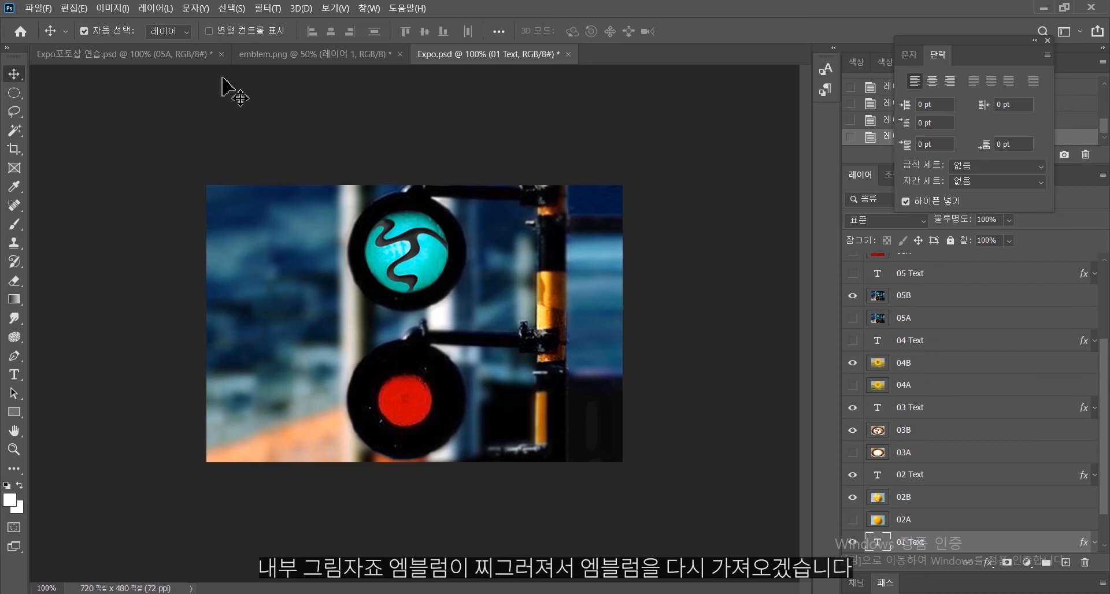
Replace the distorted emblem layer in the practice file with a fresh emblem copied from emblem.png, placed directly above layer 05A.
left_click(82, 55)
left_click(897, 288)
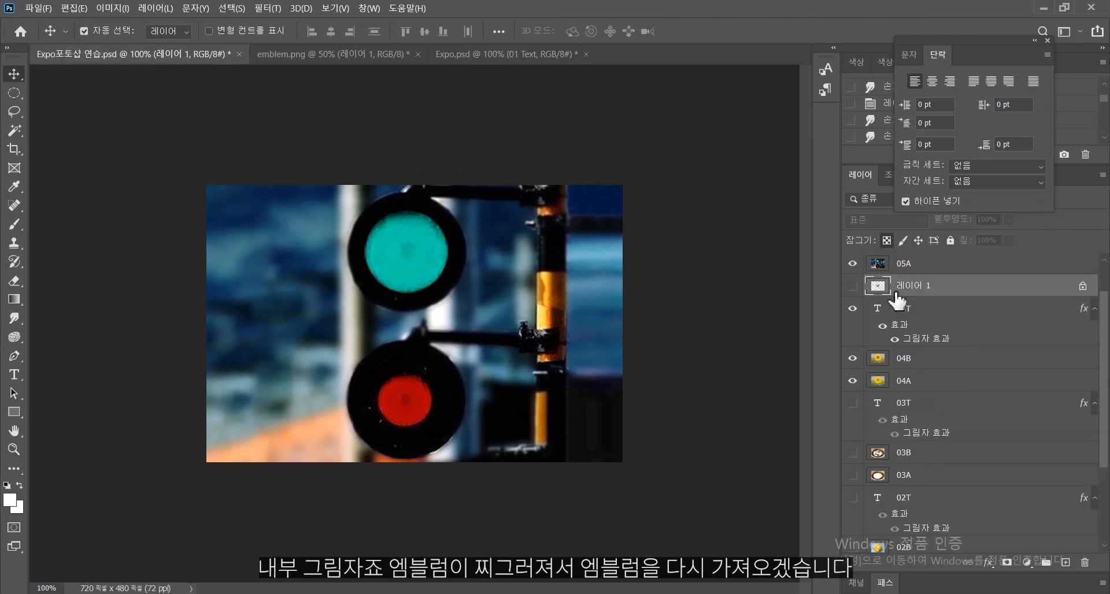
left_click(333, 54)
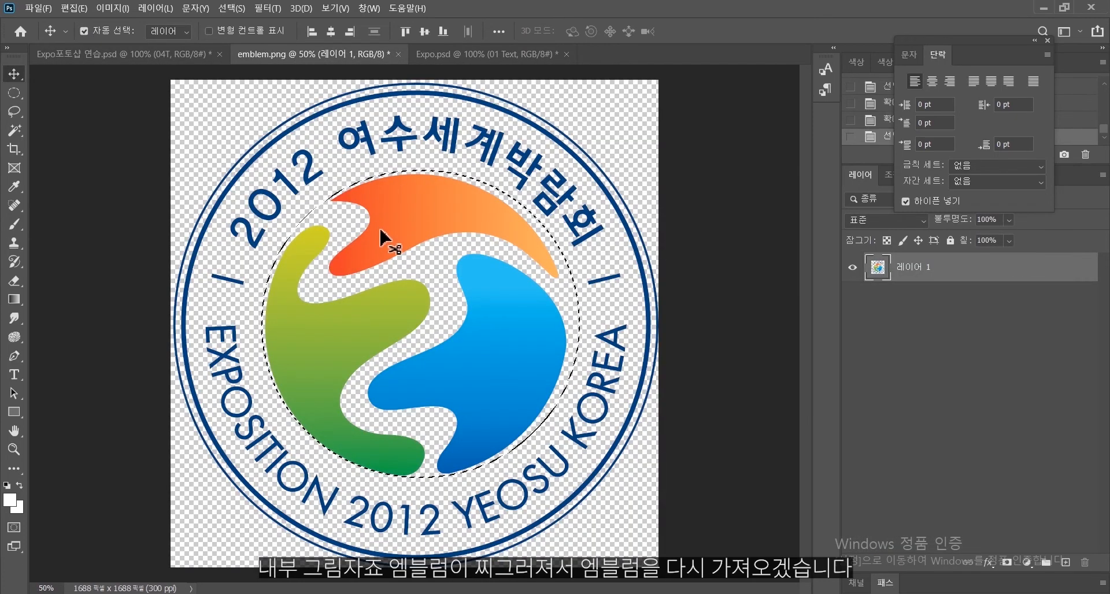
key("ctrl+c")
left_click(82, 54)
key("ctrl+v")
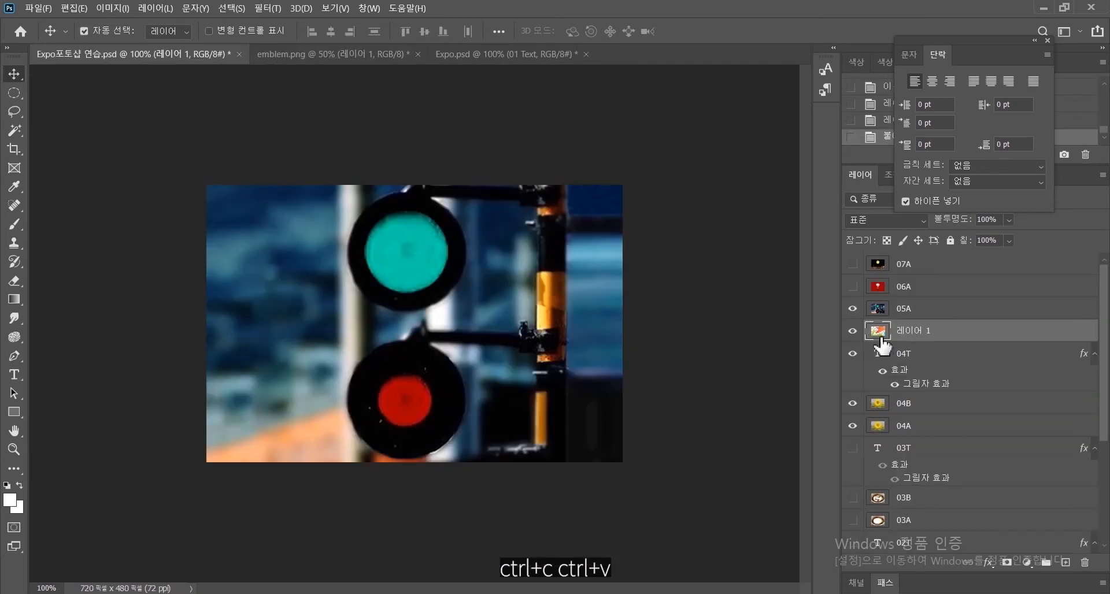
mouse_move(878, 338)
left_mouse_down()
mouse_move(916, 334)
mouse_move(921, 297)
mouse_move(869, 322)
left_mouse_up()
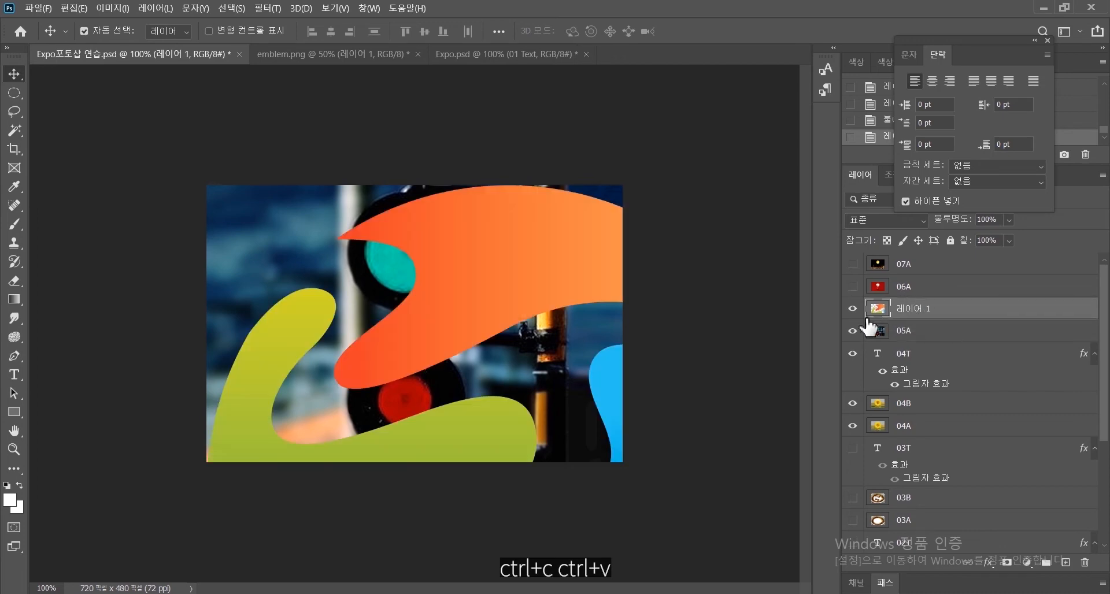
Scale the pasted emblem down to about 15% and position it over the green traffic light.
key("ctrl+t")
left_click_drag(204, 186, 538, 419)
left_click_drag(612, 523, 372, 236)
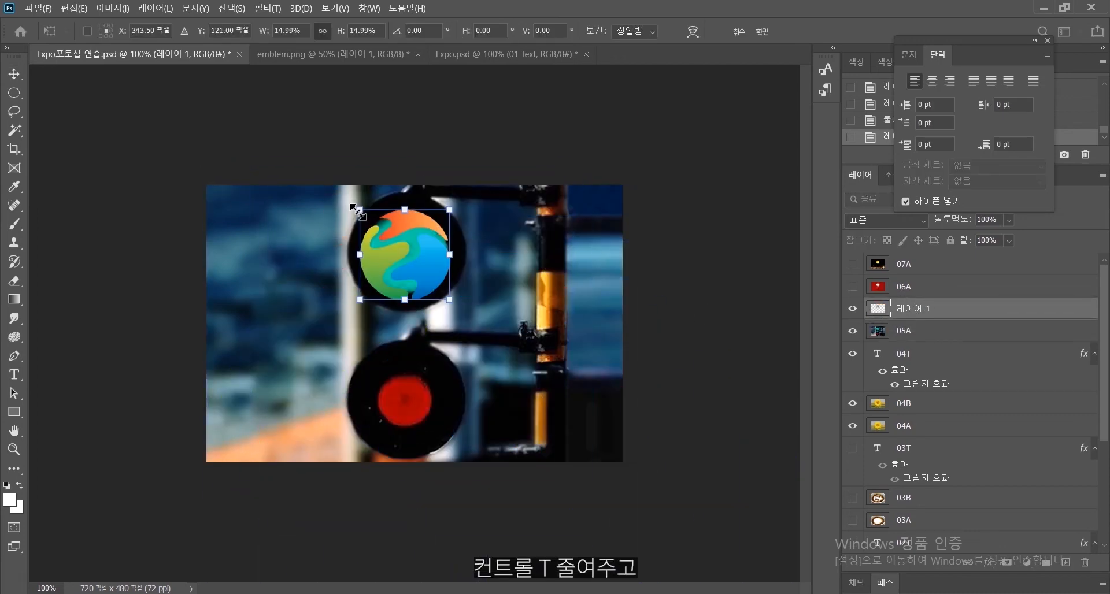
key("Return")
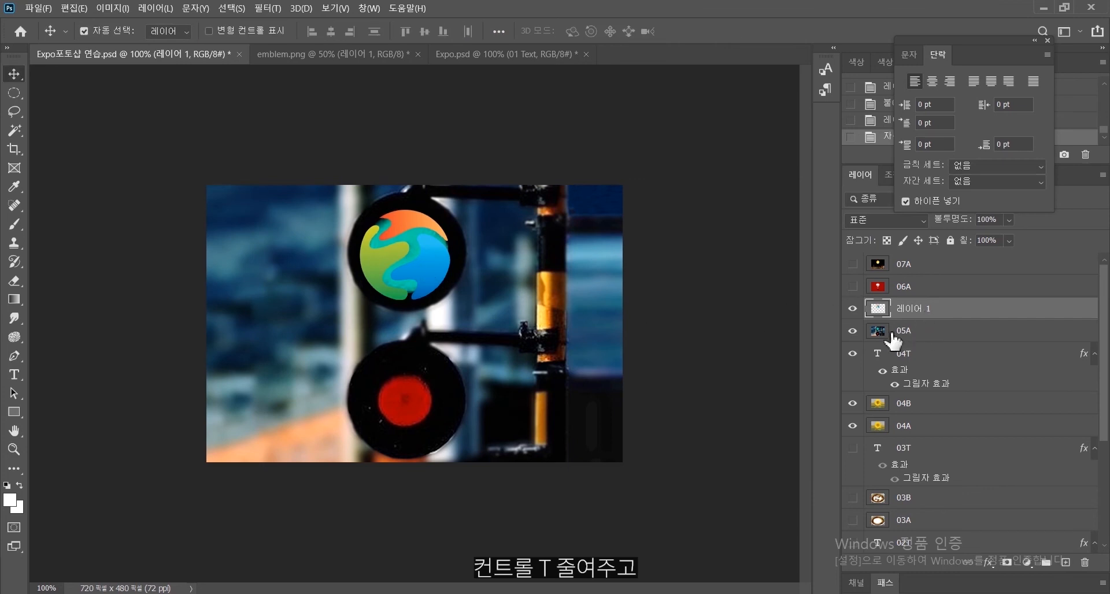
Hide the emblem, select the round green light on layer 05A with the Elliptical Marquee, and copy it to a new layer.
left_click(901, 340)
left_click(851, 308)
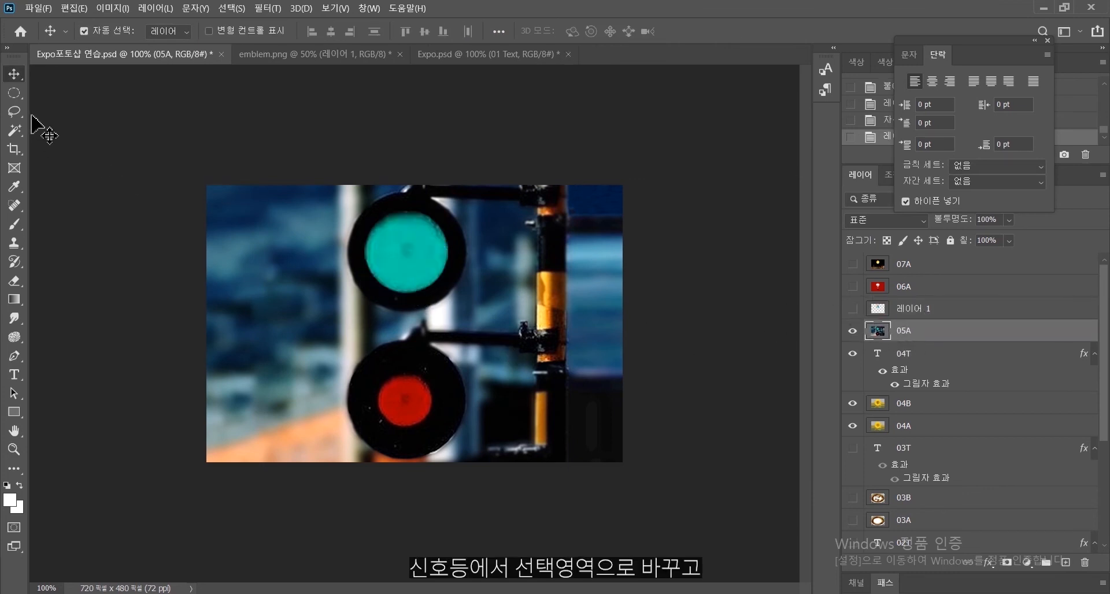
left_click(14, 93)
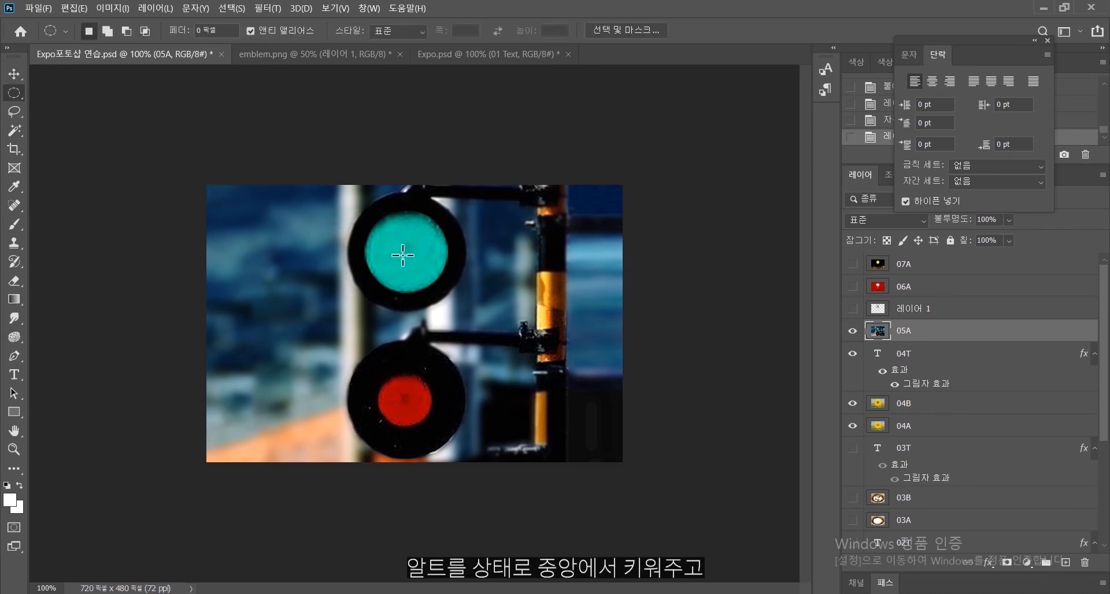
mouse_move(403, 253)
left_mouse_down()
mouse_move(444, 212)
mouse_move(408, 255)
left_mouse_up()
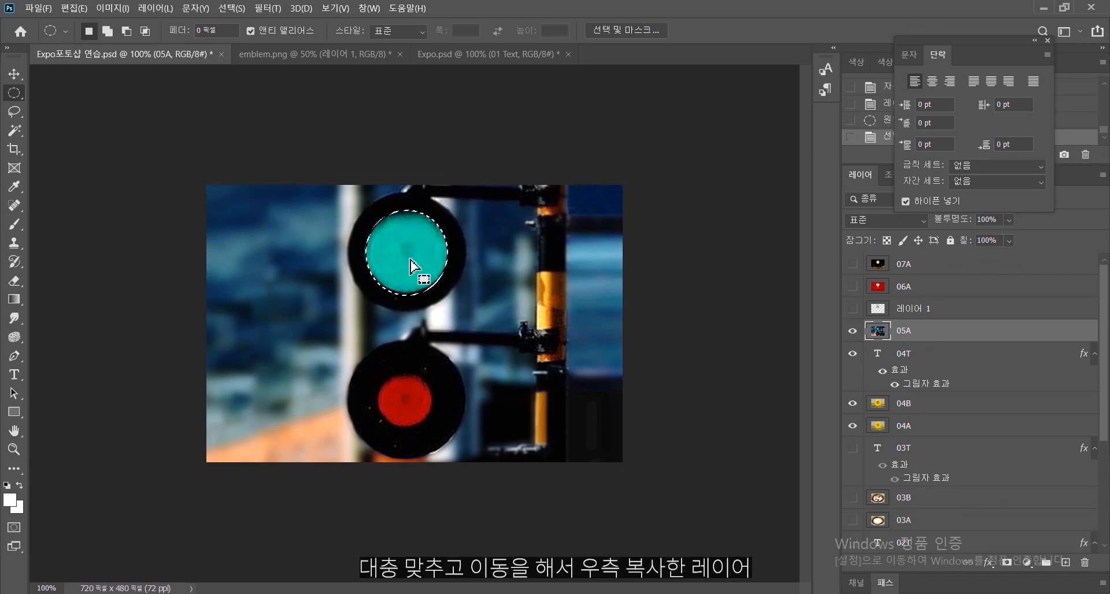
right_click(409, 258)
left_click(449, 356)
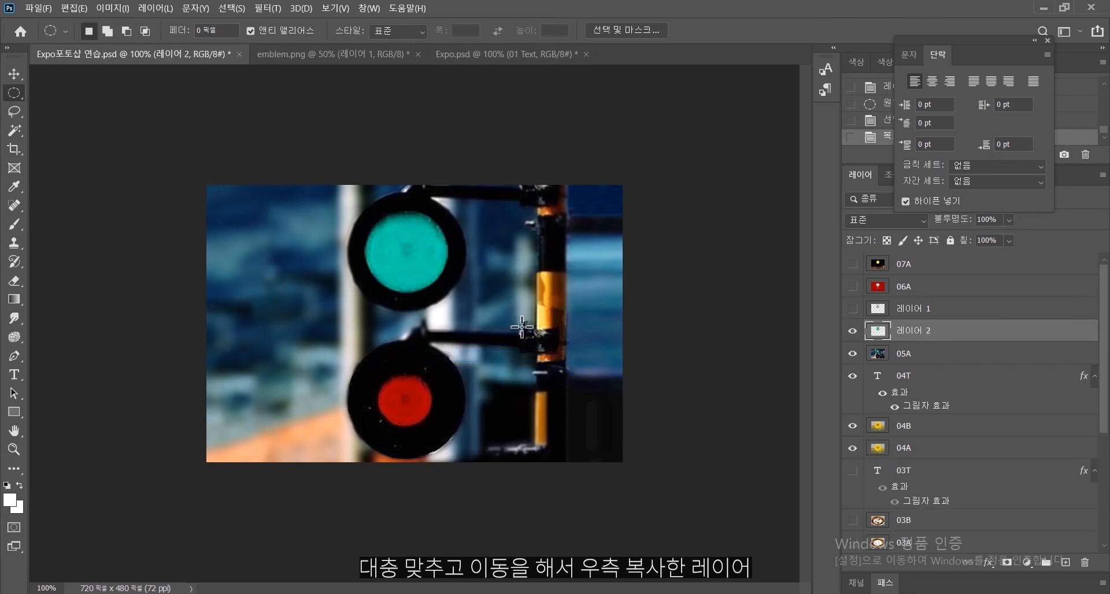
Load the emblem layer's shapes as a selection and delete that area from the copied green light on 레이어 2.
left_click(914, 310)
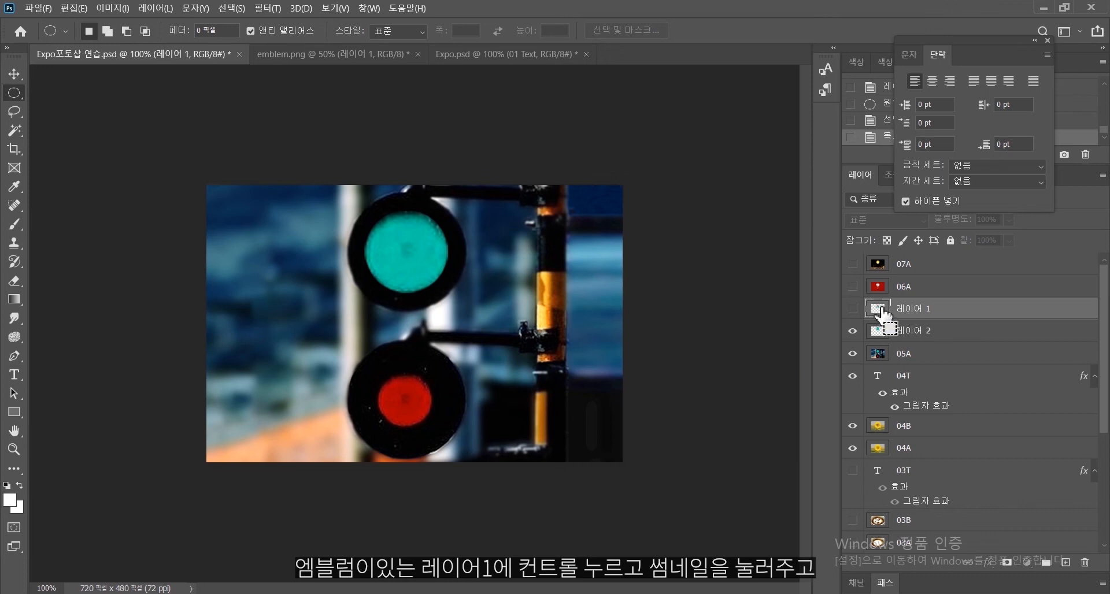
left_click(879, 314, "ctrl")
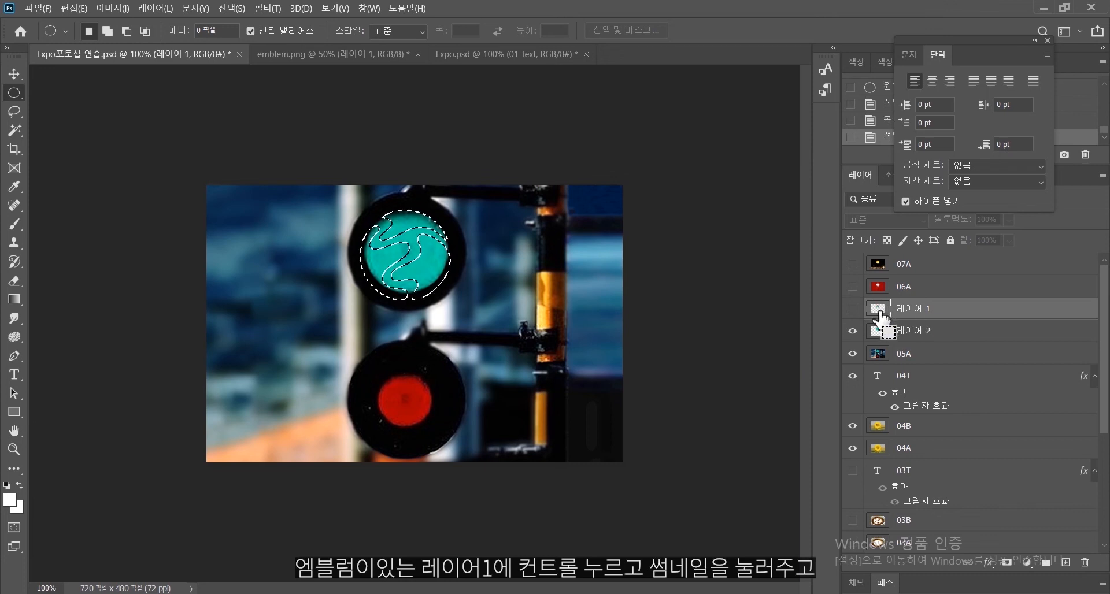
left_click(928, 334)
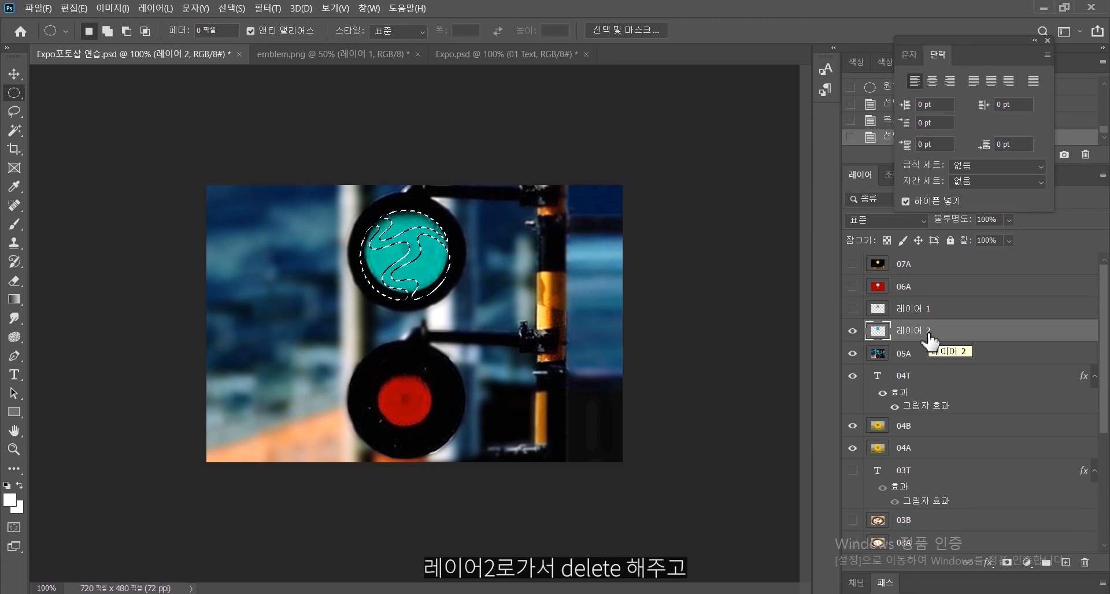
key("Delete")
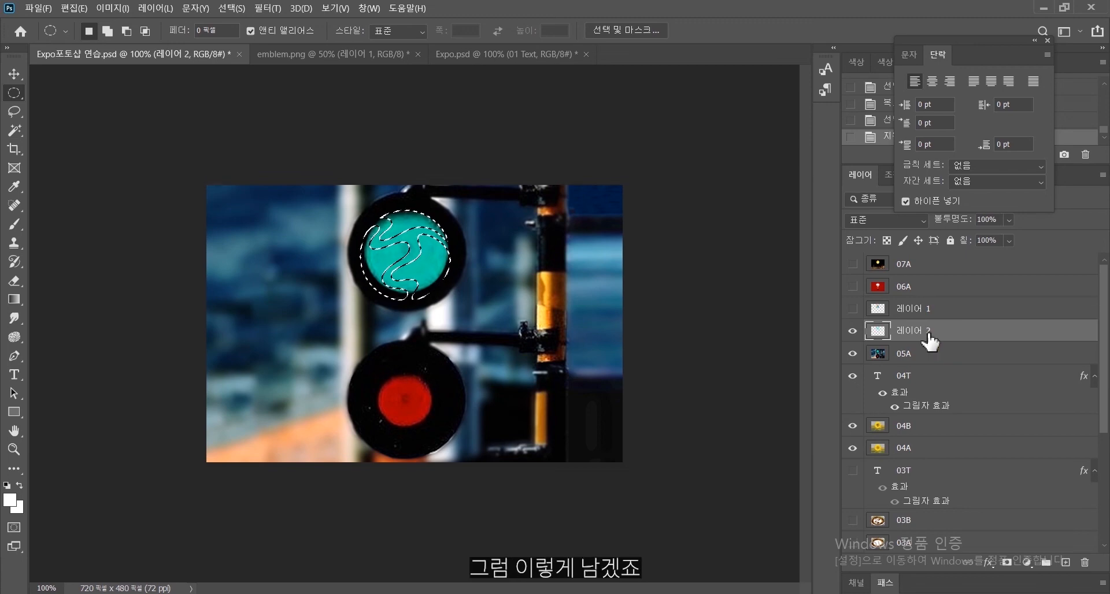
Hide layers 05A, 04T, 04B and 04A to isolate the cut-out green line, and clear the selection.
left_click(851, 353)
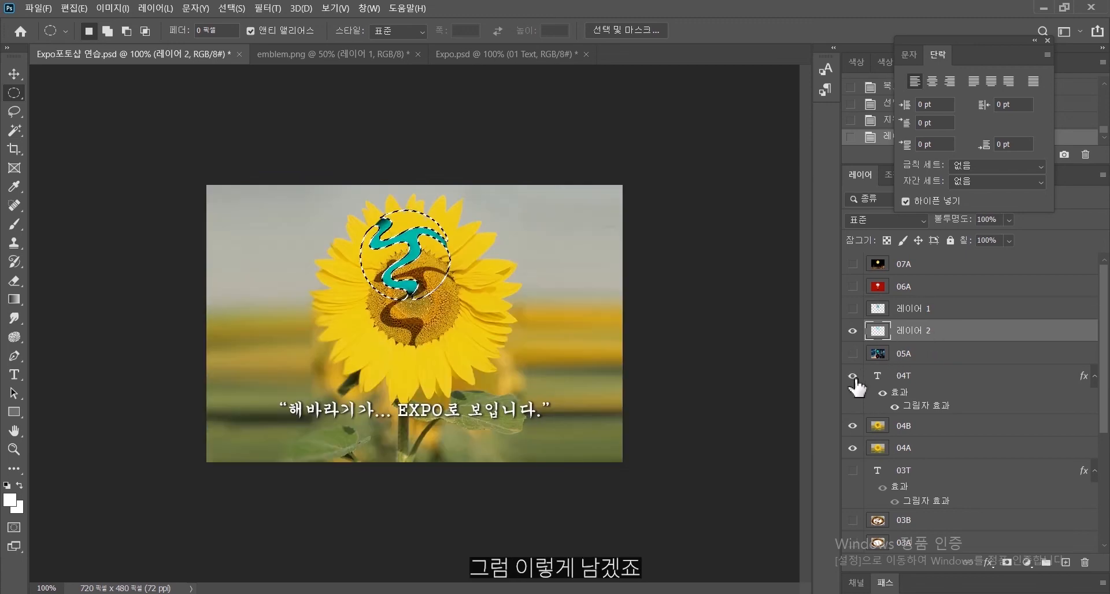
left_click(852, 425)
left_click(852, 447)
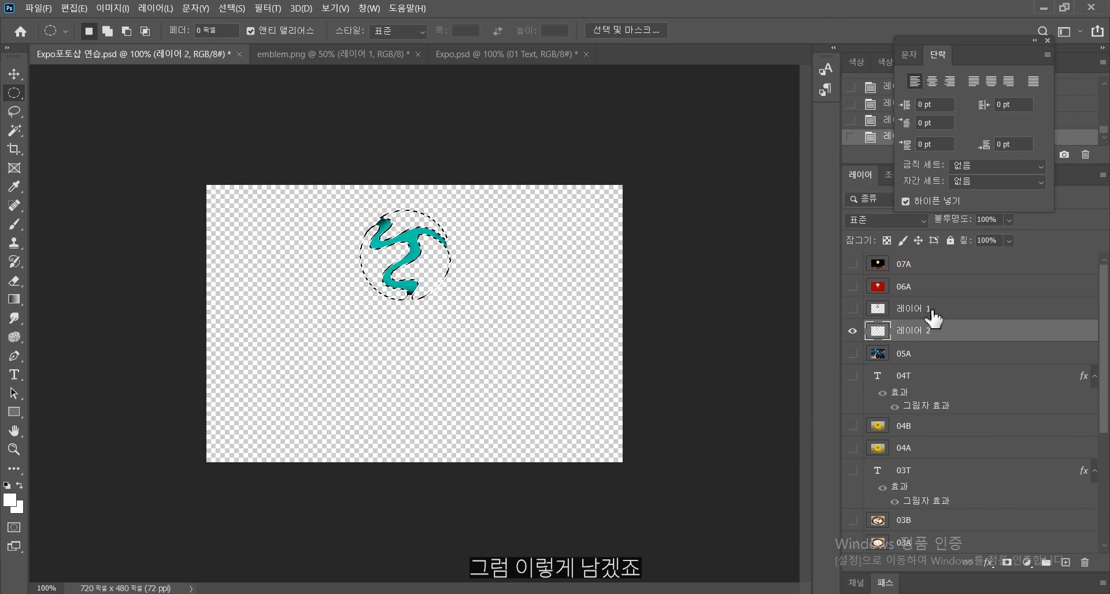
key("ctrl+d")
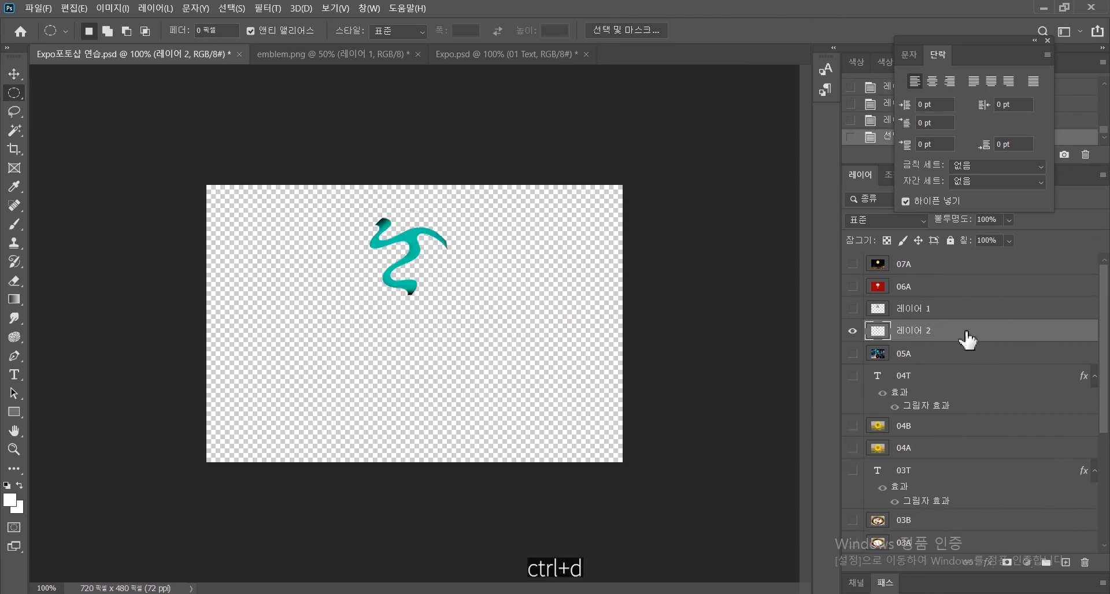
Add an inner shadow to 레이어 2 with 100% opacity, 11 px distance, 16% choke and 18 px size.
left_click(989, 561)
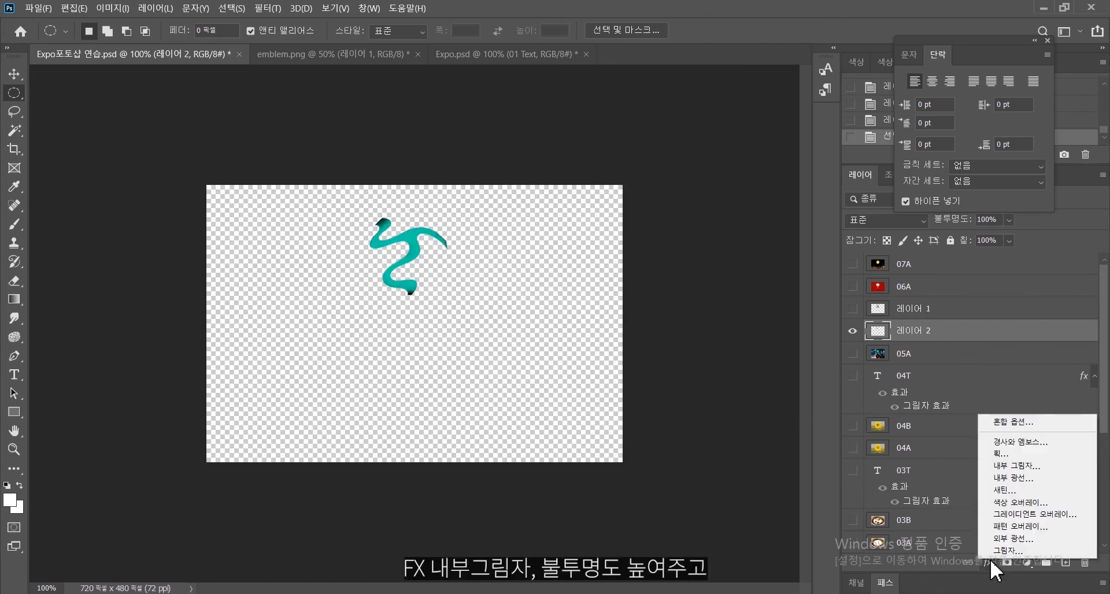
left_click(1021, 466)
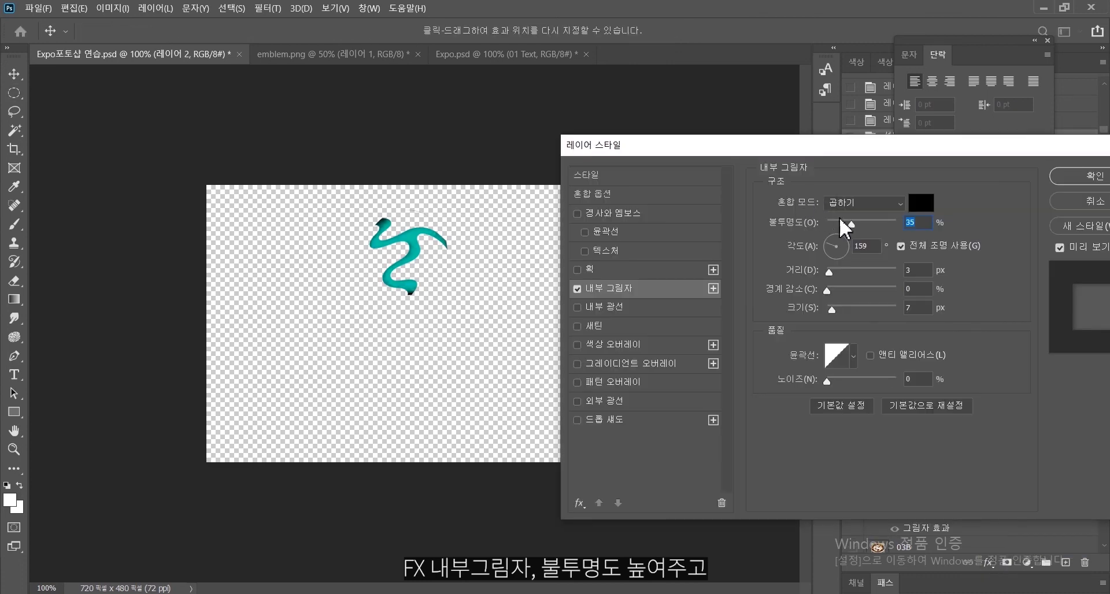
left_click_drag(894, 224, 911, 227)
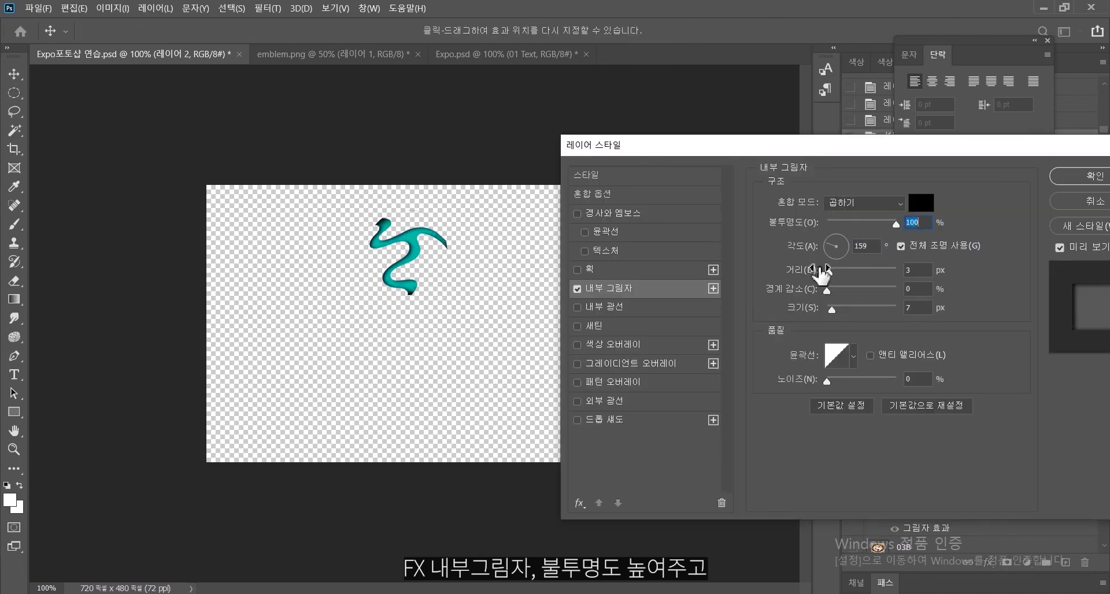
left_click_drag(828, 271, 837, 309)
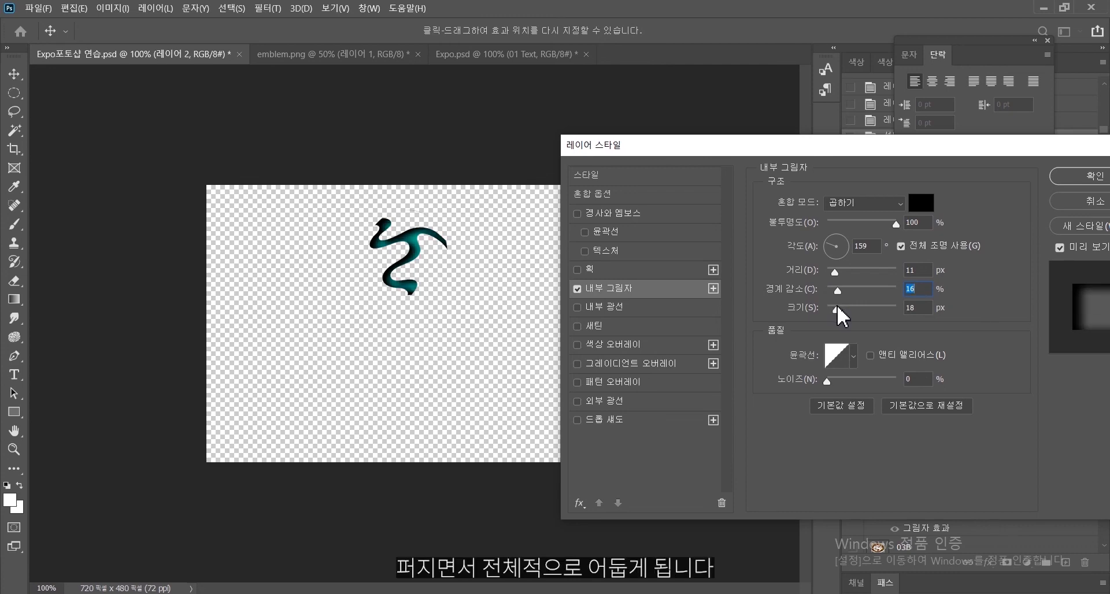
left_click(1076, 175)
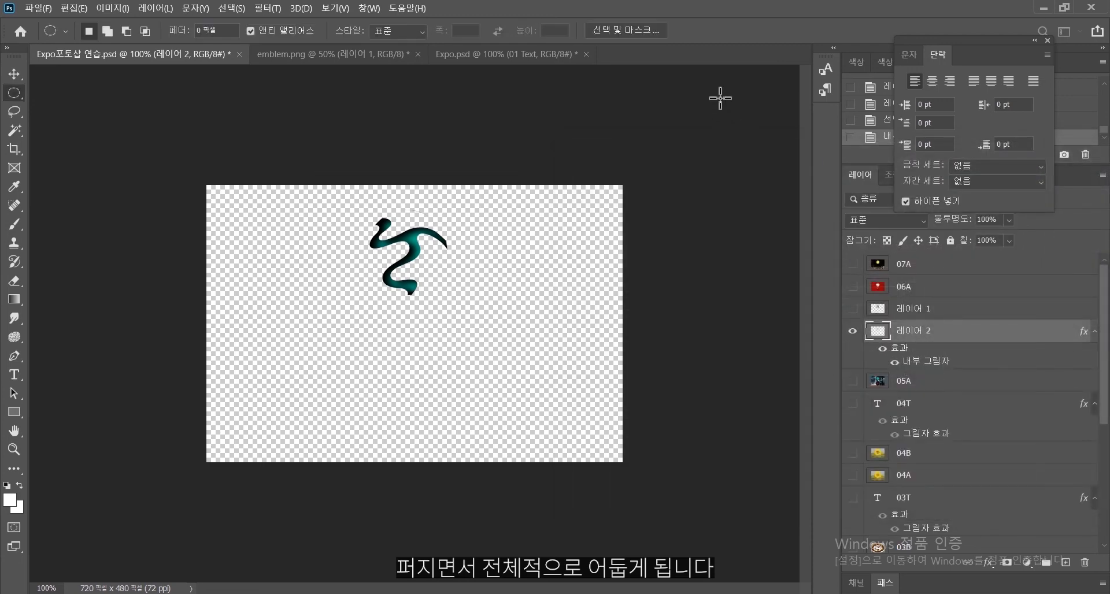
Compare with the finished image in Expo.psd and darken the emblem line on 레이어 2 with brightness -98 and contrast 26.
left_click(535, 54)
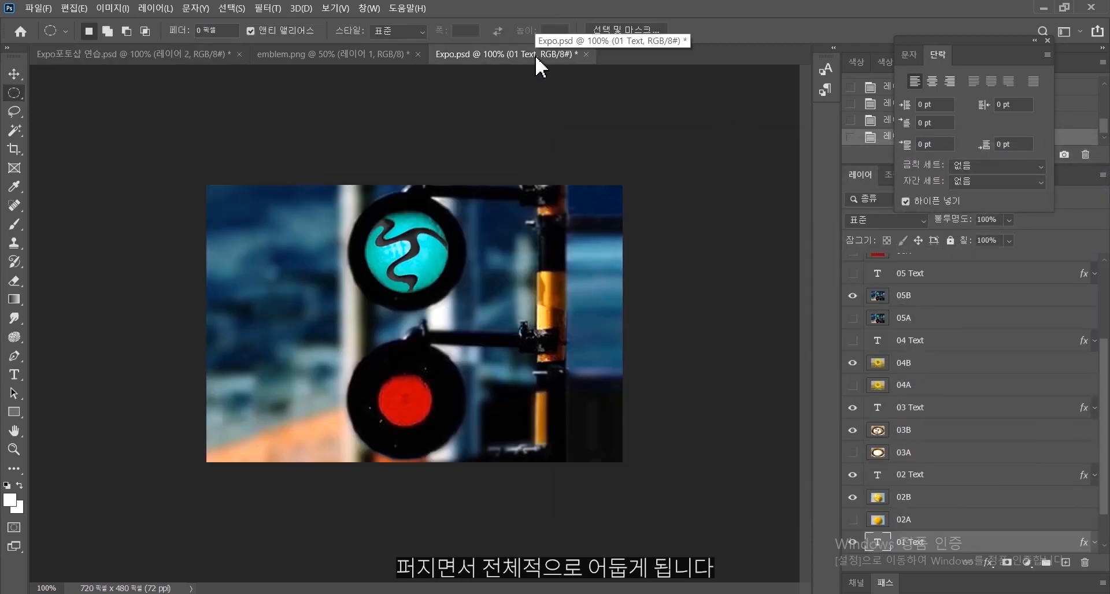
left_click(133, 54)
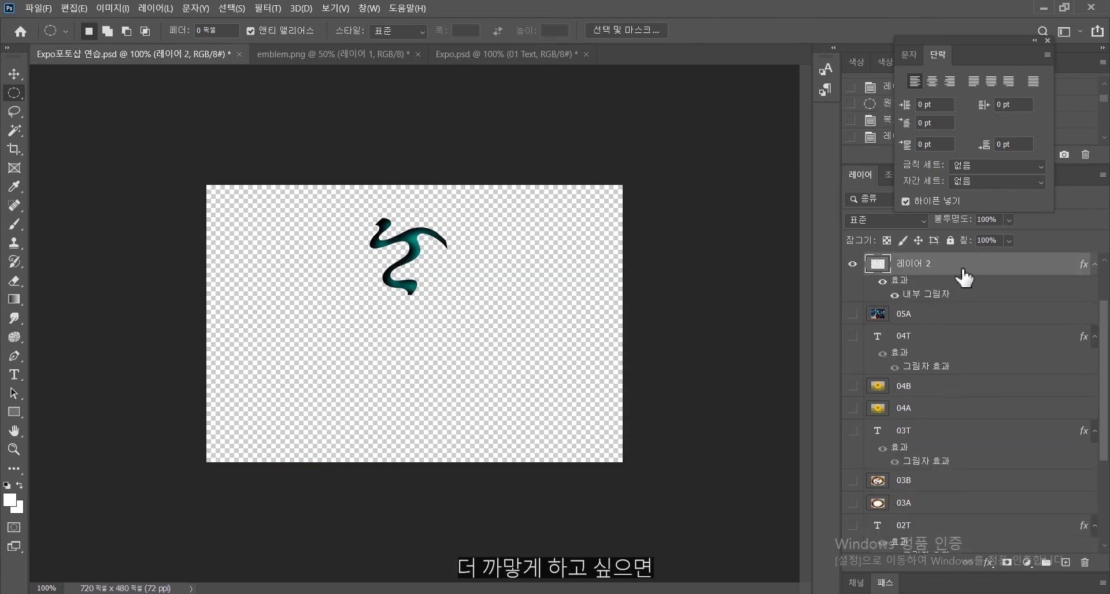
left_click(113, 8)
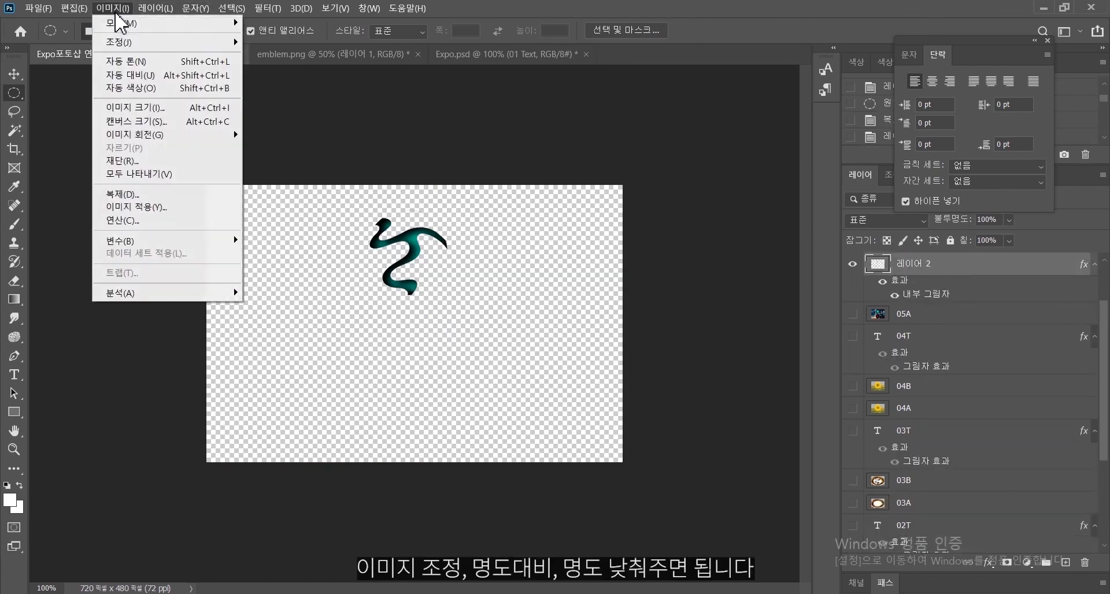
mouse_move(164, 43)
left_click(280, 41)
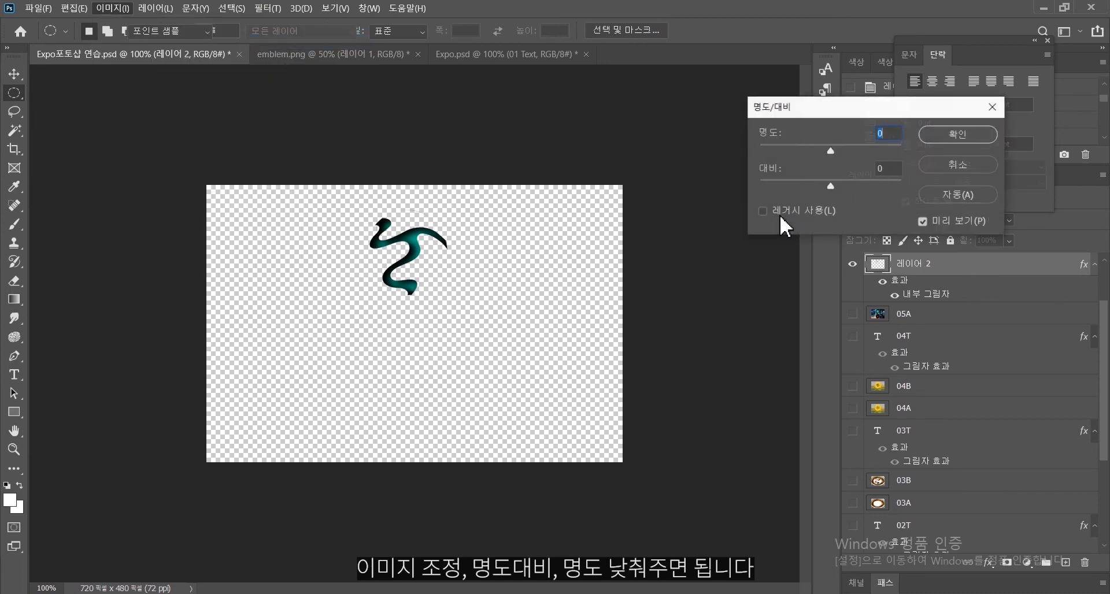
left_click_drag(818, 147, 800, 149)
left_click_drag(830, 186, 849, 183)
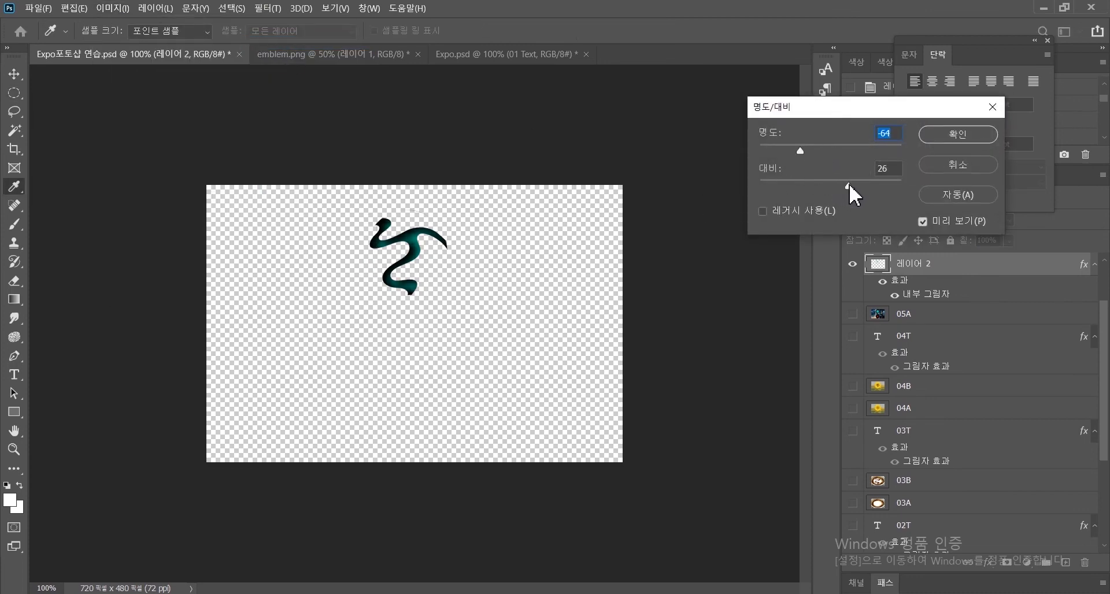
left_click_drag(800, 149, 785, 147)
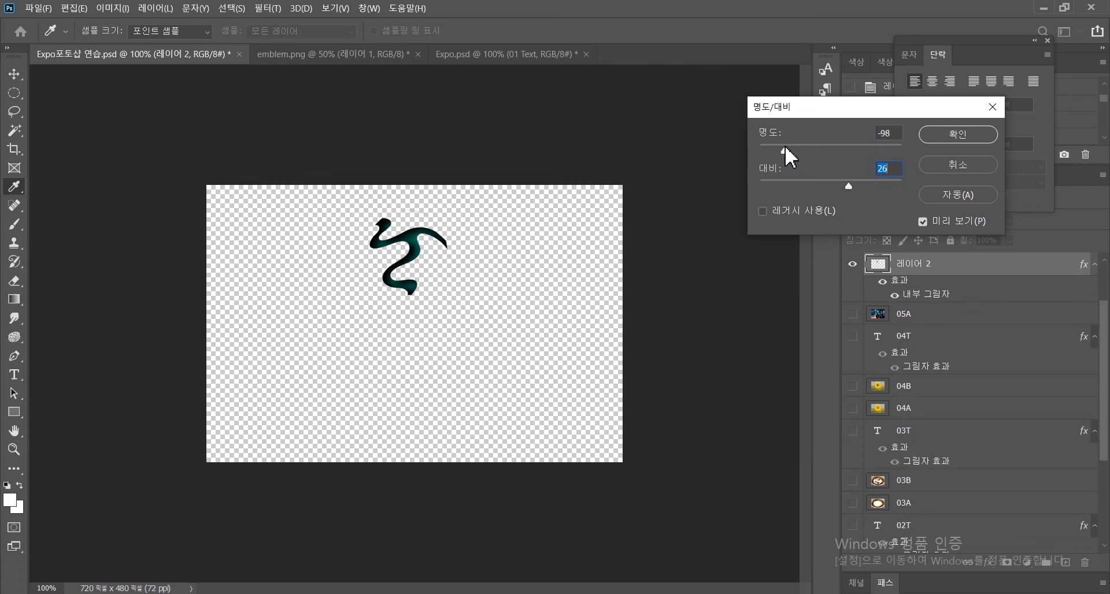
left_click(978, 133)
Show layer 05A again and give 레이어 2 a drop shadow with 72% opacity, 2 px distance, 28% spread and 5 px size.
left_click(852, 314)
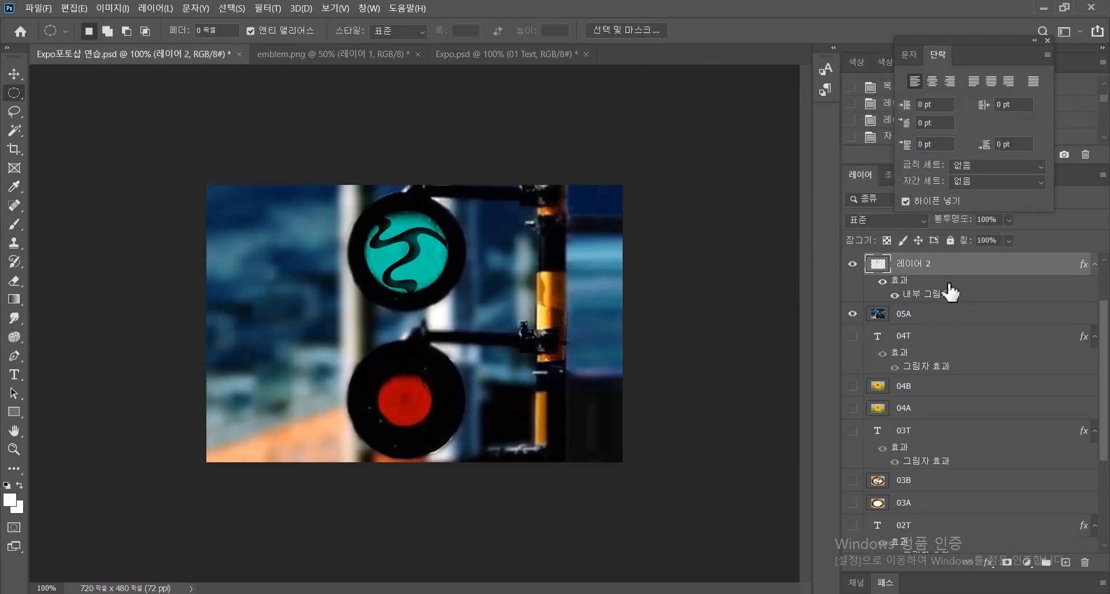
left_click(989, 561)
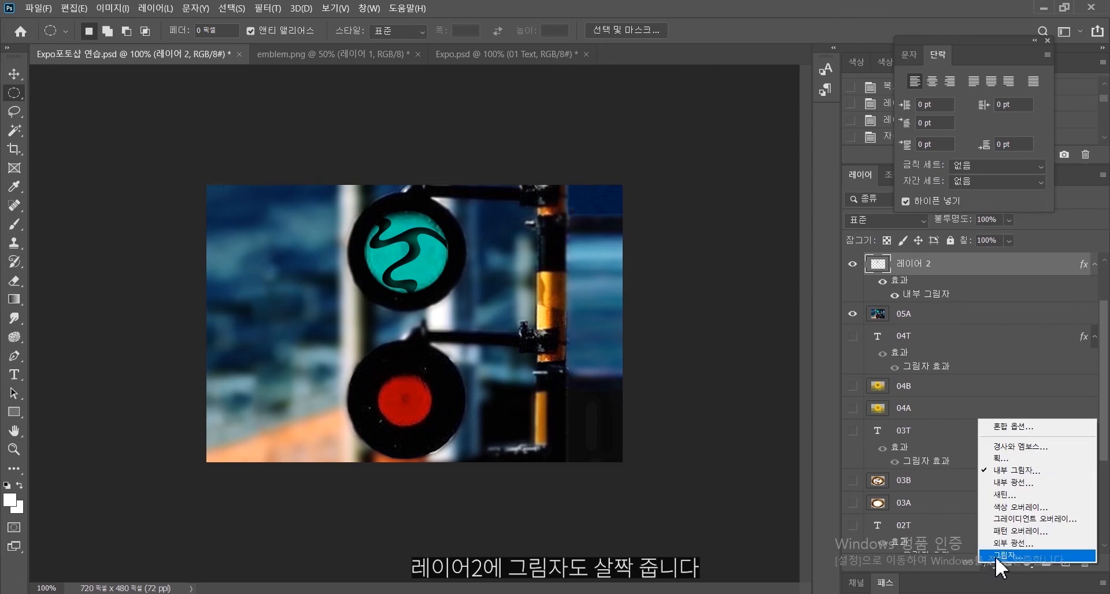
left_click(1003, 555)
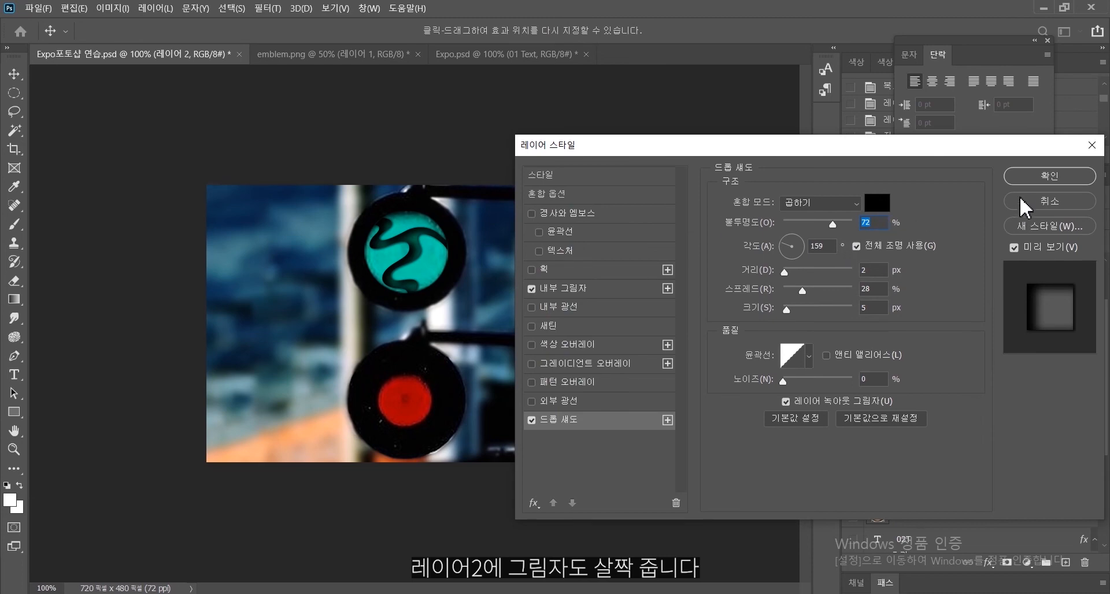
left_click(1025, 175)
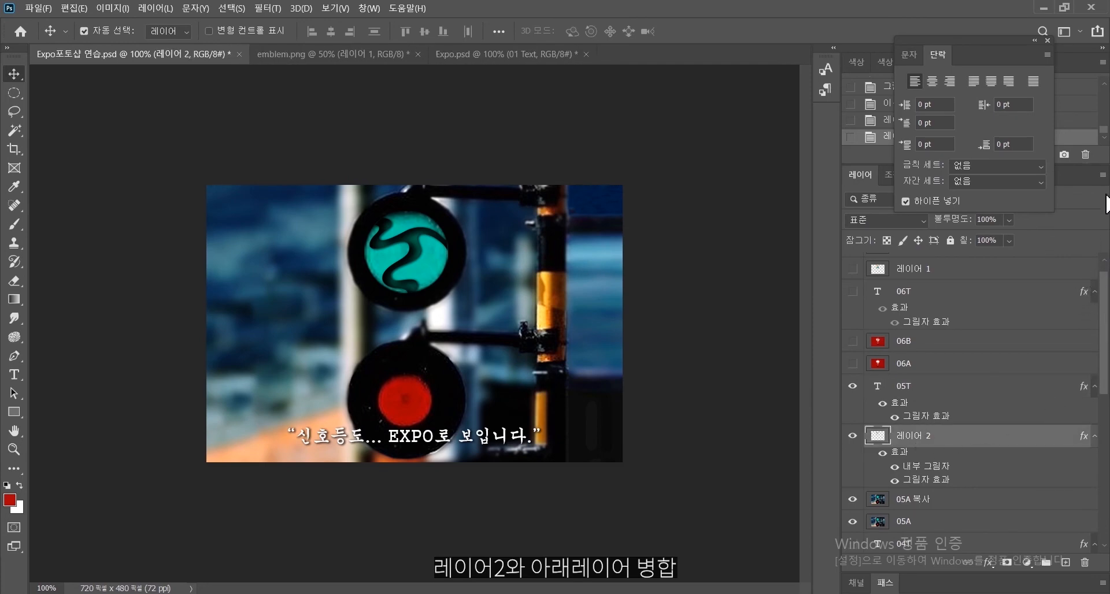
Merge the shadowed emblem line on 레이어 2 down into the 05A 복사 layer.
left_click(1102, 174)
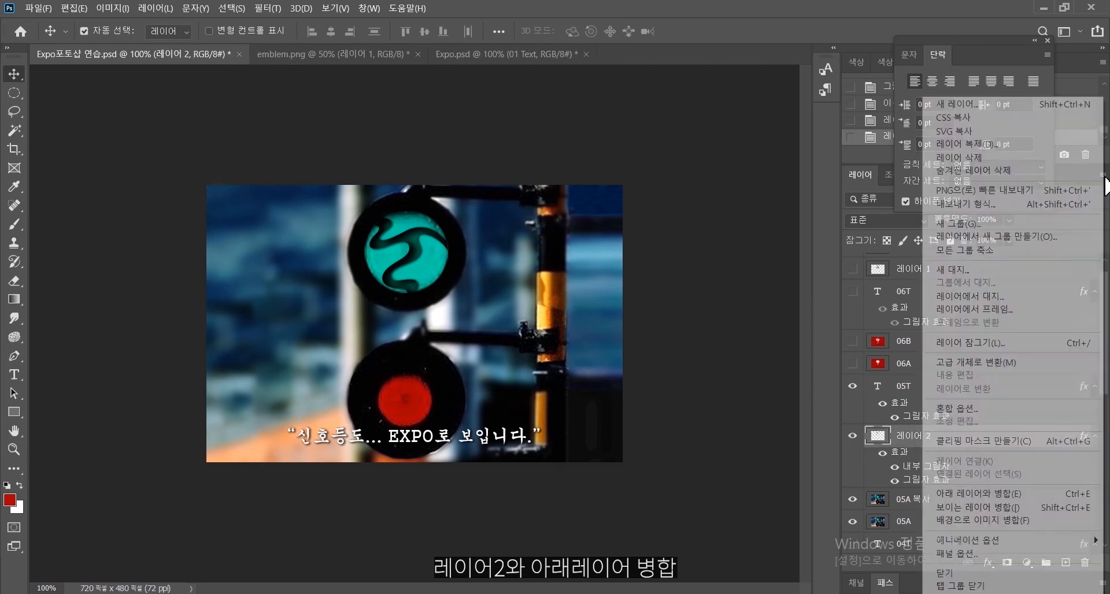
left_click(1034, 495)
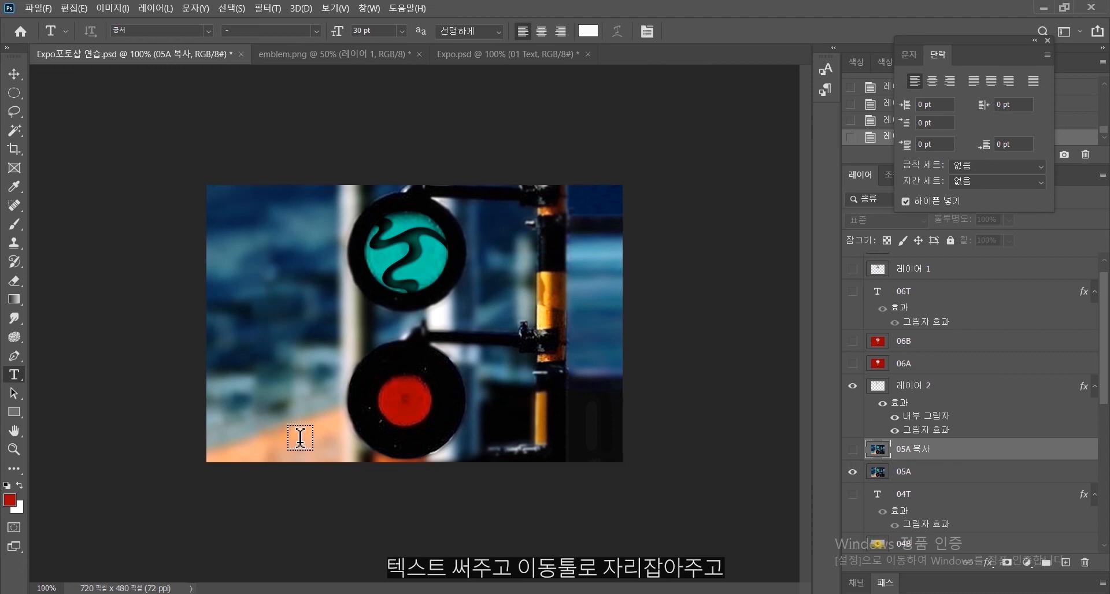
Add the 30 pt white caption "신호등도... EXPO로 보입니다." in quotation marks across the lower part of the traffic-light photo and centre it by moving it slightly.
left_click(301, 438)
type("\"신호등도")
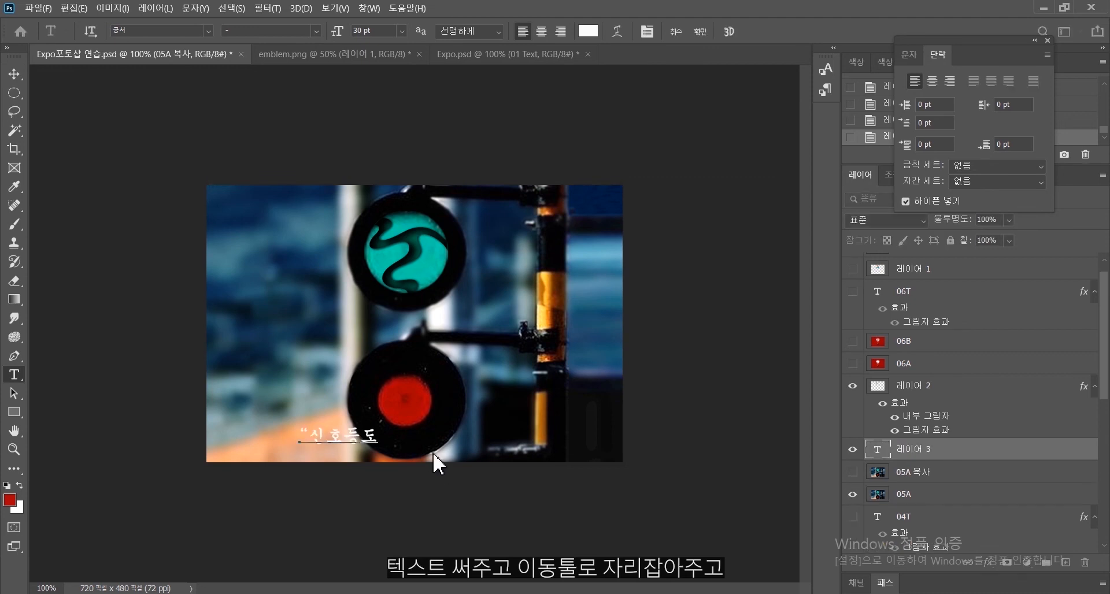
type("... EXPO로 보입니다.\"")
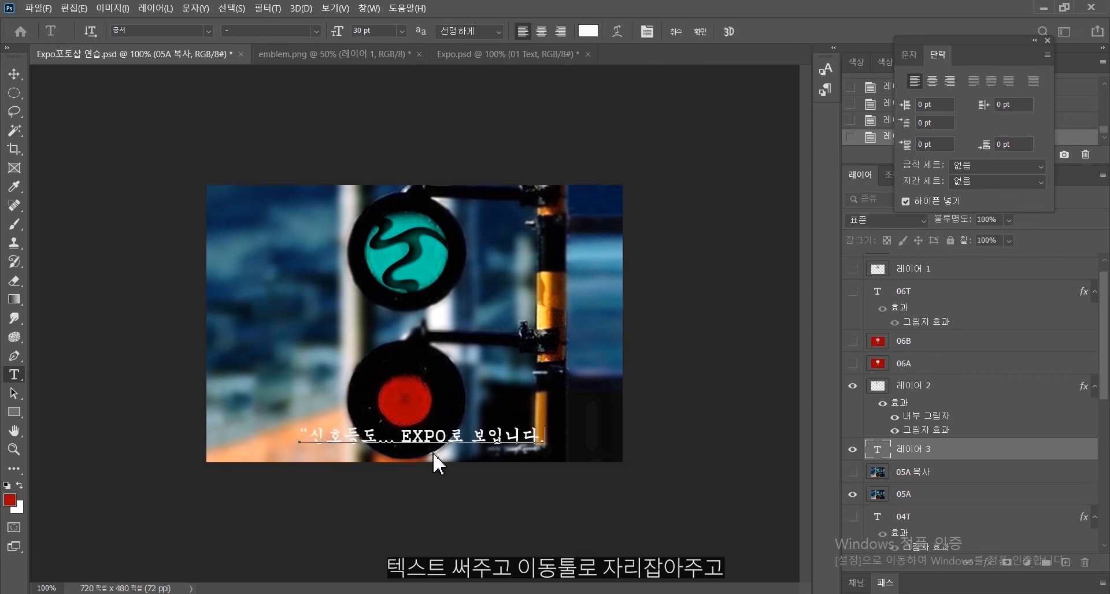
left_click(15, 74)
left_click_drag(426, 435, 415, 443)
Give the traffic-light caption a drop shadow with 72% opacity, 2 px distance, 28% spread and 5 px size.
left_click(989, 562)
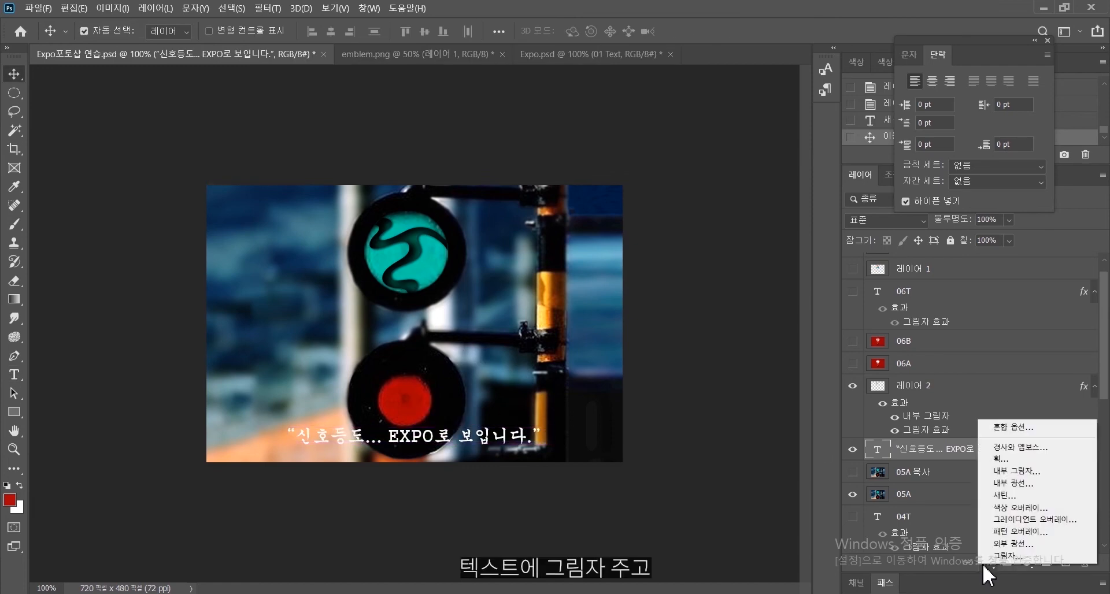
left_click(997, 559)
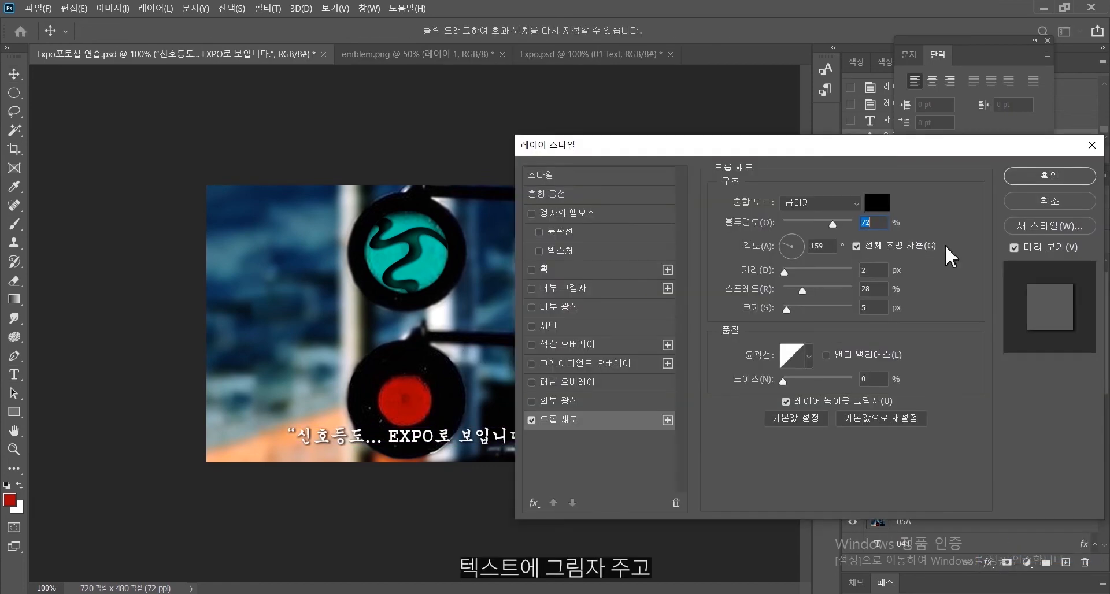
left_click(1032, 179)
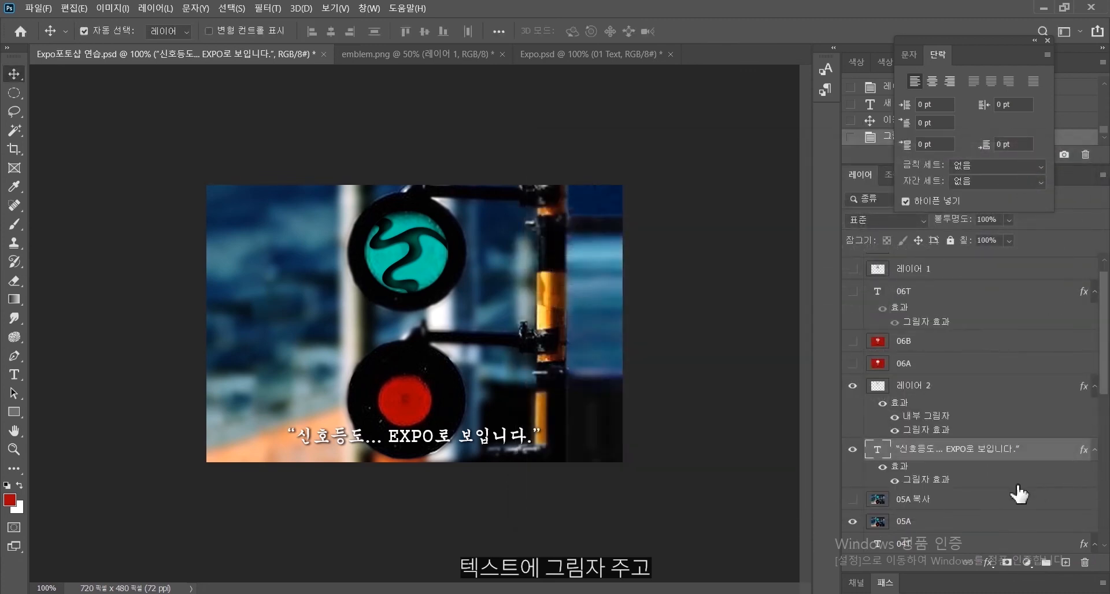
Rename the traffic-light caption layer as 05T and select the 05A 복사 layer.
double_click(938, 454)
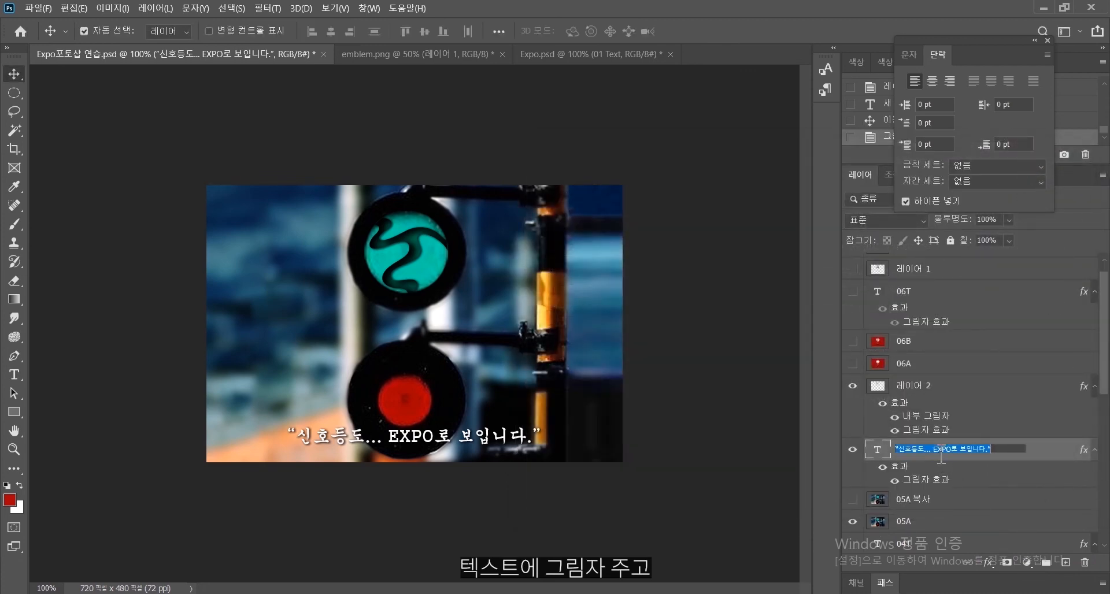
type("05T")
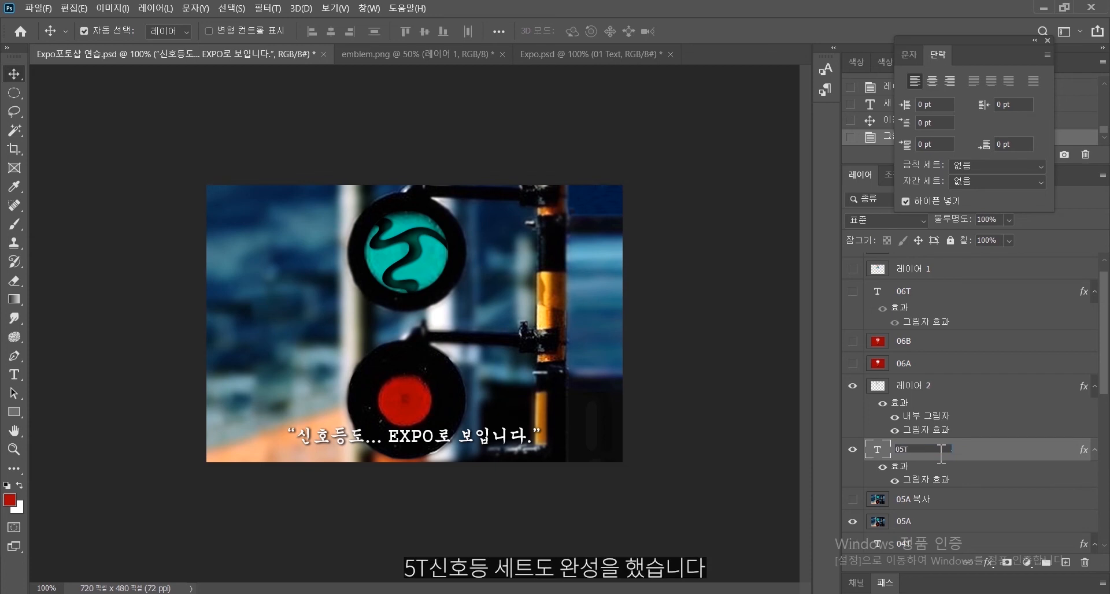
key("Return")
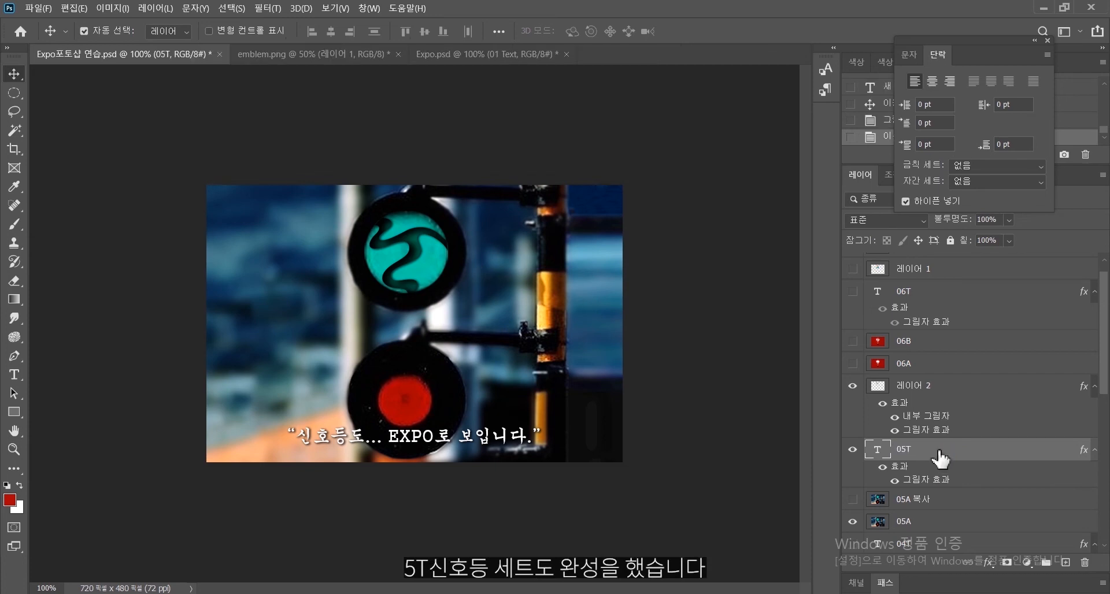
left_click(852, 513)
left_click(913, 502)
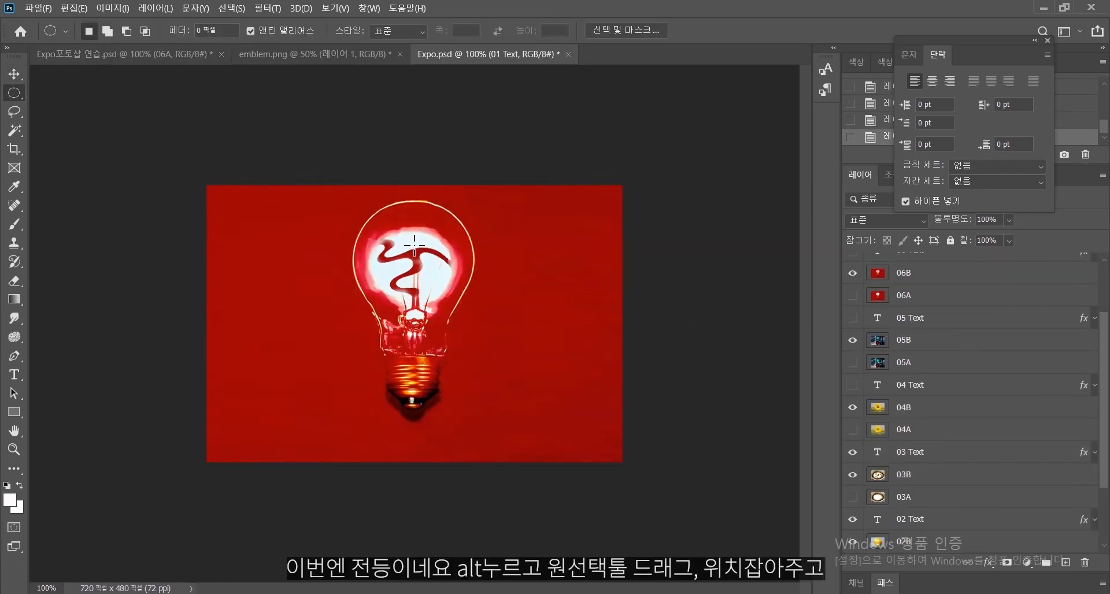
In Expo포토샵 연습.psd, make an elliptical selection around the white glow inside the bulb on layer 06A and align it.
left_click(116, 54)
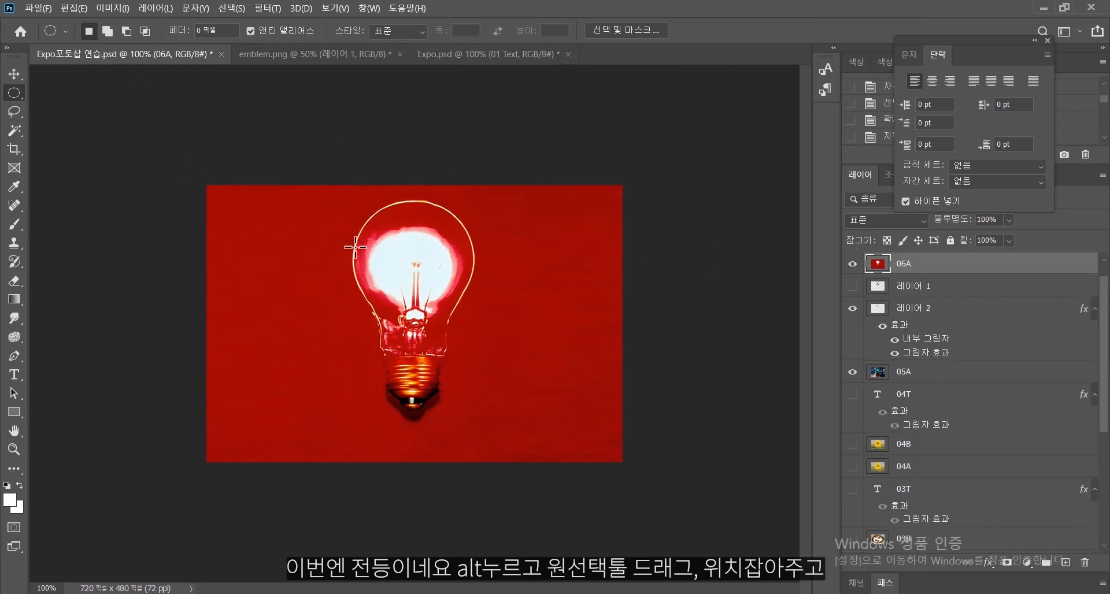
left_click_drag(410, 269, 458, 228)
left_click_drag(409, 274, 412, 276)
Feather the glow selection by 3 pixels and copy the selected area to a new layer.
left_click(231, 8)
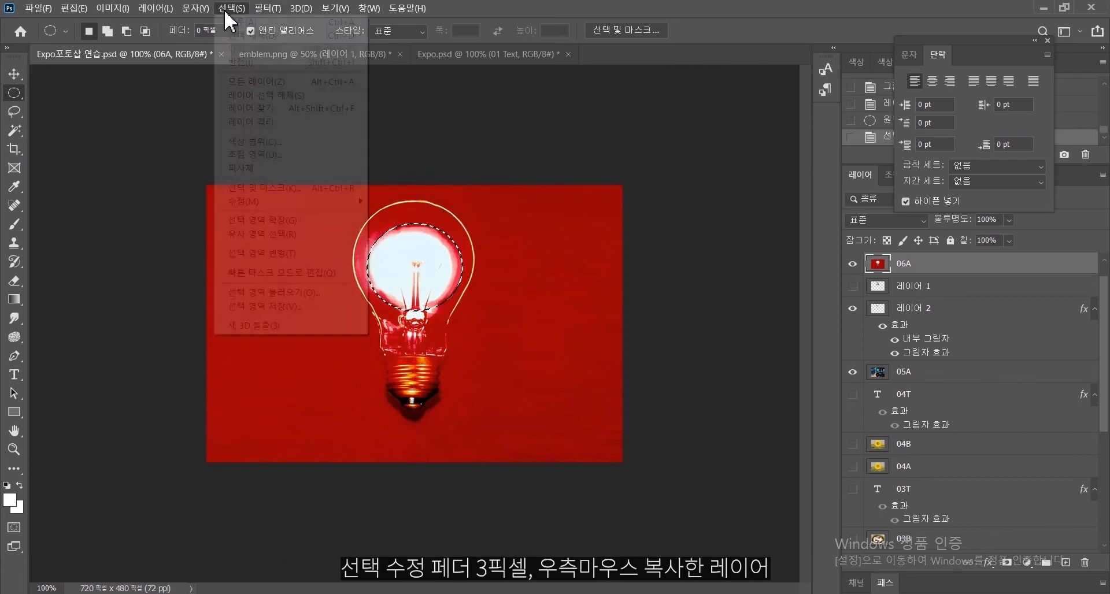
mouse_move(283, 204)
left_click(407, 254)
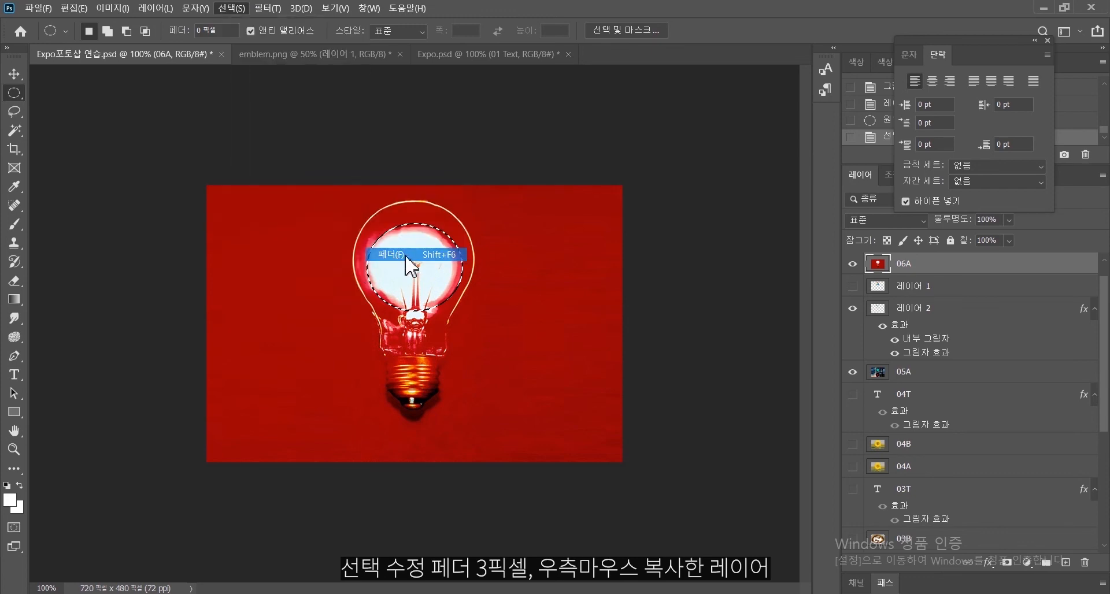
left_click(623, 187)
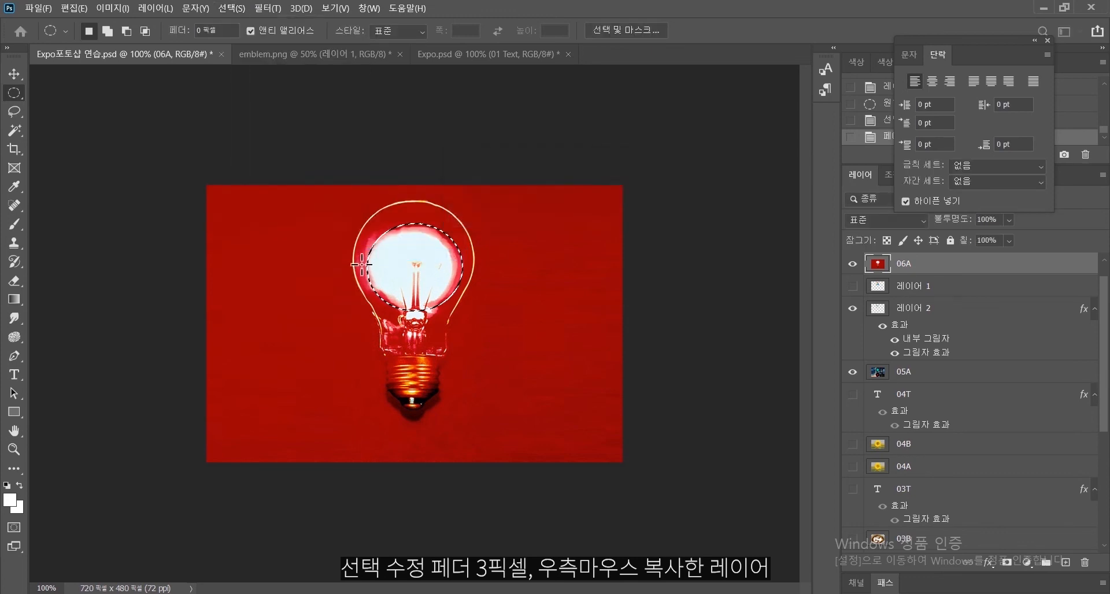
right_click(408, 267)
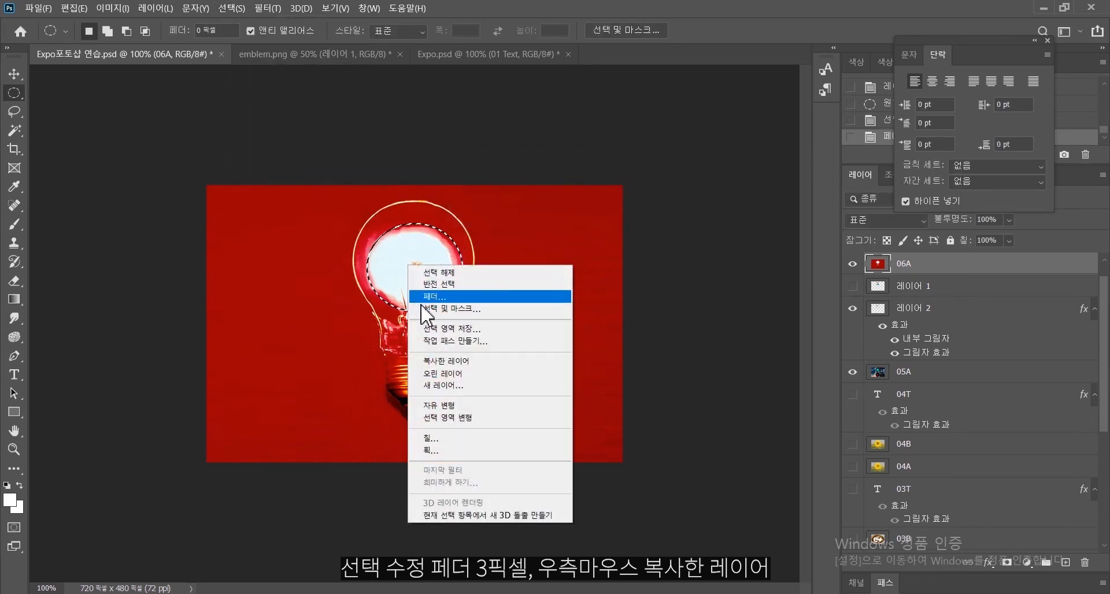
left_click(497, 361)
Move the emblem layer 레이어 1 above 레이어 3, load its outline as a selection and position it over the bulb's glow.
left_click_drag(907, 314, 890, 276)
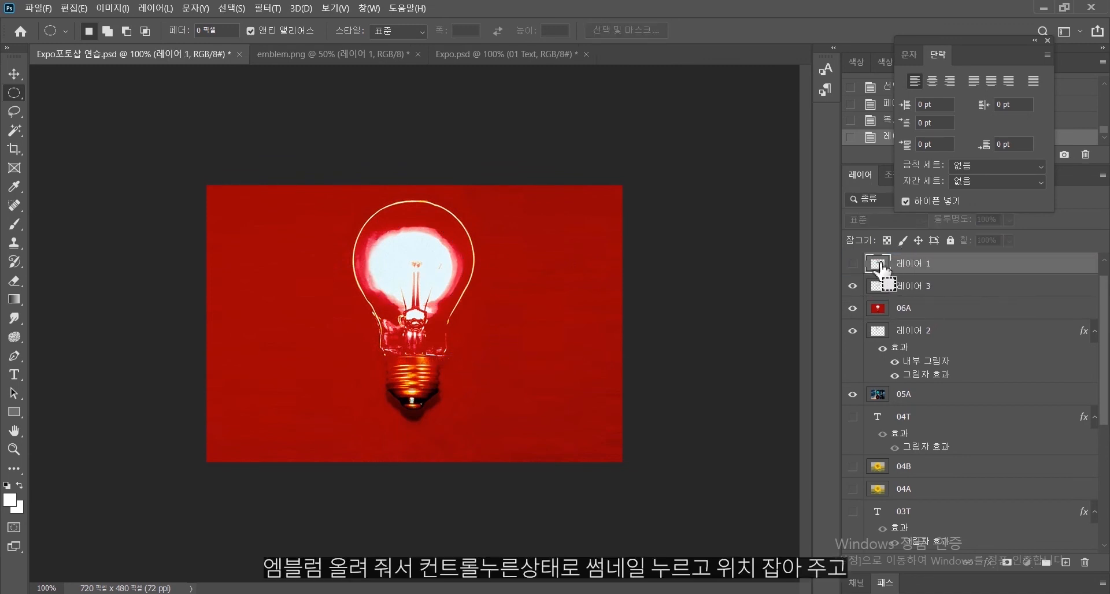
left_click(880, 265, "ctrl")
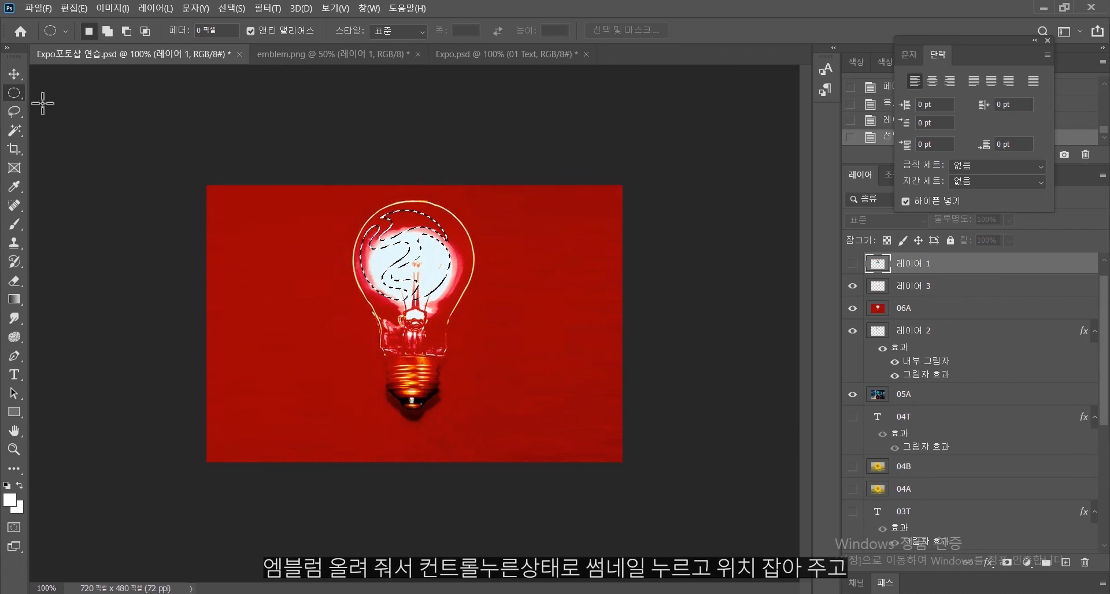
left_click_drag(427, 277, 436, 288)
Delete the emblem selection's area from 레이어 3 and check the remaining line by hiding 06A and showing it again.
left_click(959, 289)
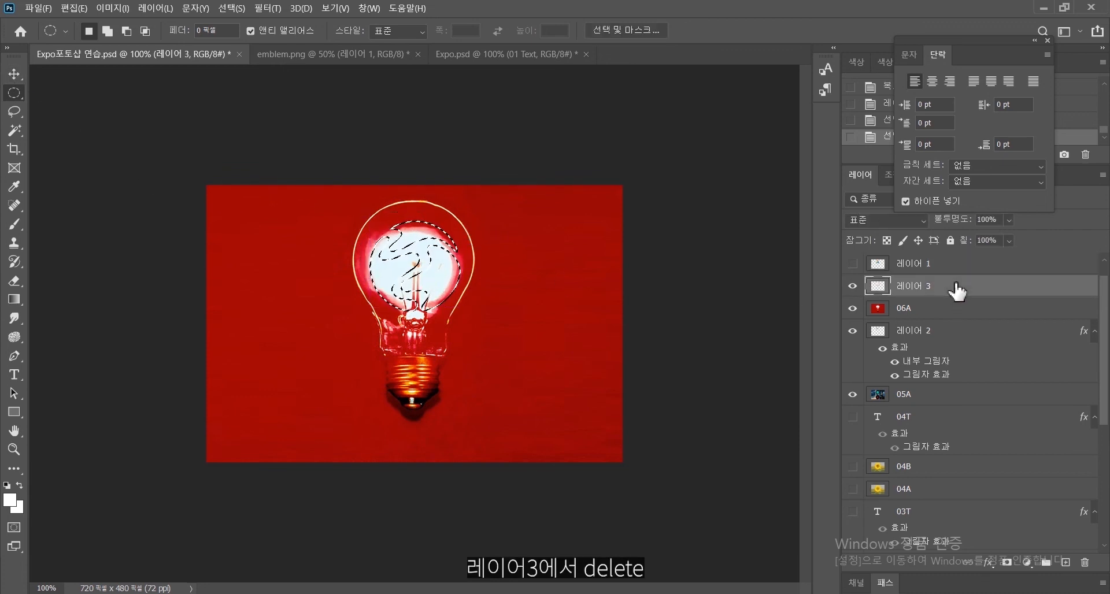
left_click(852, 308)
left_click(853, 330)
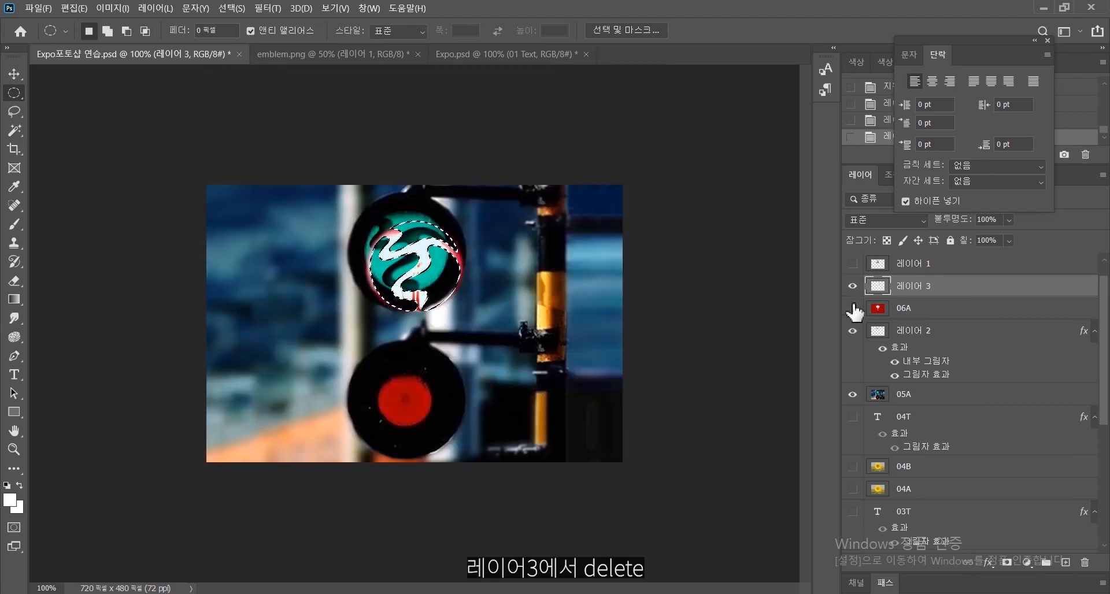
left_click(853, 309)
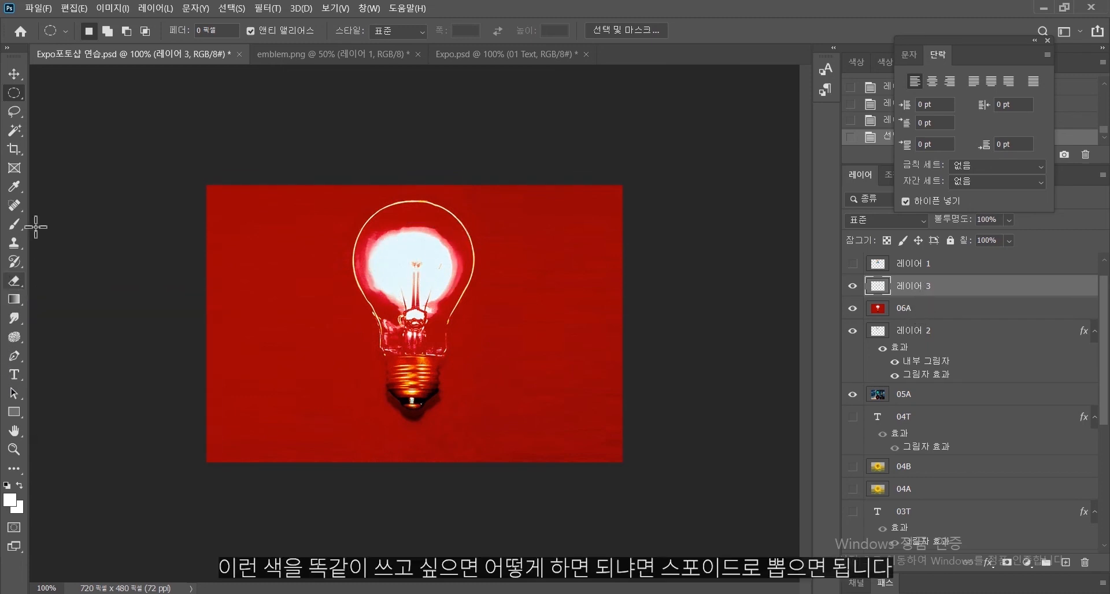
Sample the photo's dark red as the foreground colour, switch to the Brush tool and lock the transparent pixels of 레이어 3.
left_click(15, 189)
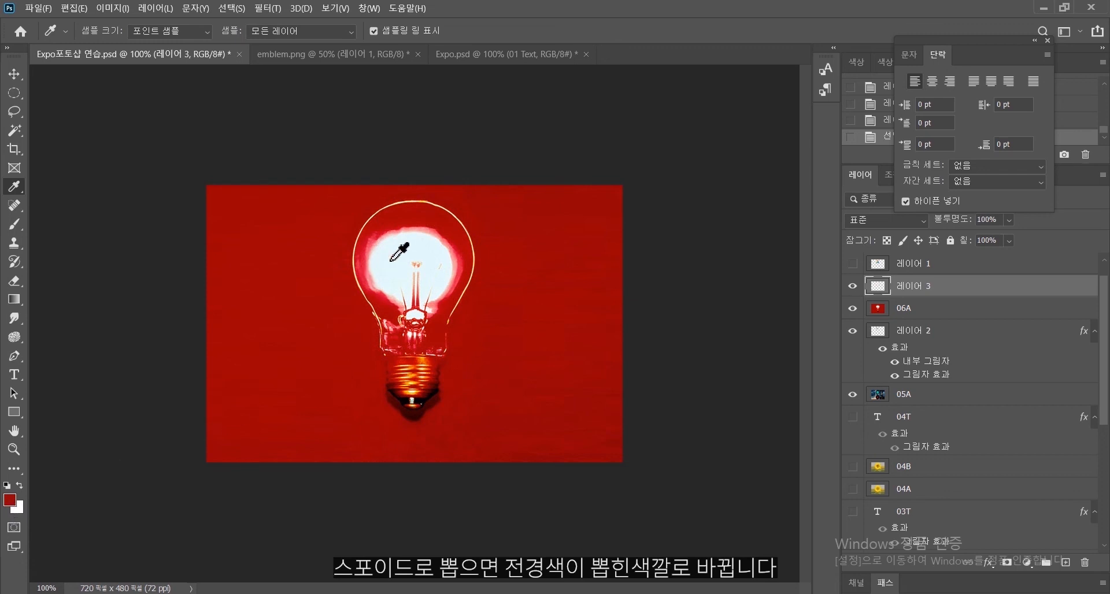
left_click(21, 230)
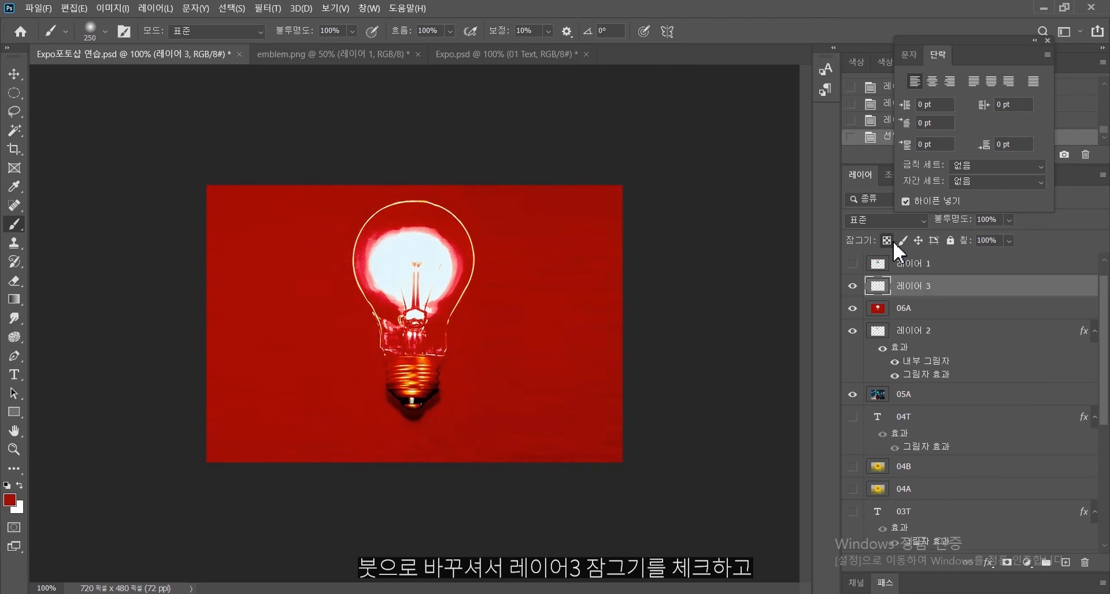
left_click(886, 241)
Try painting the emblem line on 레이어 3 with the 250 px soft brush and undo the strokes.
left_click_drag(416, 240, 398, 292)
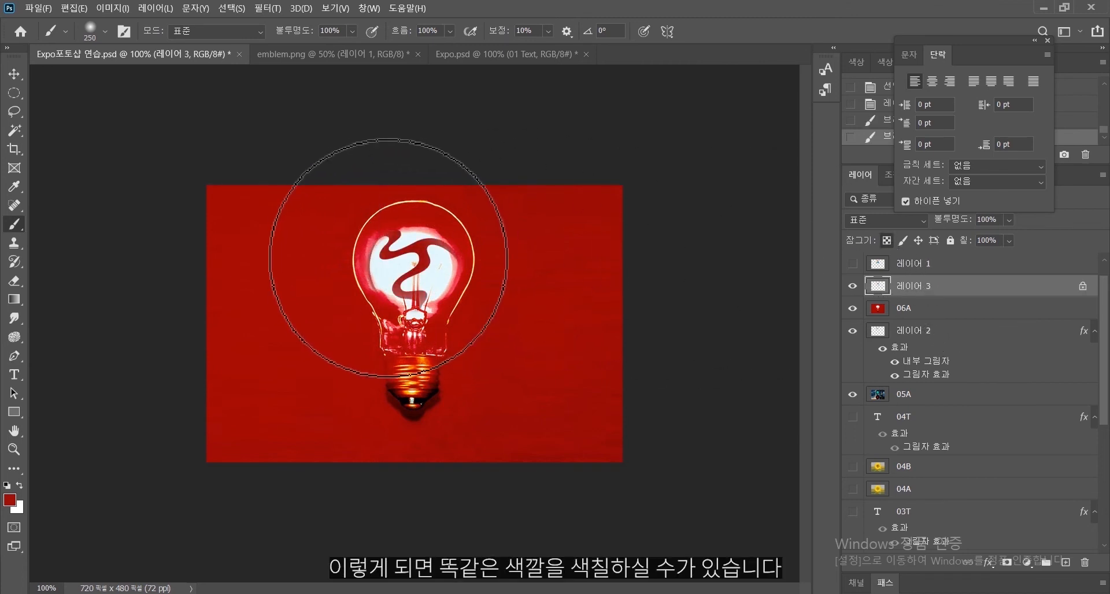
left_click(423, 275)
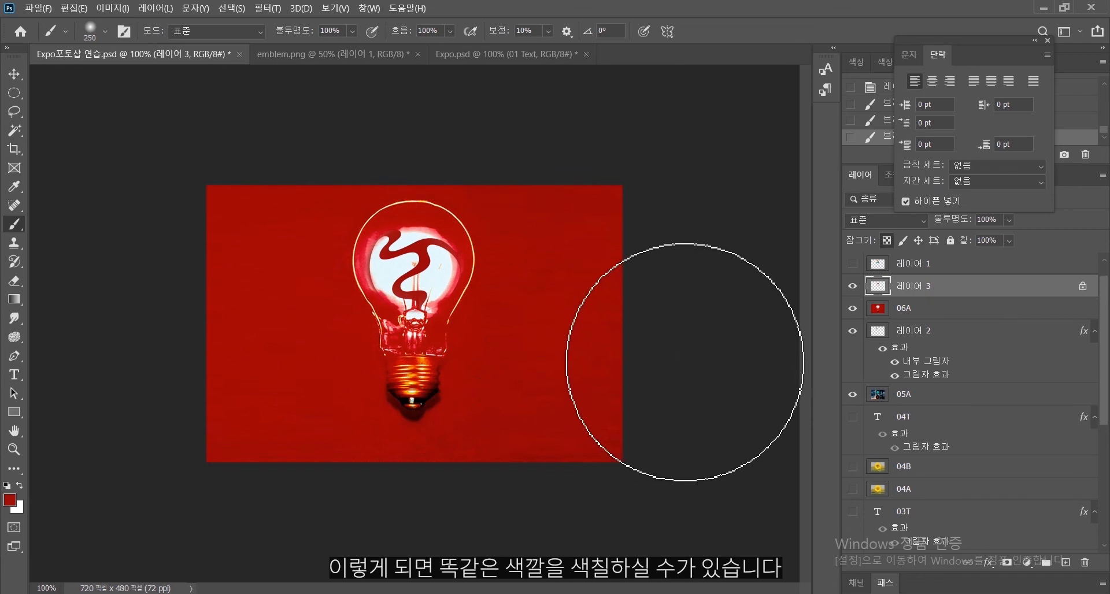
left_click(105, 32)
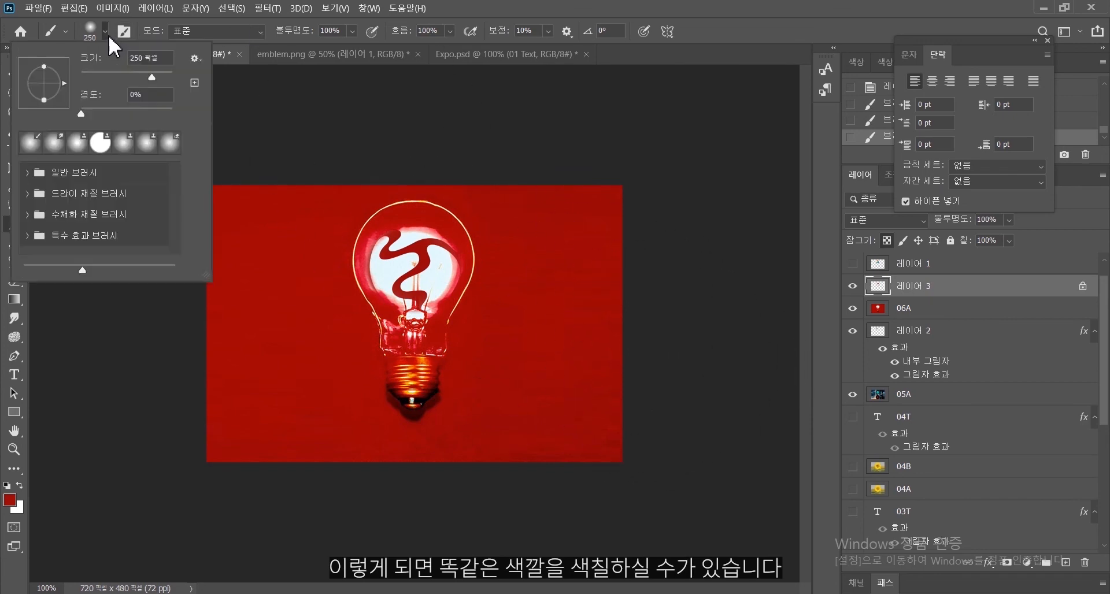
key("ctrl+z")
key("ctrl+z")
key("ctrl+z")
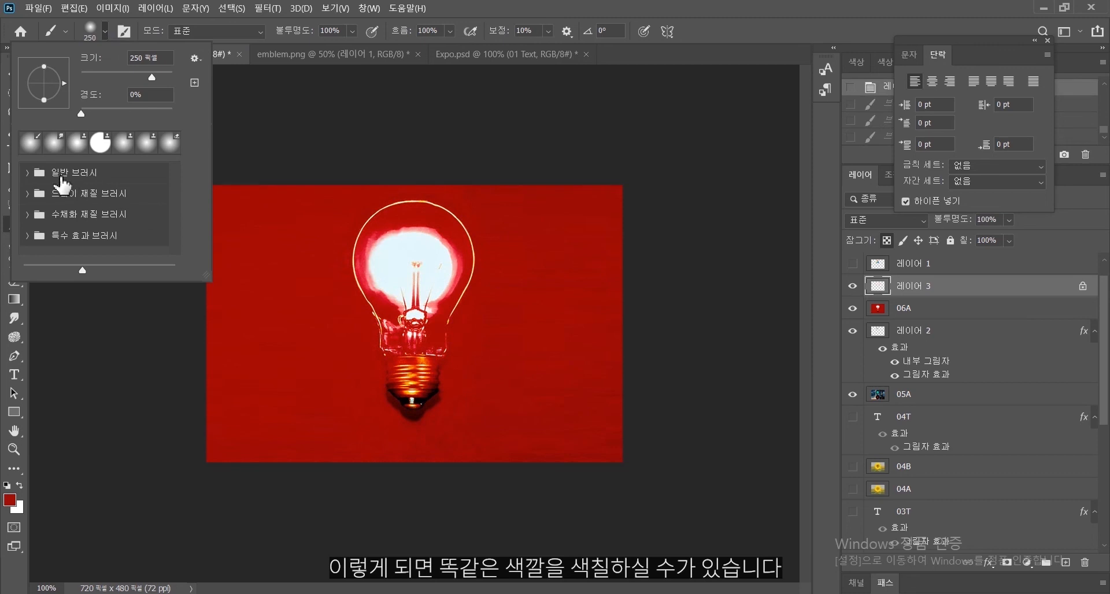
Choose the dry-media brush KYLE 궁극의 목탄색 연필 25픽셀 중간 2 and dab red onto the upper start of the emblem line.
left_click(28, 193)
scroll(84, 226, "down", 3)
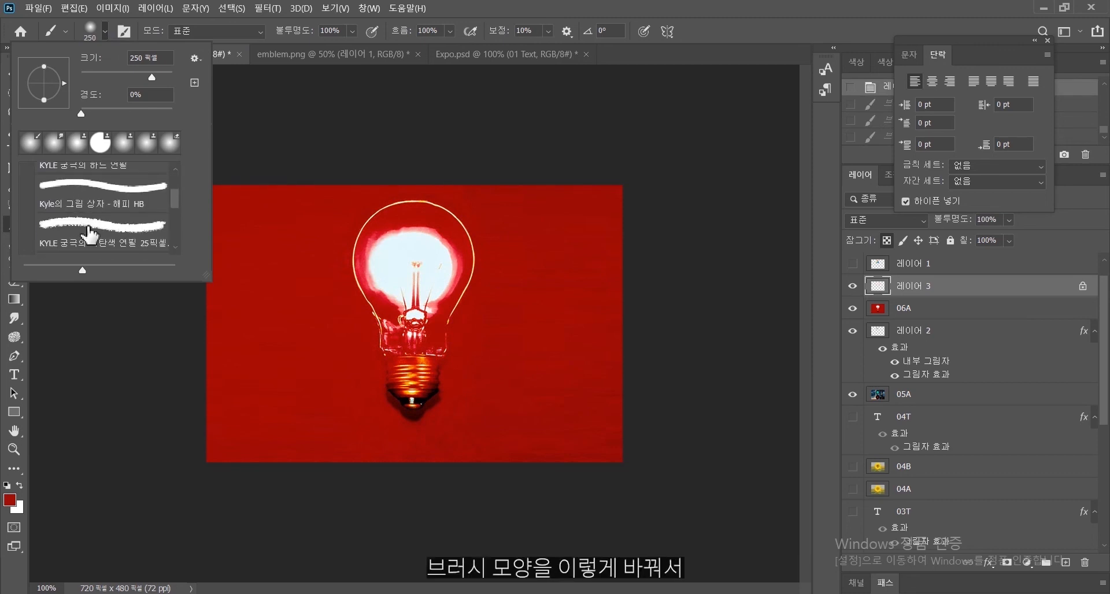
left_click(87, 225)
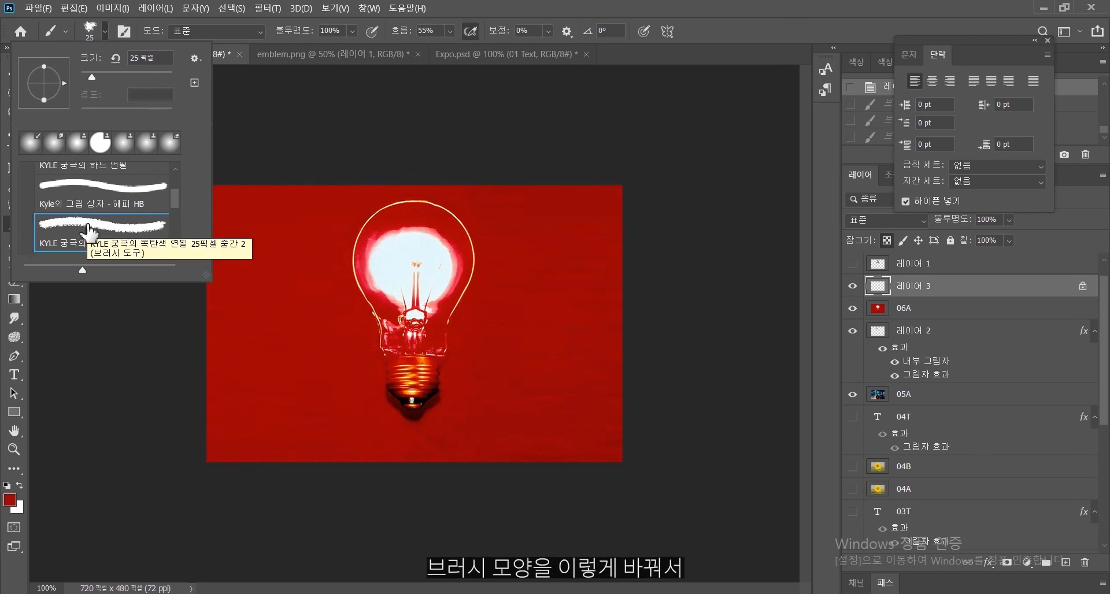
left_click(373, 235)
left_click(386, 247)
left_click(382, 256)
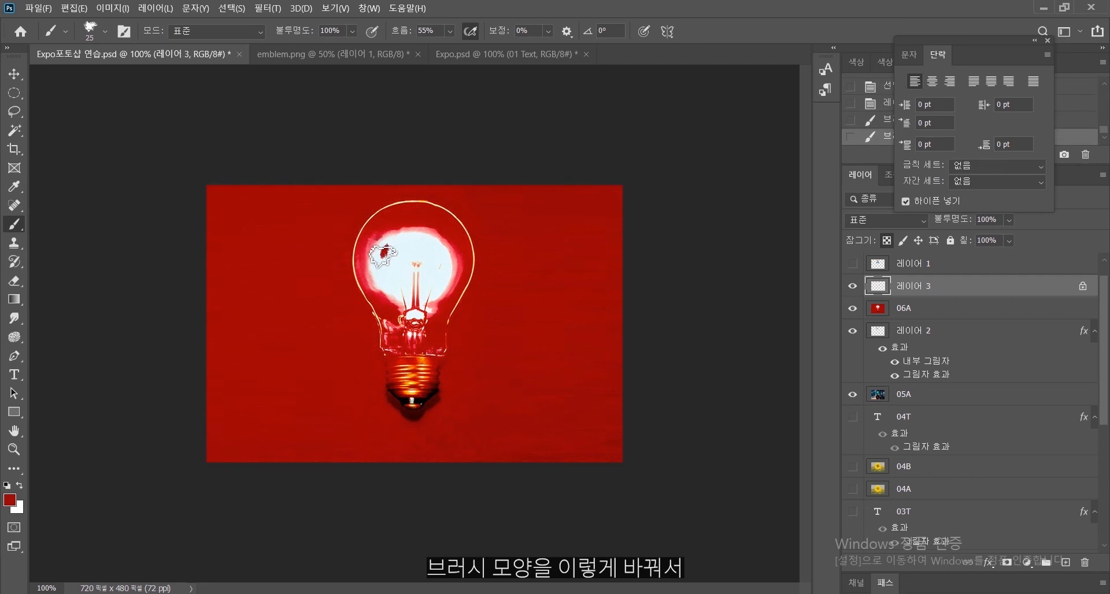
Enlarge the charcoal brush to 70 px and paint the rest of the emblem line on 레이어 3 dark red.
key("bracketright")
key("bracketright")
key("bracketright")
key("bracketright")
key("bracketright")
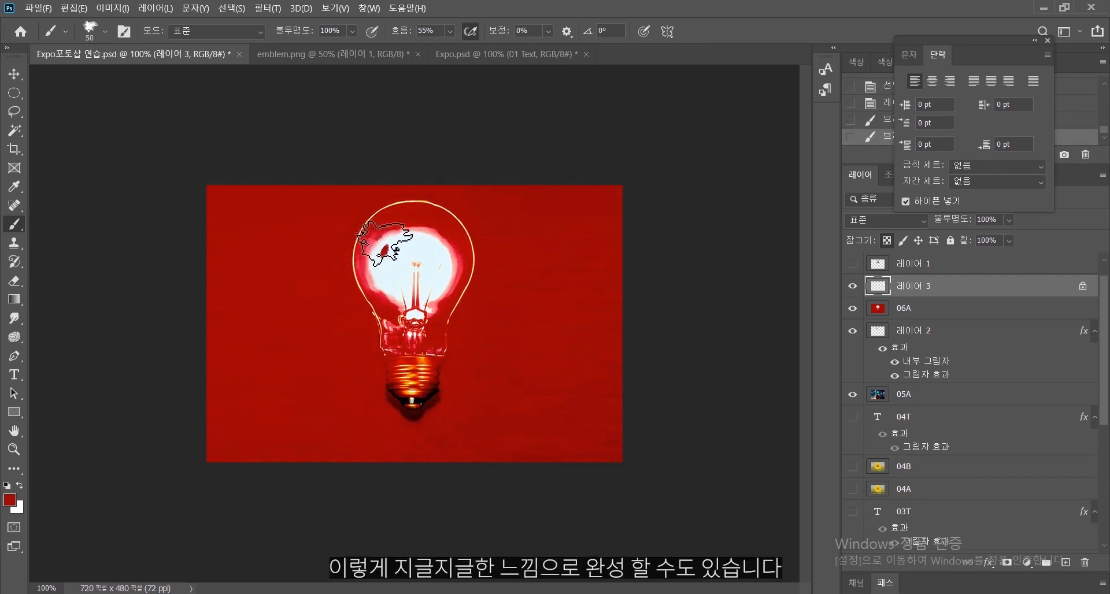
left_click(390, 239)
left_click(393, 232)
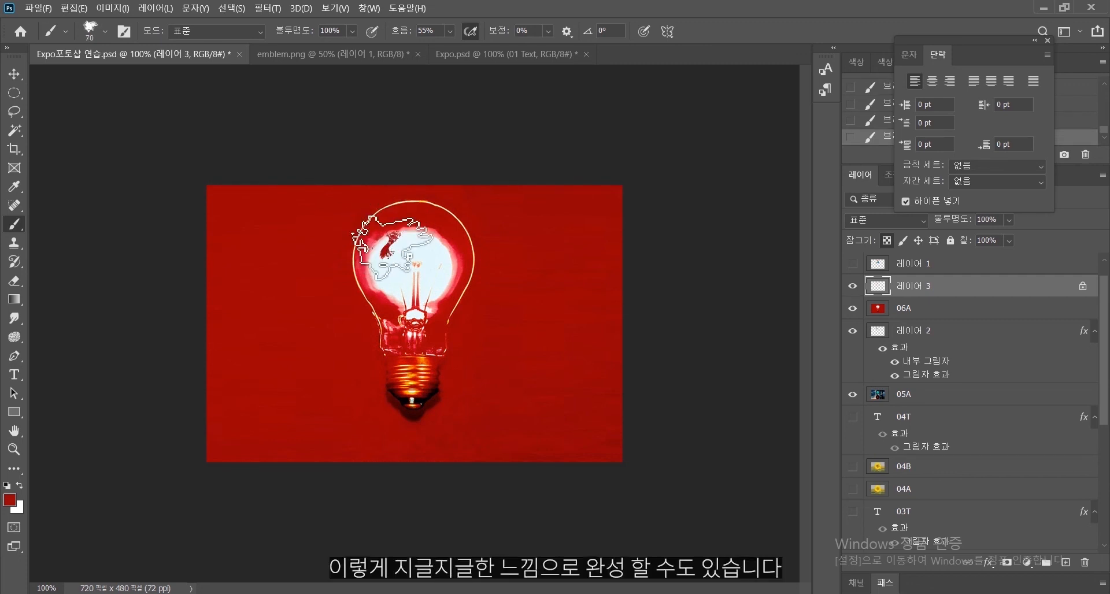
mouse_move(391, 260)
left_mouse_down()
mouse_move(433, 249)
mouse_move(460, 257)
mouse_move(407, 290)
mouse_move(419, 316)
left_mouse_up()
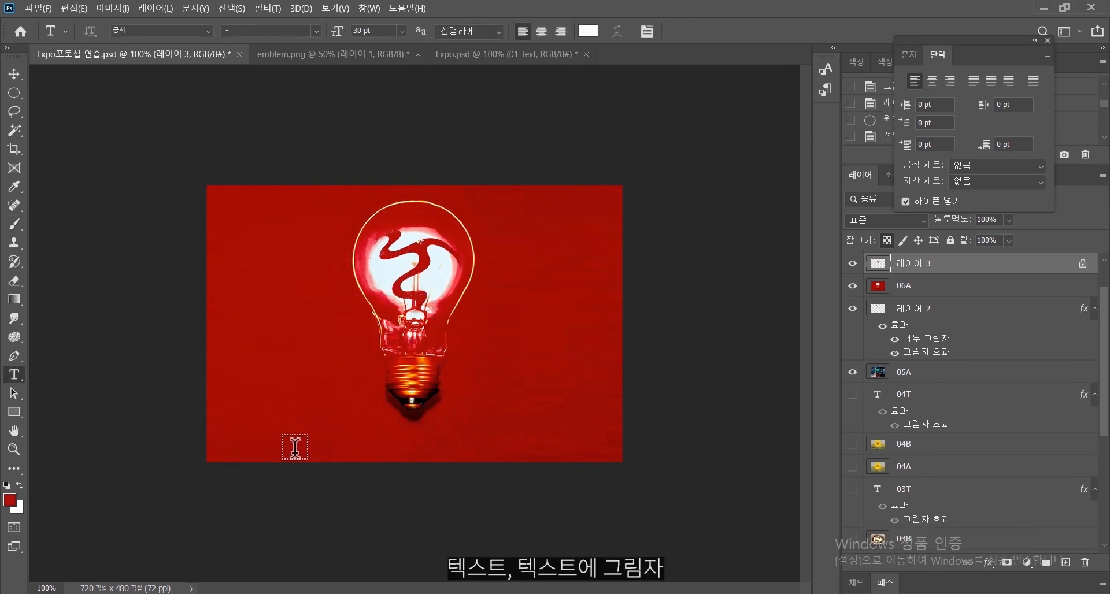
Add the caption “전구빛도 ...EXPO로 보입니다.” below the light bulb and centre it under the bulb.
left_click(309, 447)
type("“저")
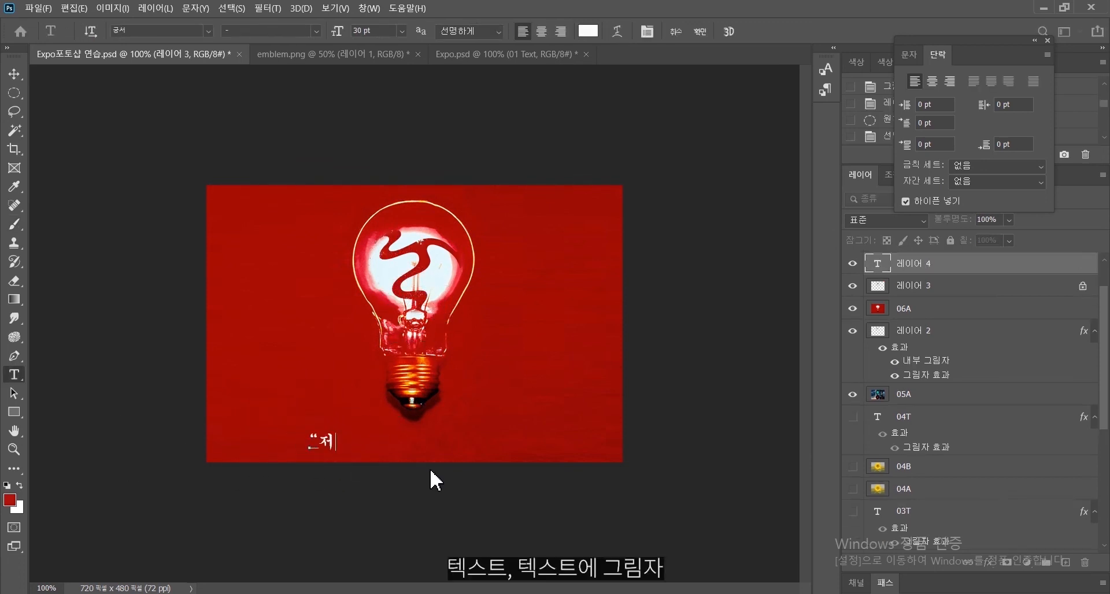
type("ㄴ구빛도")
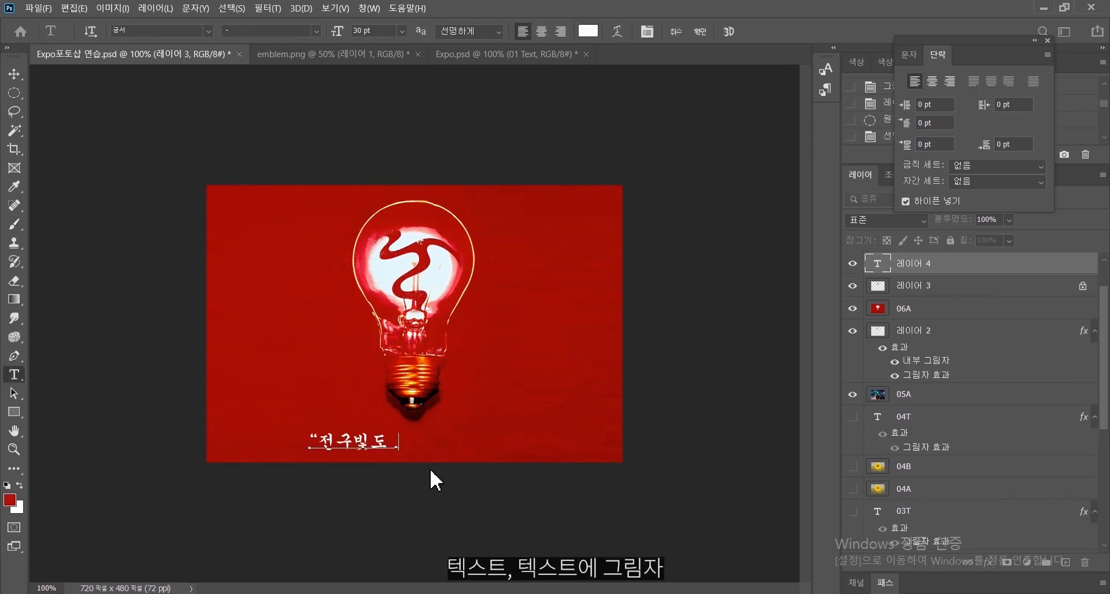
type(" ...EXPO로 보입니다.”")
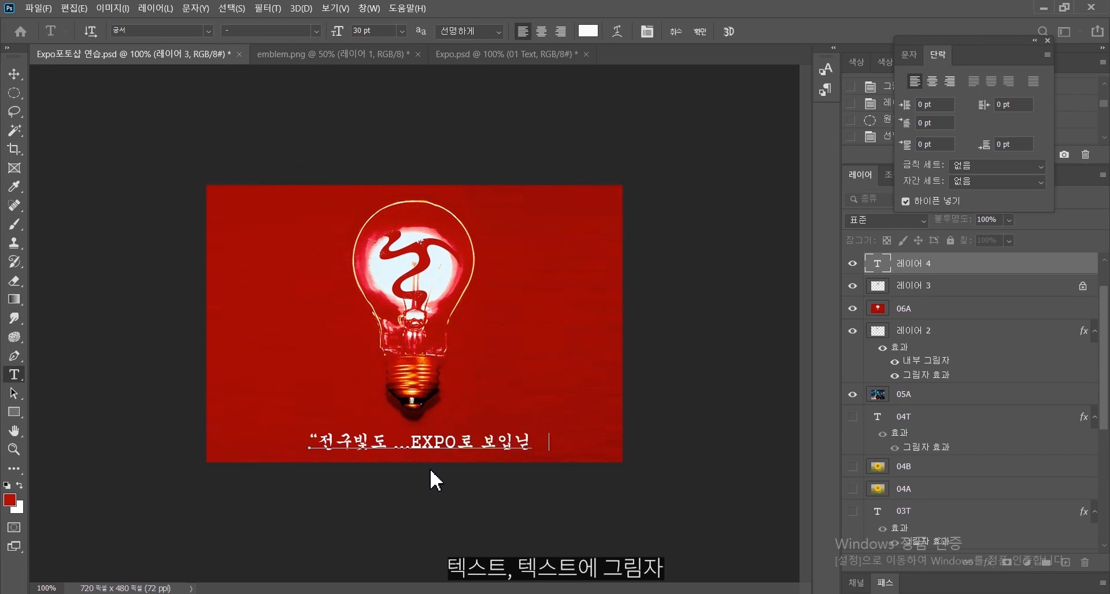
key("ctrl+Return")
left_click_drag(477, 441, 449, 439)
left_click(584, 532)
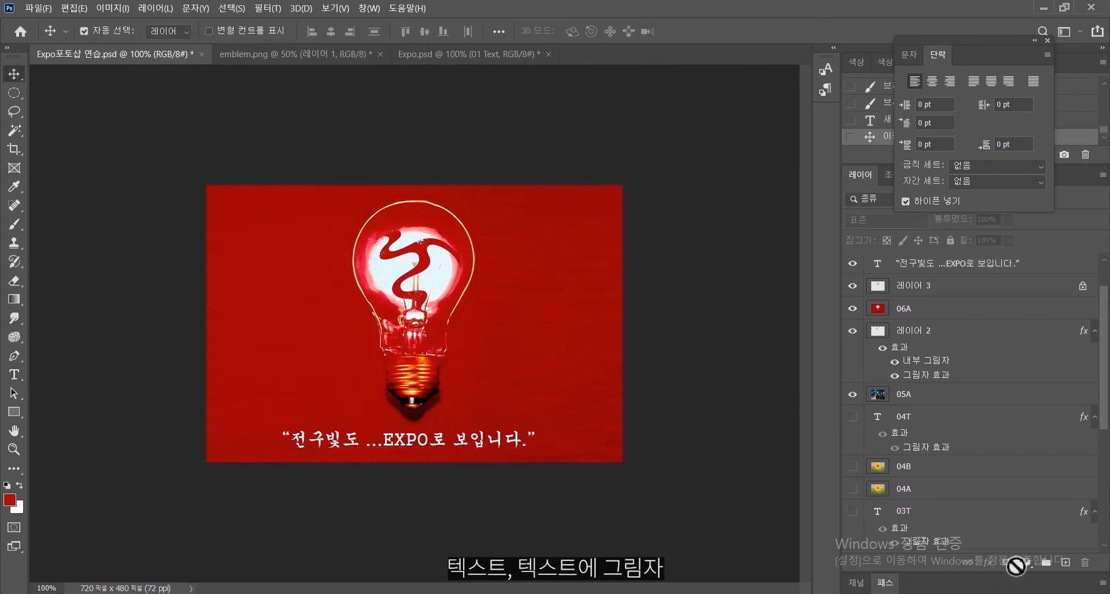
Apply a drop shadow to the bulb caption with 72% opacity, 2 px distance, 28% spread and 5 px size.
left_click(972, 261)
left_click(987, 563)
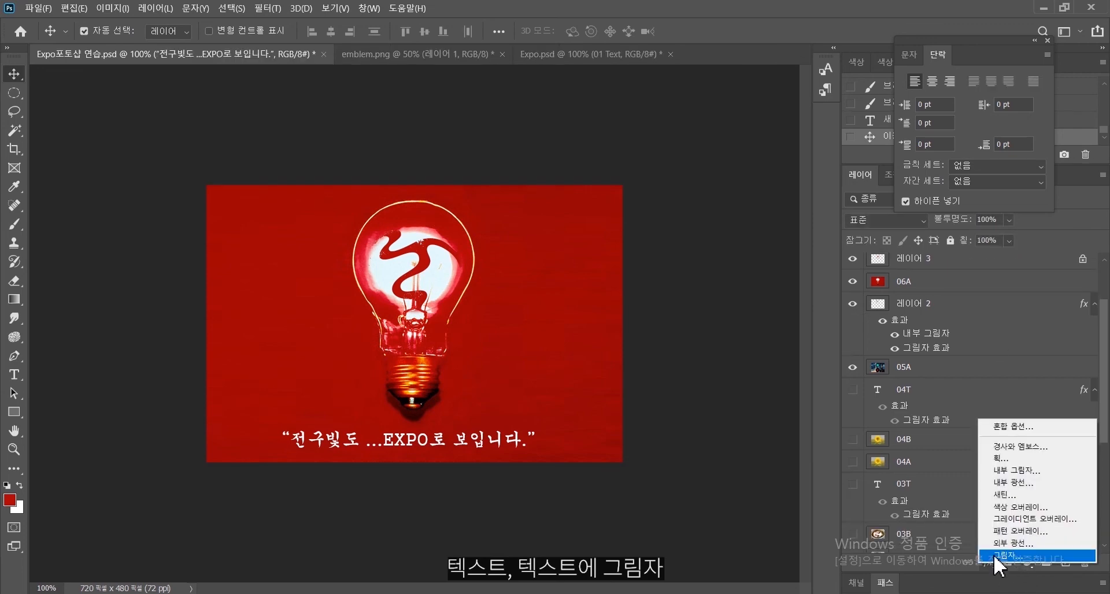
left_click(995, 557)
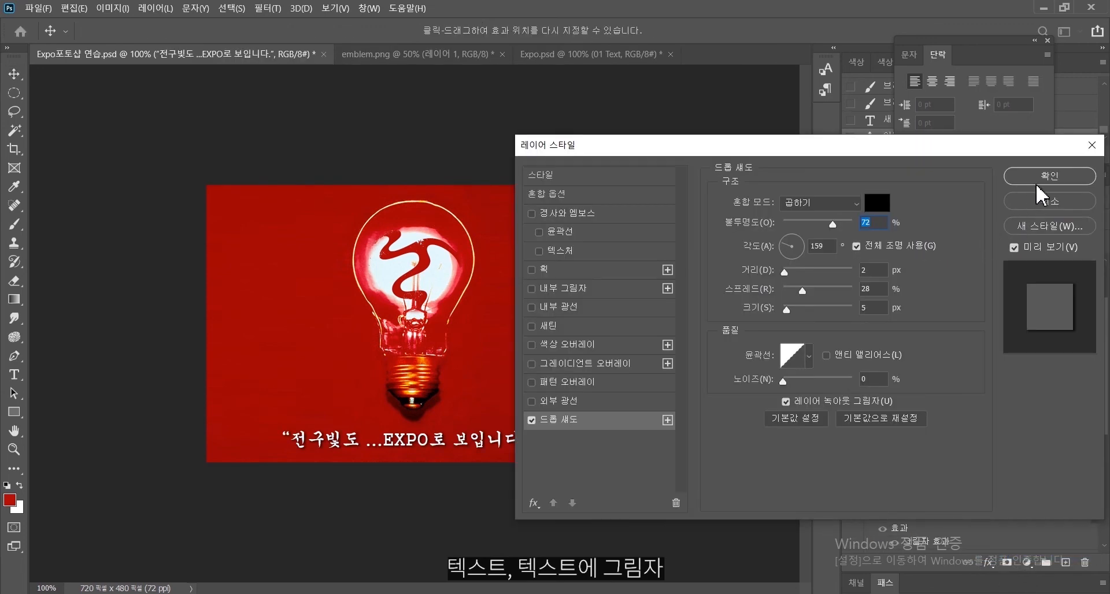
left_click(1038, 175)
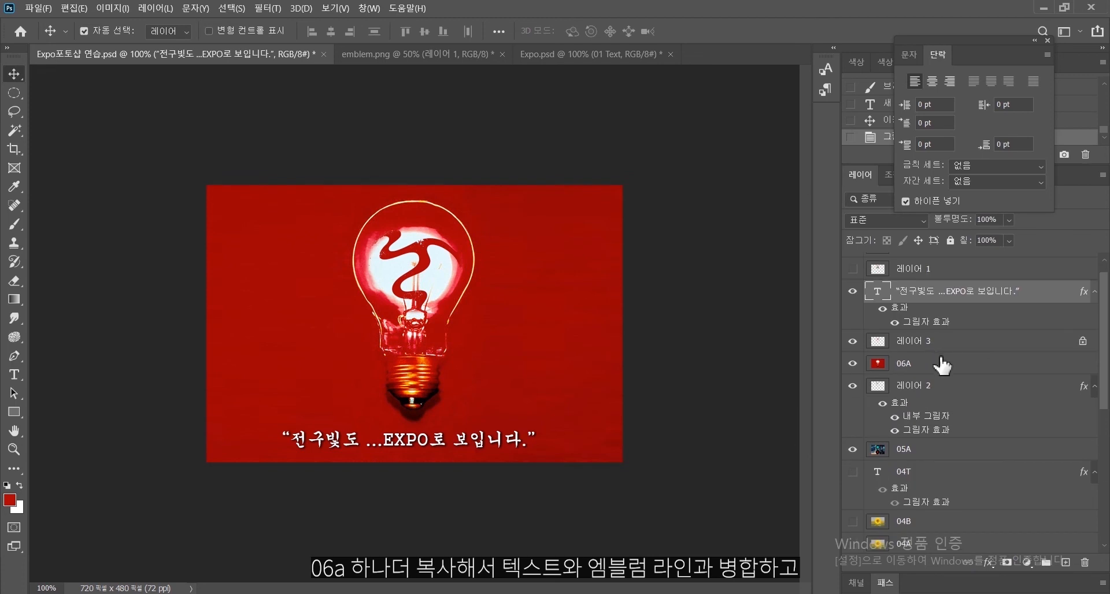
Duplicate layer 06A and merge the red emblem line on 레이어 3 down into the copy.
left_click(941, 370)
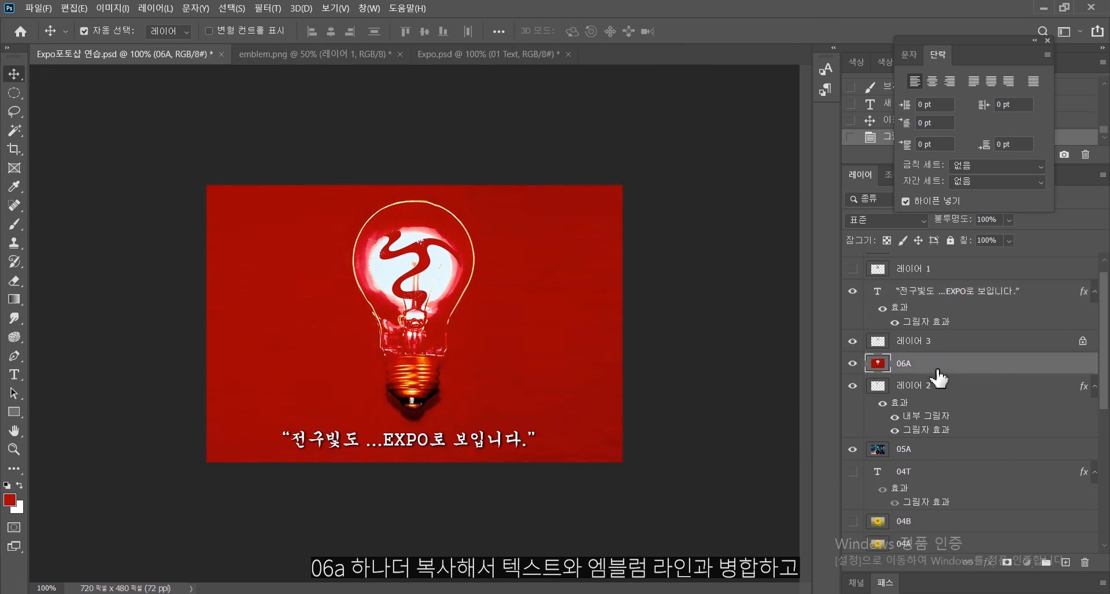
left_click_drag(939, 379, 1065, 562)
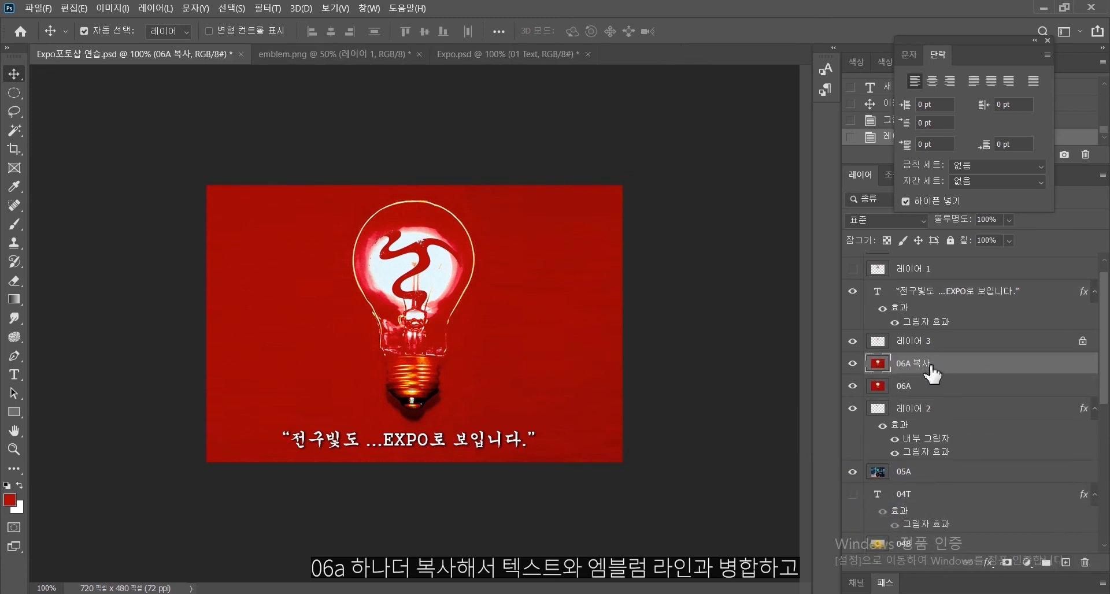
left_click(920, 342)
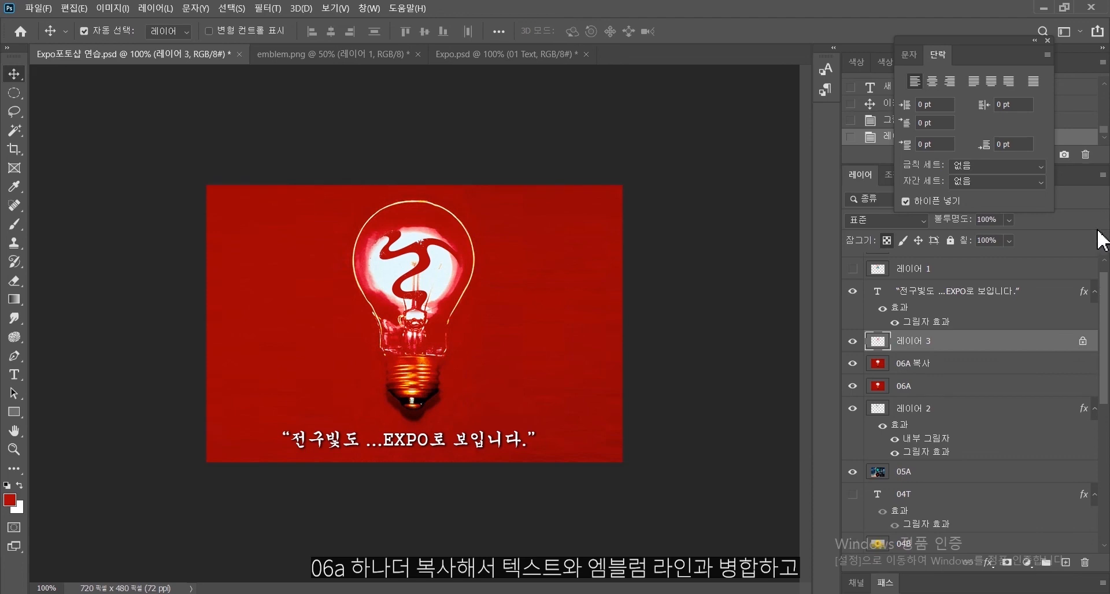
left_click(962, 369)
left_click(957, 346)
left_click(1102, 175)
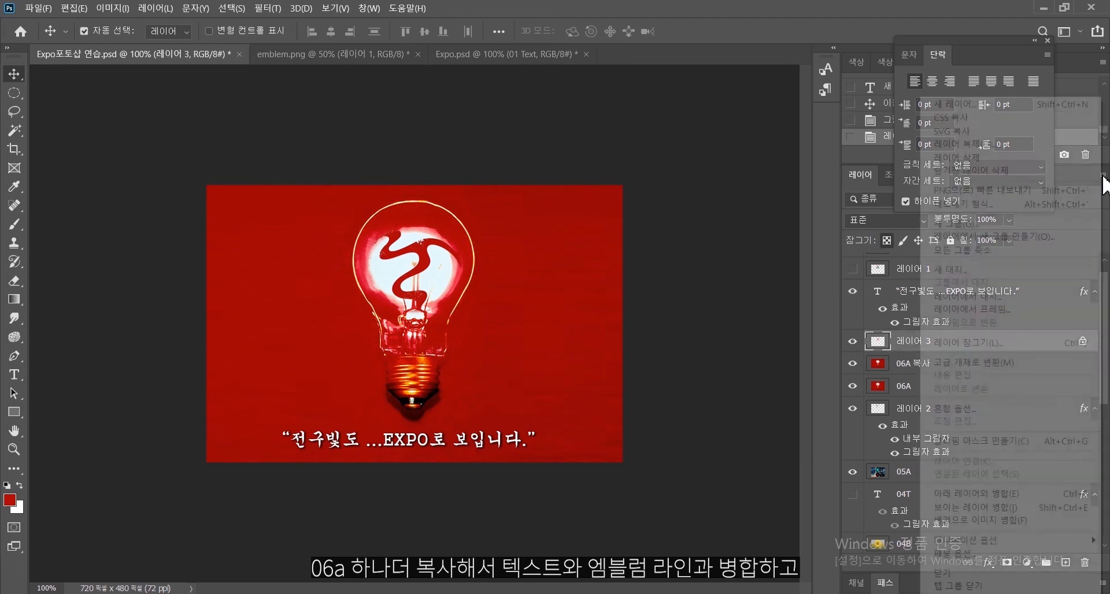
left_click(982, 490)
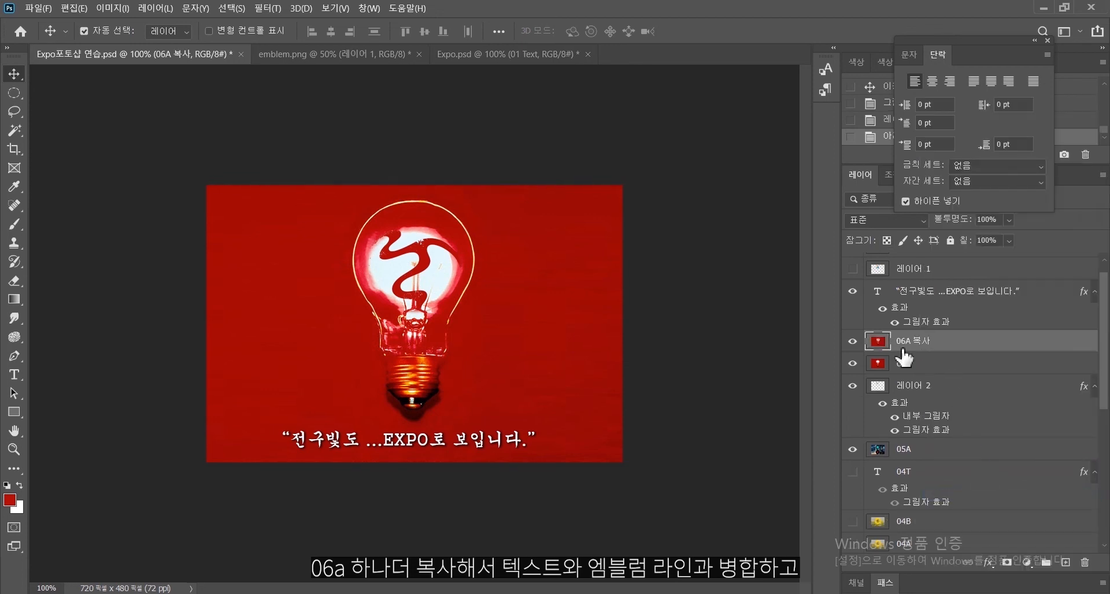
Rename the merged 06A copy as 06B and the bulb caption layer as 06T.
double_click(925, 343)
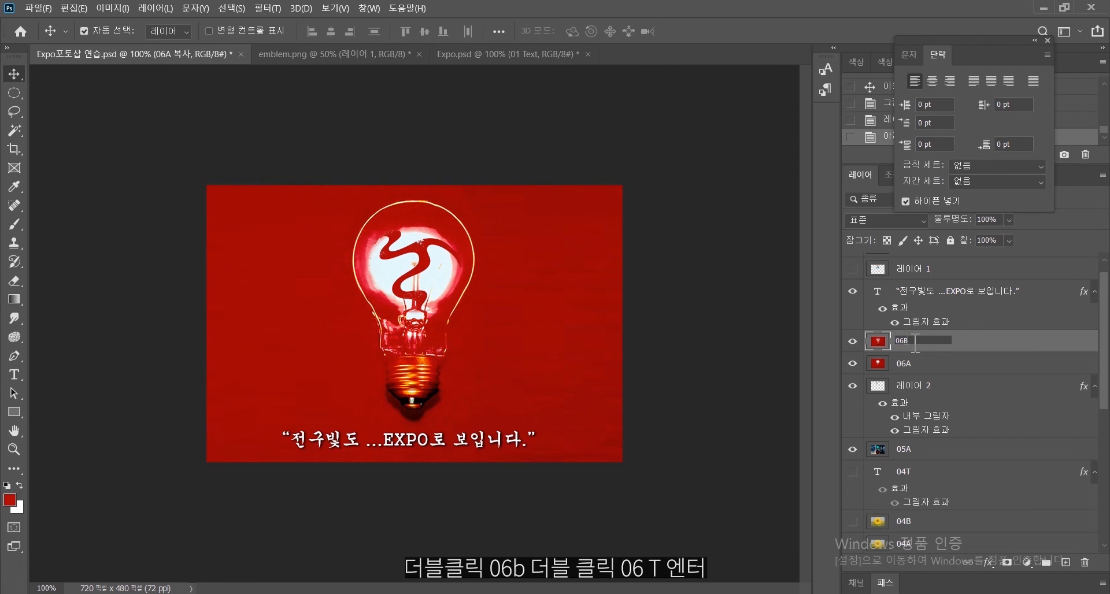
type("06B")
key("Return")
double_click(939, 299)
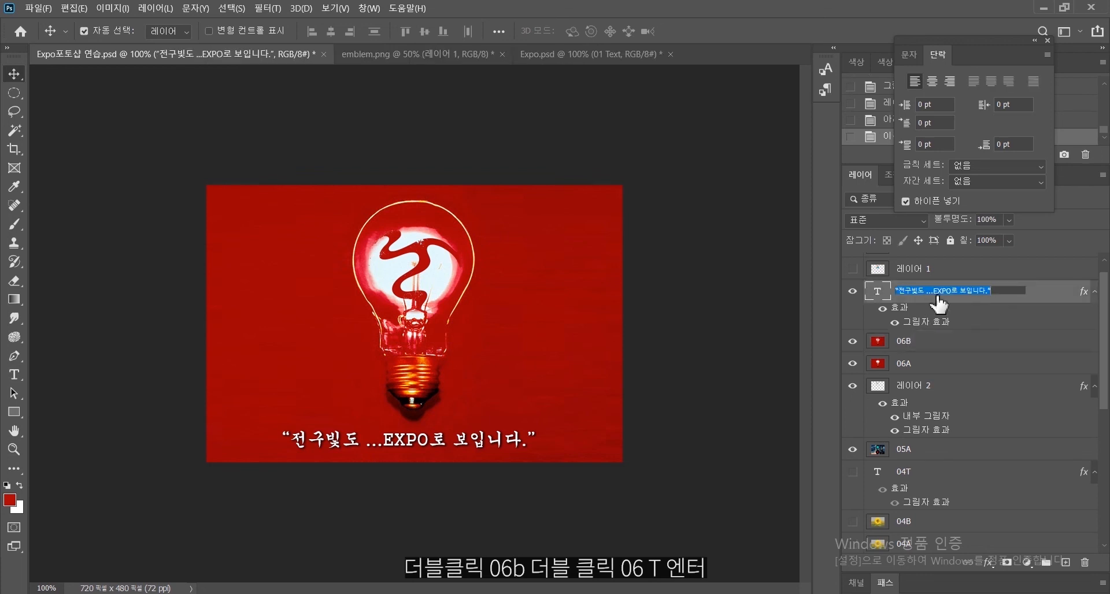
type("06T")
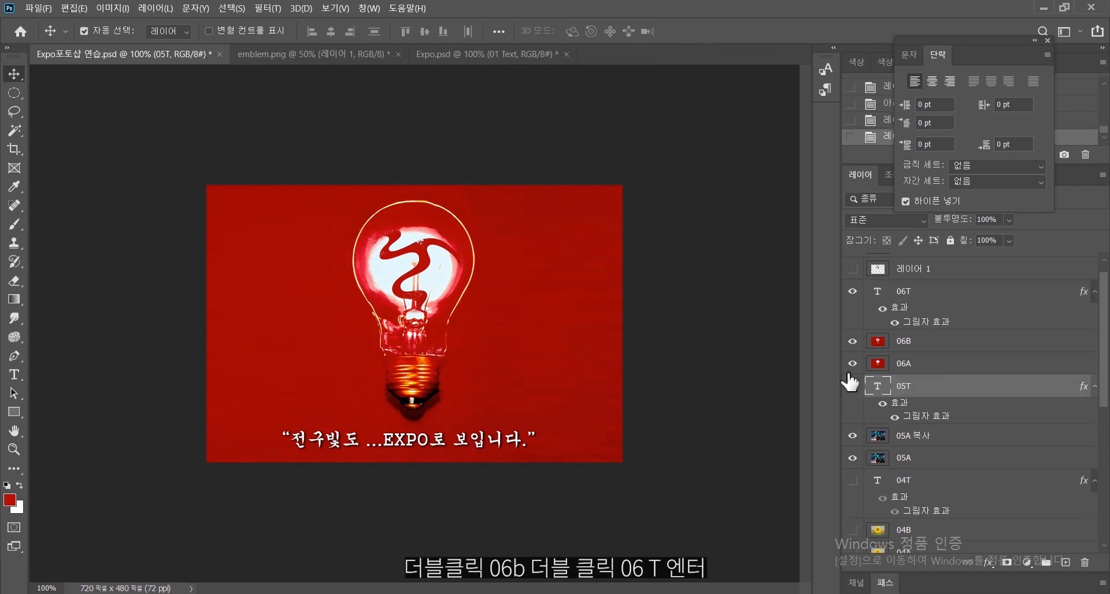
Select layer 07A and make its full-moon night bridge photo visible.
left_click(850, 382)
scroll(1007, 360, "up", 1)
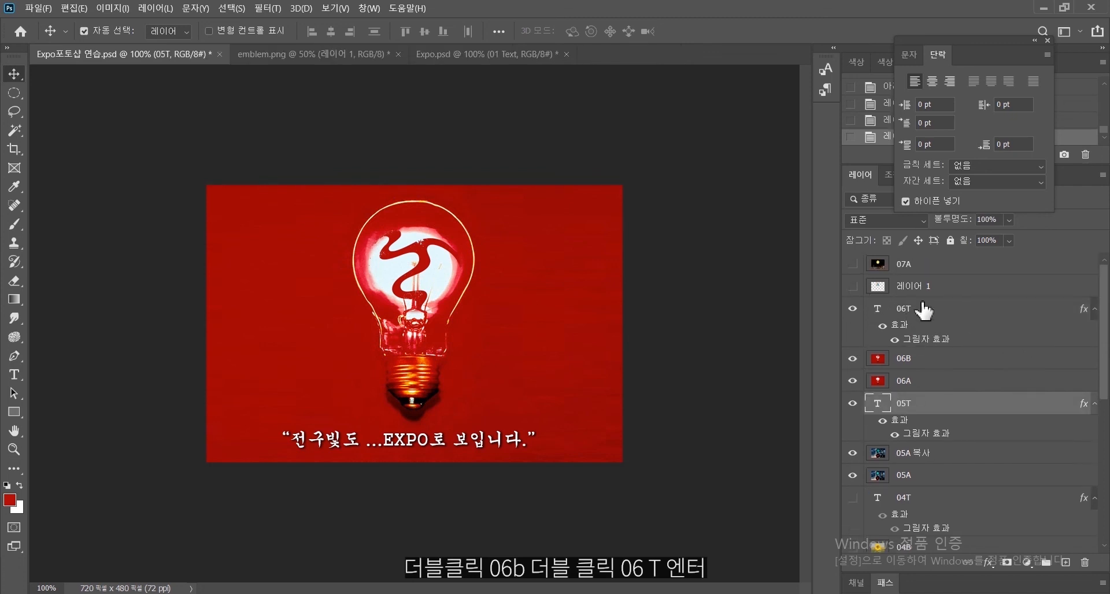
left_click(878, 264)
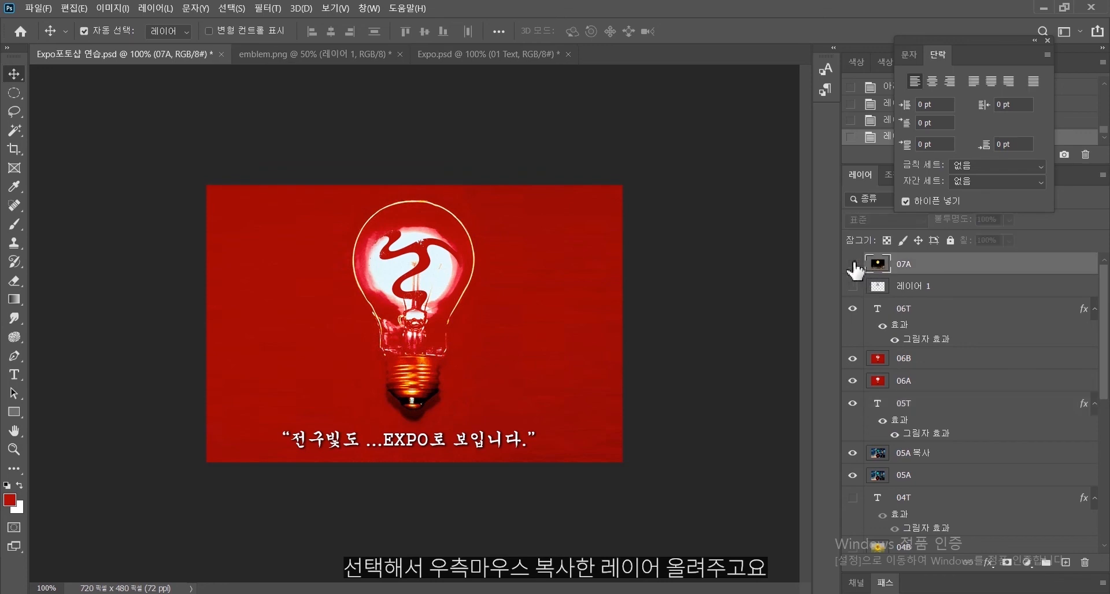
left_click(852, 264)
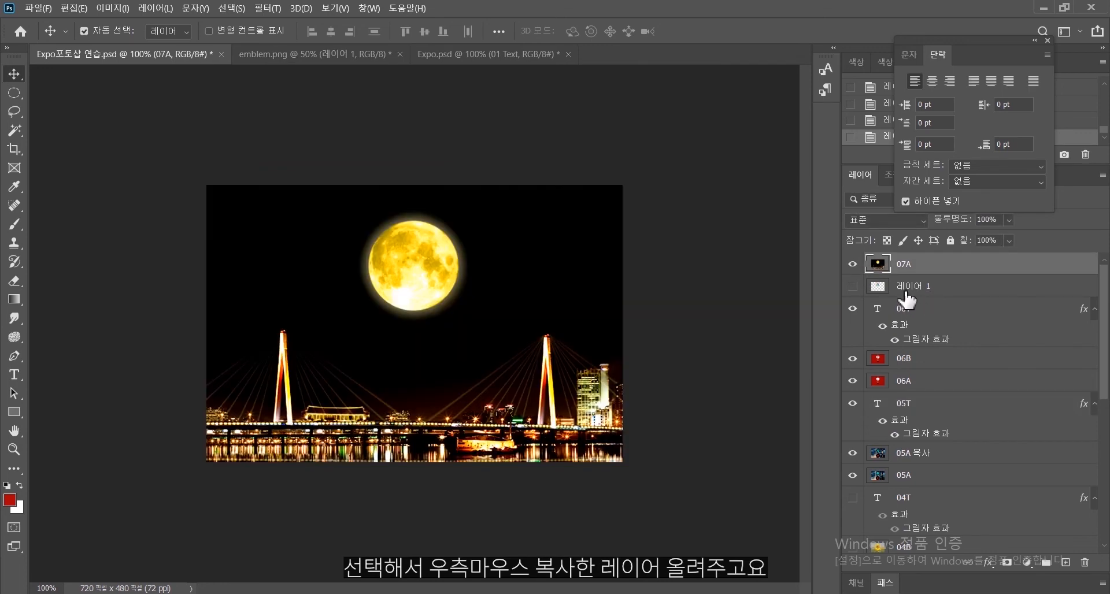
Select the moon in 07A with a circular marquee and copy it to a new layer.
left_click(14, 92)
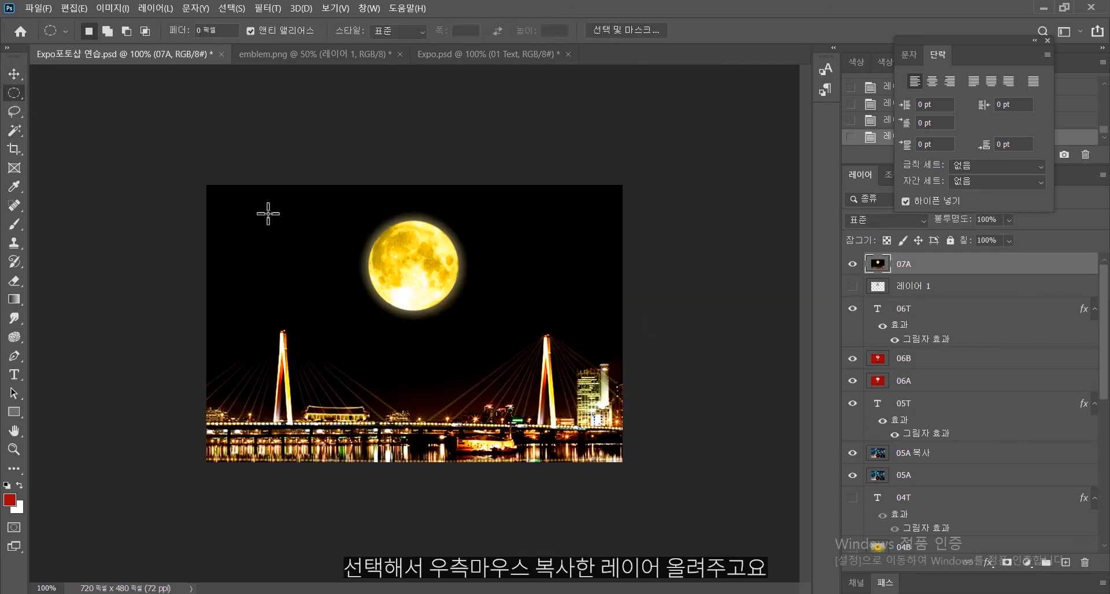
left_click_drag(411, 267, 456, 224)
left_click_drag(410, 267, 413, 279)
right_click(414, 279)
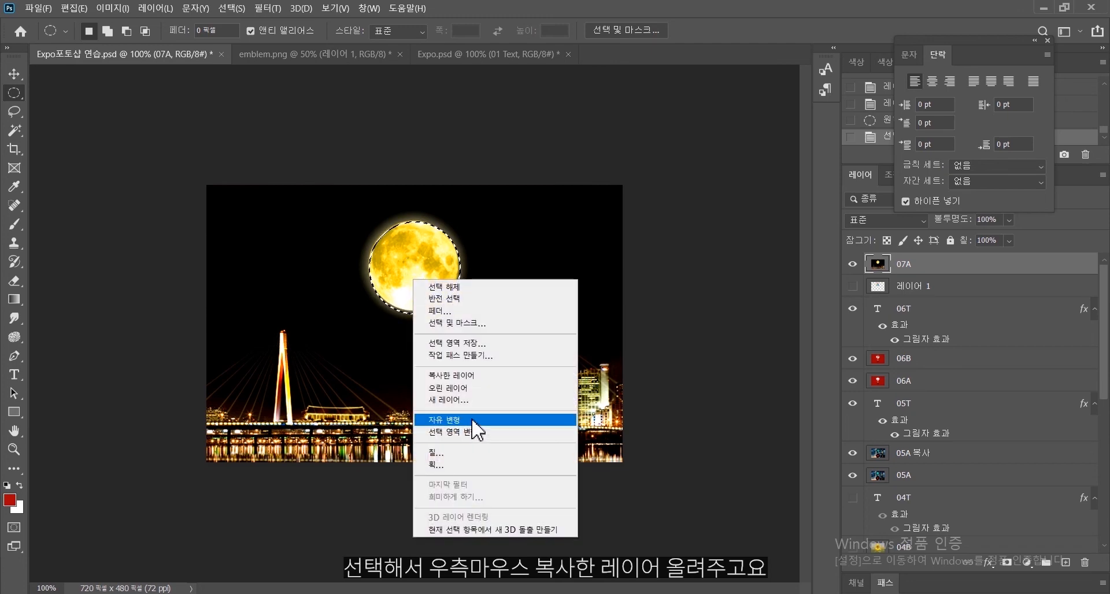
left_click(475, 377)
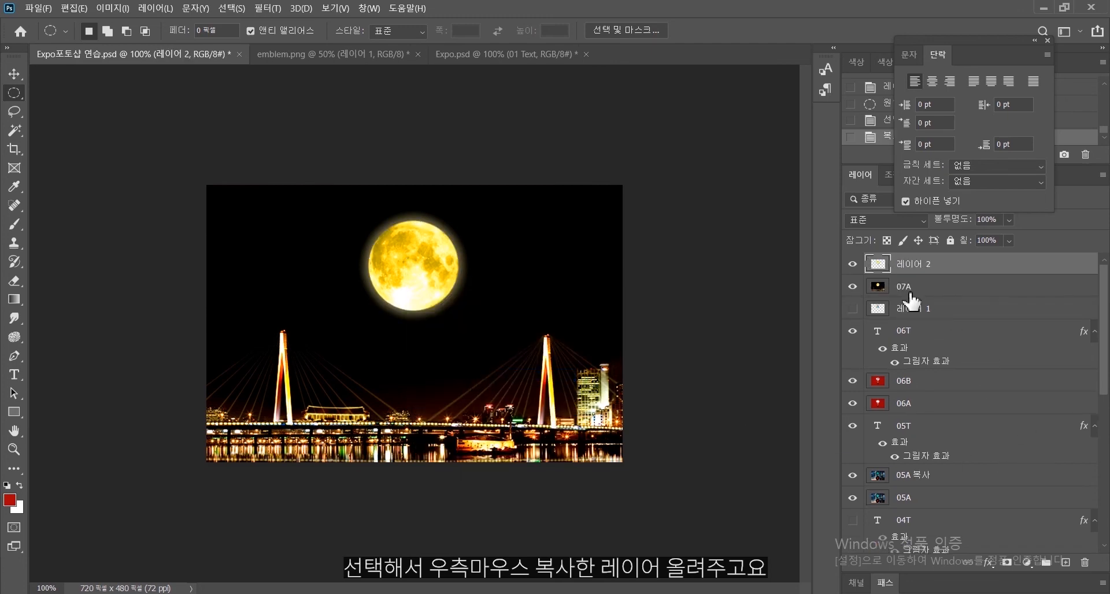
Place the emblem layer 레이어 1 above the moon copy, show it and align the emblem over the moon.
left_click_drag(903, 314, 903, 258)
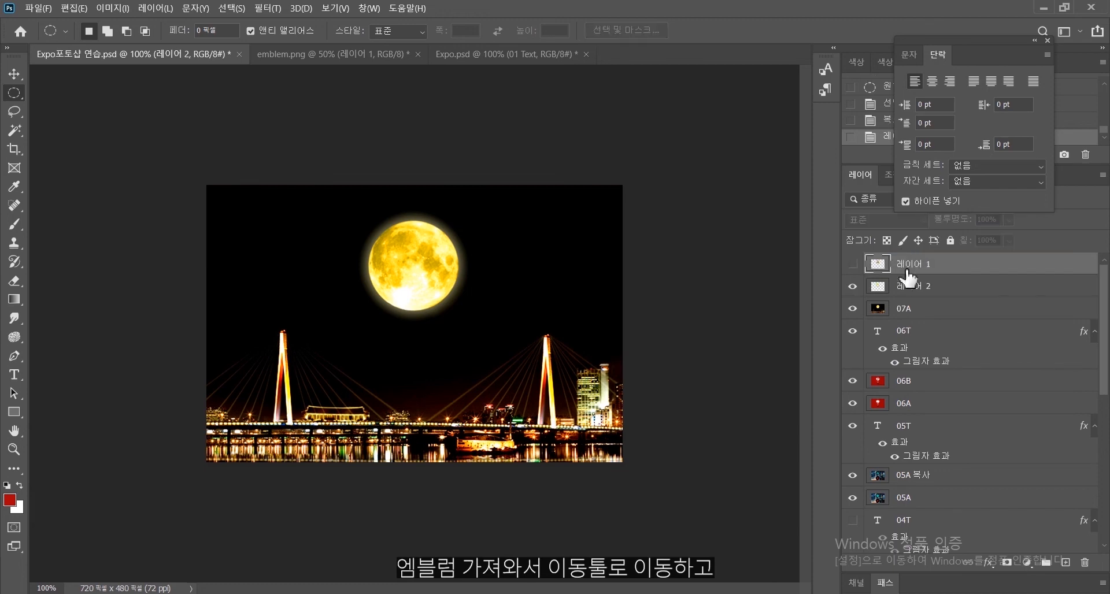
left_click(853, 265)
key("v")
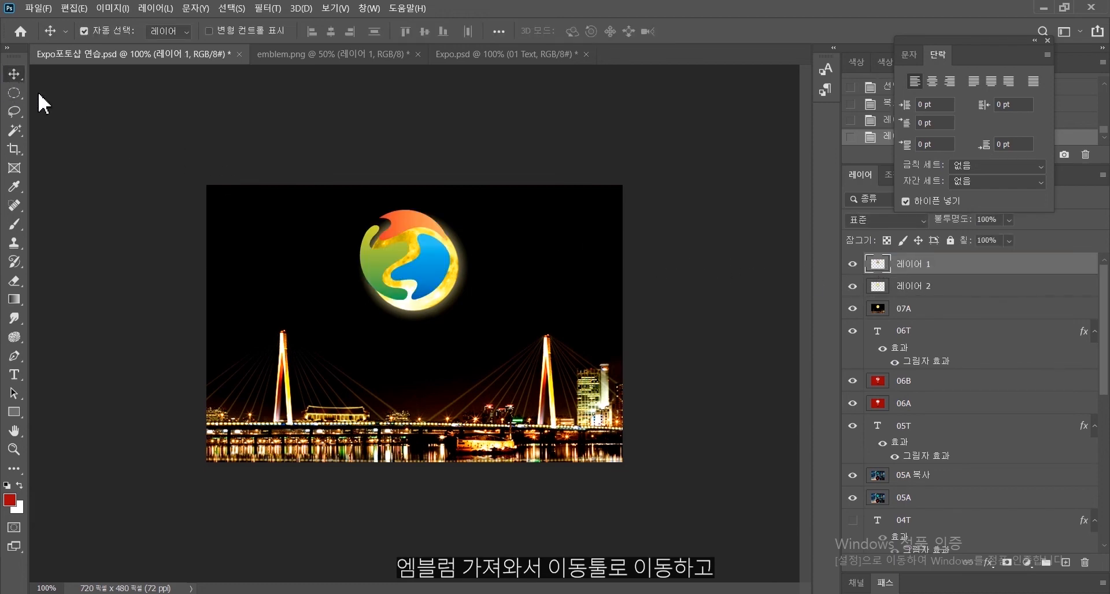
left_click_drag(446, 282, 450, 287)
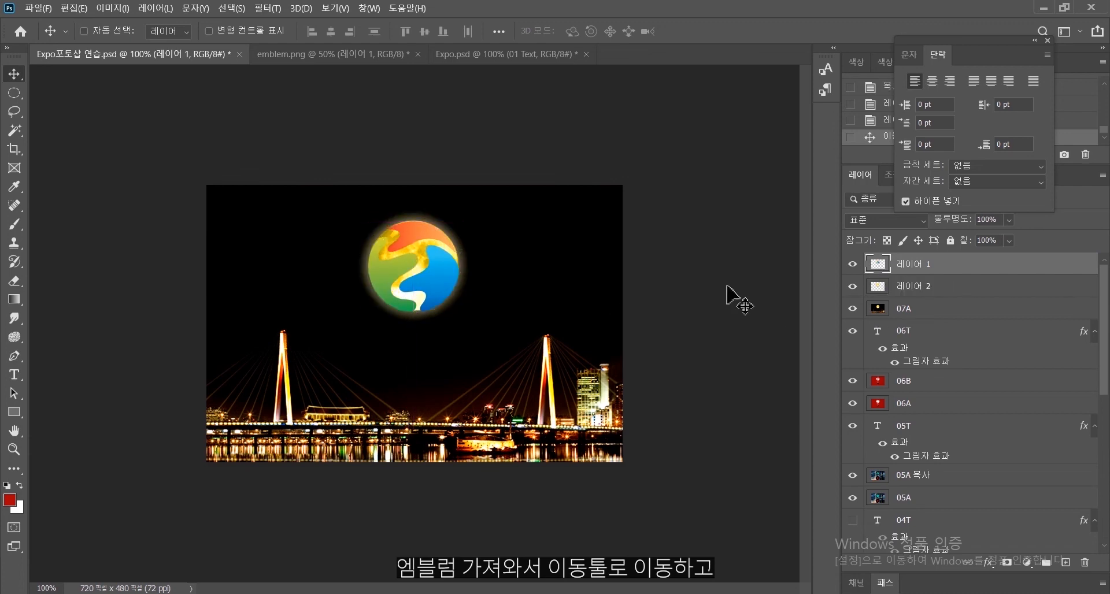
Load the emblem shape of 레이어 1 as a selection and hide that layer.
left_click_drag(875, 267, 874, 267)
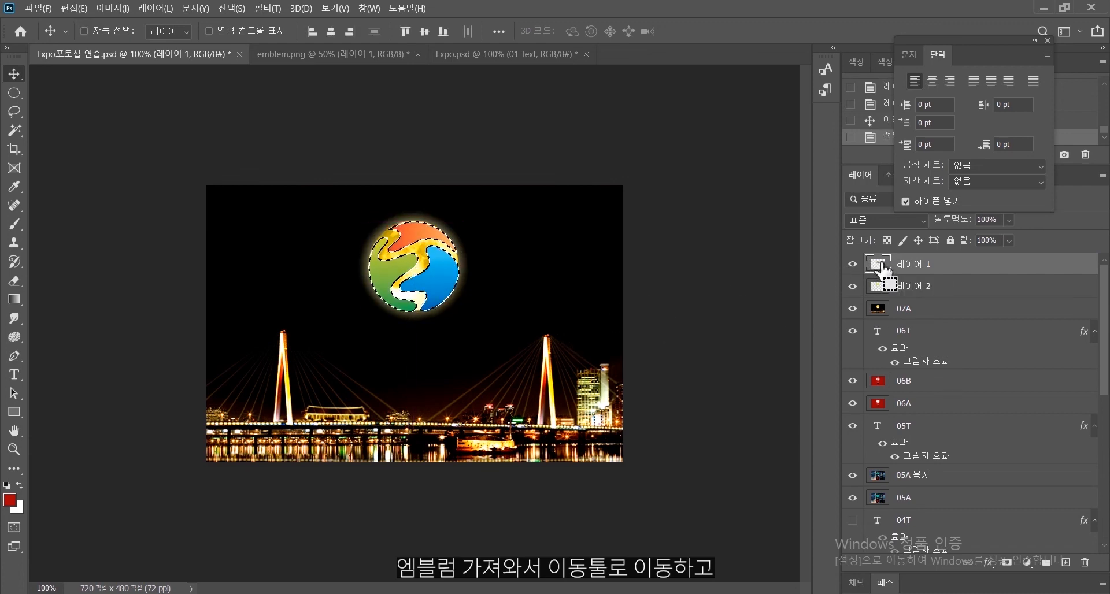
key("ctrl+d")
left_click(877, 267, "ctrl")
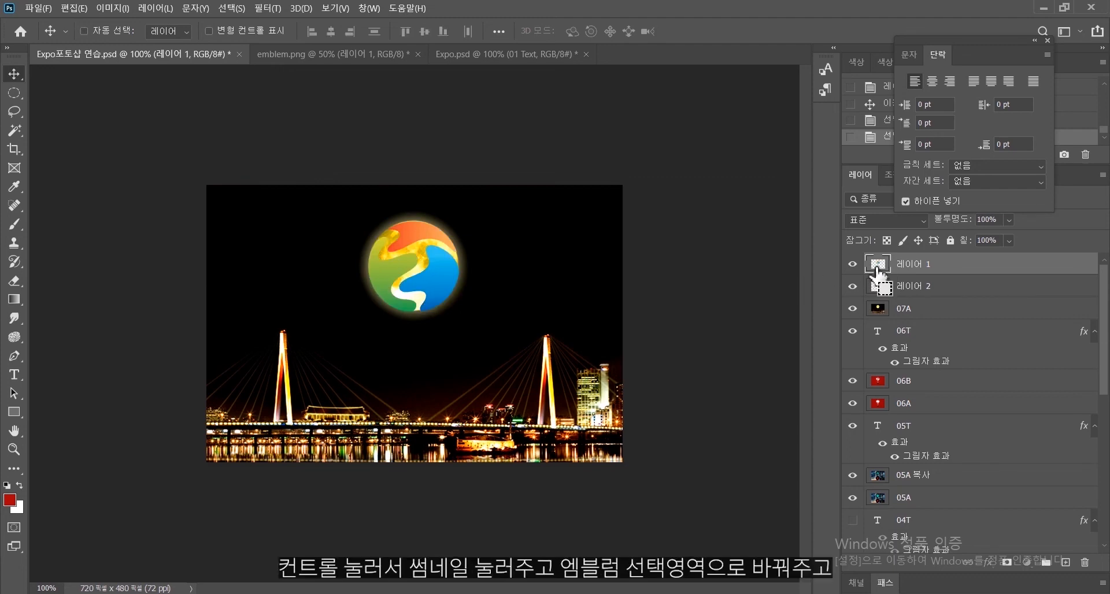
left_click(852, 264)
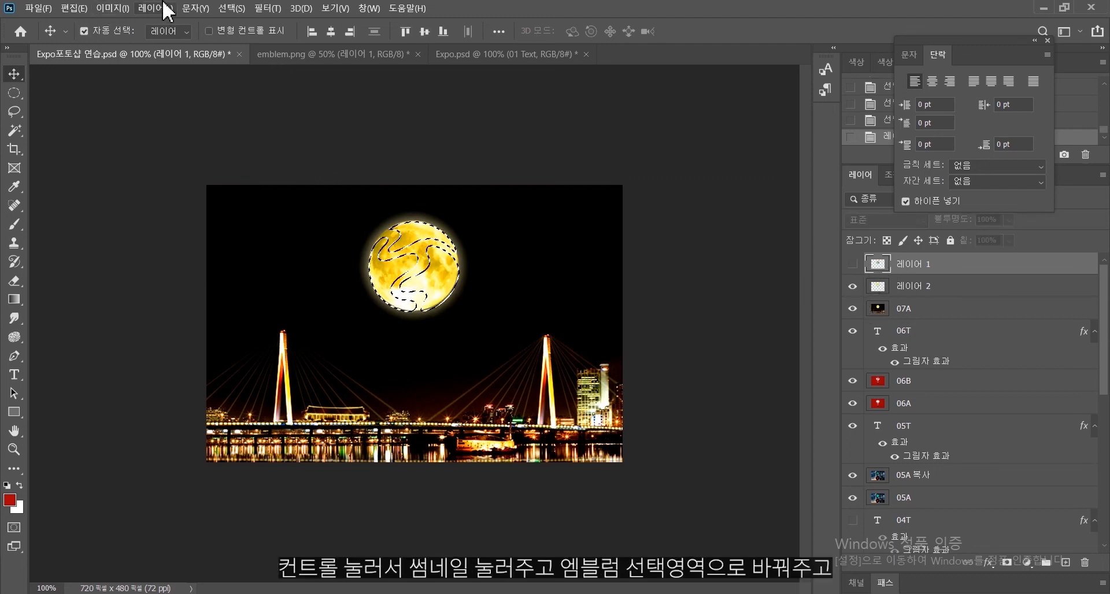
Expand the emblem selection by 3 pixels.
left_click(231, 9)
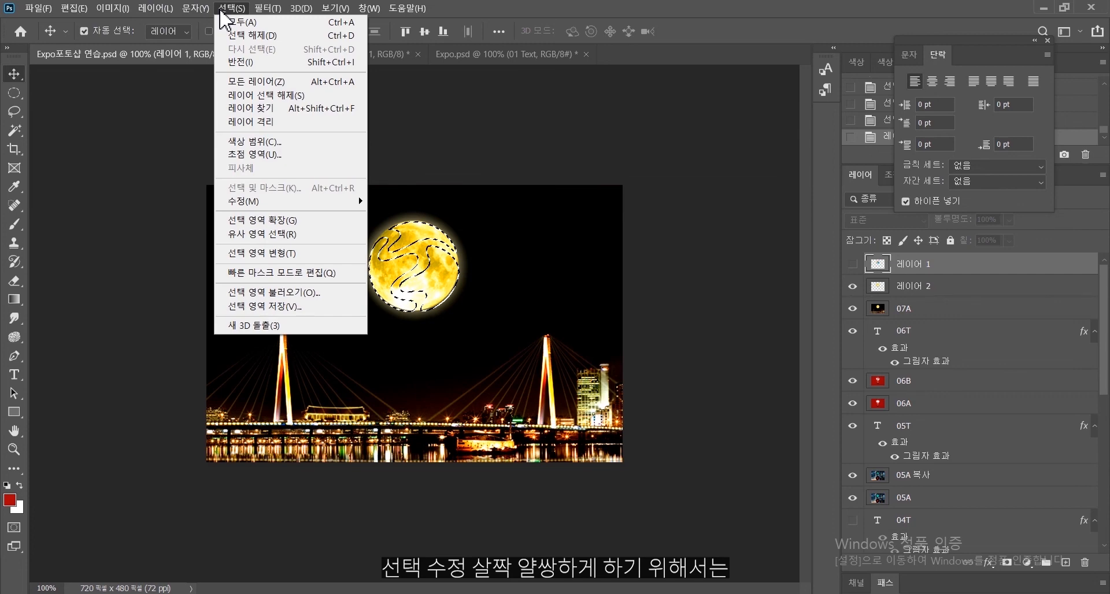
mouse_move(276, 203)
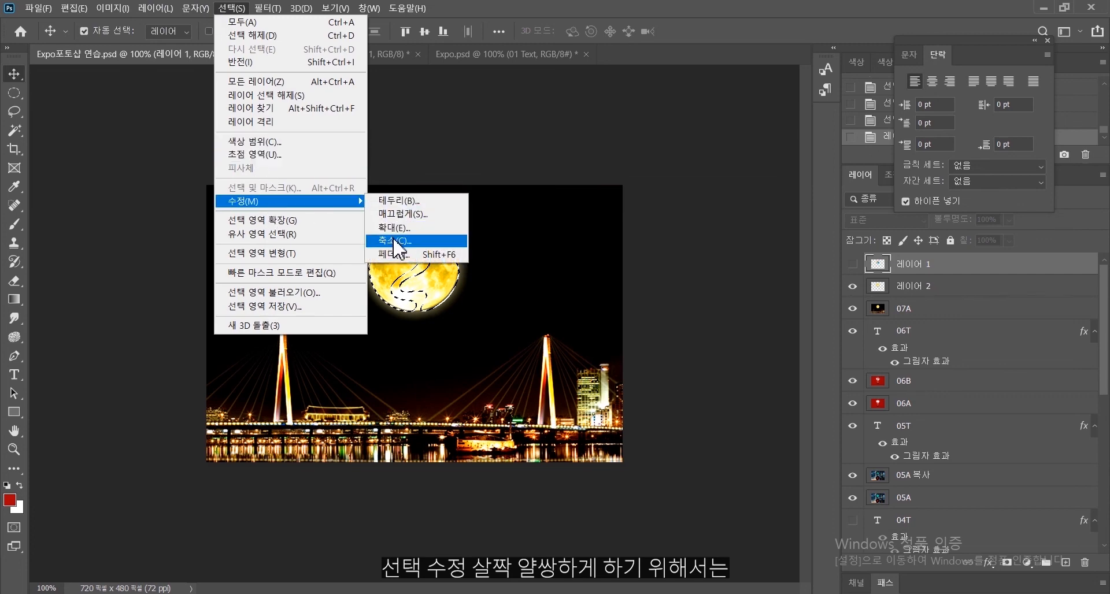
left_click(400, 228)
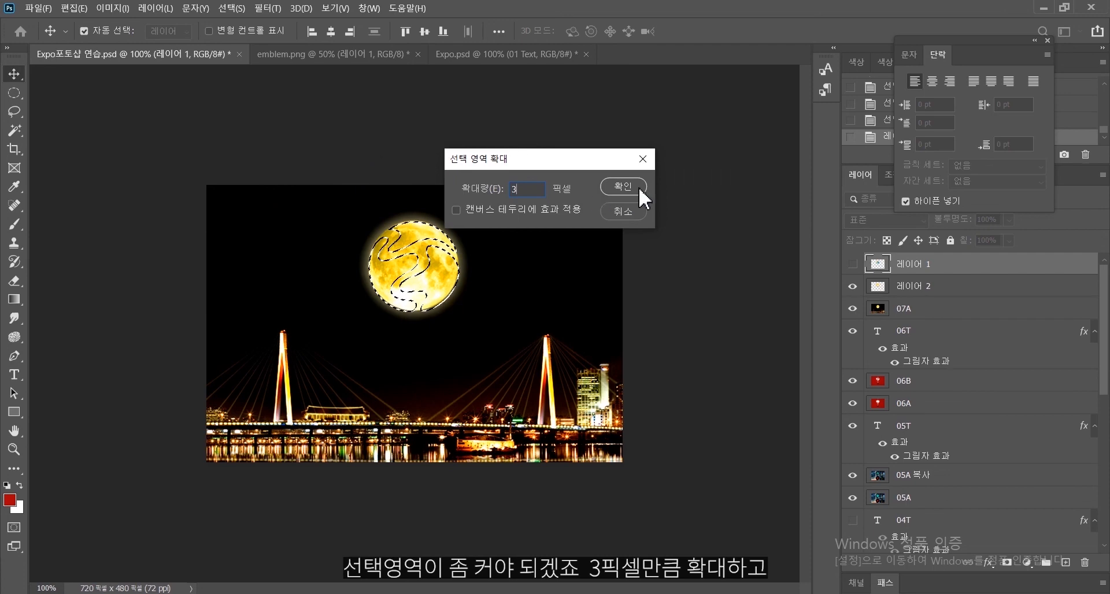
type("3")
left_click(623, 186)
Clear the expanded emblem area from 레이어 2, lock the layer's transparent pixels and drop the selection.
left_click(948, 289)
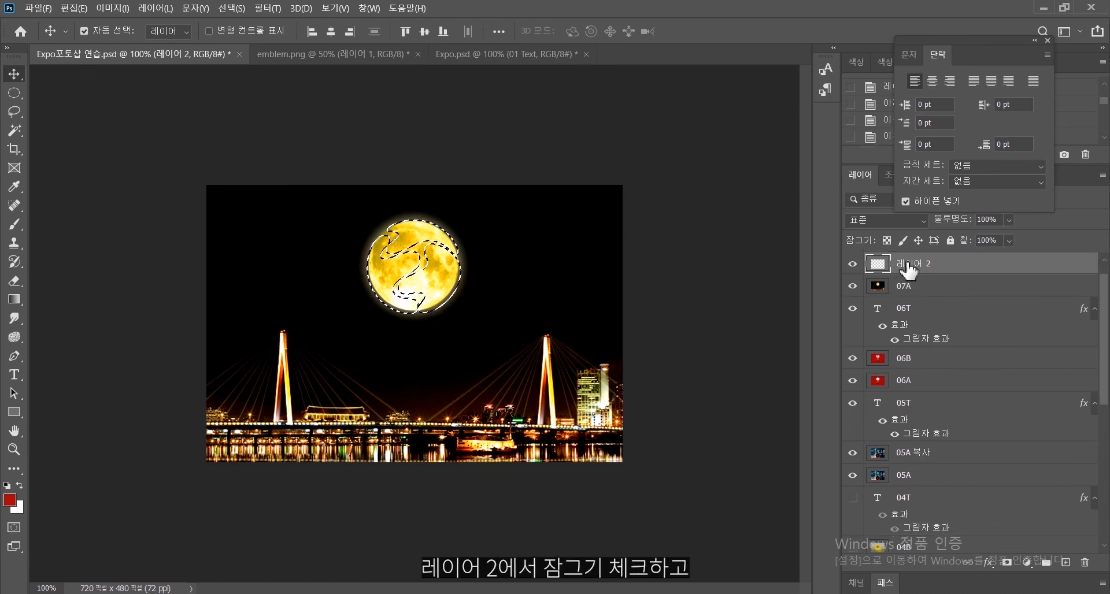
left_click(886, 240)
key("ctrl+d")
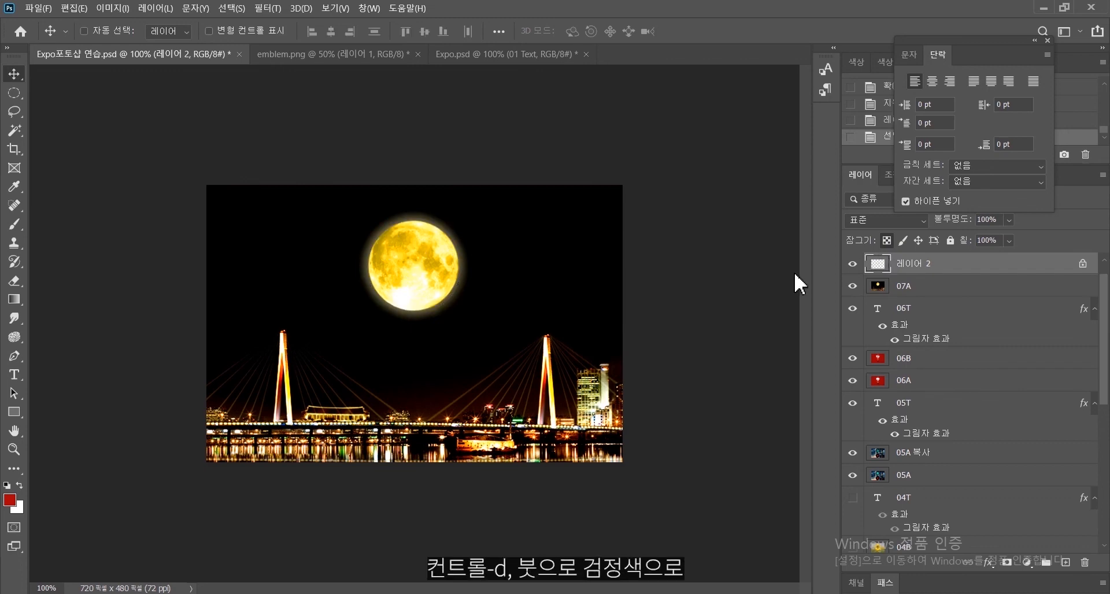
Sample the black night sky beside the moon as the foreground colour and switch to the Brush tool.
left_click(15, 225)
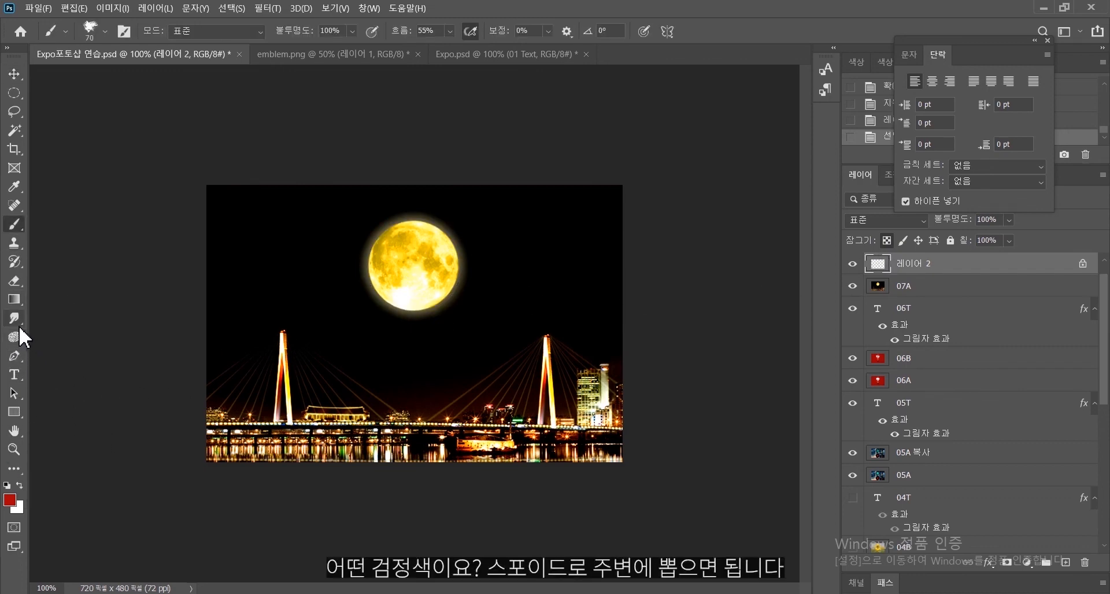
left_click(14, 186)
left_click(367, 227)
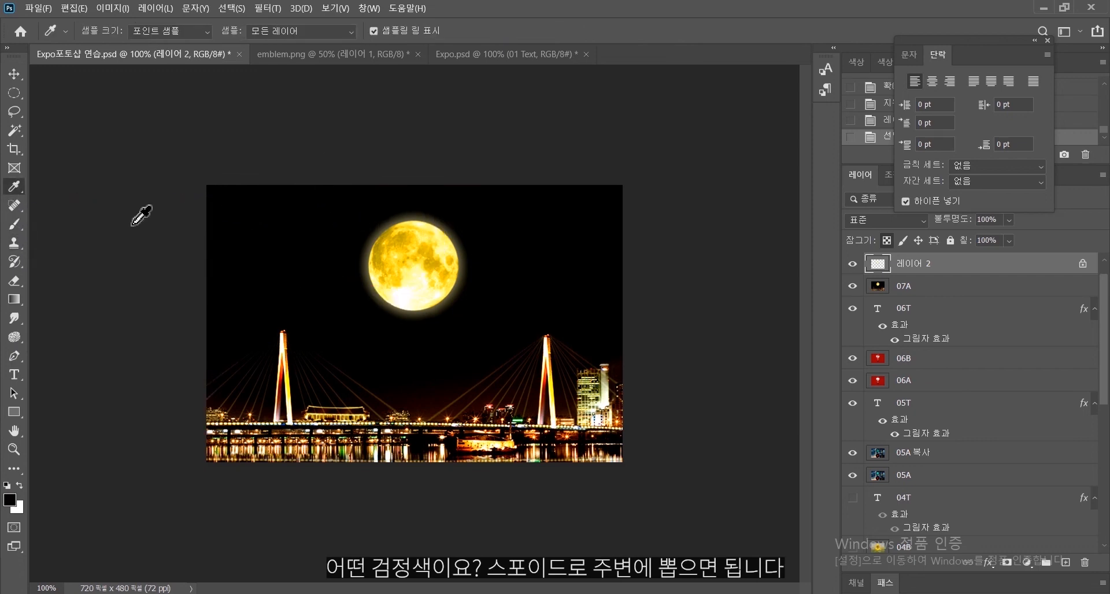
left_click(16, 225)
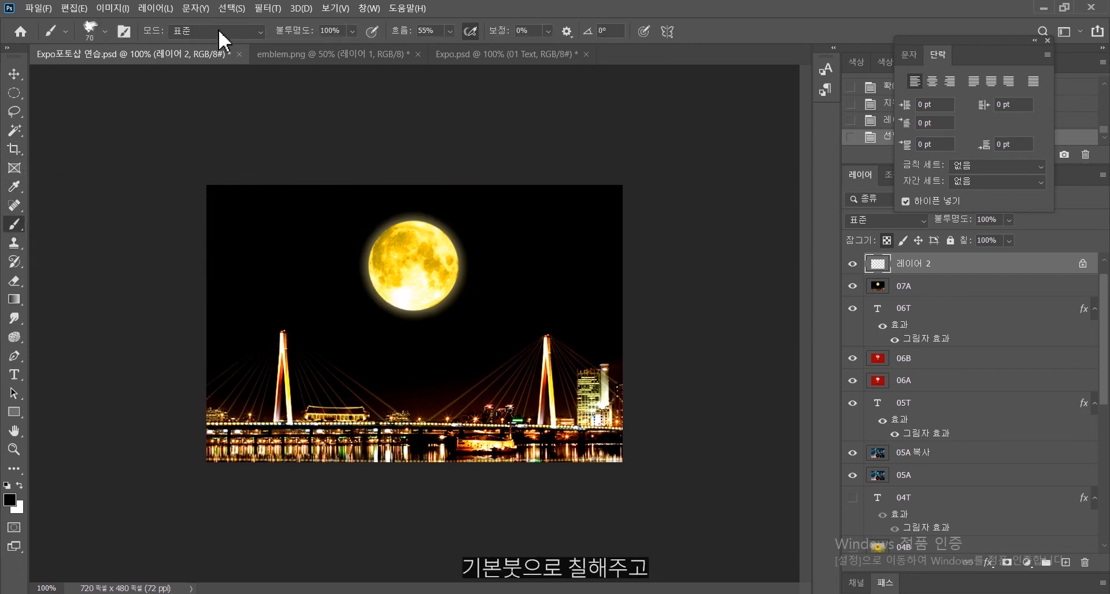
Choose a soft round 70 px brush and paint the emblem line black over the moon on 레이어 2.
left_click(106, 34)
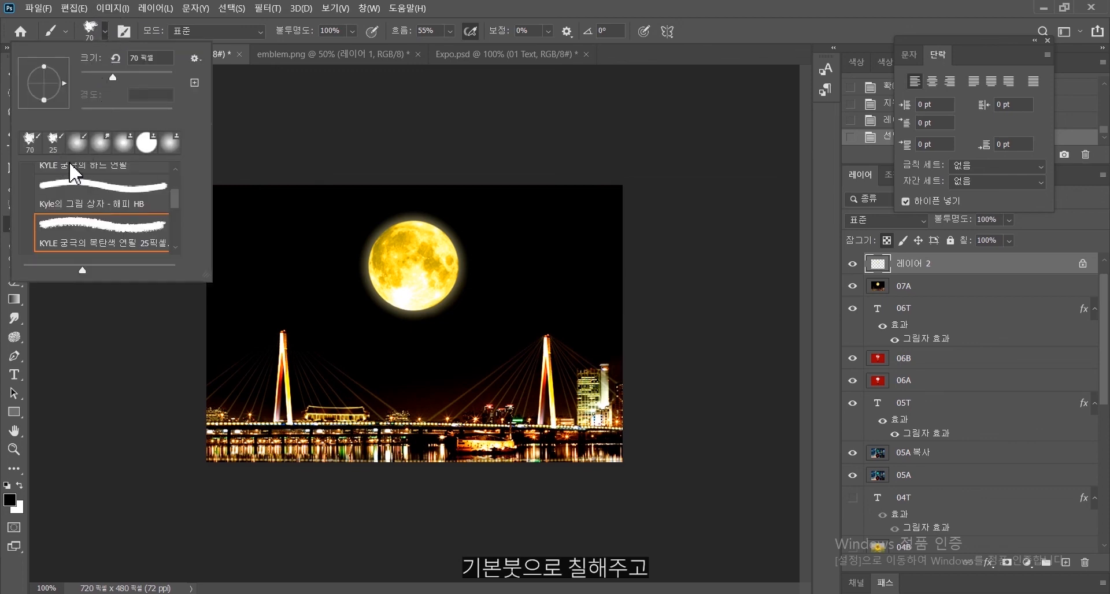
left_click(77, 143)
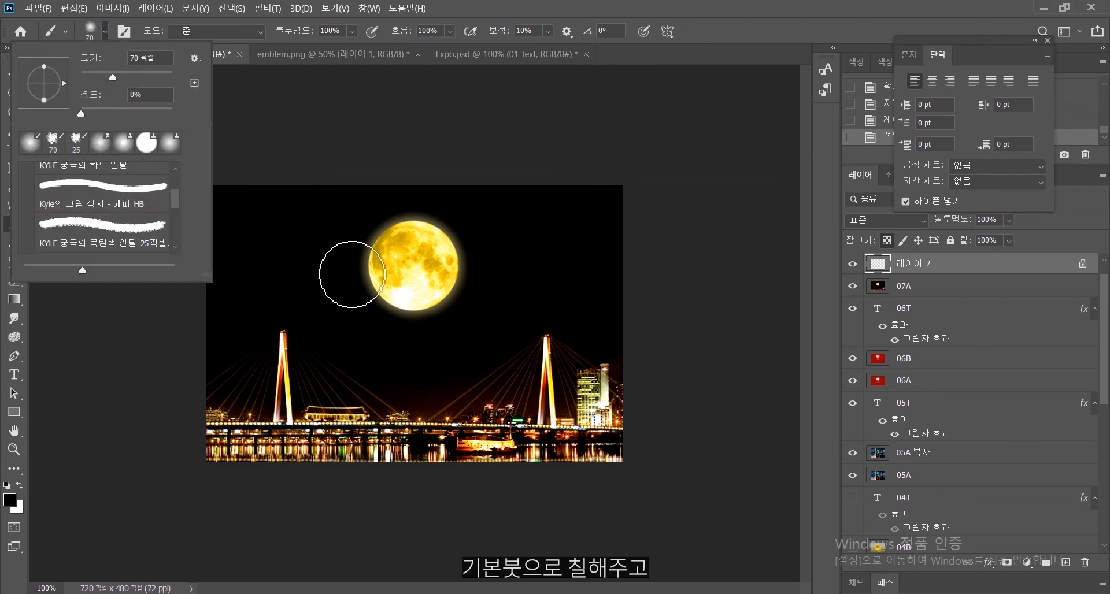
left_click(375, 222)
mouse_move(384, 240)
left_mouse_down()
mouse_move(404, 243)
mouse_move(408, 228)
mouse_move(406, 303)
left_mouse_up()
left_click_drag(433, 246, 455, 259)
left_click_drag(439, 304, 420, 307)
Add a drop shadow to 레이어 2 with 100% opacity, 3 px distance and 47% spread, and adjust its size slightly.
left_click(988, 562)
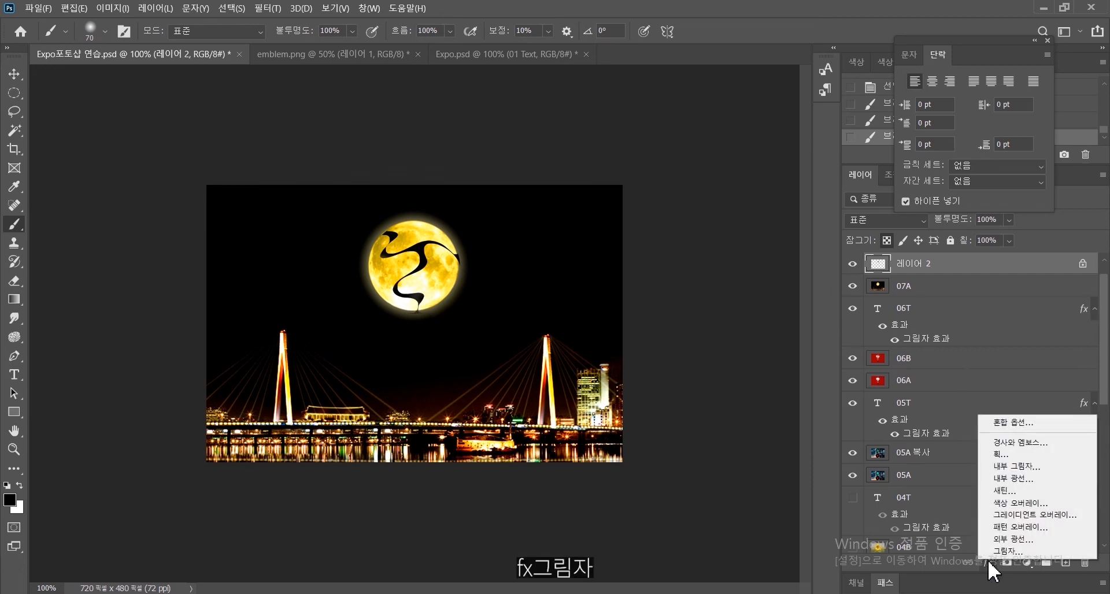
left_click(1008, 572)
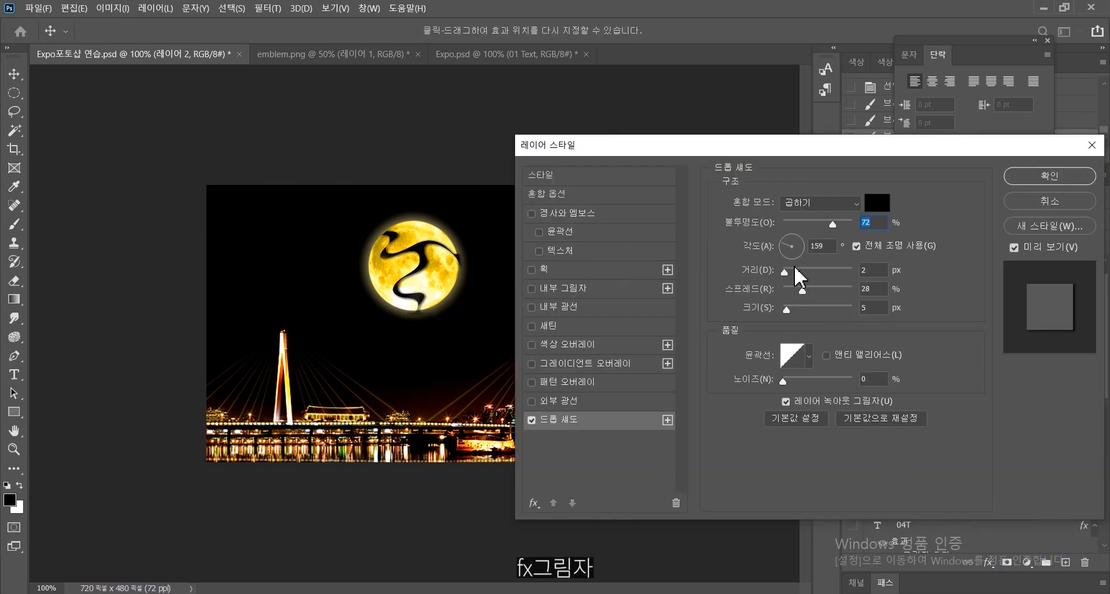
left_click_drag(784, 273, 786, 273)
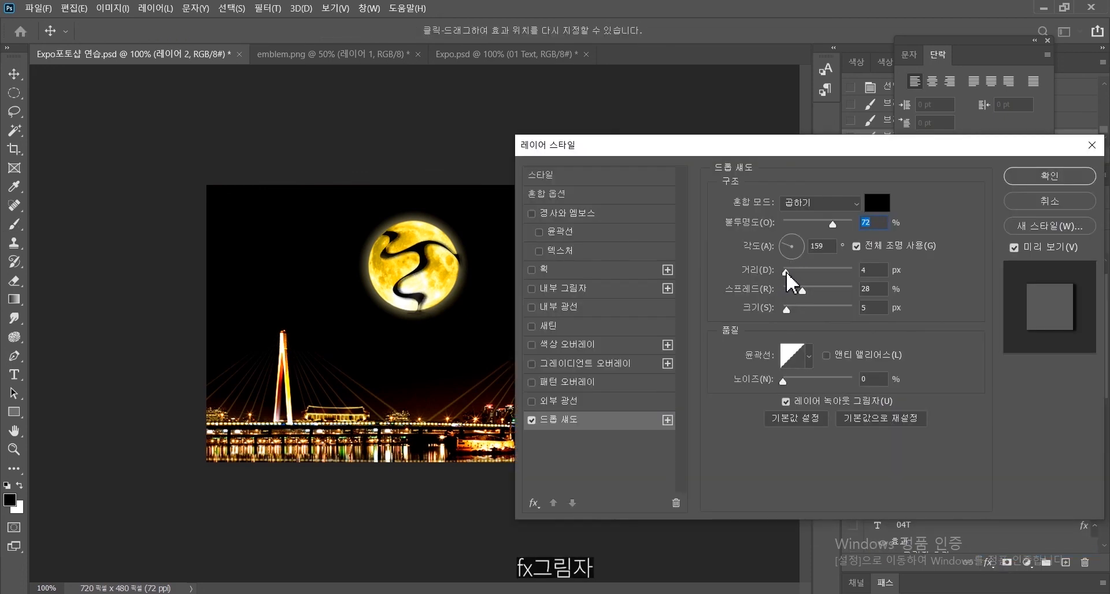
left_click_drag(833, 223, 859, 225)
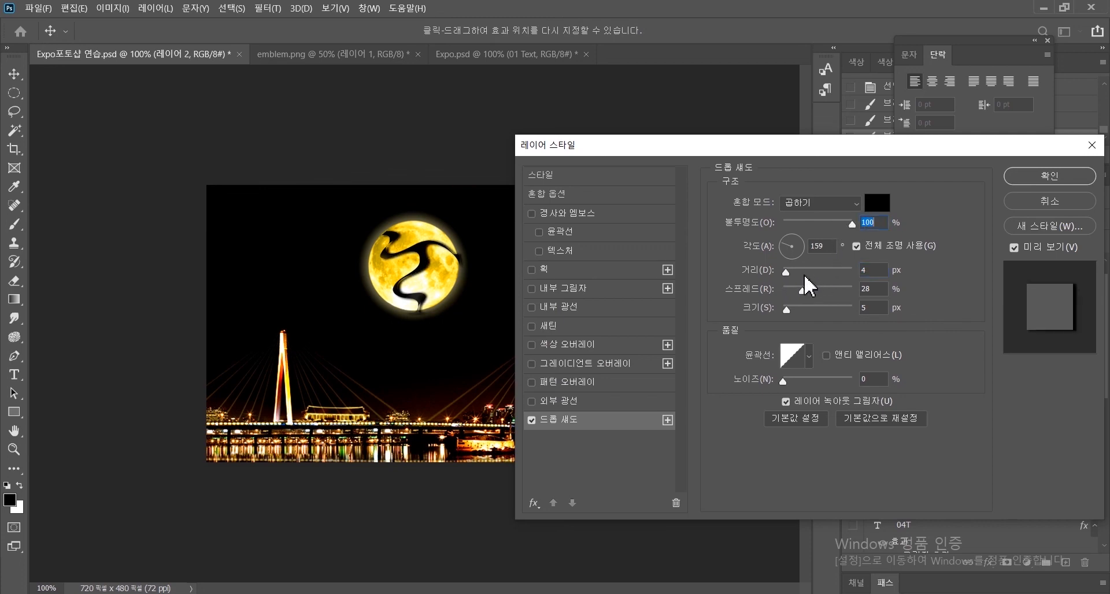
mouse_move(799, 272)
left_mouse_down()
mouse_move(785, 270)
mouse_move(806, 289)
left_mouse_up()
left_click(815, 286)
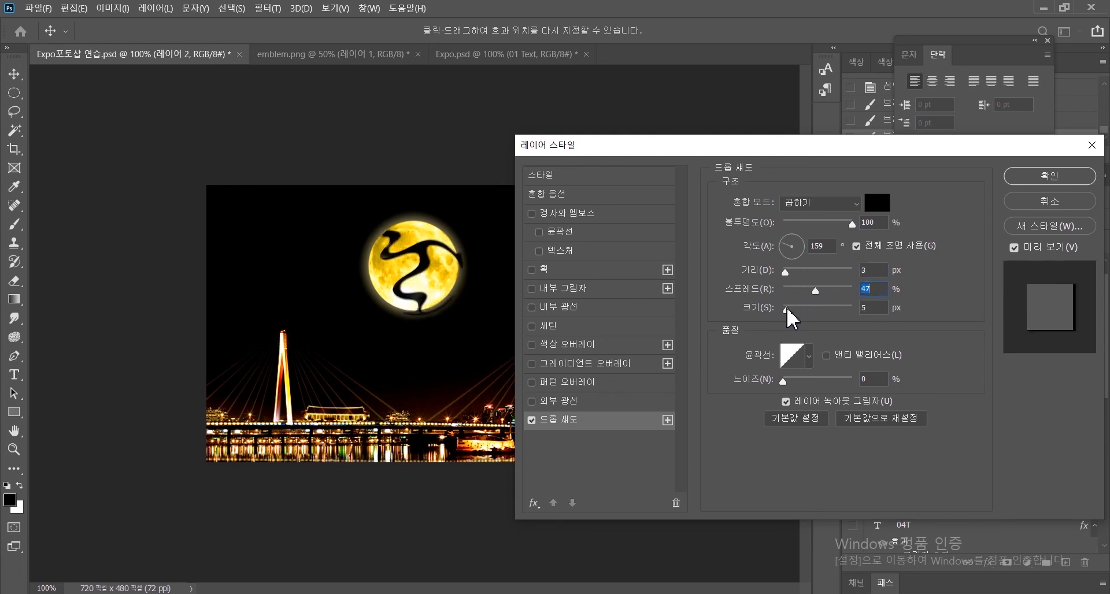
left_click_drag(786, 307, 785, 307)
key("Tab")
left_click(1034, 173)
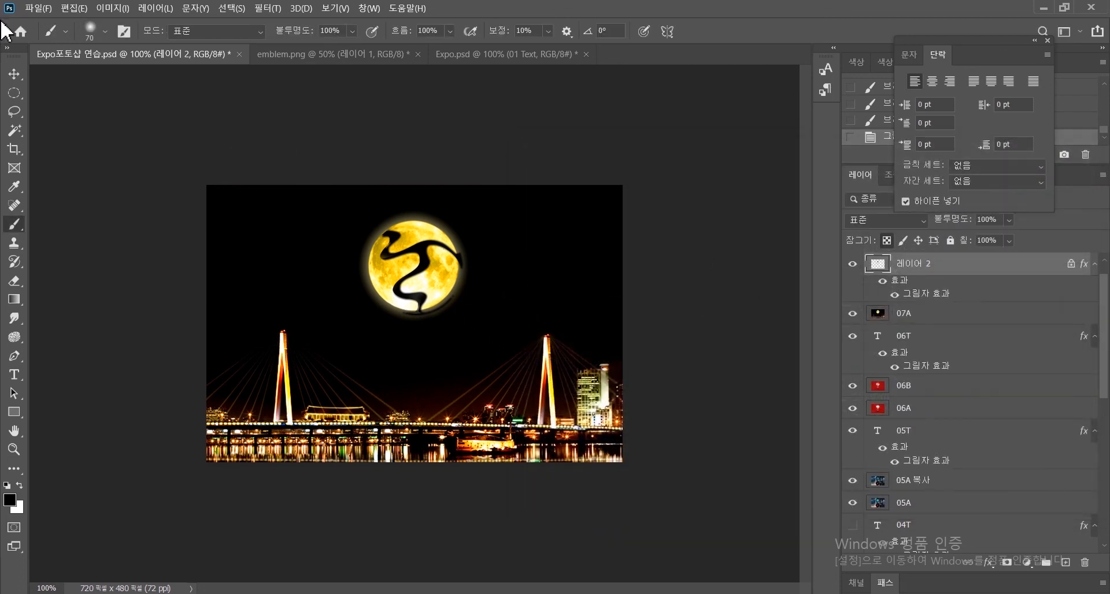
Move the black emblem line slightly so that it sits centred within the moon.
left_click(14, 74)
left_click_drag(391, 236, 389, 235)
left_click(550, 297)
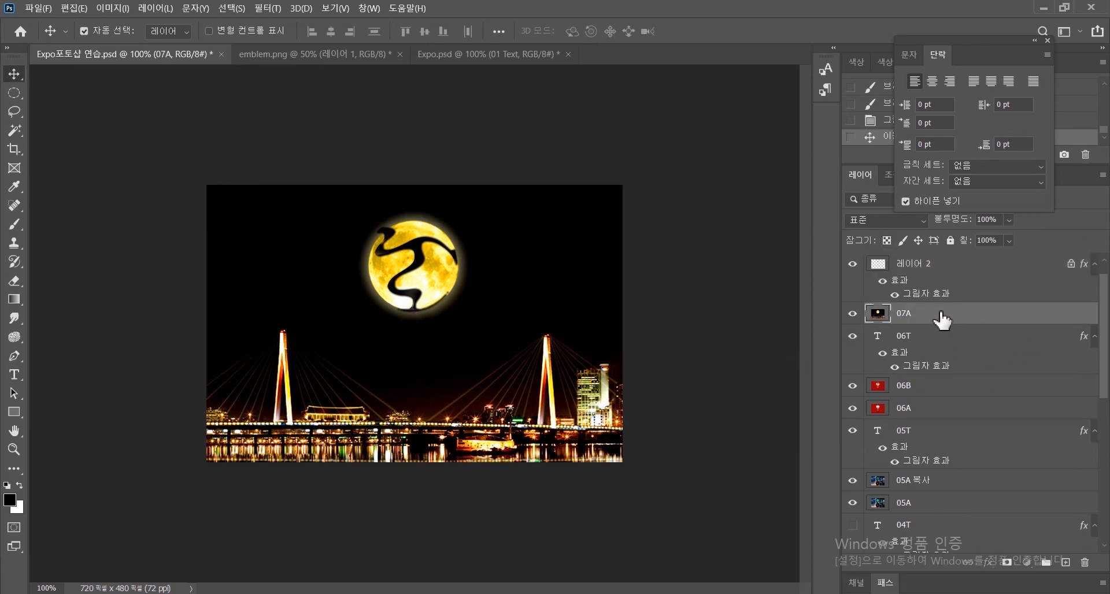
Duplicate layer 07A and merge the emblem layer 레이어 2 down into the copy.
left_click_drag(946, 314, 1063, 561)
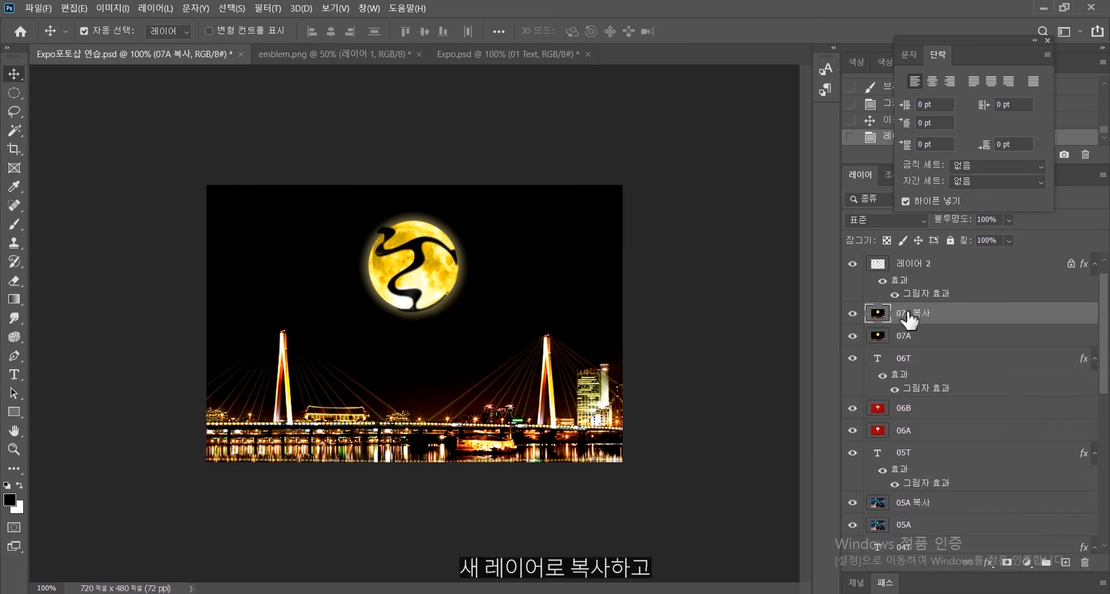
left_click(994, 269)
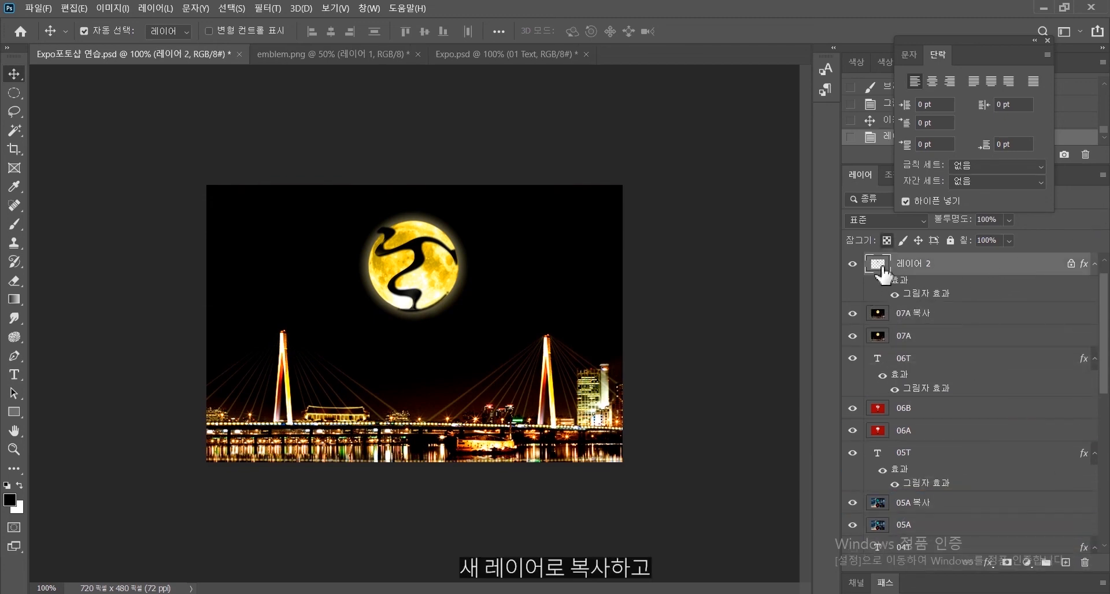
left_click(1102, 175)
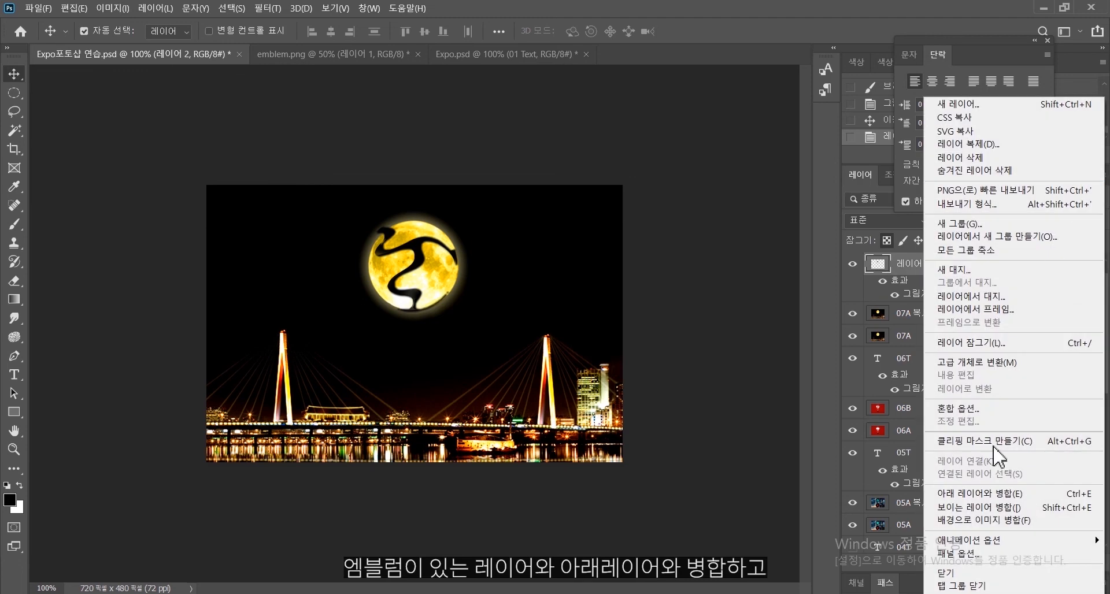
left_click(994, 496)
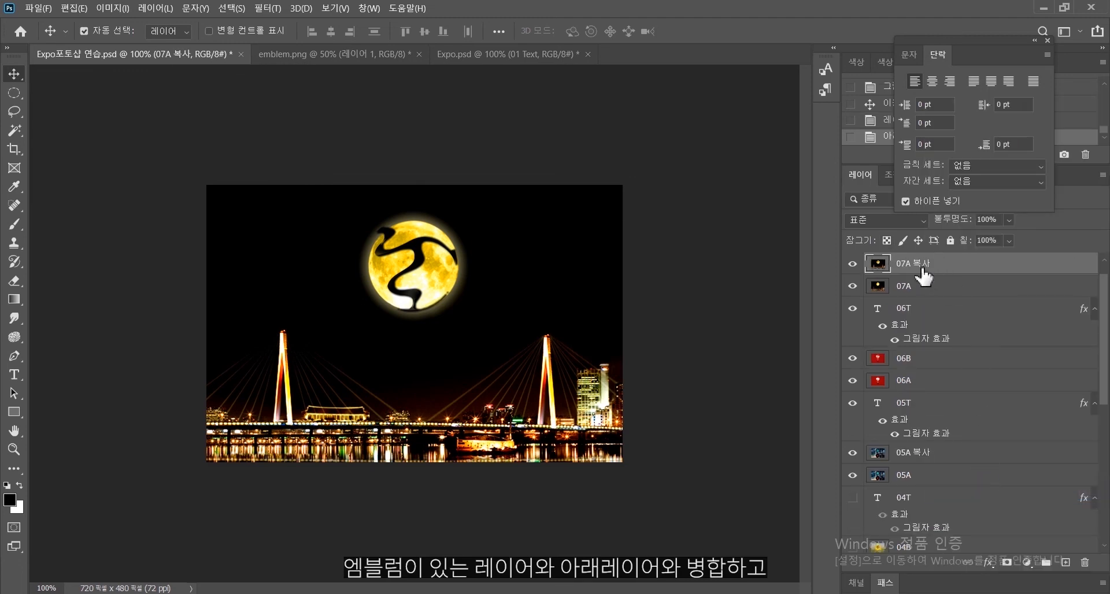
Add the white 30 pt caption “ 여수의 달마저 EXPO로 보입니다.” and centre it between the bridge towers.
left_click(14, 374)
left_click(327, 380)
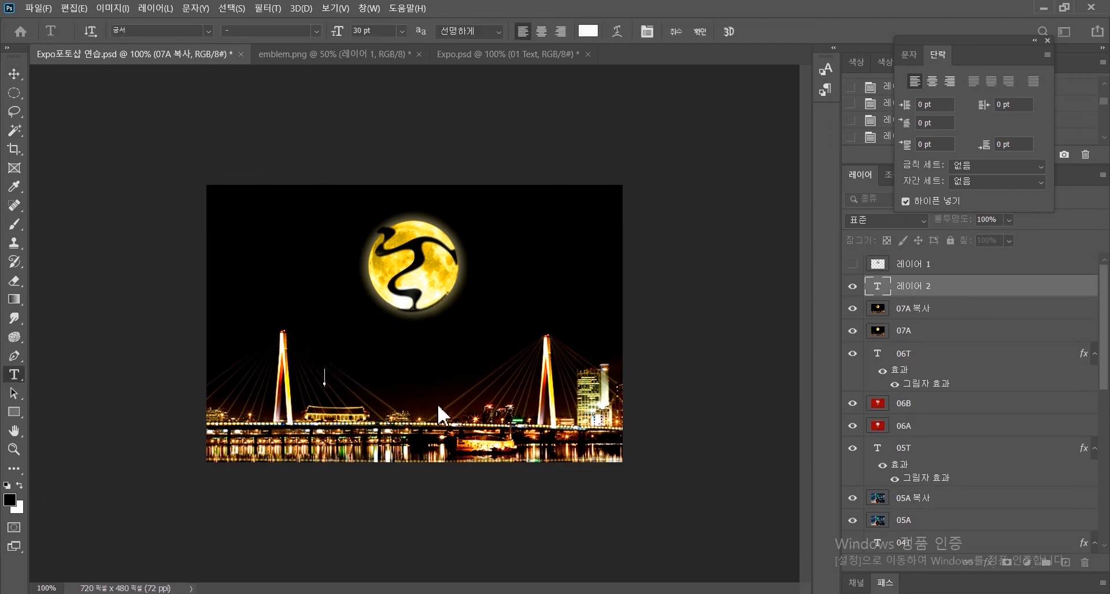
type("“ 여수의 달마저 EXP")
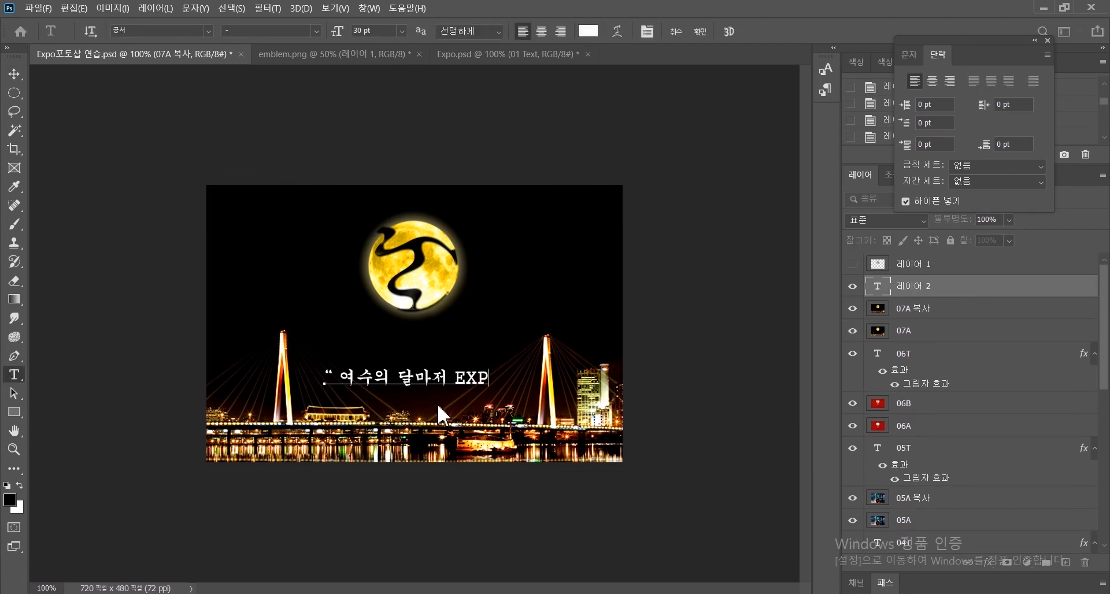
type("O로 보입니다.”")
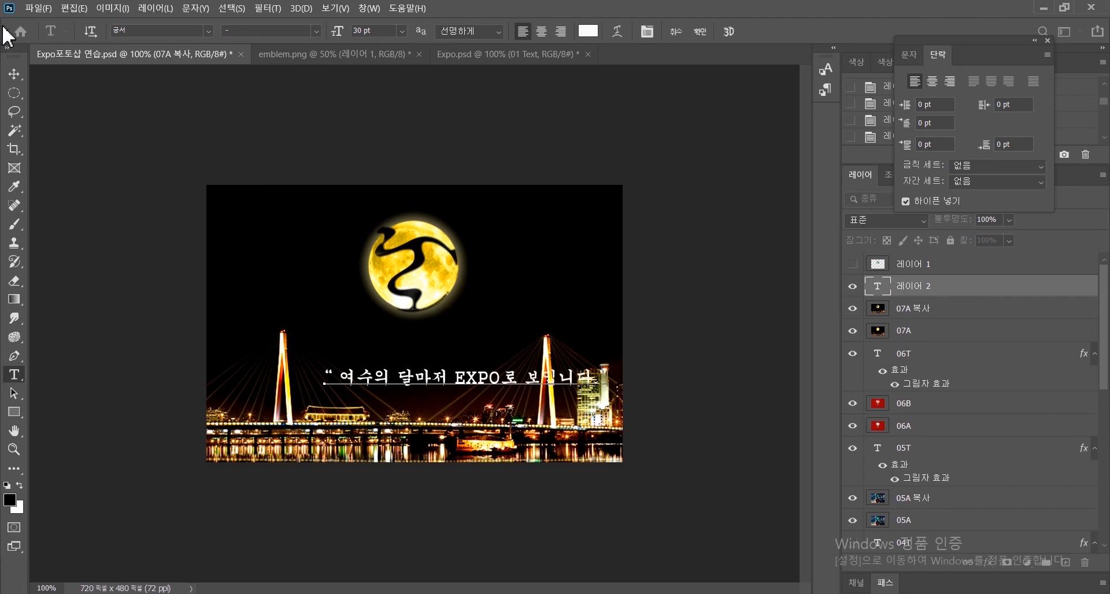
left_click(20, 79)
left_click_drag(514, 382, 462, 379)
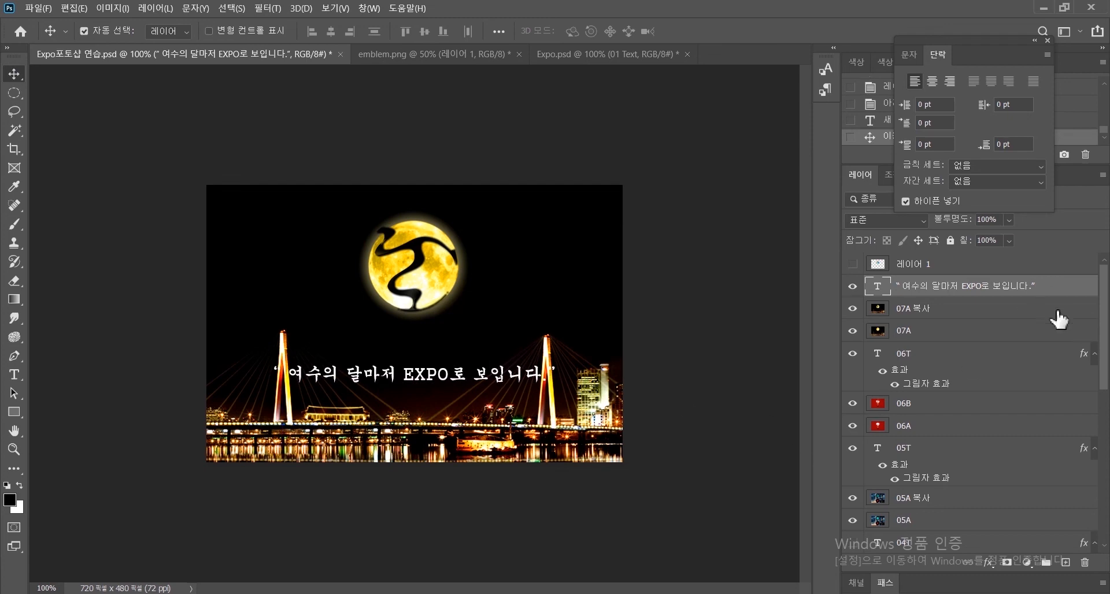
Rename the caption layer as 07T and the merged moon copy as 07B.
double_click(984, 286)
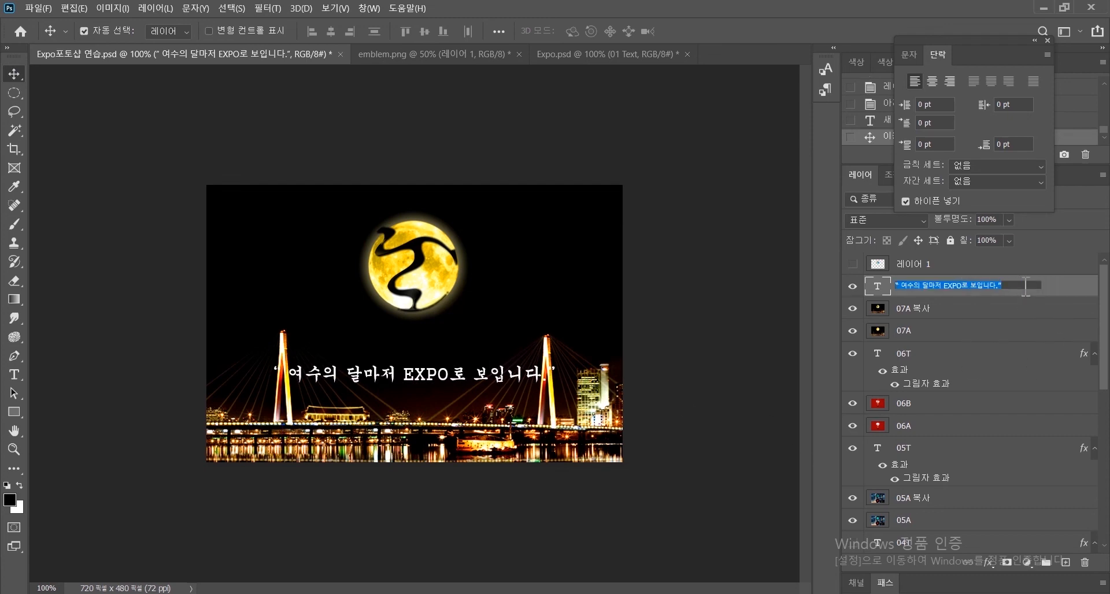
type("07")
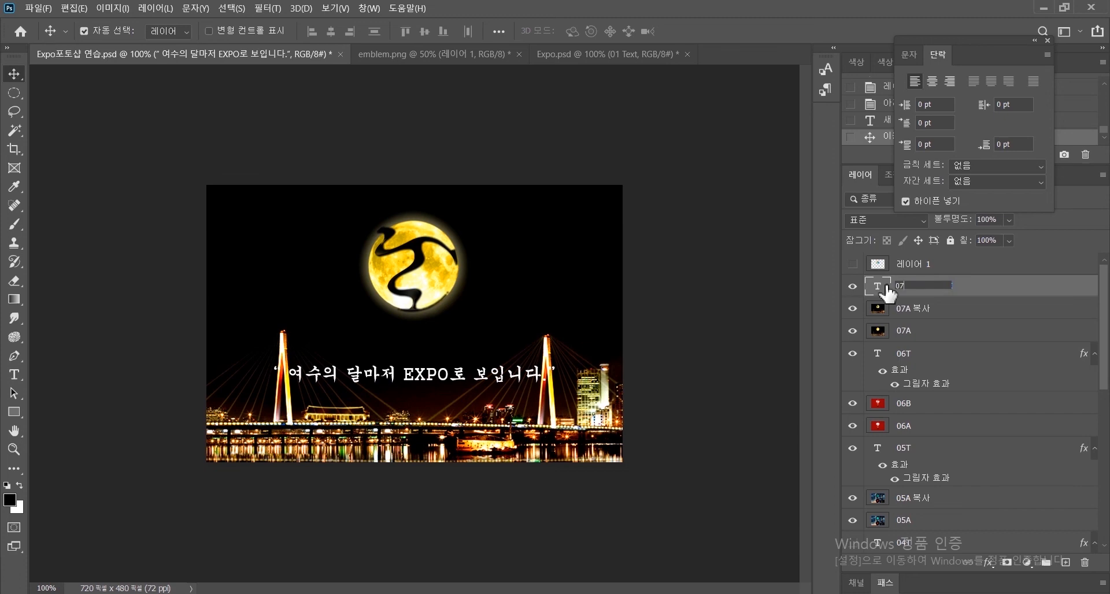
type("T")
key("Return")
double_click(921, 308)
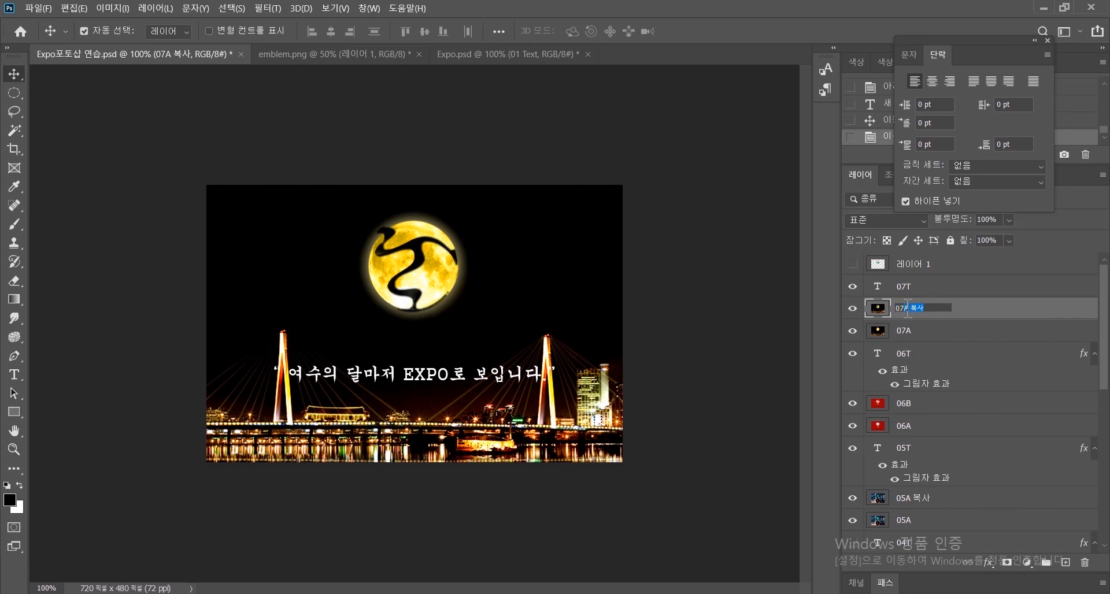
key("Return")
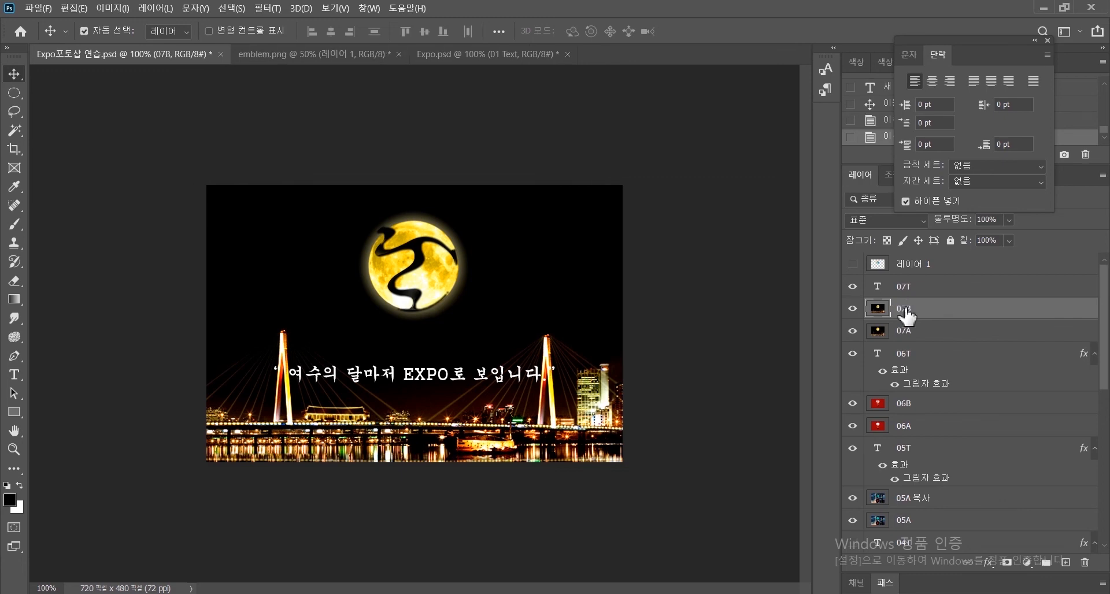
Delete the hidden emblem layer 레이어 1.
left_click(897, 269)
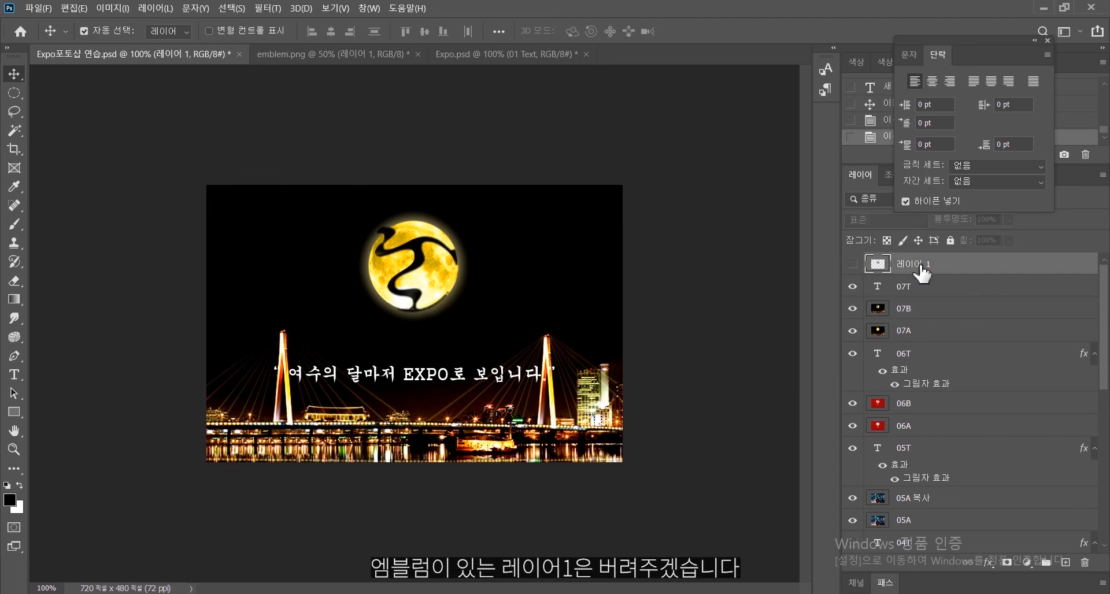
left_click(853, 264)
left_click(853, 264)
key("Delete")
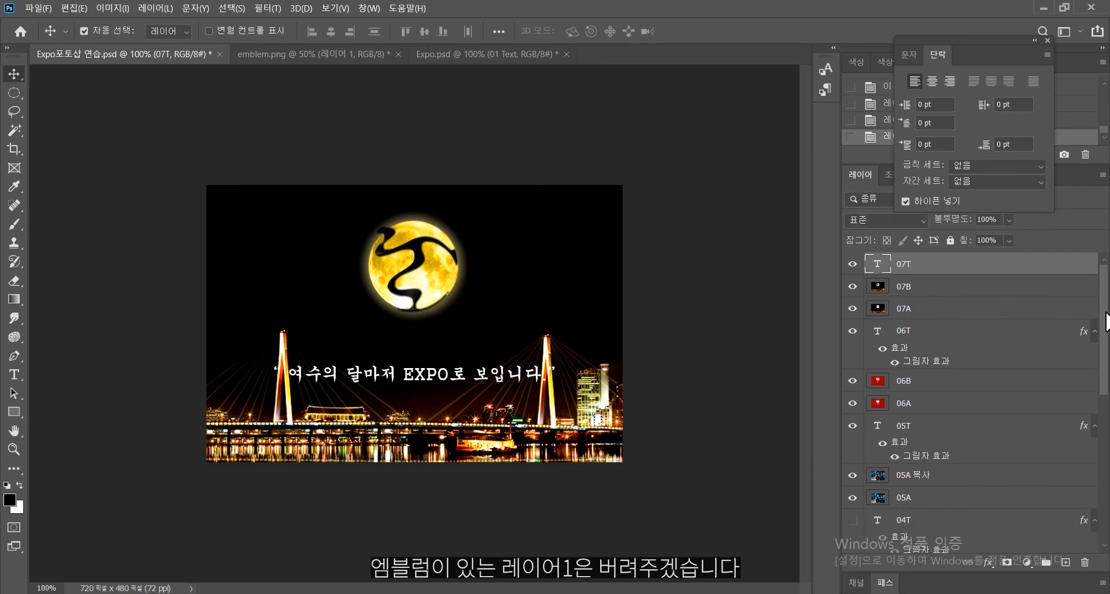
left_click_drag(1105, 322, 1106, 301)
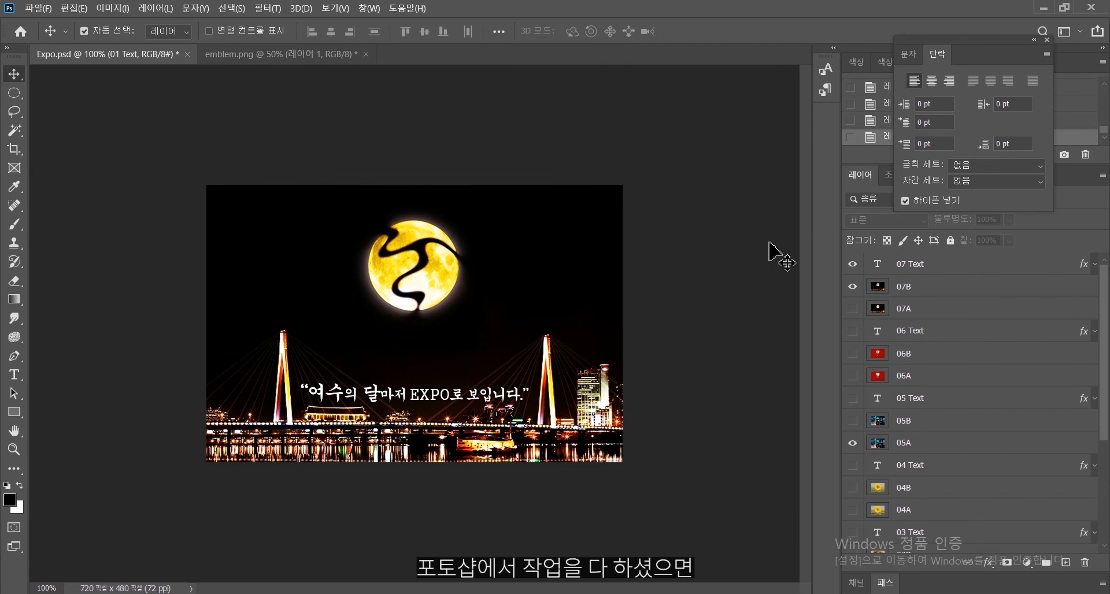
Save the finished Expo.psd document.
left_click(42, 12)
left_click(71, 163)
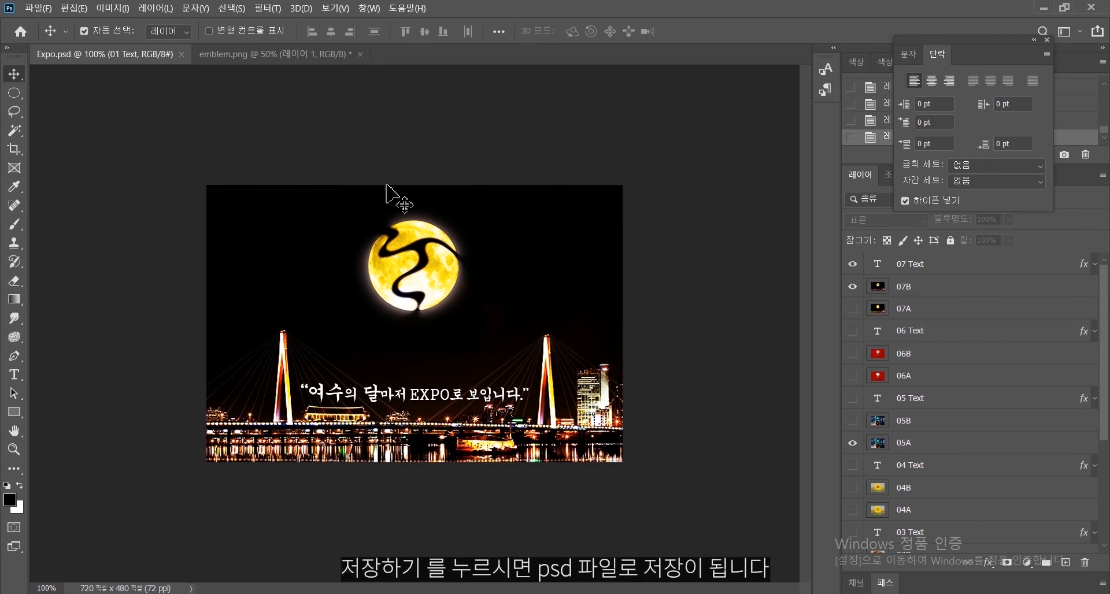
Set up a Save As of Expo on this computer in the 5주 folder, using the Photoshop (*.PSD) format.
left_click(39, 9)
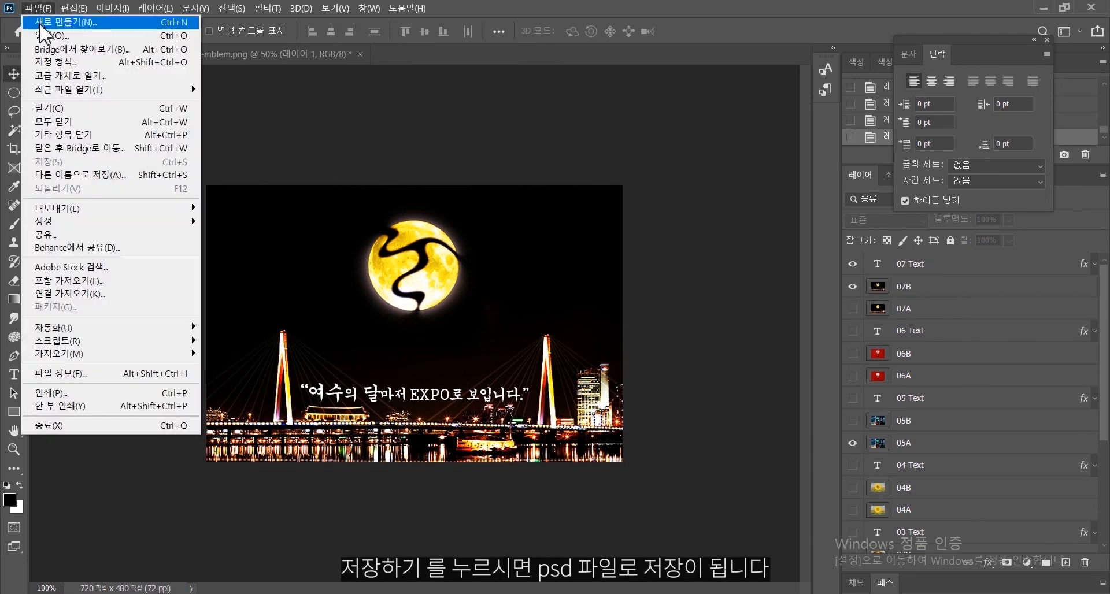
left_click(72, 177)
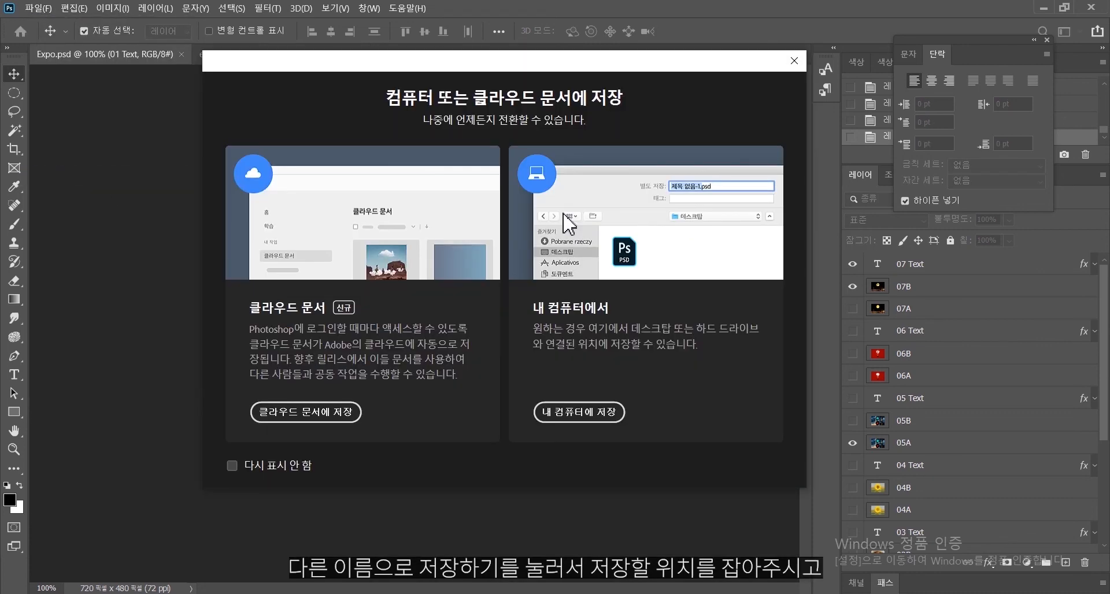
left_click(578, 481)
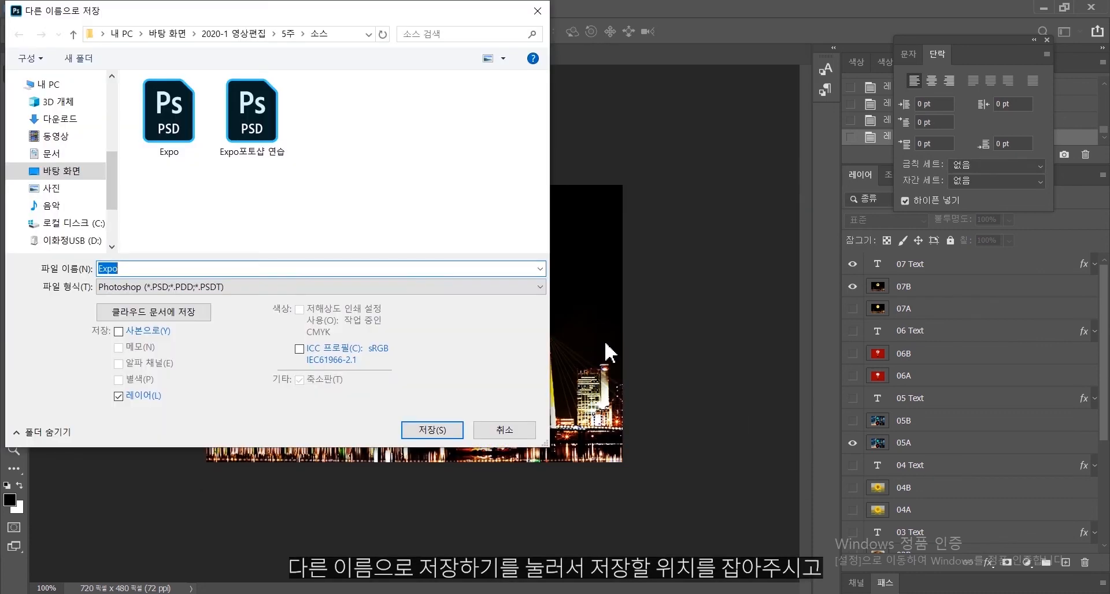
left_click(289, 34)
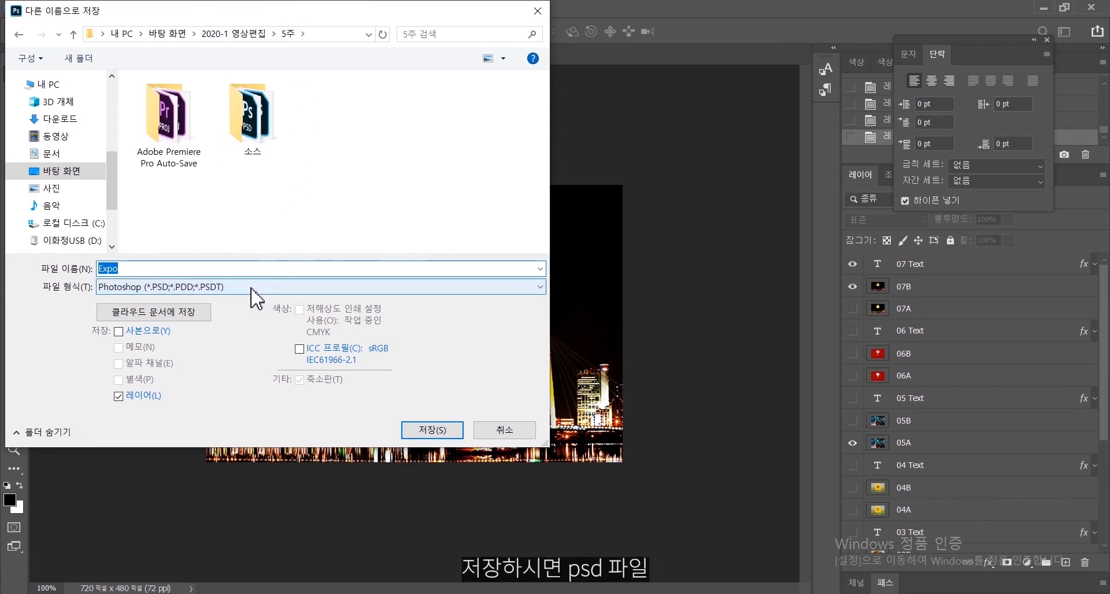
left_click(199, 286)
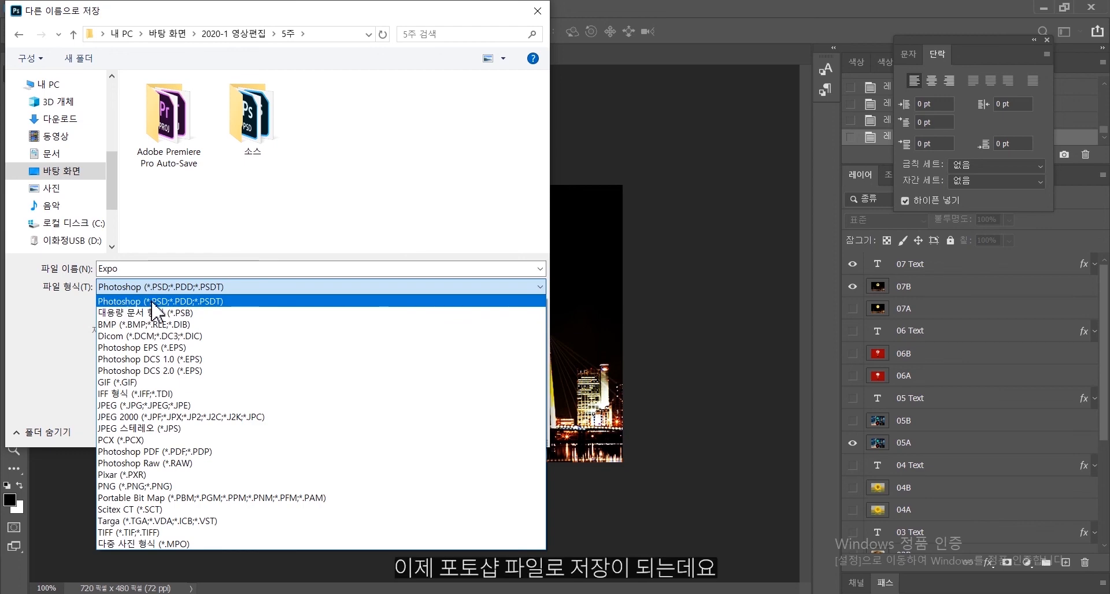
left_click(369, 301)
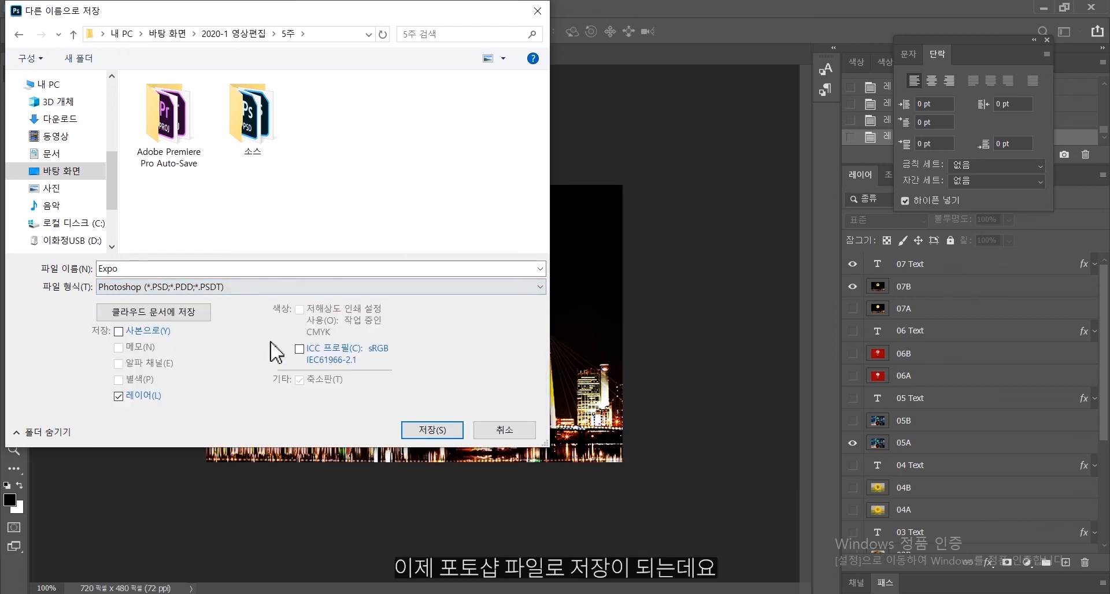